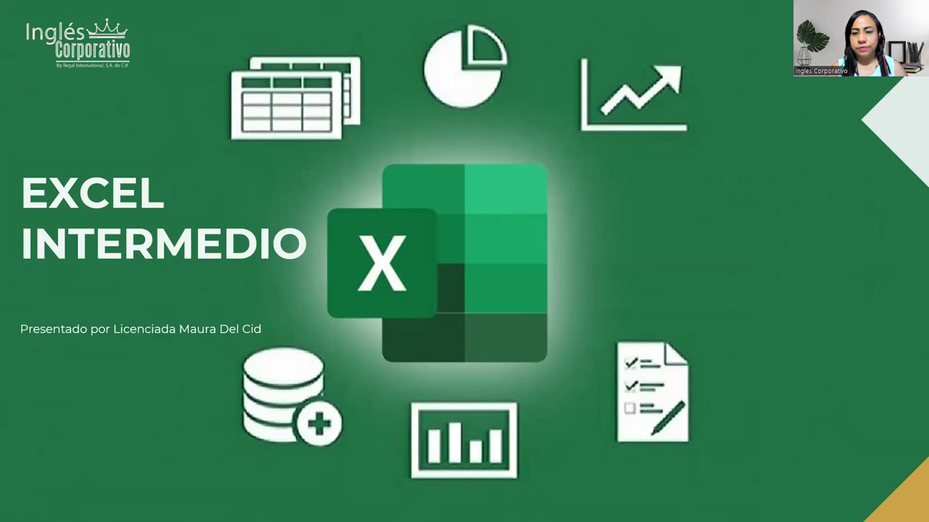
# Advance the slideshow from the Excel Intermedio title past Sesión 16 to the Agenda slide
pyautogui.click(876, 164)
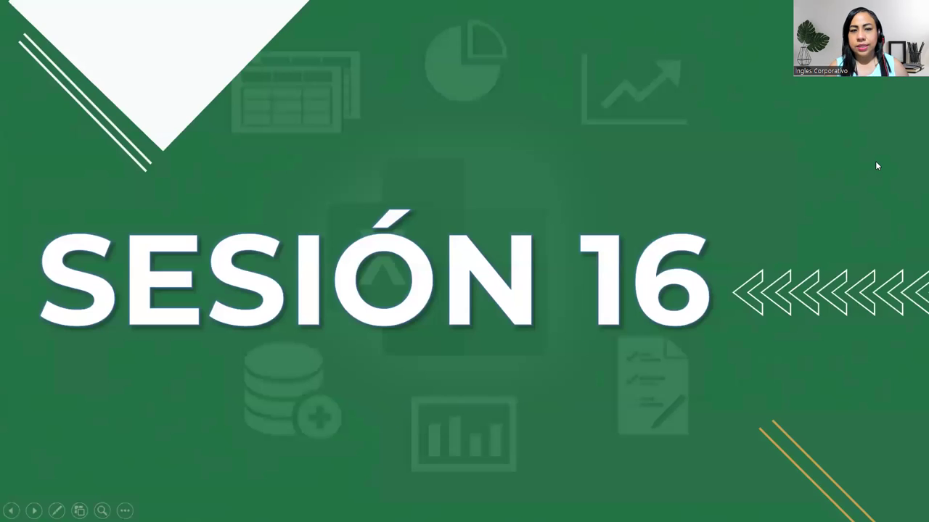
pyautogui.click(875, 166)
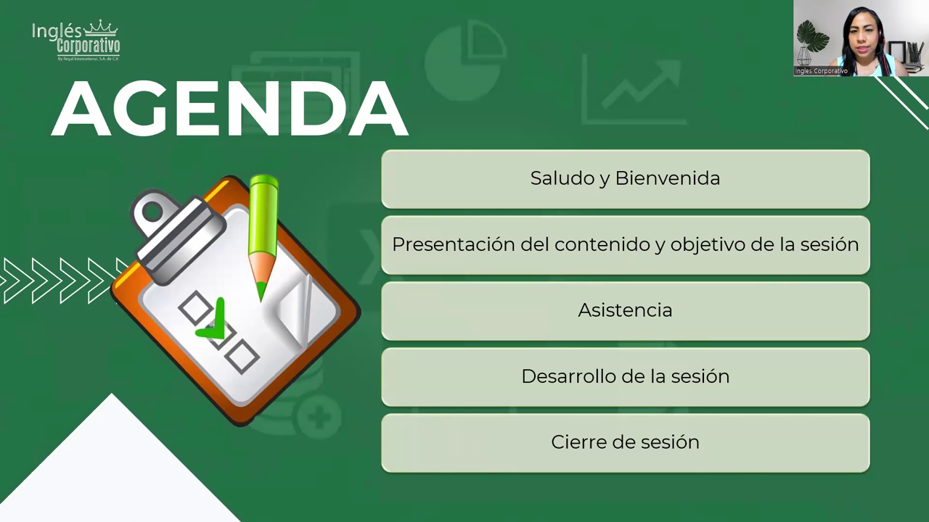
# Advance from the Agenda slide to the Contenido slide on basic versus pivot tables
pyautogui.click(910, 240)
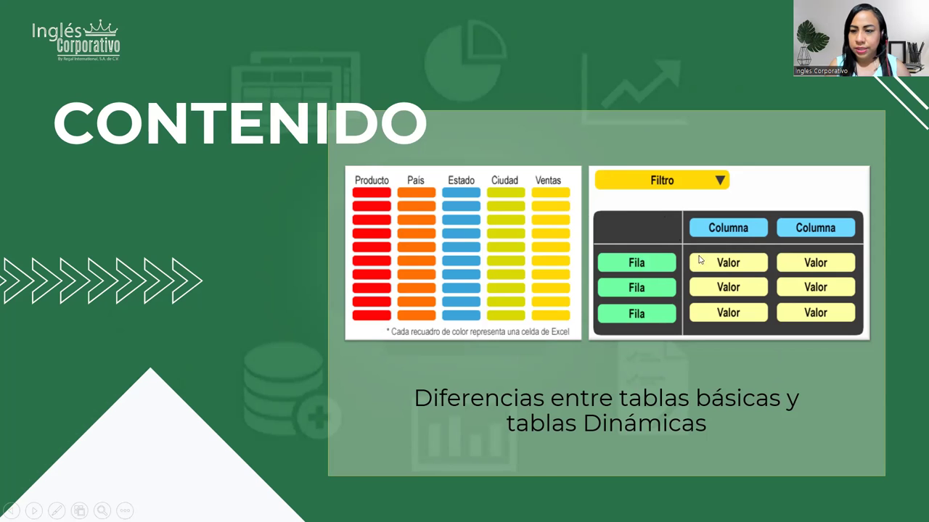
# Advance to the Objetivo slide about distinguishing a table from a pivot table
pyautogui.click(911, 301)
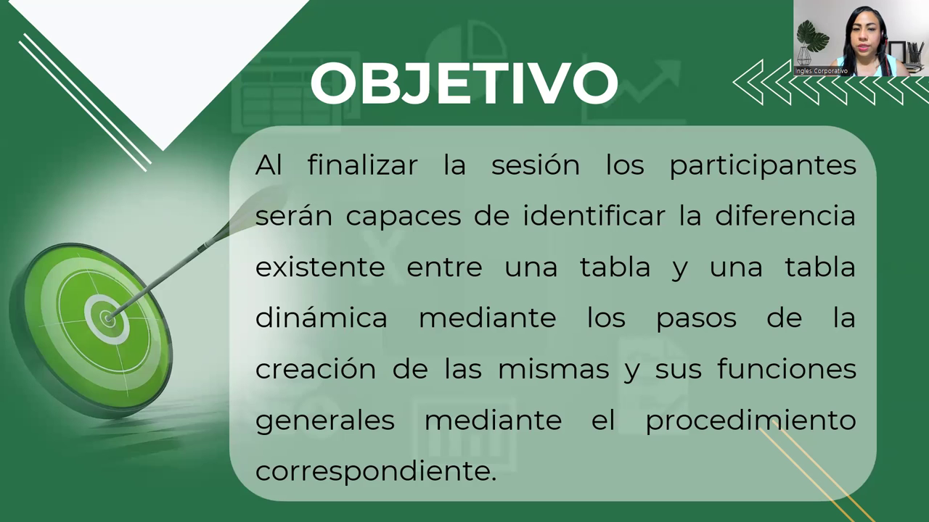
# Advance to the Tablas en Excel slide defining an Excel table
pyautogui.click(900, 313)
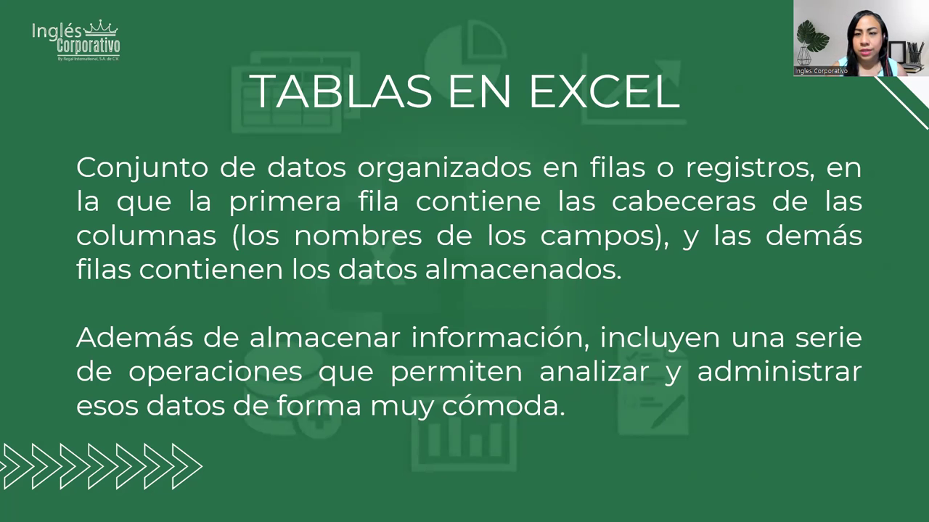
# Advance to the Operaciones con tablas slide listing five table operations
pyautogui.click(909, 338)
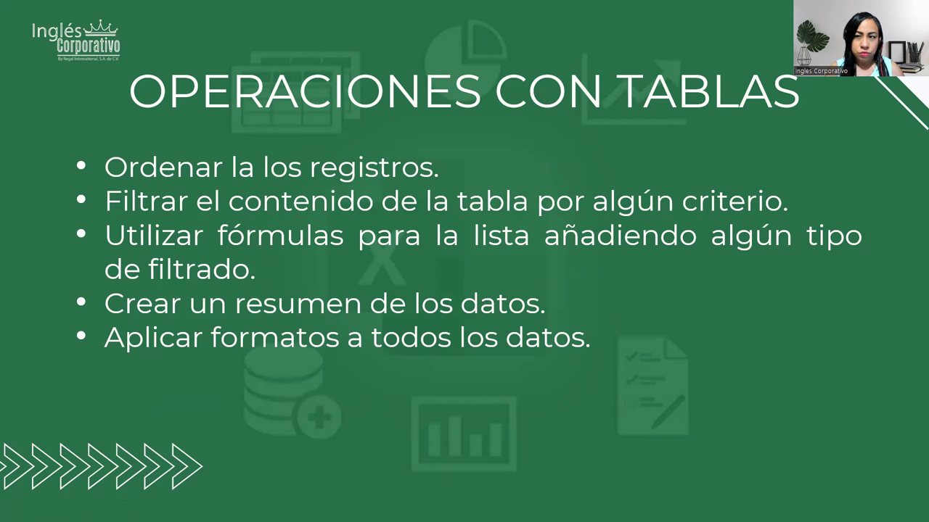
# Advance to the Pasos para crear una tabla slide with its Excel demonstration
pyautogui.press('Right')
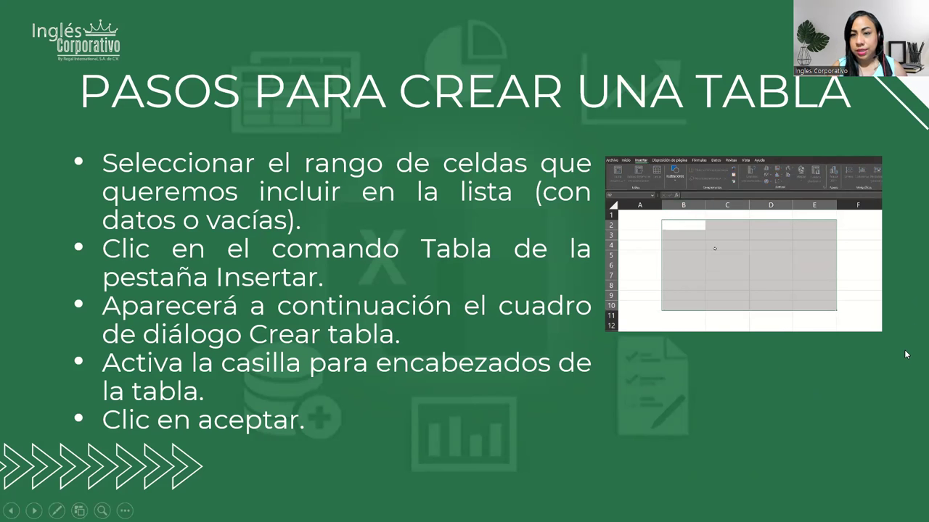
# Advance the slideshow toward the Desarrollo slide
pyautogui.press('Right')
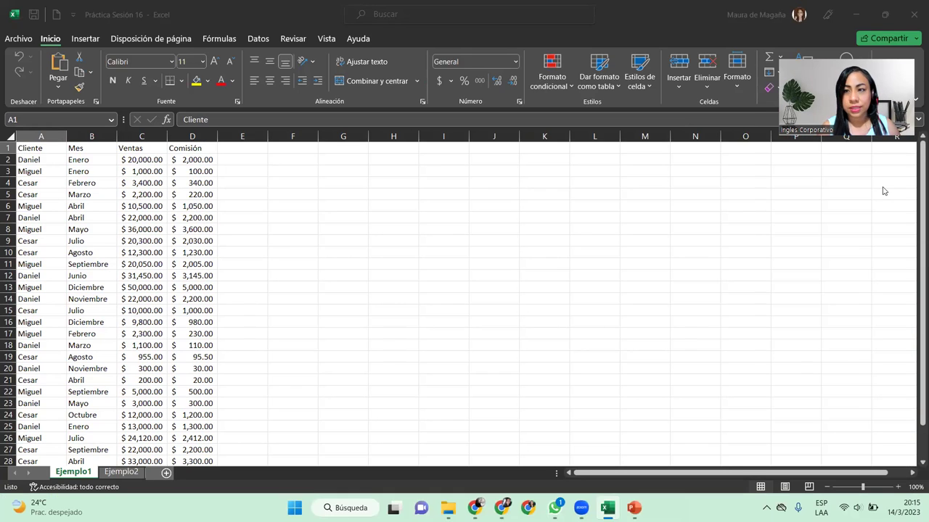
# Select the Ejemplo1 sales range A1:D30, from Cliente through Comisión
pyautogui.click(39, 147)
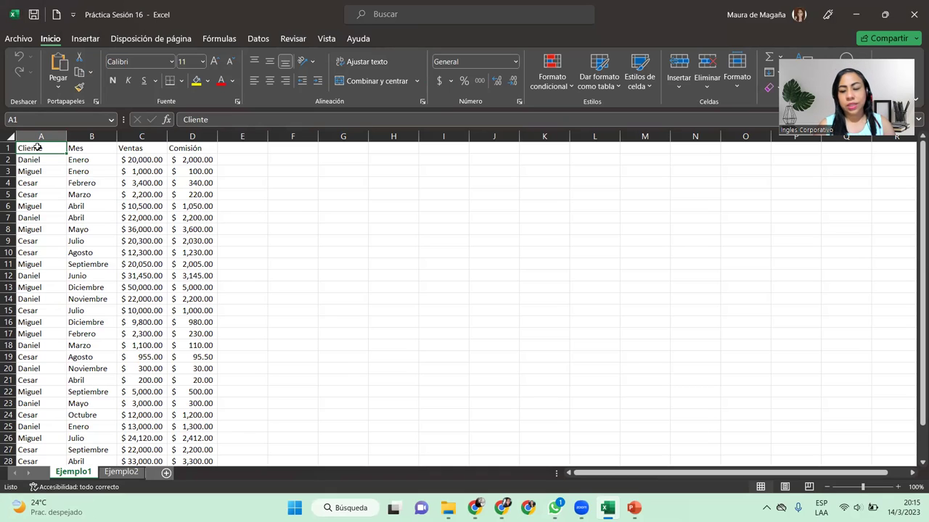
pyautogui.hotkey('ctrl', 'shift', 'Right')
pyautogui.hotkey('ctrl', 'shift', 'Down')
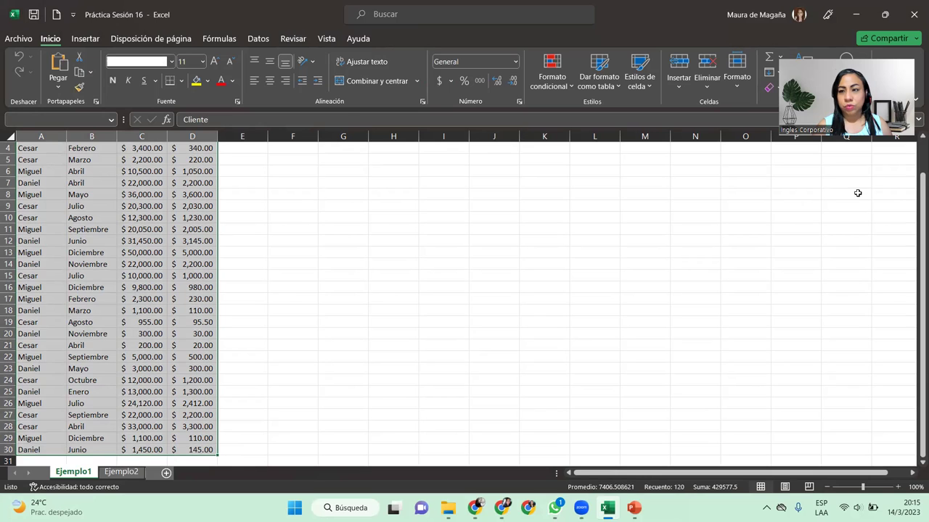
pyautogui.scroll(1, 914, 139)
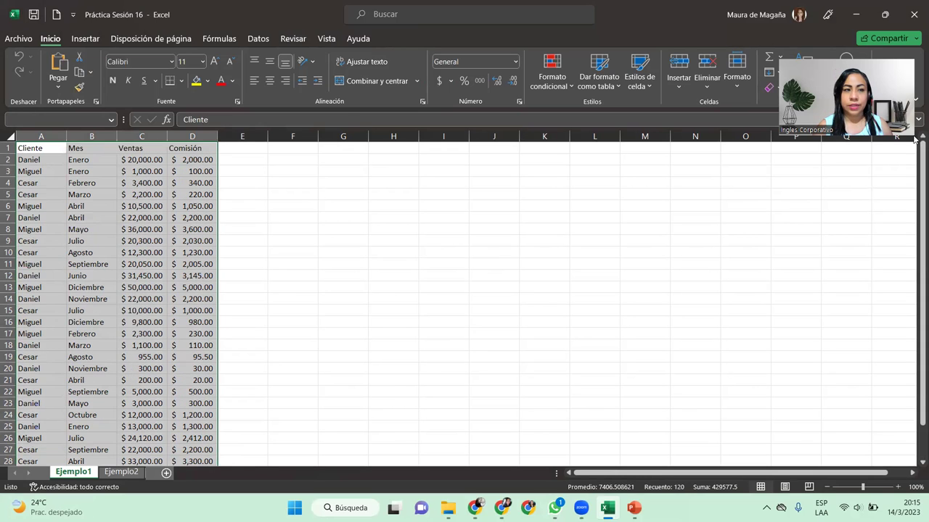
pyautogui.click(47, 145)
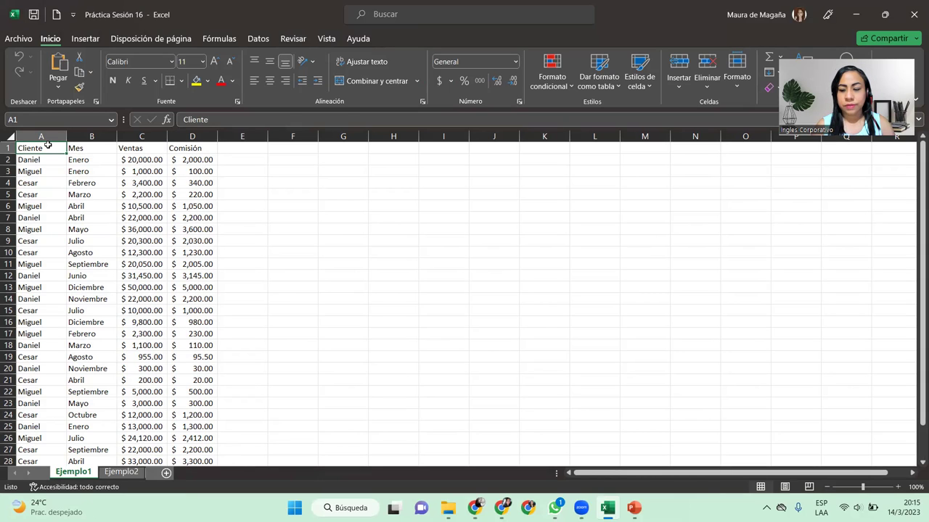
pyautogui.hotkey('ctrl', 'shift', 'Right')
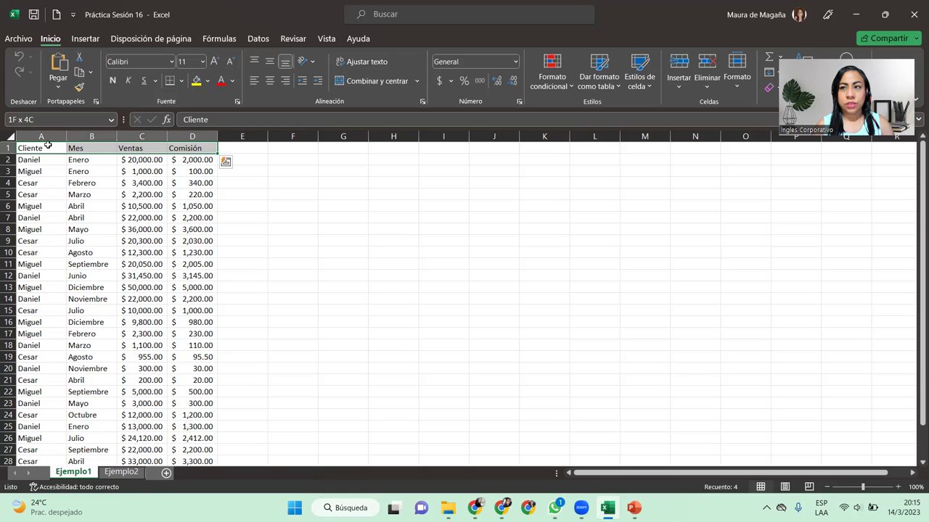
pyautogui.hotkey('ctrl', 'shift', 'Down')
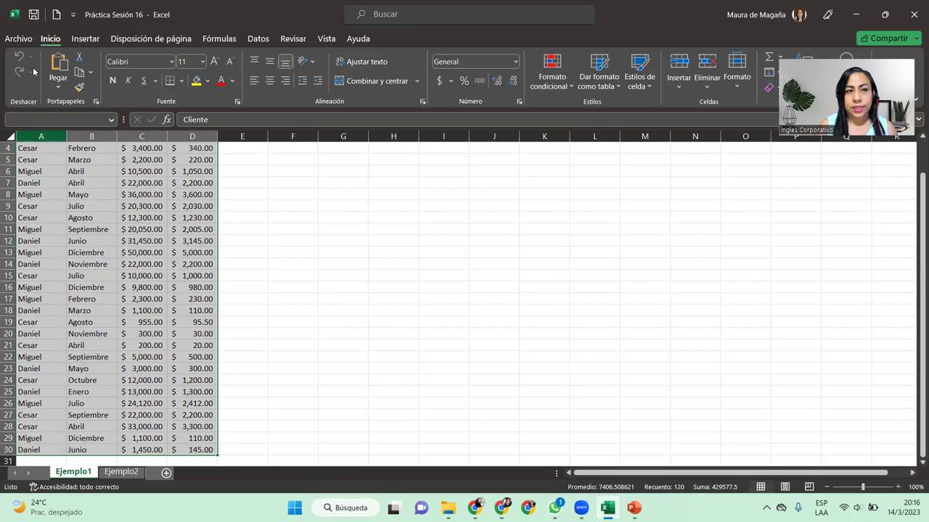
# Convert A1:D30 into table Tabla1 using the first row as headers
pyautogui.click(94, 43)
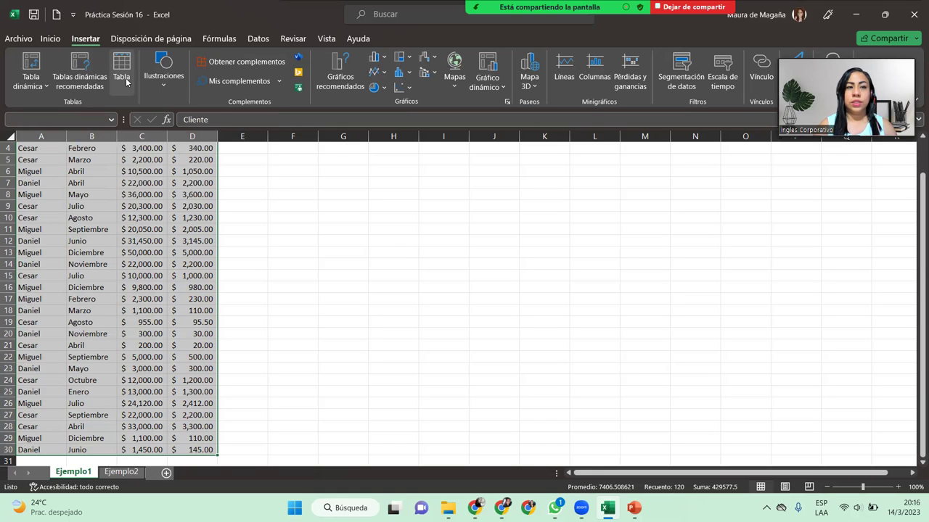
pyautogui.press('super+plus')
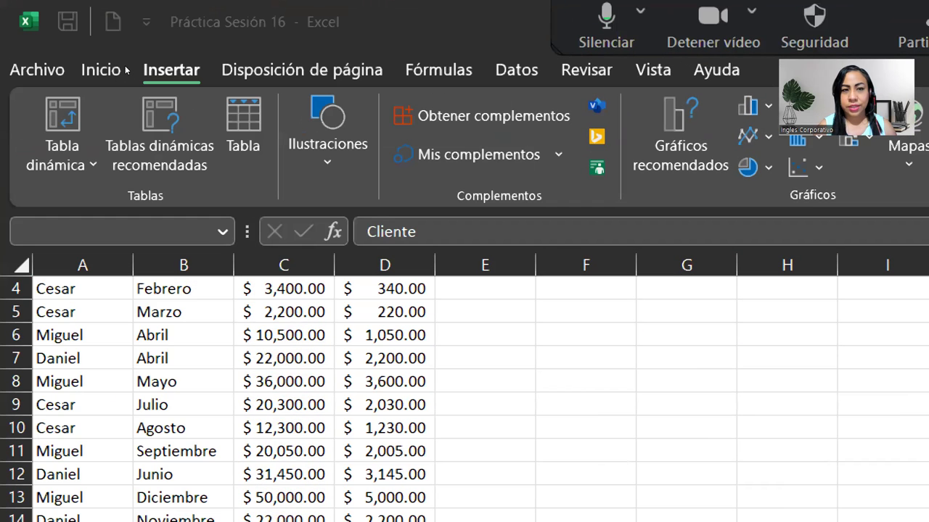
pyautogui.hotkey('ctrl', 'q')
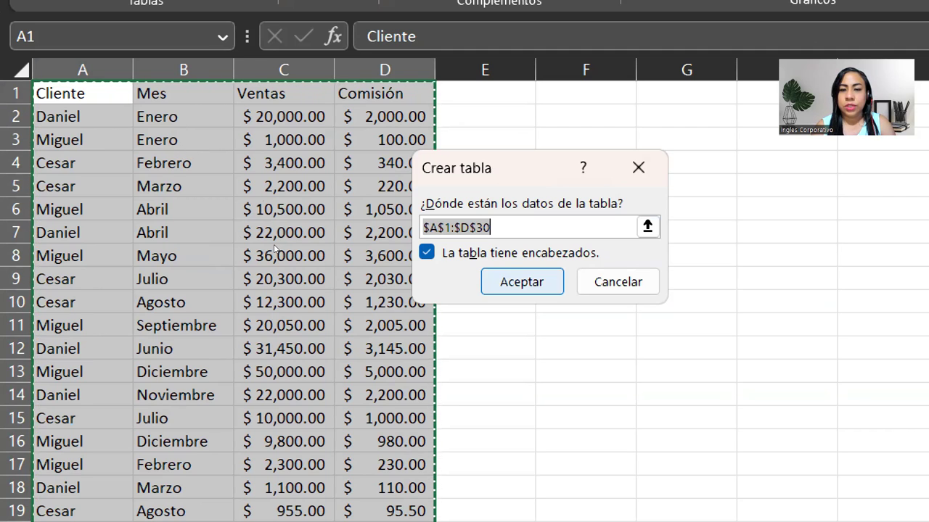
pyautogui.press('Return')
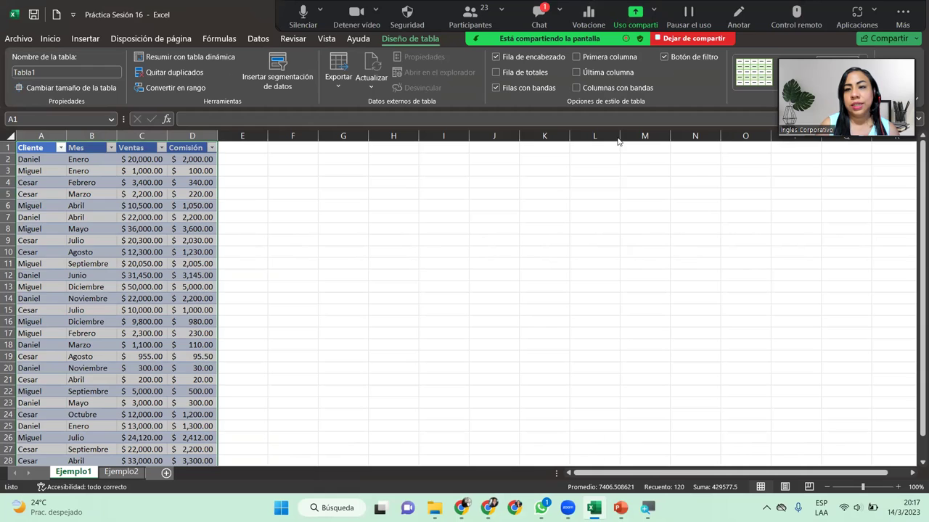
# Return to cell A1 and zoom the Tabla1 sheet view in to 150%
pyautogui.hotkey('alt', 'h')
pyautogui.hotkey('alt', 'h')
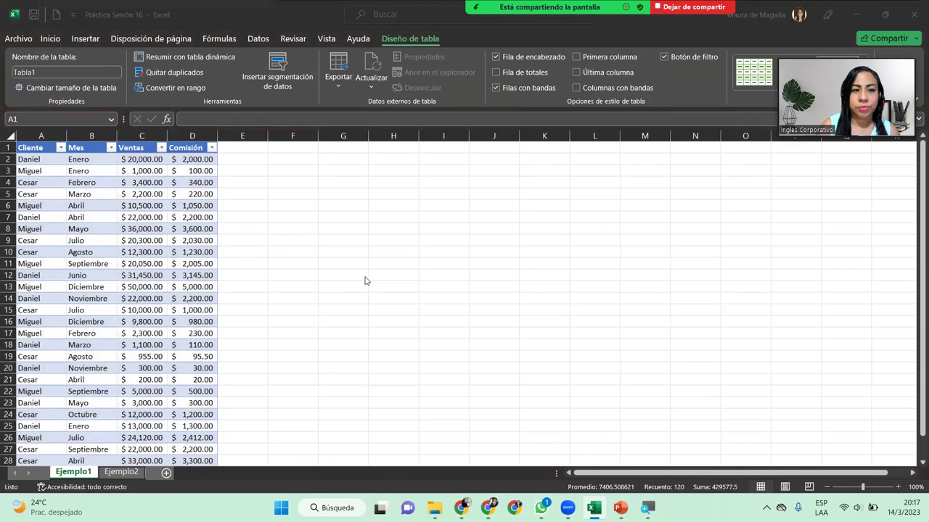
pyautogui.hotkey('ctrl', 'a')
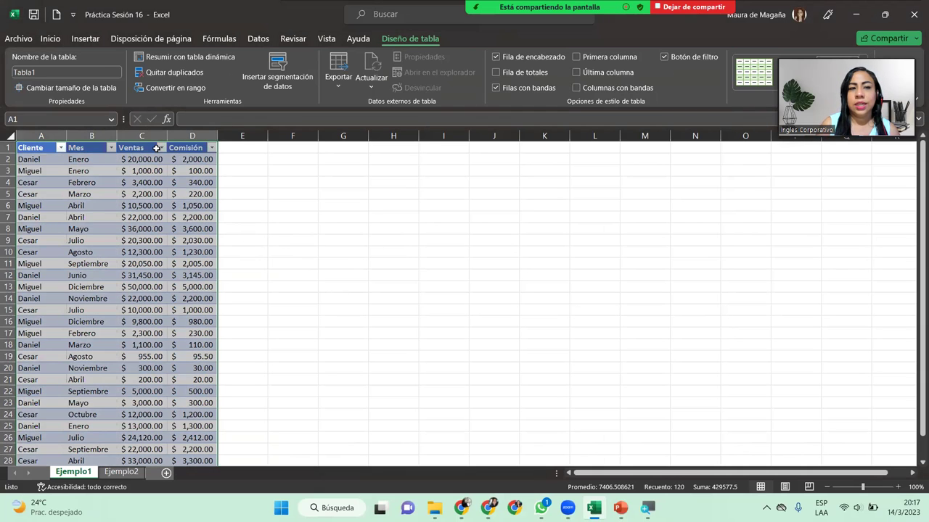
pyautogui.click(49, 152)
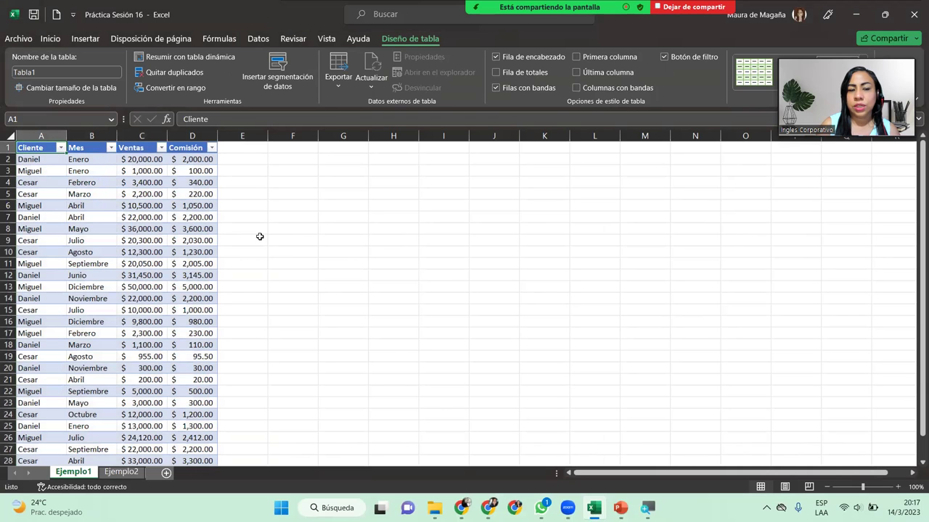
pyautogui.click(898, 487)
pyautogui.click(898, 487)
pyautogui.click(898, 486)
pyautogui.click(898, 486)
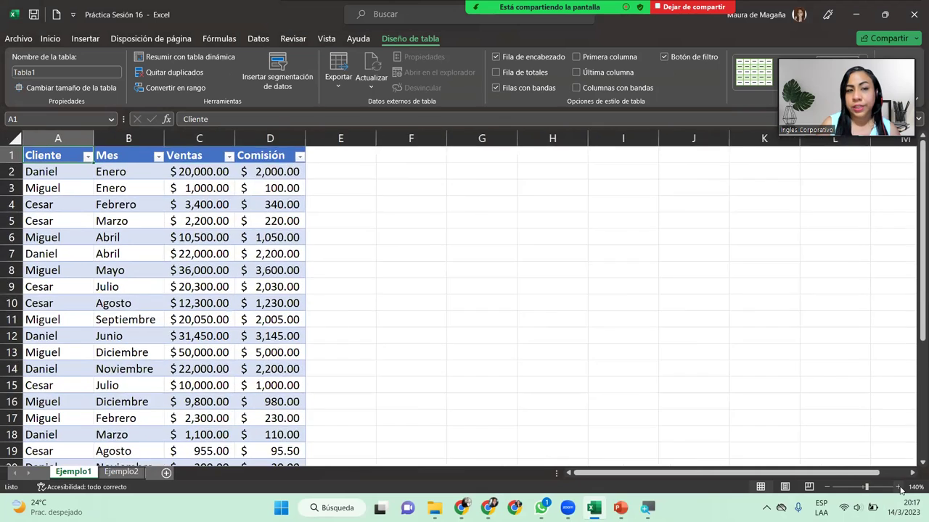
pyautogui.click(898, 486)
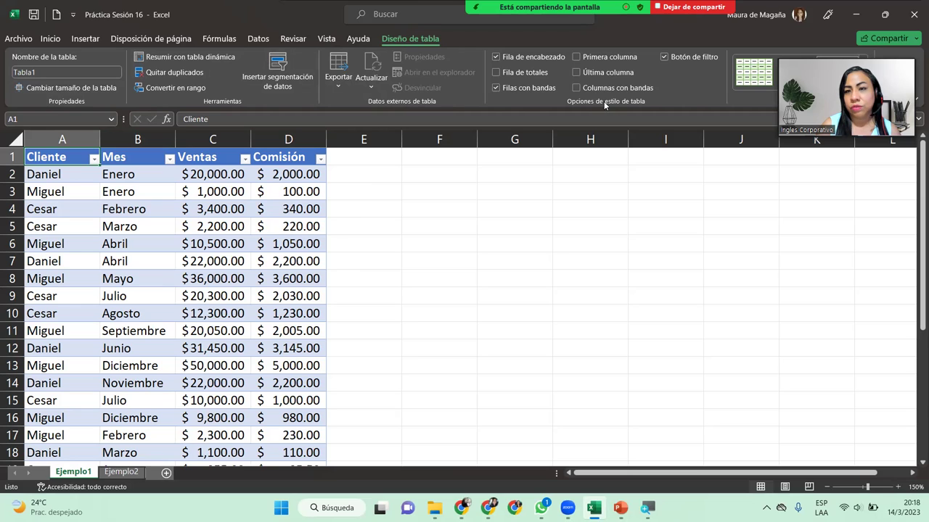
# Browse the Table Styles gallery down to Medium and apply 'Blanco, Estilo de tabla medio 15'
pyautogui.click(865, 85)
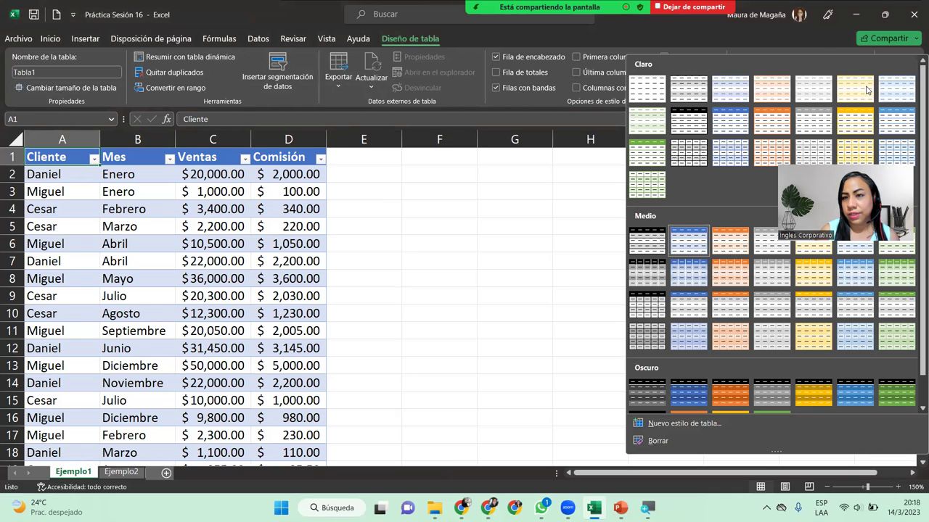
pyautogui.click(813, 45)
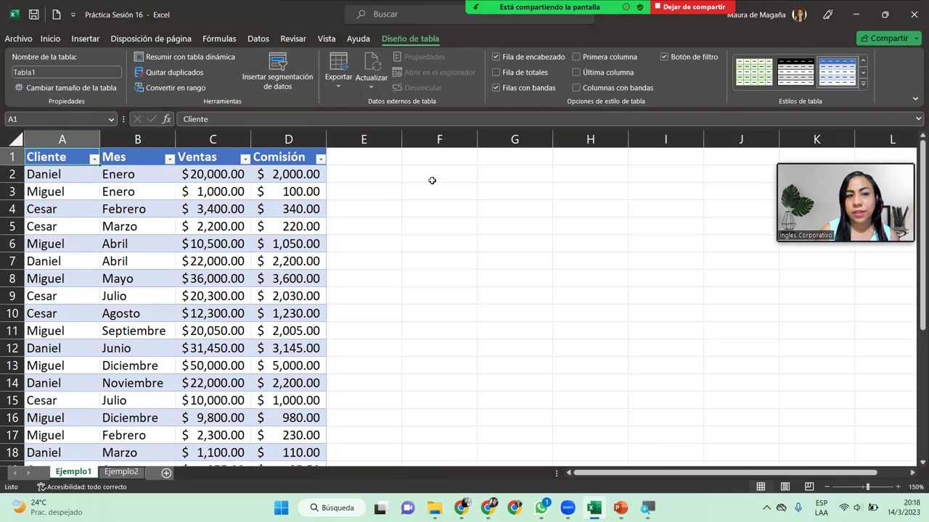
pyautogui.click(84, 187)
pyautogui.click(84, 175)
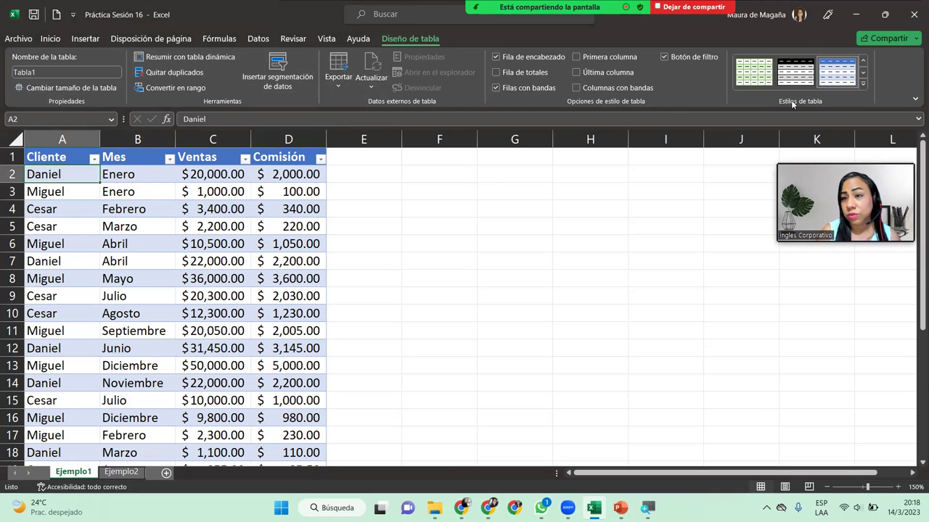
pyautogui.click(864, 86)
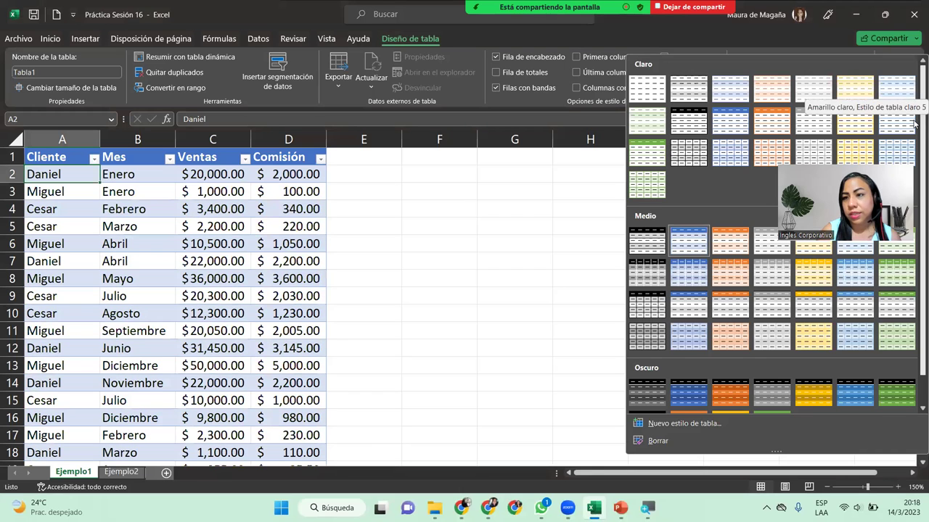
pyautogui.scroll(-2, 914, 124)
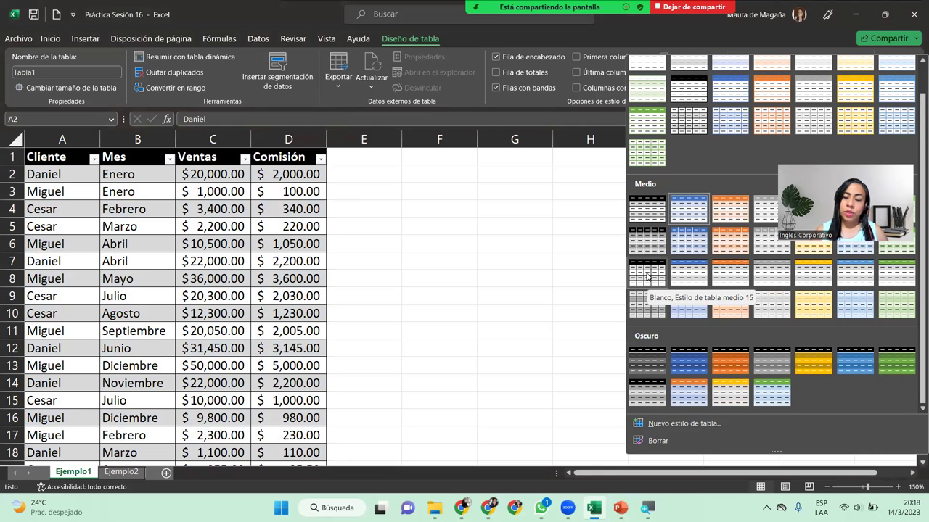
pyautogui.moveTo(916, 299); pyautogui.dragTo(914, 214)
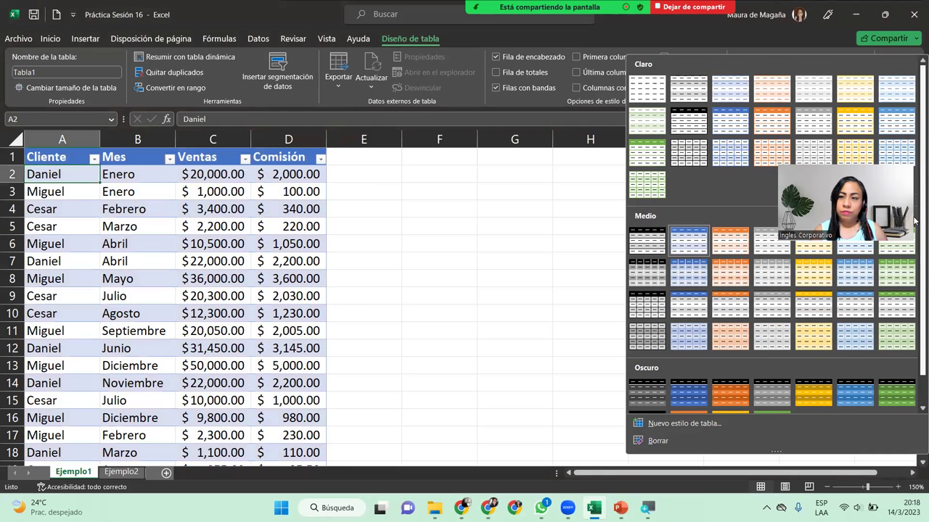
pyautogui.scroll(-1, 916, 289)
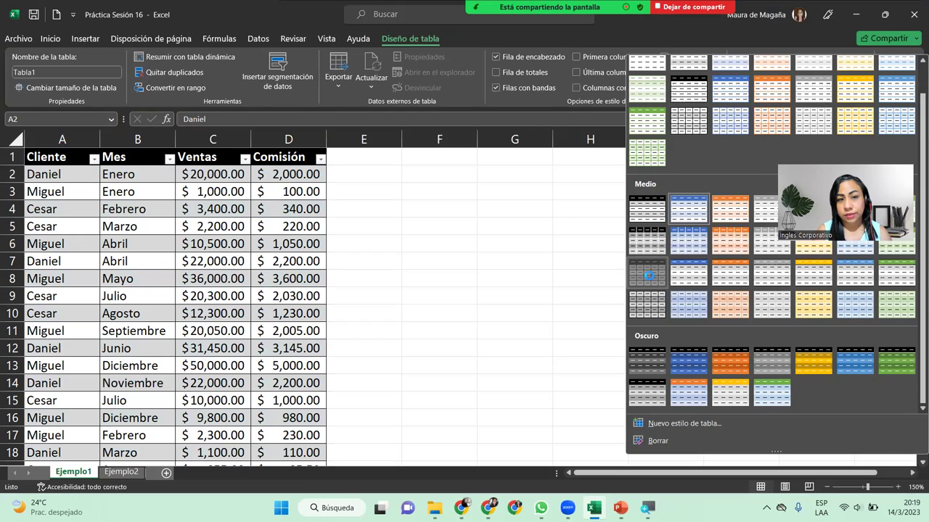
pyautogui.click(649, 278)
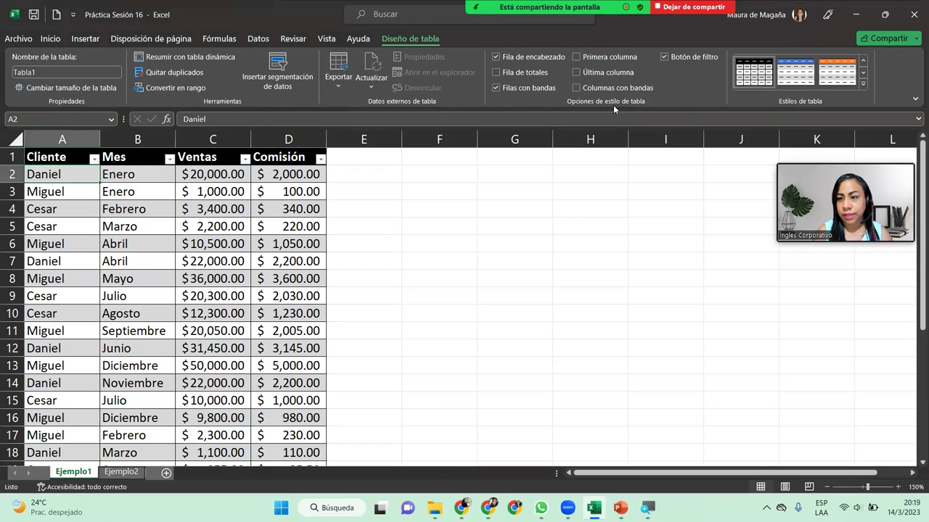
# Turn off the Filter Button so the table headers show no arrows
pyautogui.click(663, 57)
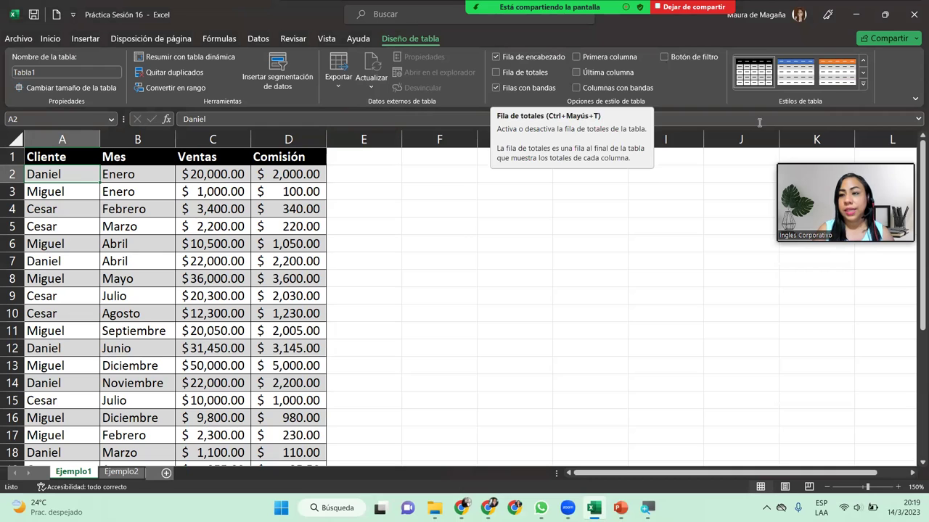
pyautogui.scroll(-4, 914, 461)
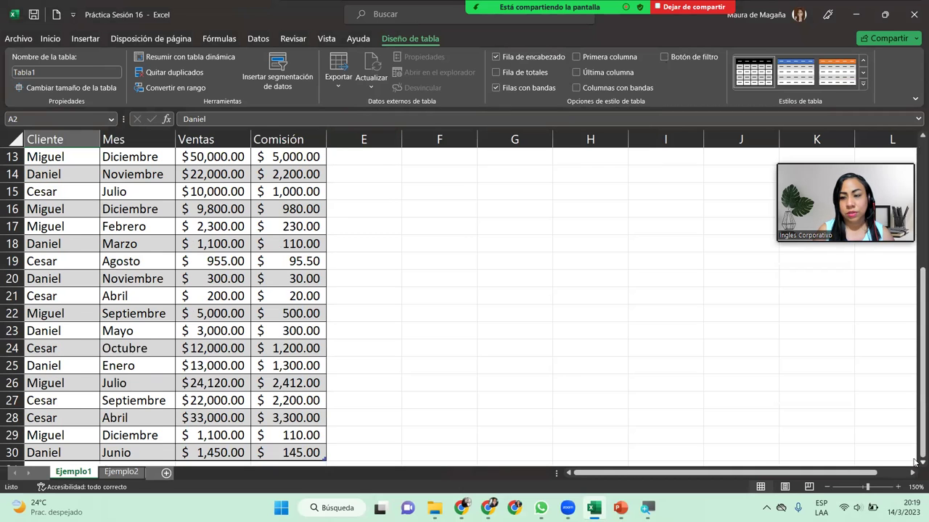
pyautogui.click(915, 462)
pyautogui.click(914, 461)
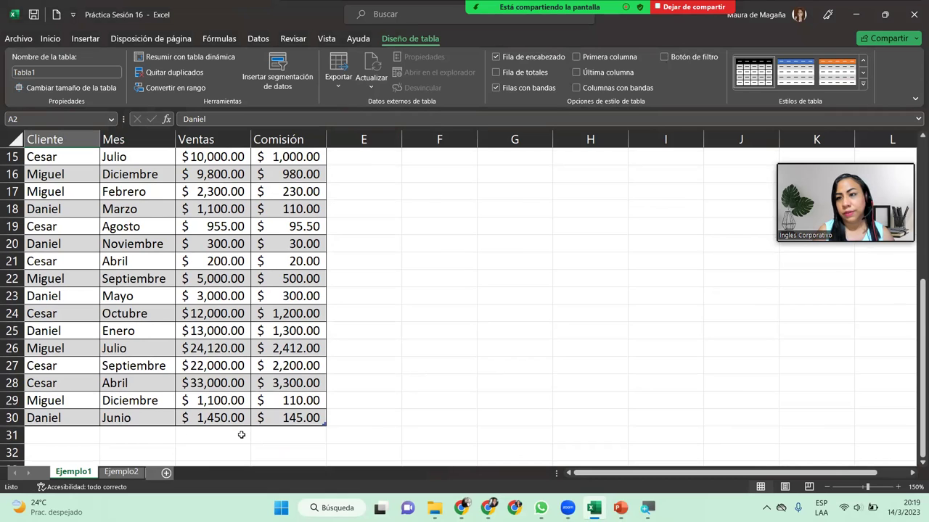
# Add a Total Row and set the Ventas total in C31 to Suma
pyautogui.click(496, 72)
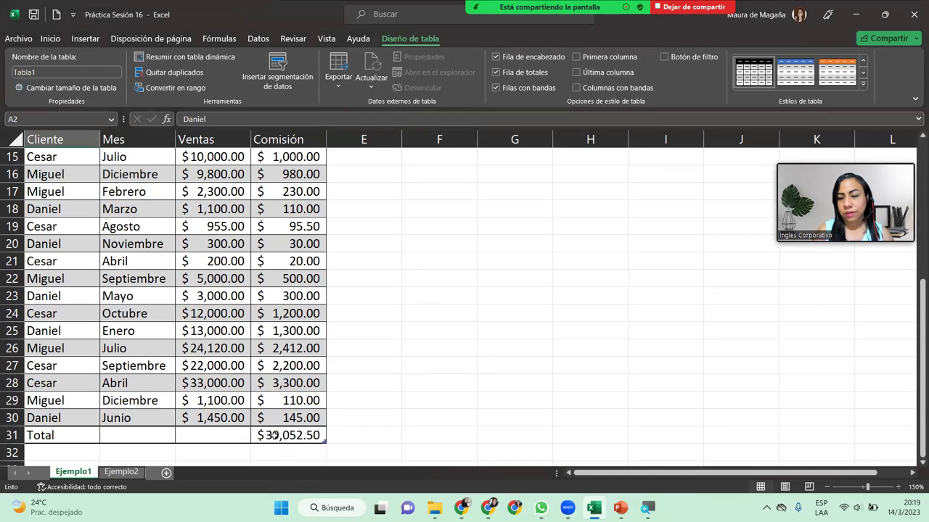
pyautogui.click(234, 437)
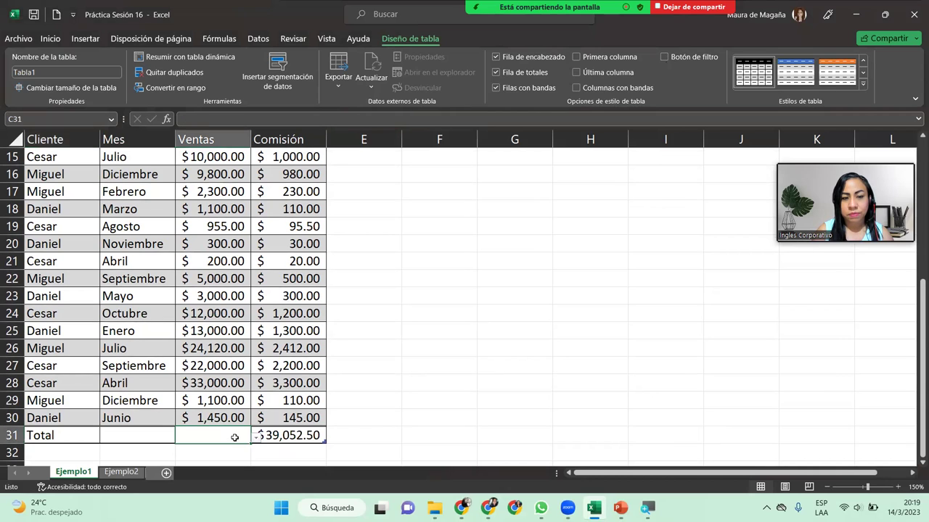
pyautogui.click(255, 442)
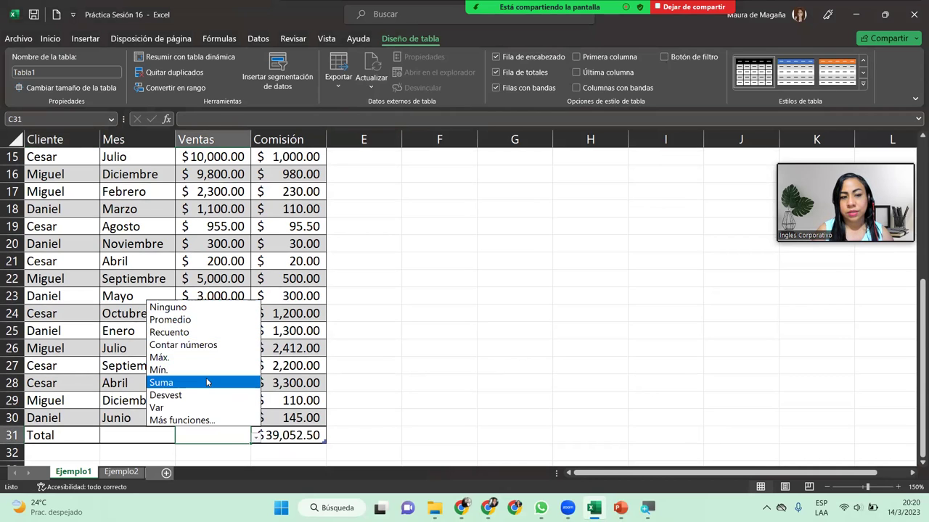
pyautogui.click(208, 382)
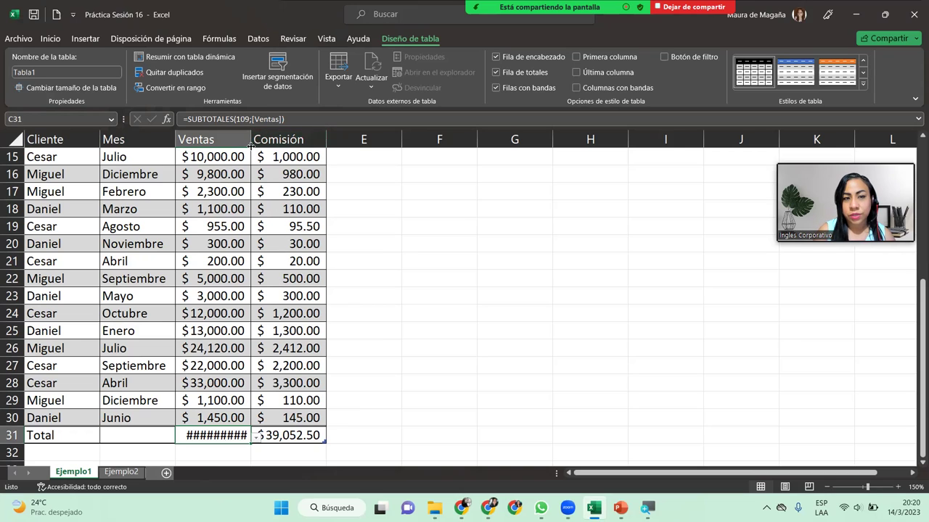
# Autofit column C so the Ventas total of $390,525.00 is visible, then select that cell
pyautogui.doubleClick(251, 146)
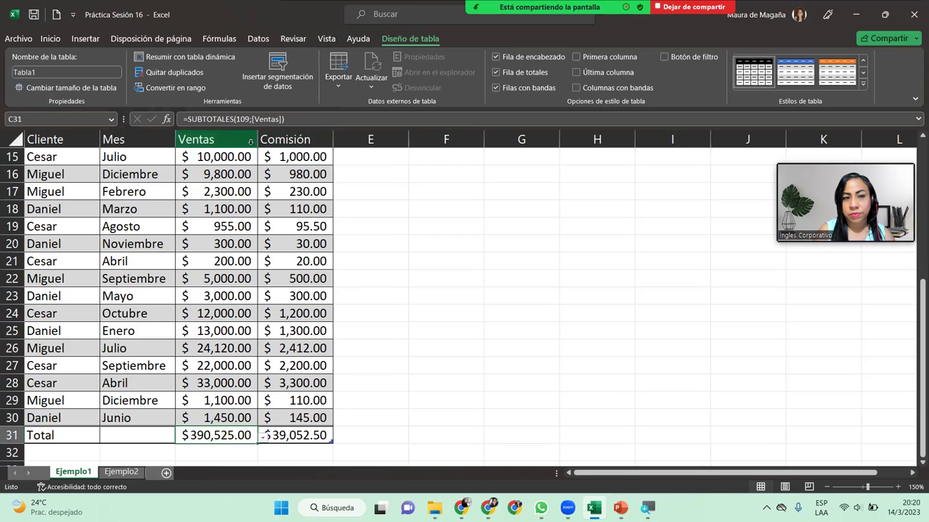
pyautogui.click(250, 144)
pyautogui.click(228, 434)
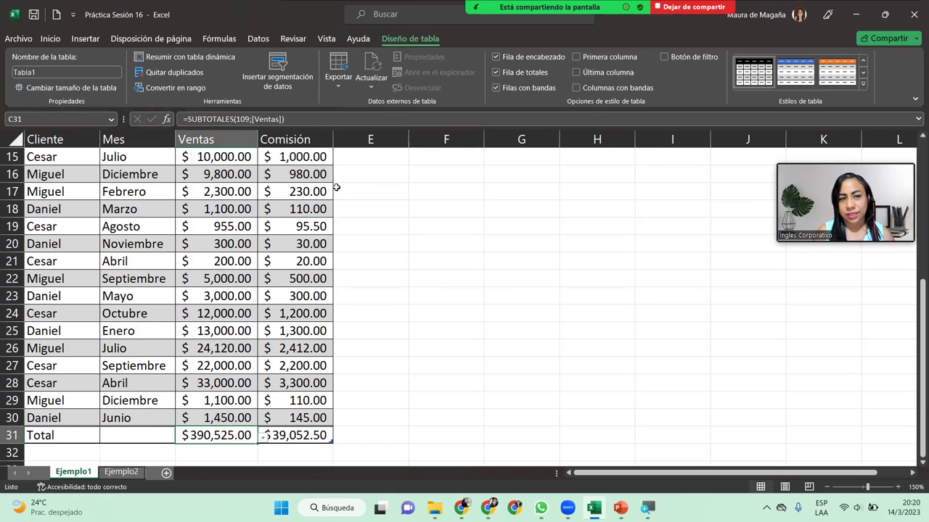
pyautogui.click(87, 191)
pyautogui.click(130, 193)
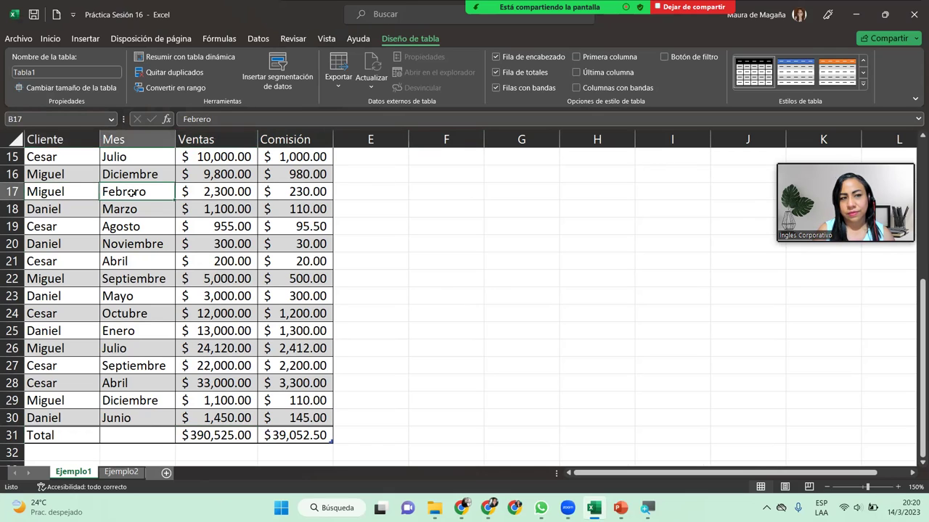
pyautogui.click(208, 191)
pyautogui.click(291, 203)
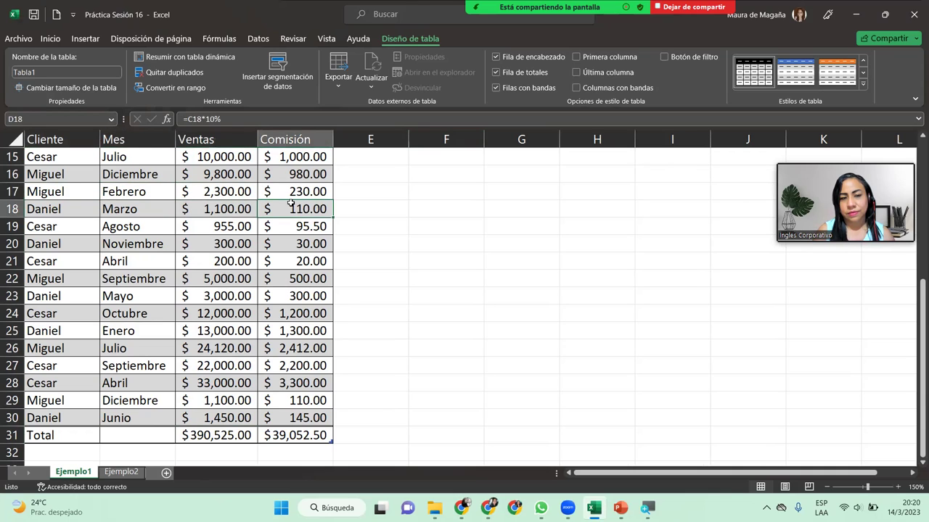
pyautogui.click(314, 169)
pyautogui.click(311, 246)
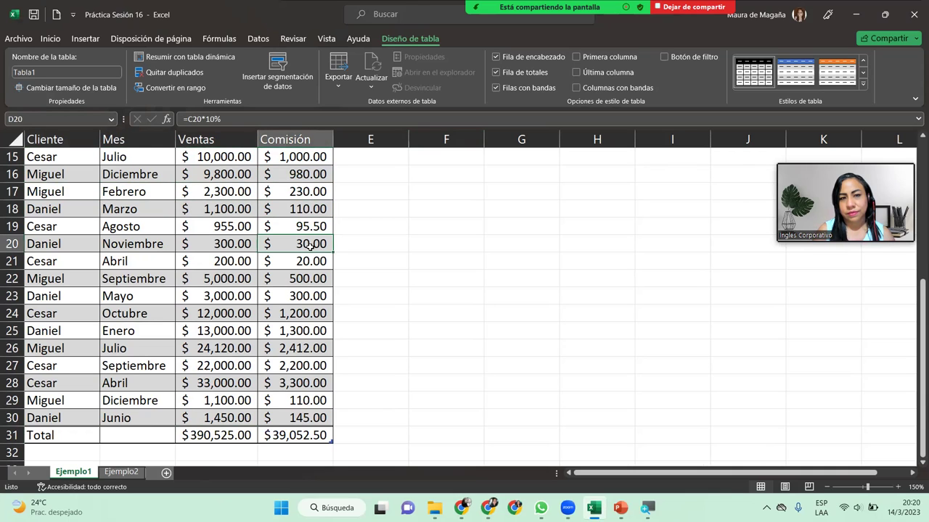
pyautogui.click(300, 317)
pyautogui.click(302, 331)
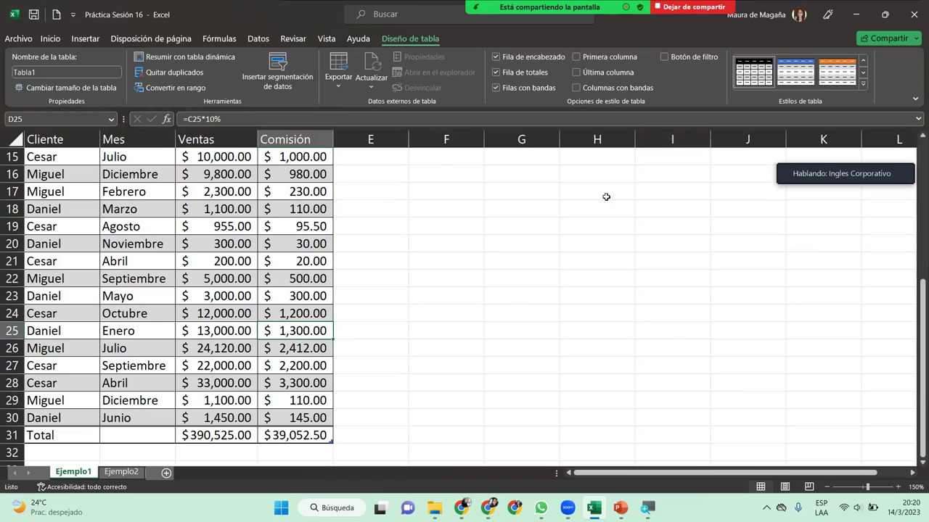
pyautogui.scroll(1, 914, 138)
pyautogui.scroll(1, 914, 139)
pyautogui.scroll(1, 914, 139)
pyautogui.scroll(2, 914, 138)
pyautogui.scroll(2, 914, 138)
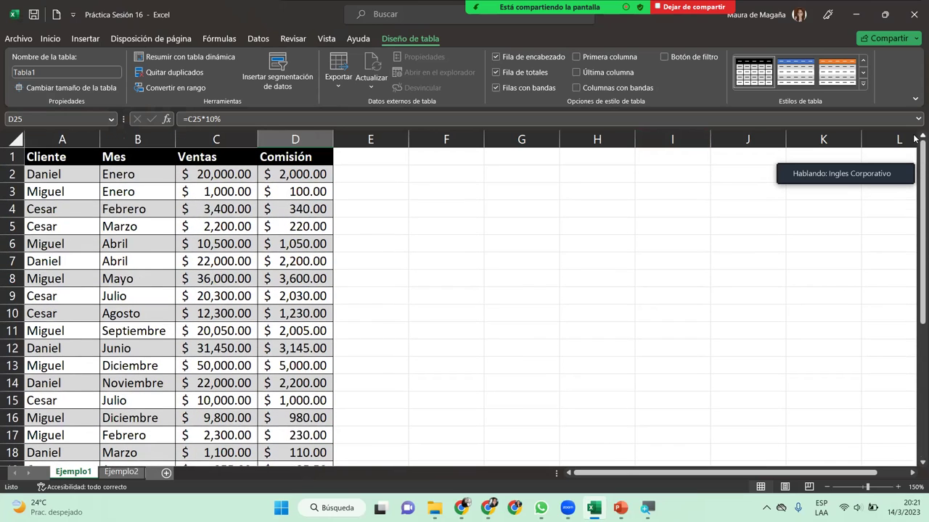
pyautogui.moveTo(64, 158); pyautogui.dragTo(283, 161)
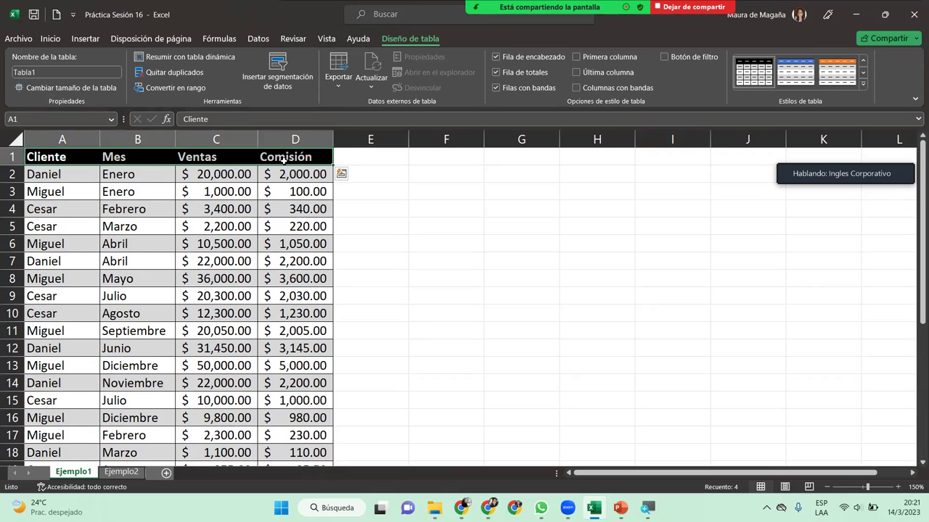
pyautogui.click(140, 156)
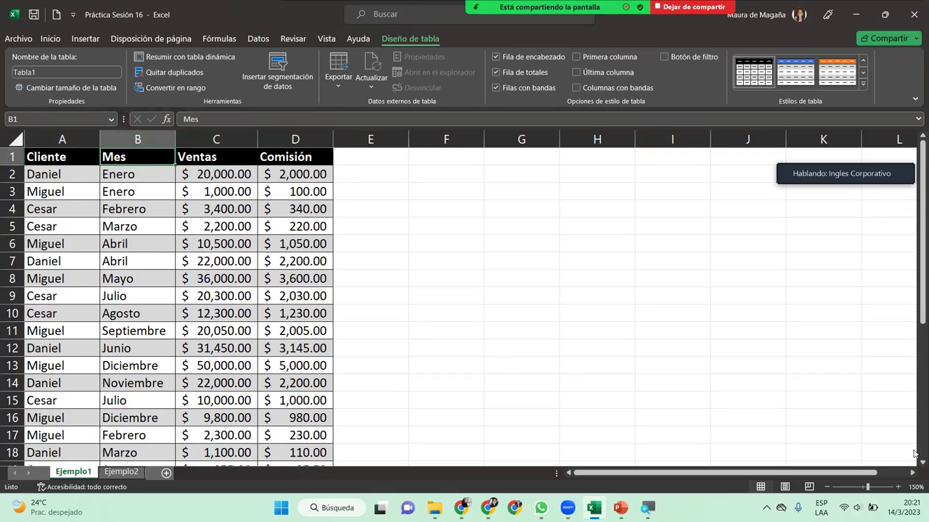
pyautogui.click(917, 463)
pyautogui.moveTo(916, 464); pyautogui.dragTo(916, 464)
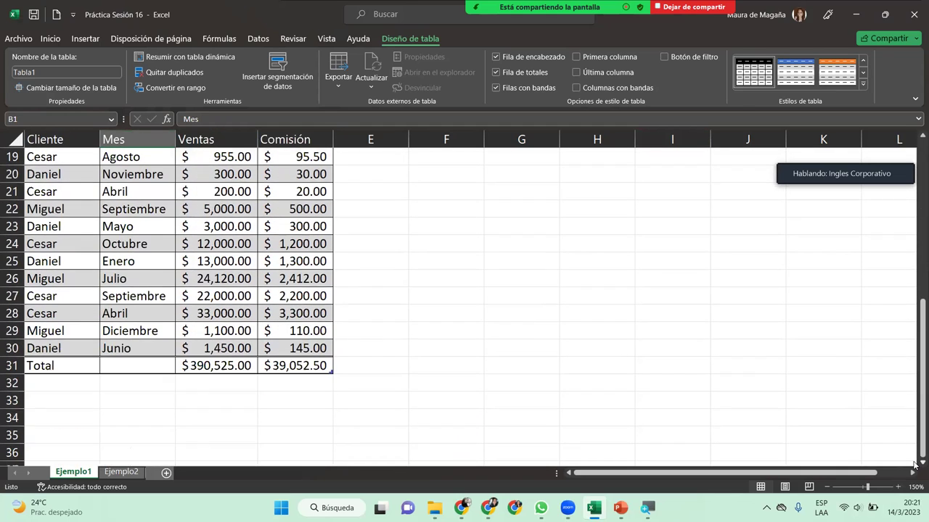
pyautogui.moveTo(915, 374); pyautogui.dragTo(916, 205)
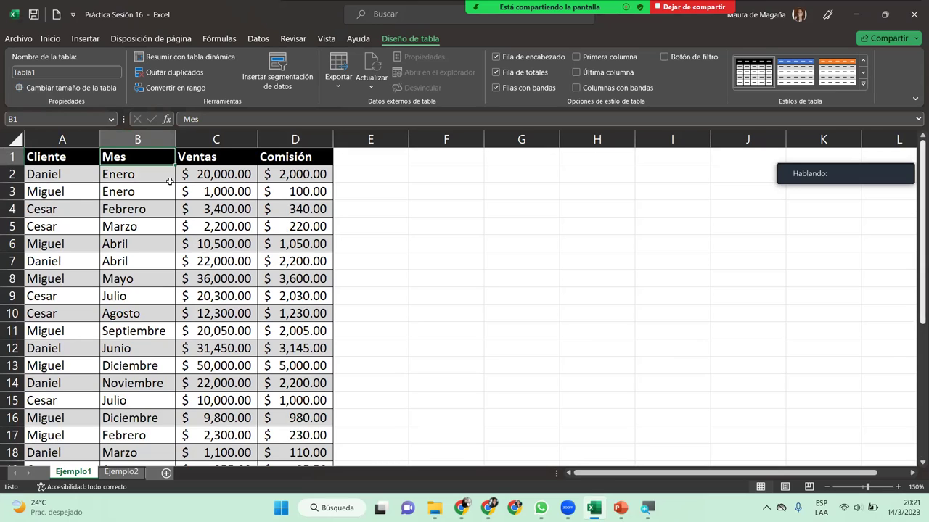
pyautogui.click(93, 176)
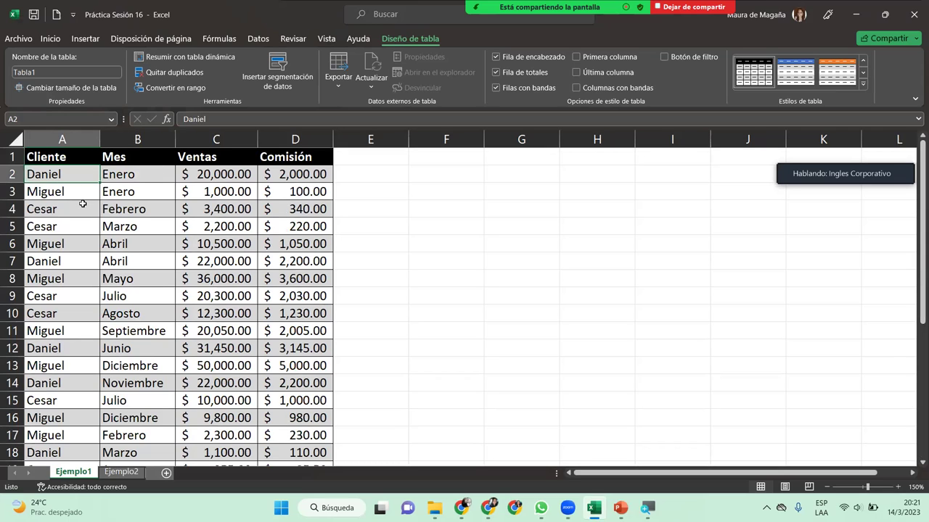
# Turn off Banded Rows, and preview First Column emphasis before switching it back off
pyautogui.click(496, 89)
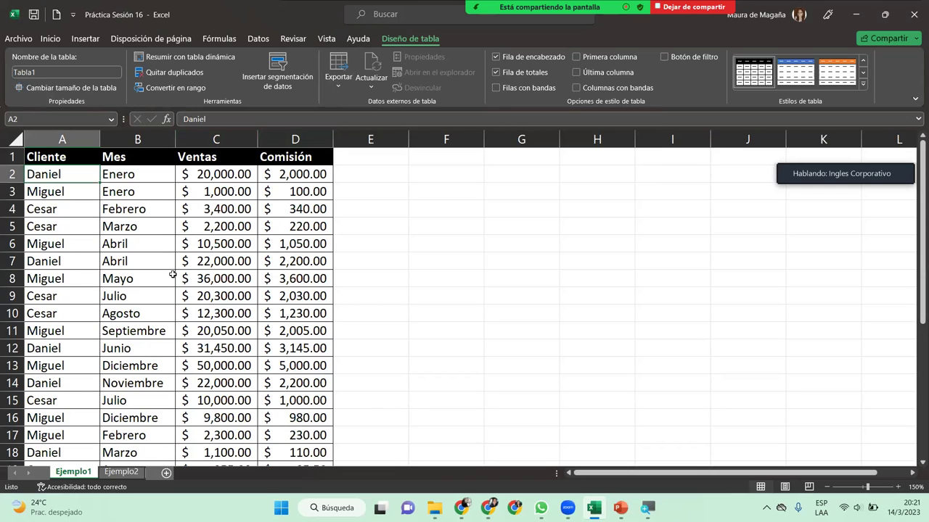
pyautogui.click(110, 239)
pyautogui.moveTo(435, 504)
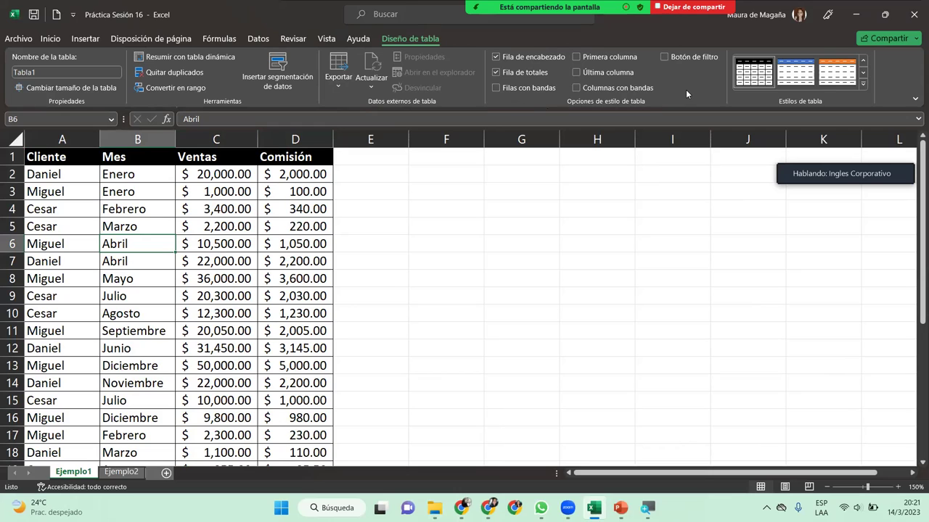
pyautogui.click(576, 57)
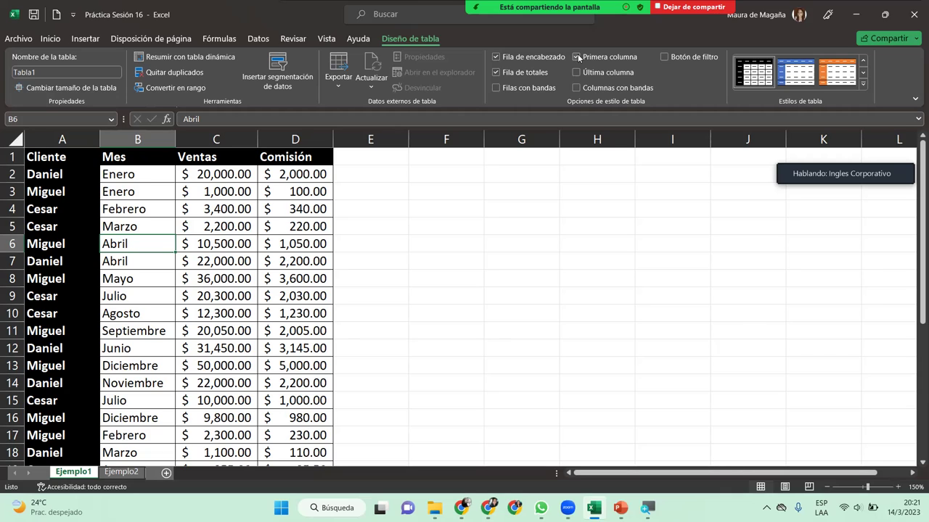
pyautogui.click(576, 57)
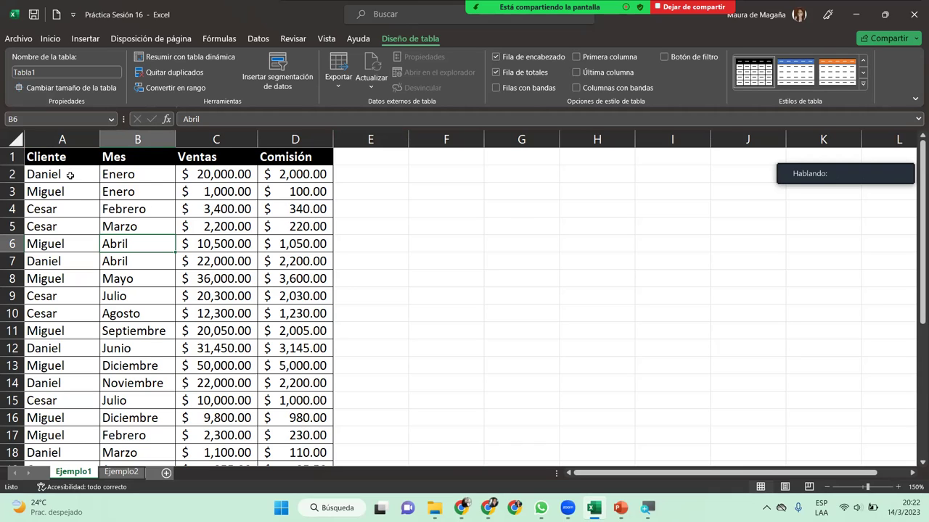
pyautogui.click(70, 174)
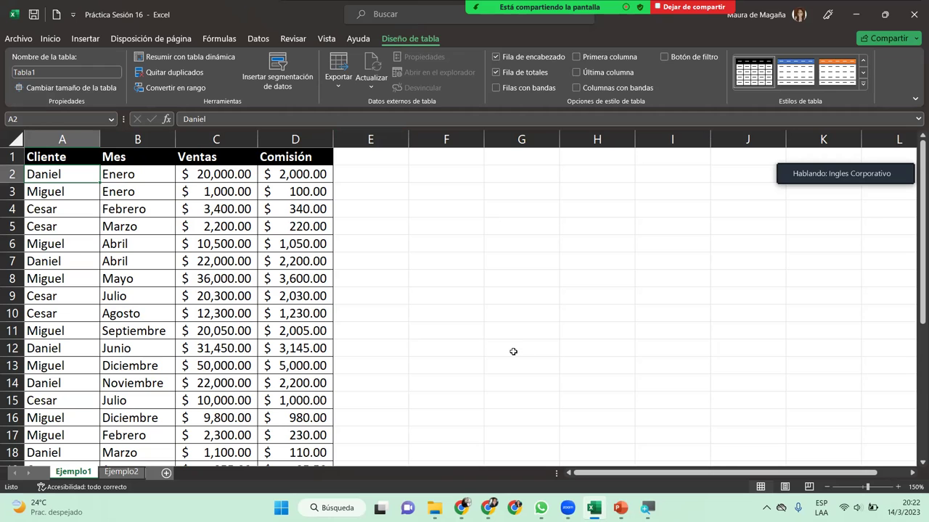
pyautogui.moveTo(917, 210); pyautogui.dragTo(915, 356)
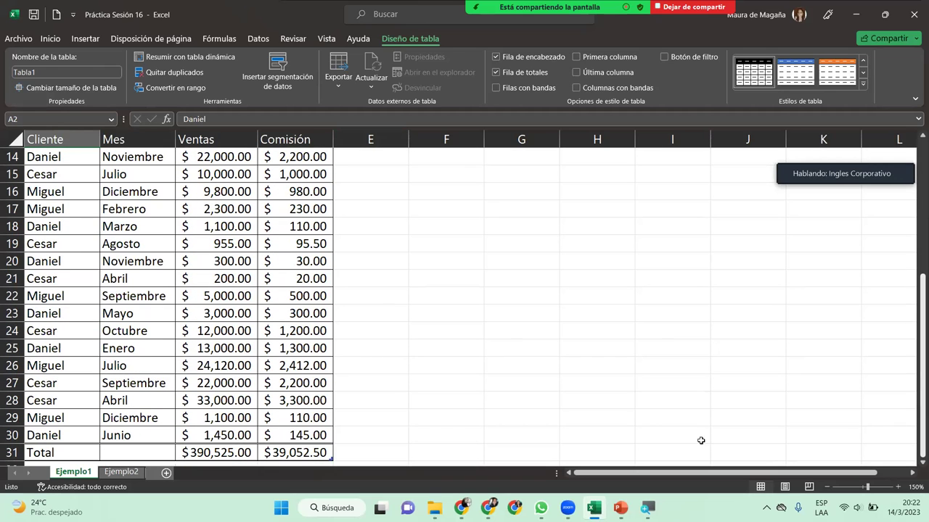
pyautogui.click(249, 452)
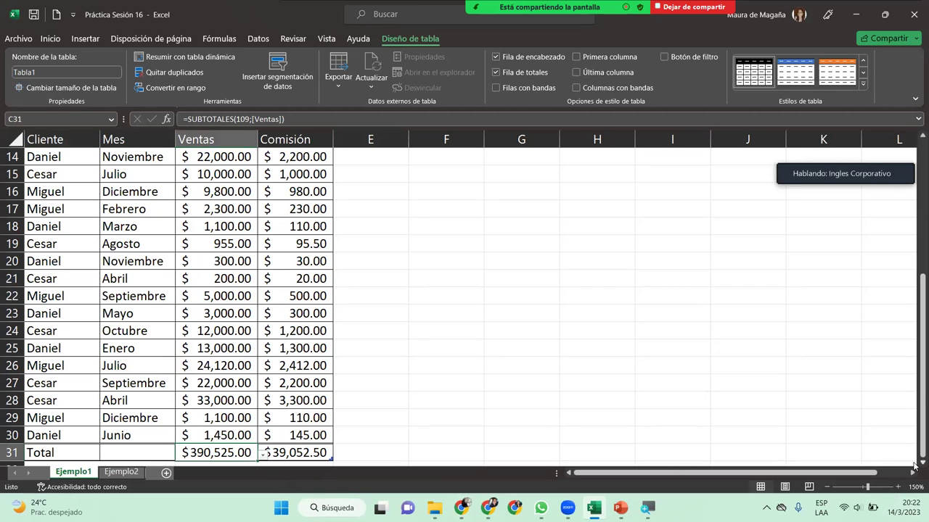
pyautogui.moveTo(914, 461); pyautogui.dragTo(914, 461)
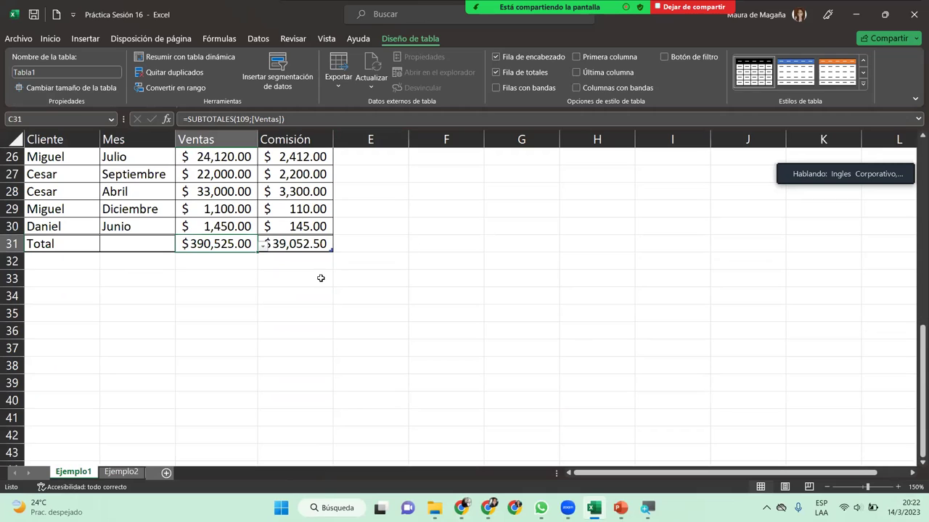
pyautogui.click(261, 248)
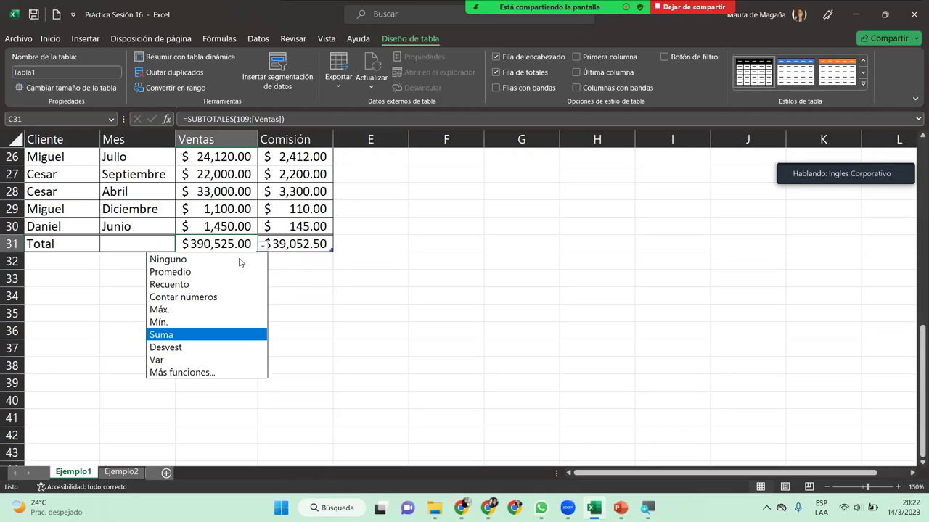
pyautogui.click(221, 273)
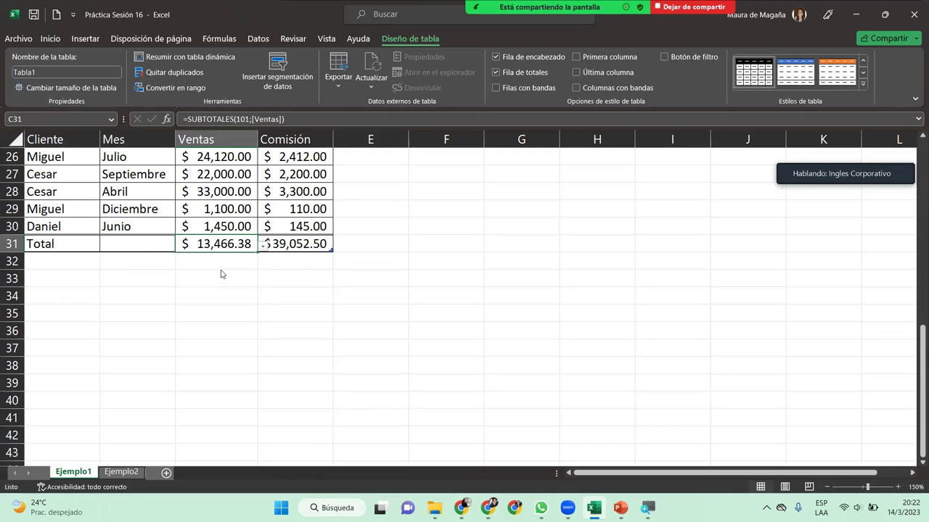
pyautogui.click(262, 248)
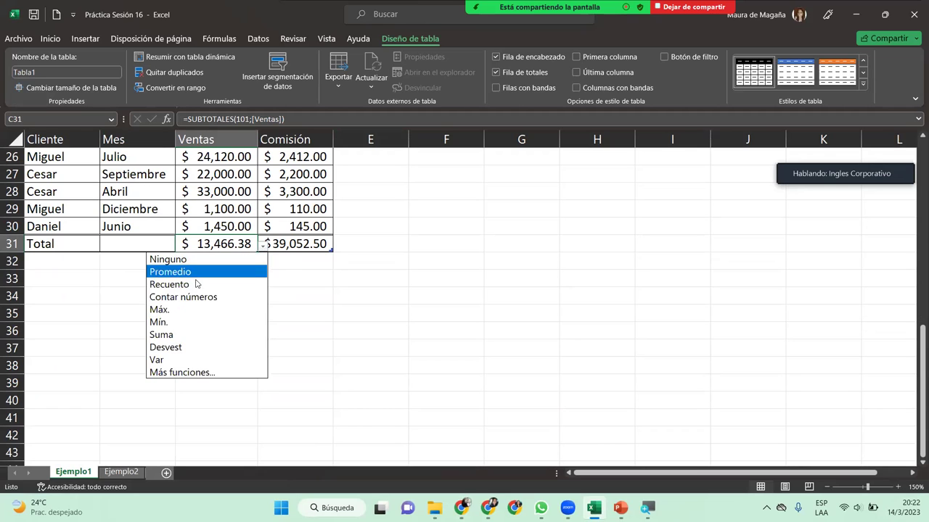
pyautogui.click(167, 310)
pyautogui.click(262, 247)
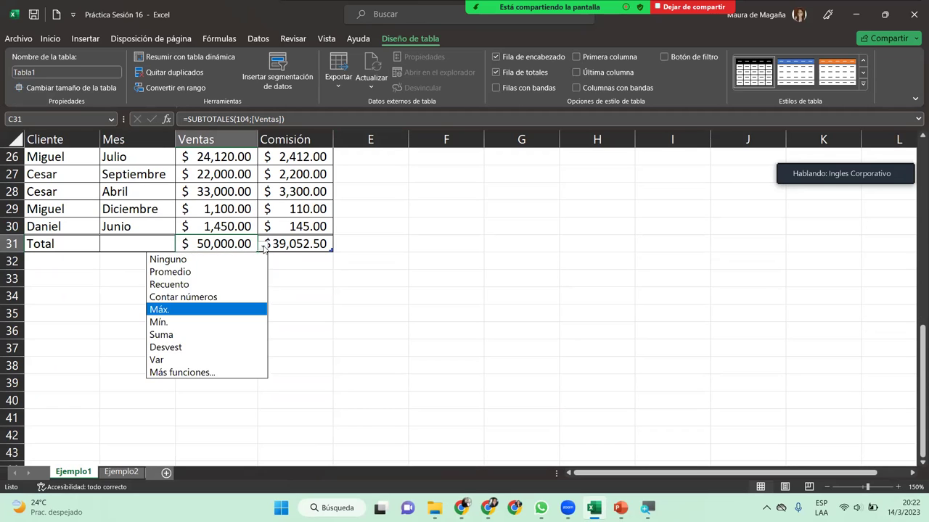
pyautogui.click(185, 322)
pyautogui.click(262, 246)
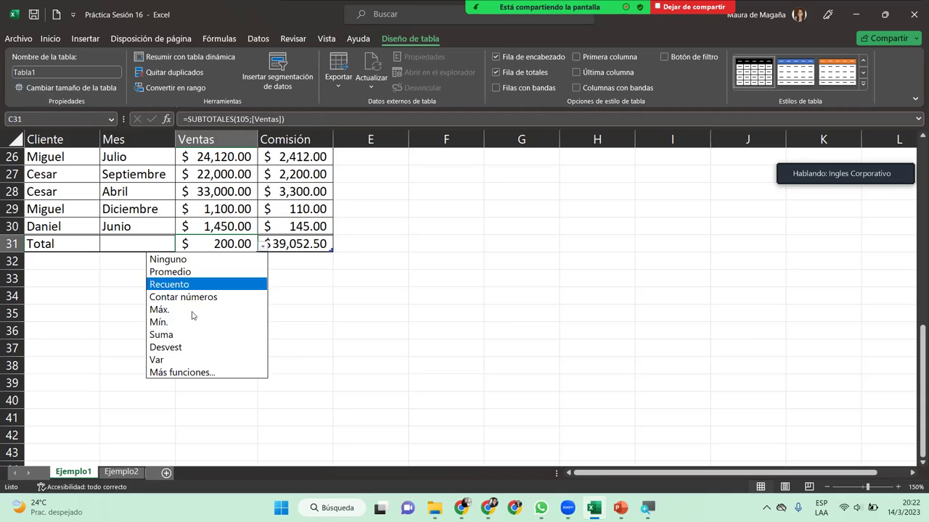
pyautogui.click(187, 332)
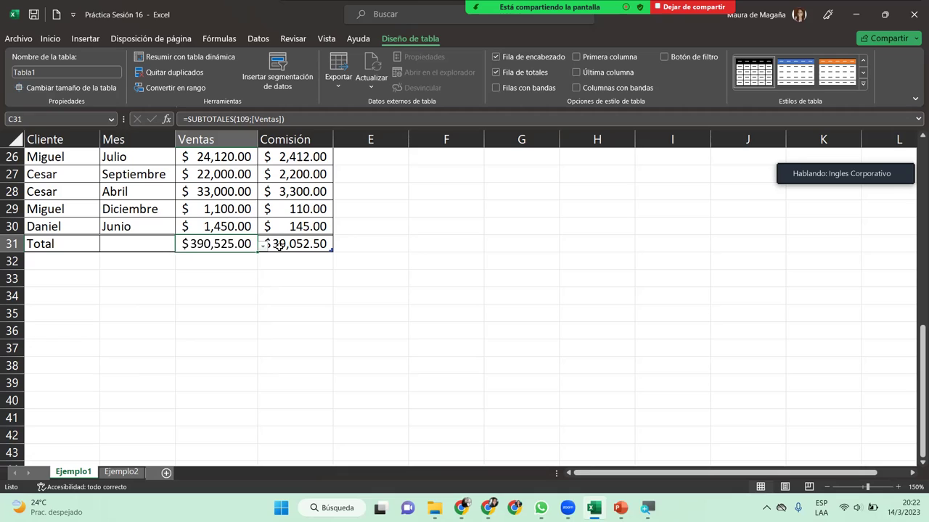
pyautogui.click(299, 244)
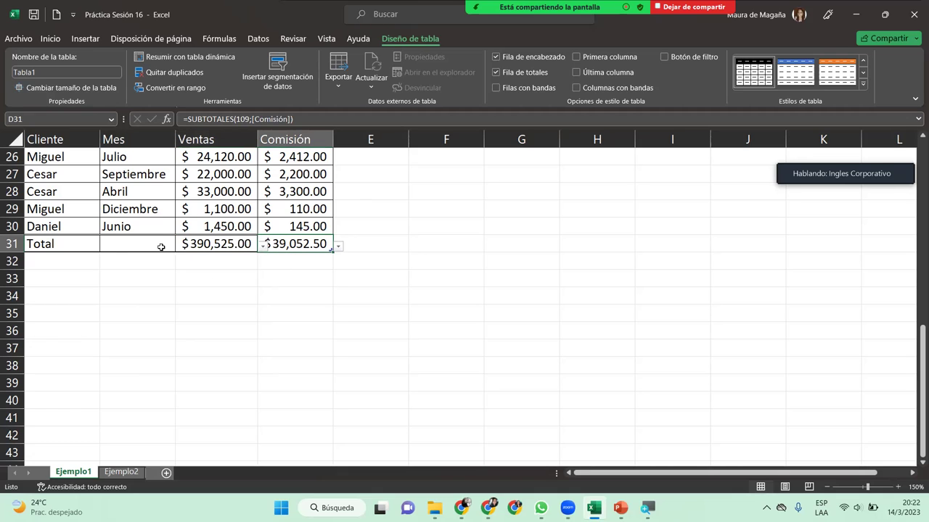
# Set the A31 total function to Ninguno and relabel the cell 'Promedio'
pyautogui.click(88, 244)
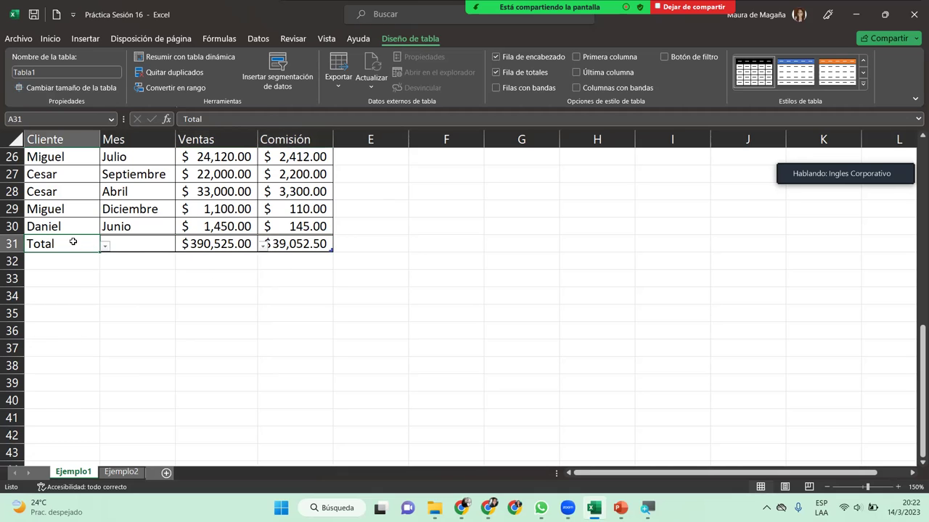
pyautogui.click(106, 246)
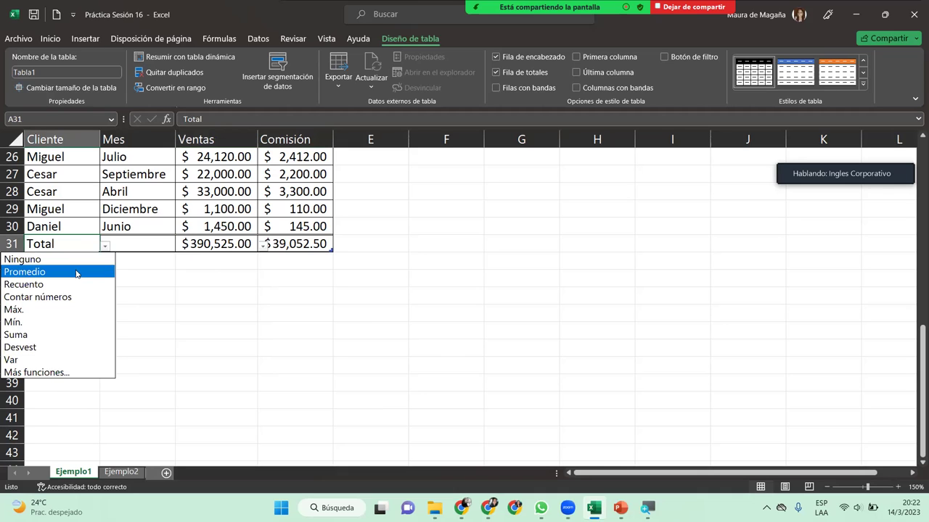
pyautogui.click(75, 271)
pyautogui.click(104, 247)
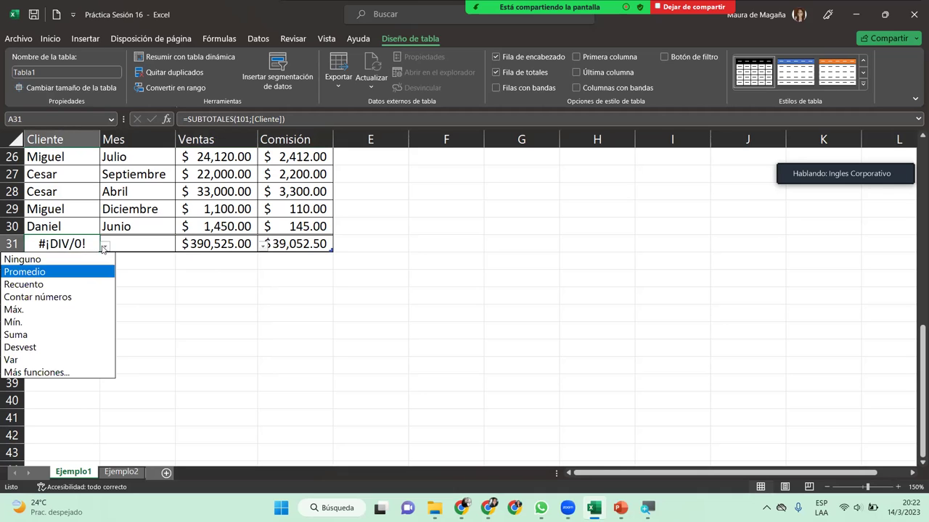
pyautogui.click(51, 260)
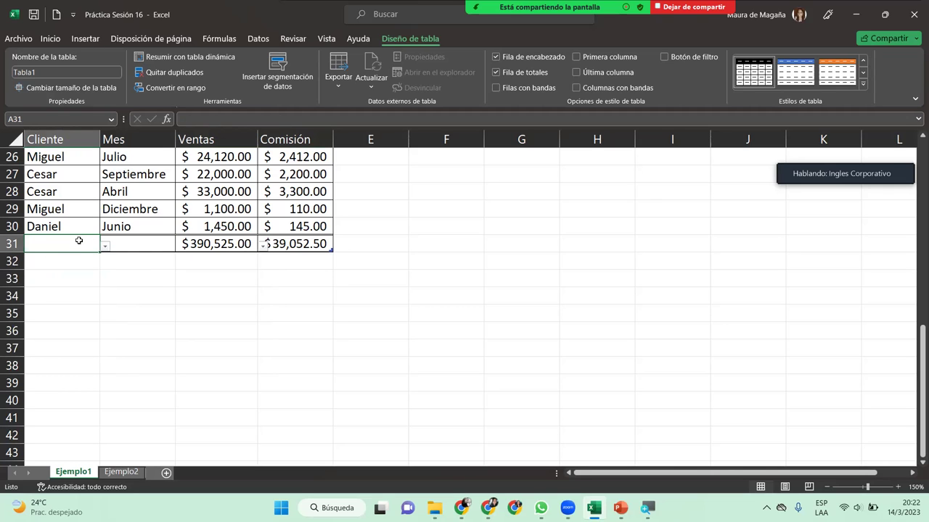
pyautogui.write('Promedio')
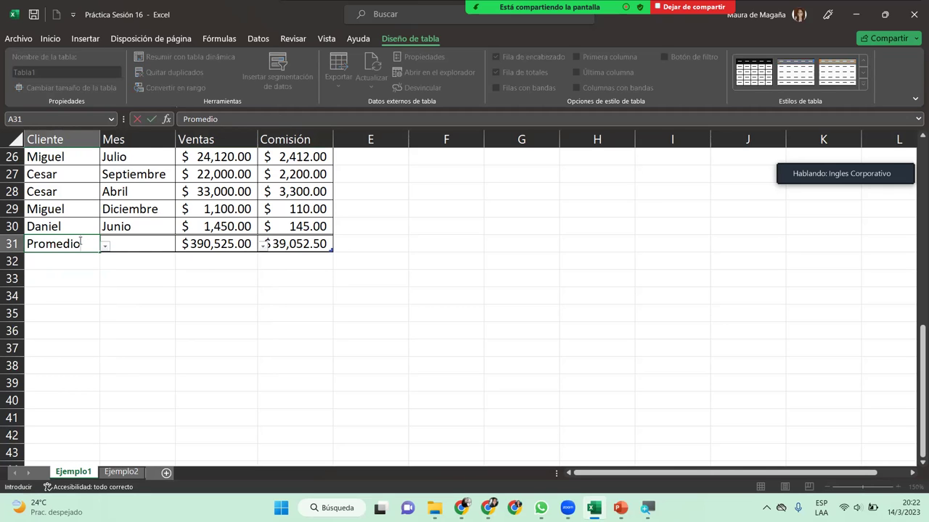
pyautogui.press('Return')
# Switch the Ventas and Comisión totals to Promedio, giving $13,466.38 and $1,346.64
pyautogui.click(239, 247)
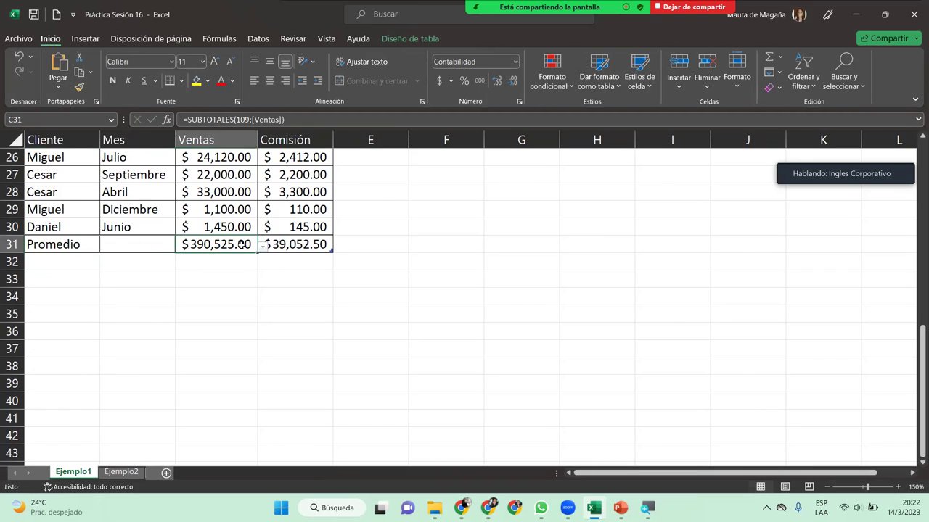
pyautogui.click(264, 247)
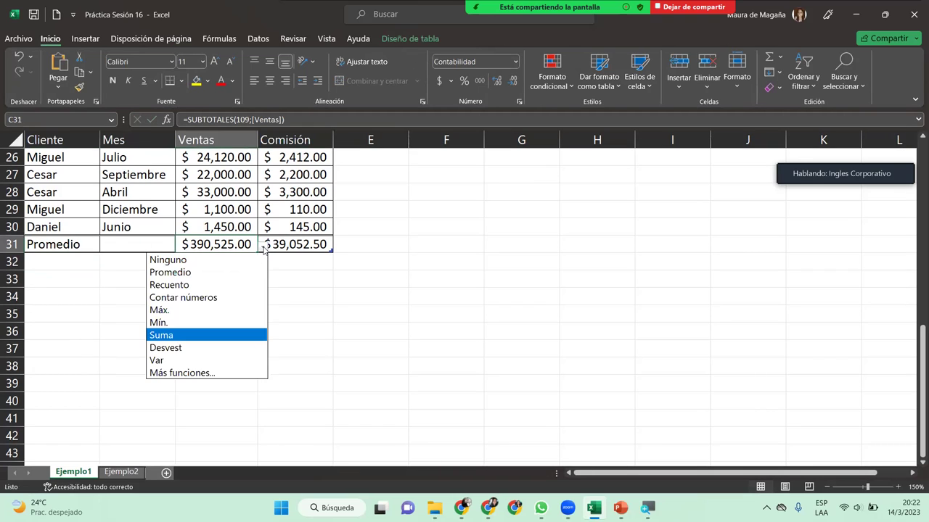
pyautogui.click(227, 272)
pyautogui.click(296, 244)
pyautogui.click(338, 246)
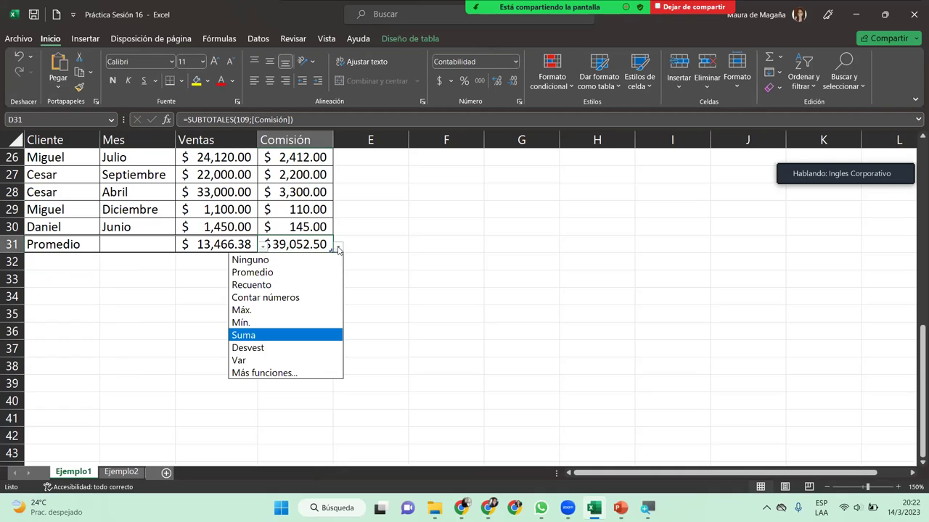
pyautogui.click(305, 272)
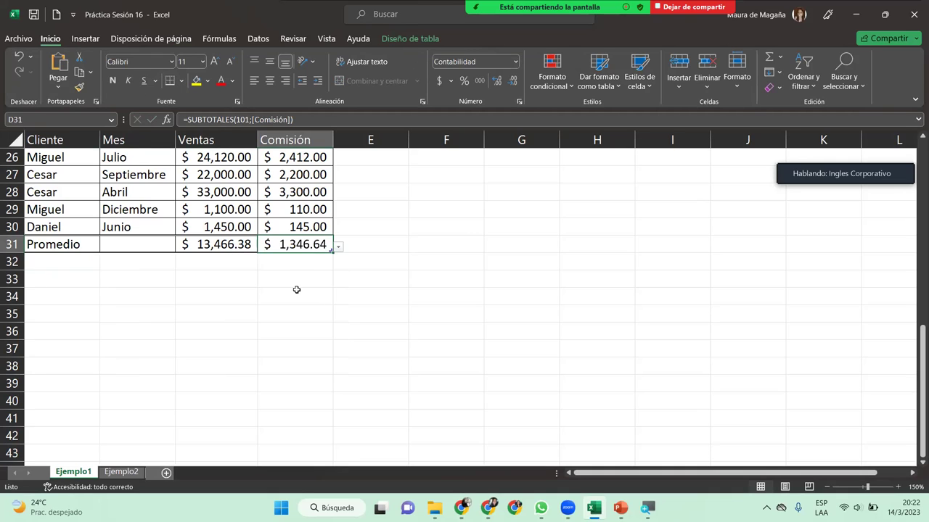
pyautogui.click(296, 290)
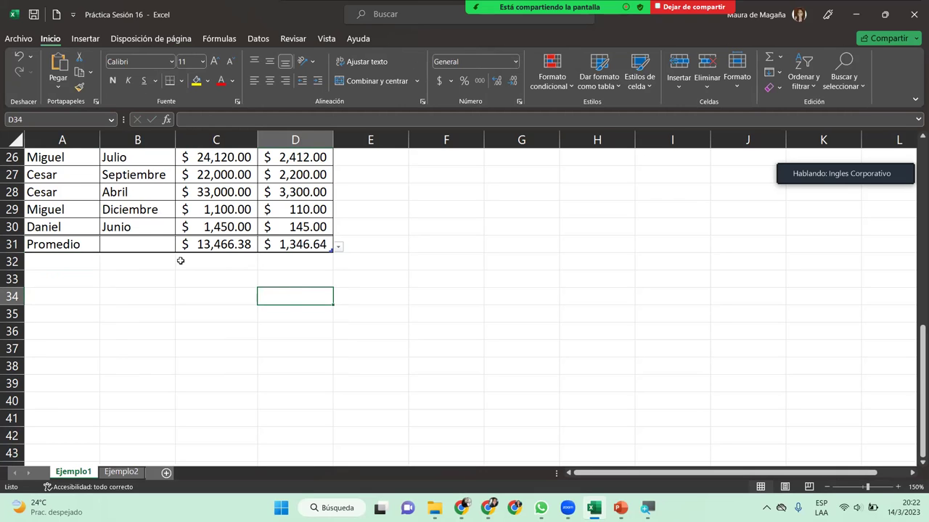
pyautogui.click(76, 244)
pyautogui.click(141, 262)
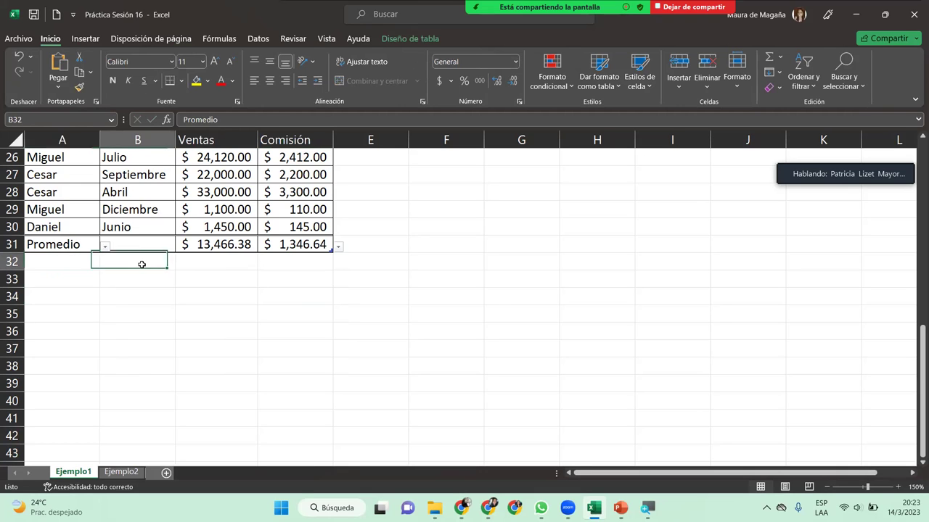
pyautogui.moveTo(913, 409); pyautogui.dragTo(914, 147)
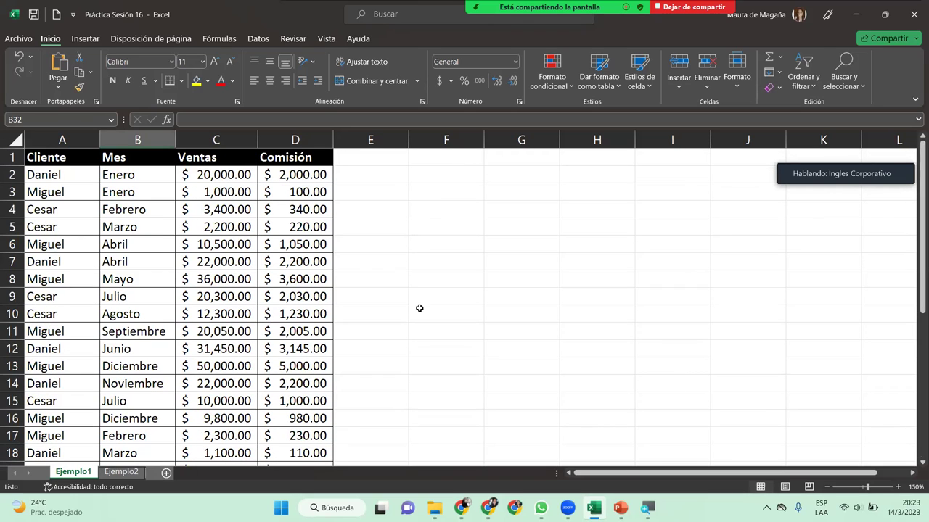
pyautogui.click(429, 178)
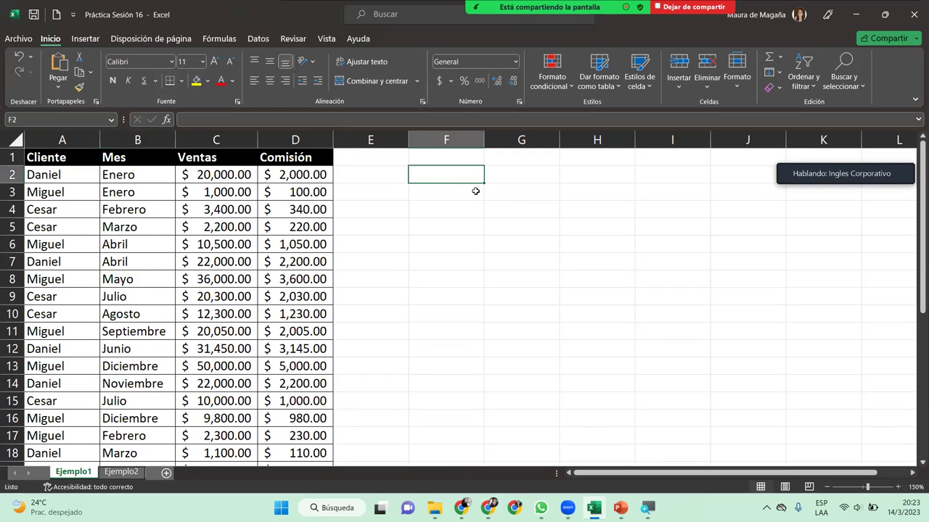
pyautogui.click(105, 210)
pyautogui.click(425, 34)
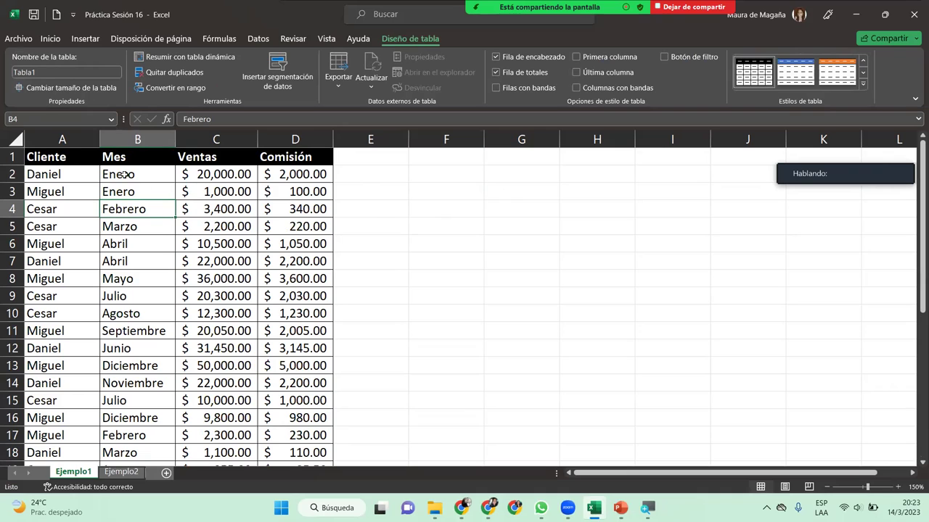
pyautogui.click(84, 171)
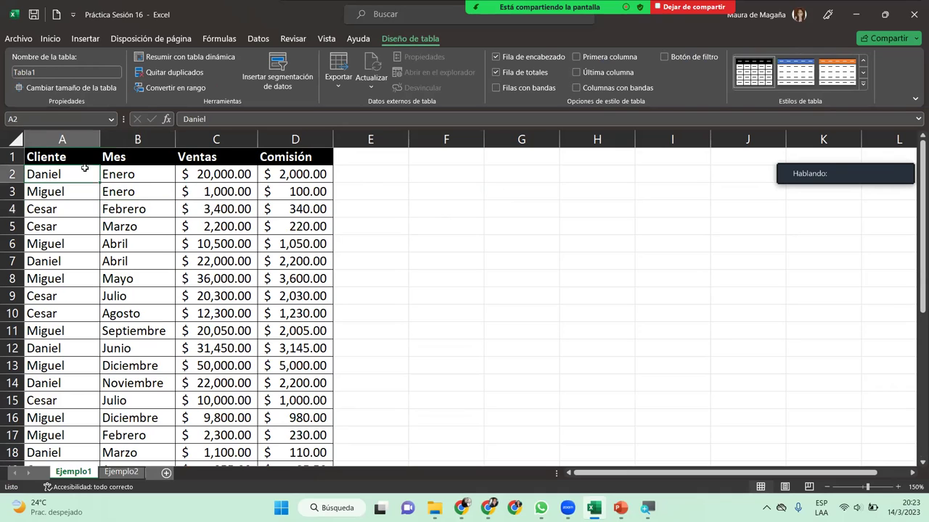
pyautogui.click(84, 160)
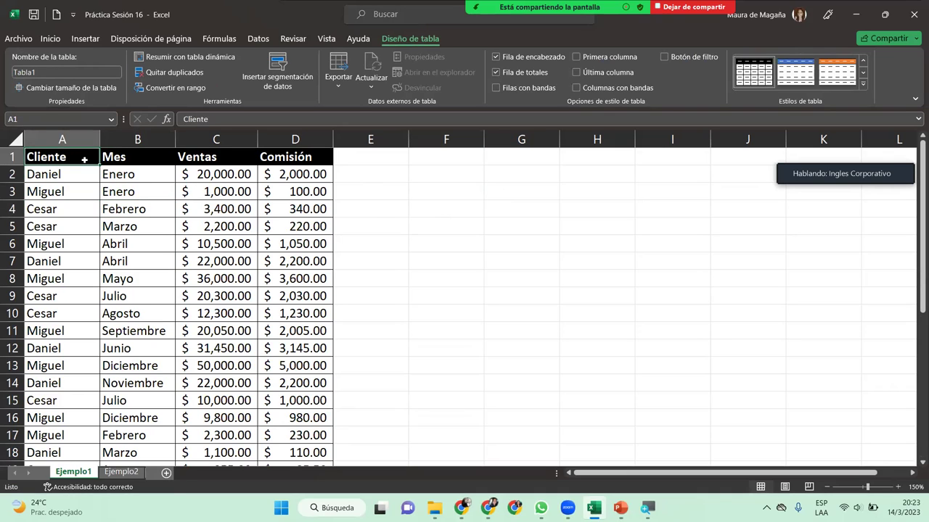
pyautogui.press('Down')
pyautogui.press('Down')
pyautogui.press('Down')
pyautogui.press('Down')
pyautogui.press('Down')
pyautogui.press('Down')
pyautogui.press('Down')
pyautogui.press('Down')
pyautogui.press('Down')
pyautogui.press('Down')
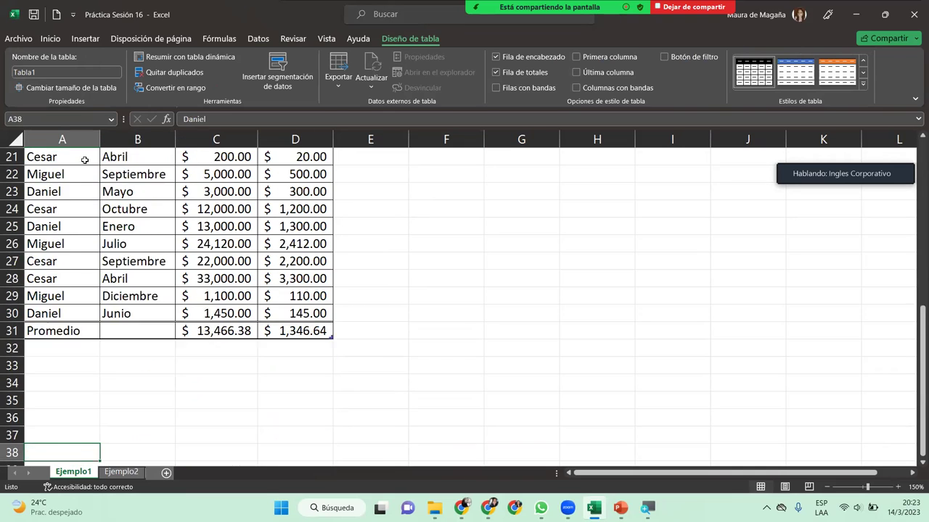
pyautogui.press('Down')
pyautogui.press('Down')
pyautogui.press('Down')
pyautogui.press('Up')
pyautogui.press('Up')
pyautogui.press('Up')
pyautogui.press('Up')
pyautogui.press('Up')
pyautogui.press('Up')
pyautogui.press('Up')
pyautogui.press('Up')
pyautogui.press('Up')
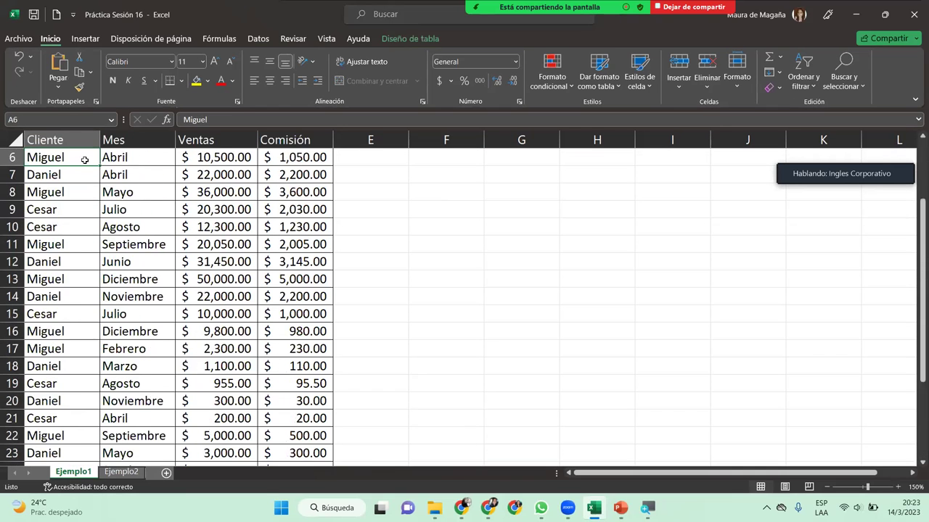
pyautogui.press('Up')
pyautogui.press('Up')
pyautogui.press('Up')
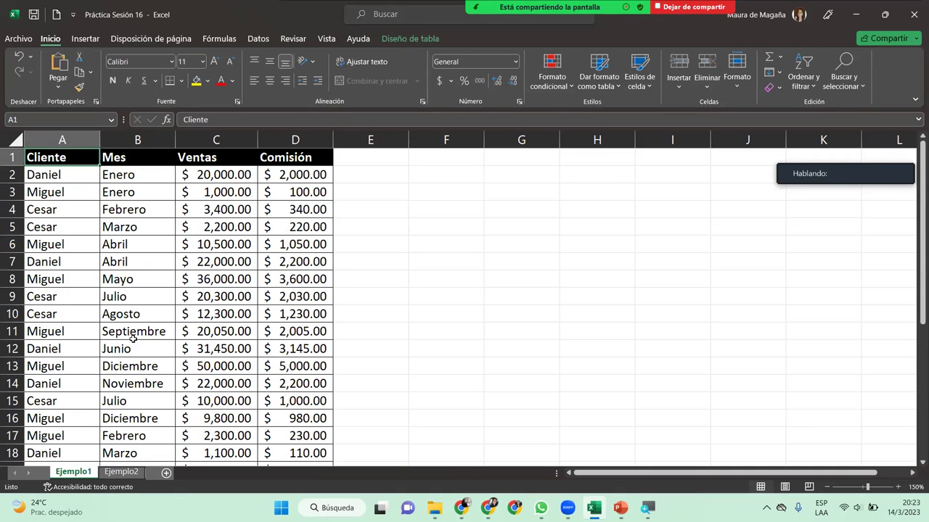
pyautogui.click(111, 472)
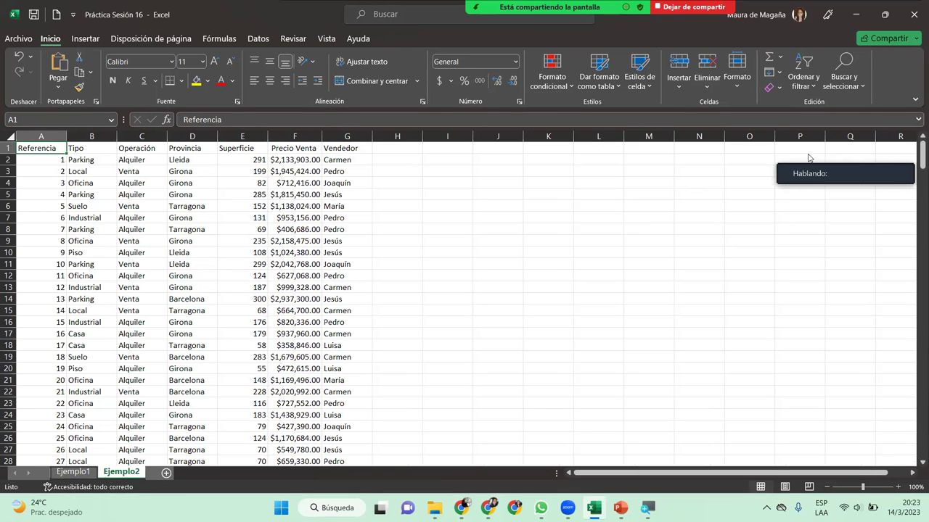
pyautogui.moveTo(809, 157)
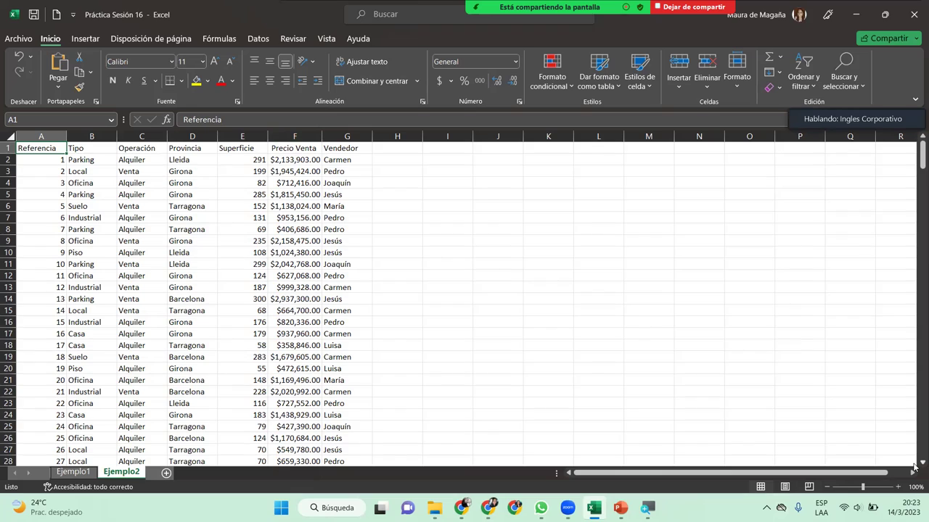
pyautogui.moveTo(913, 467); pyautogui.dragTo(913, 467)
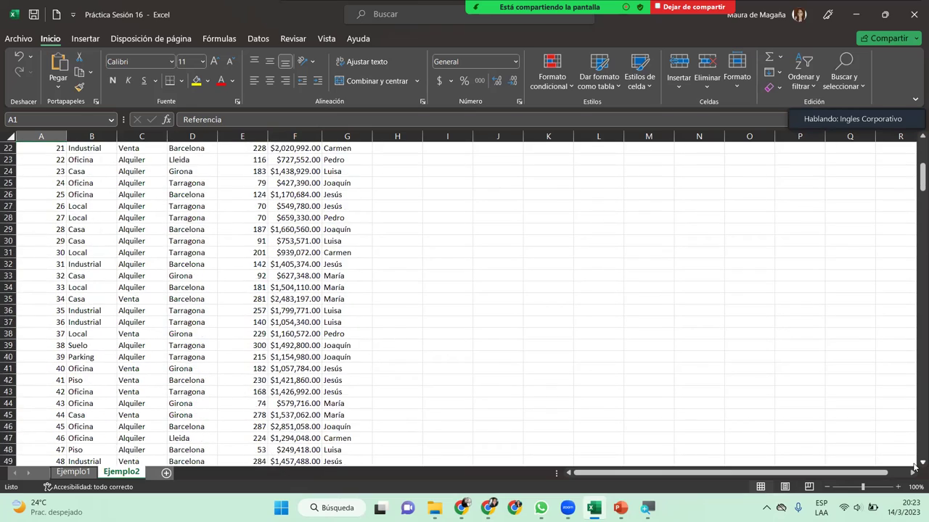
pyautogui.moveTo(913, 467); pyautogui.dragTo(914, 467)
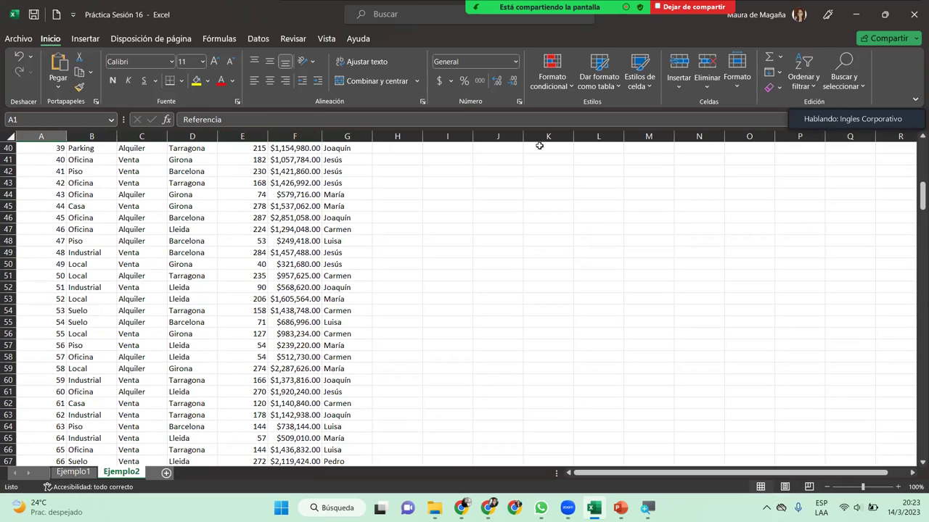
pyautogui.moveTo(922, 192); pyautogui.dragTo(914, 127)
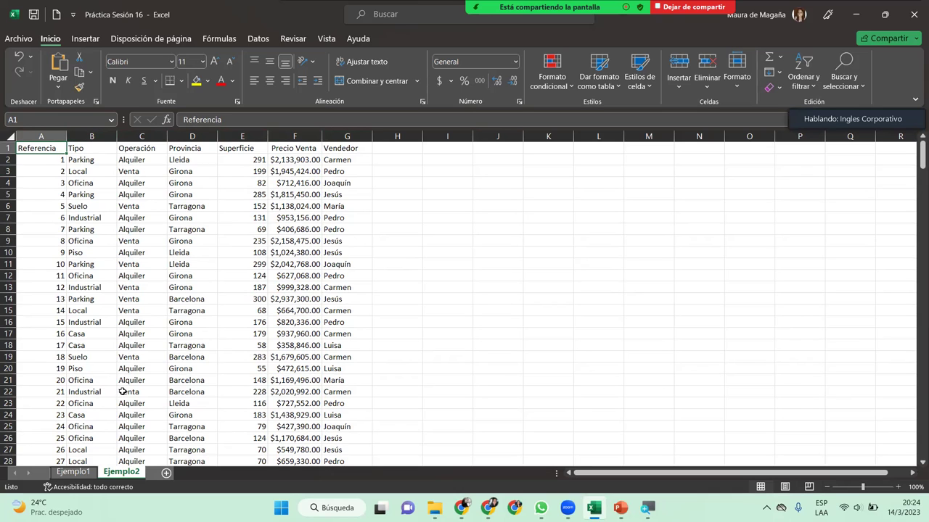
pyautogui.click(73, 472)
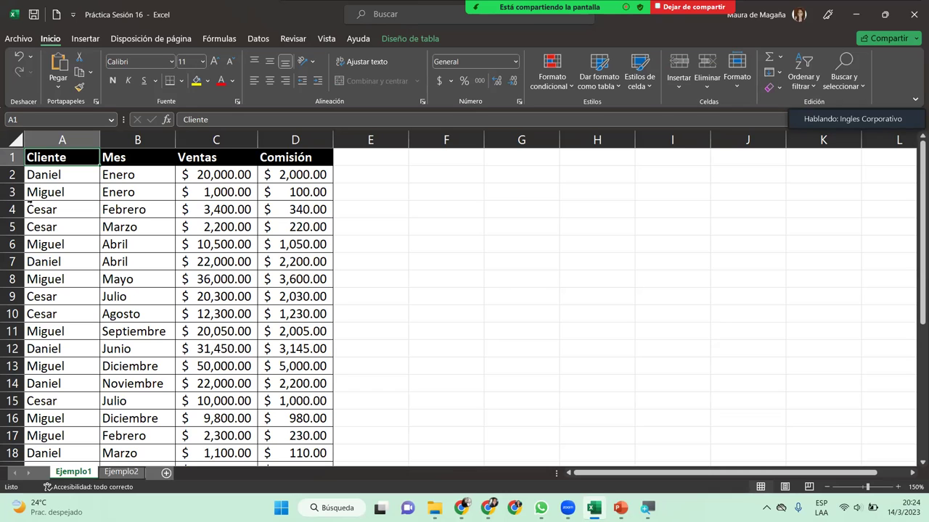
# On Ejemplo2, select the data block A1:G301 with Ctrl+Shift+Right and Ctrl+Shift+Down
pyautogui.click(120, 472)
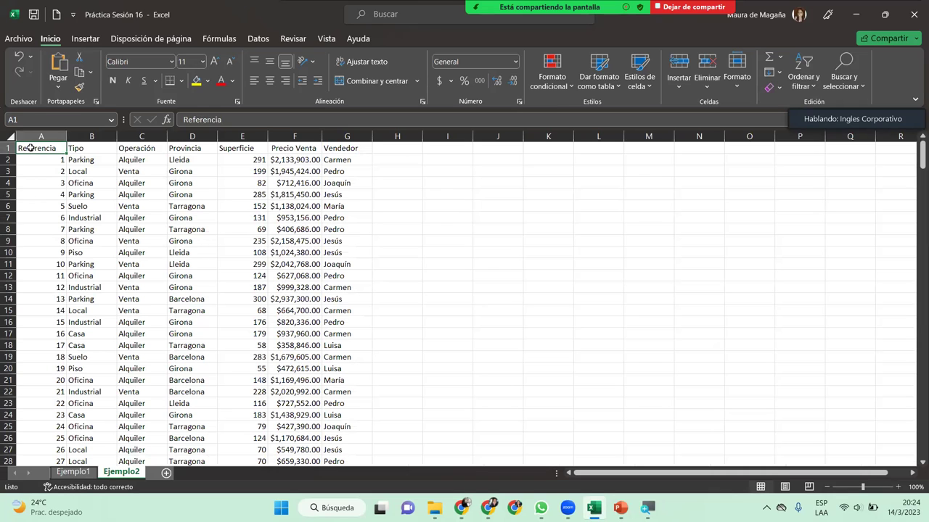
pyautogui.hotkey('ctrl', 'shift', 'Right')
pyautogui.hotkey('ctrl', 'shift', 'Down')
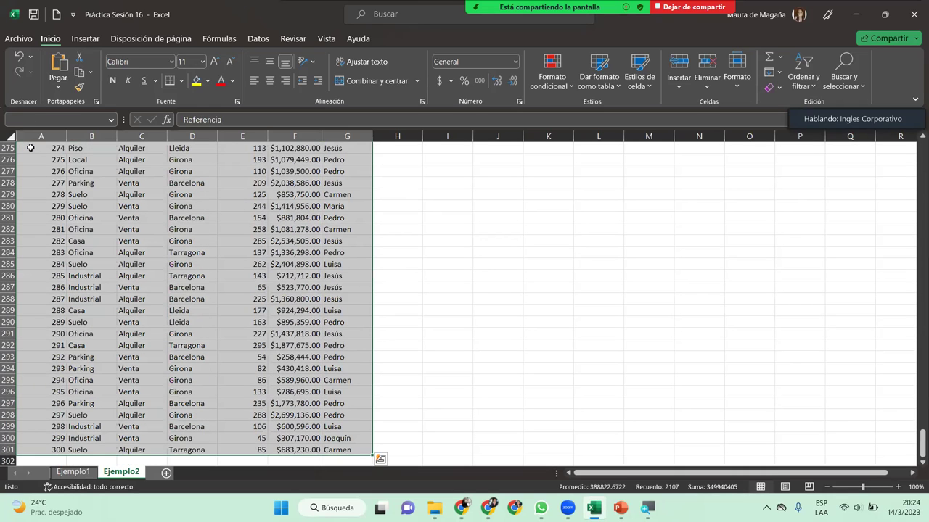
pyautogui.moveTo(922, 439); pyautogui.dragTo(916, 146)
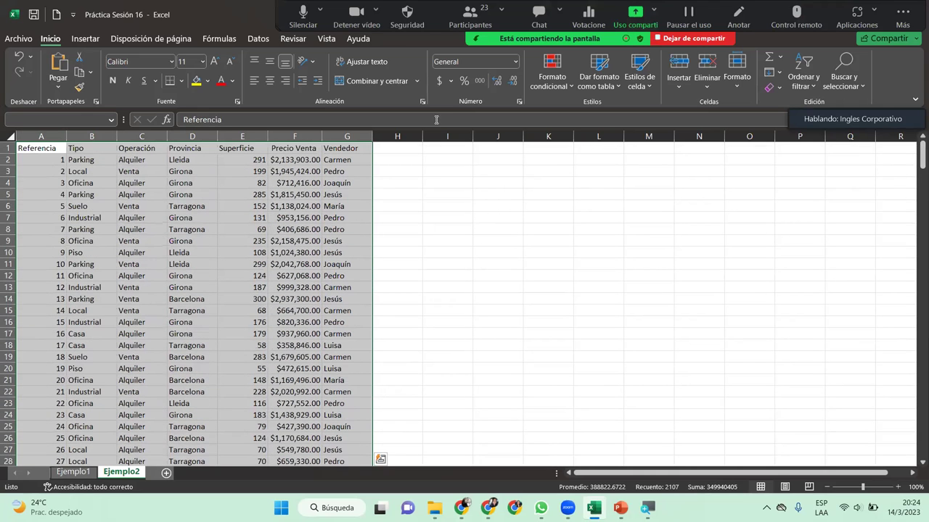
pyautogui.click(57, 145)
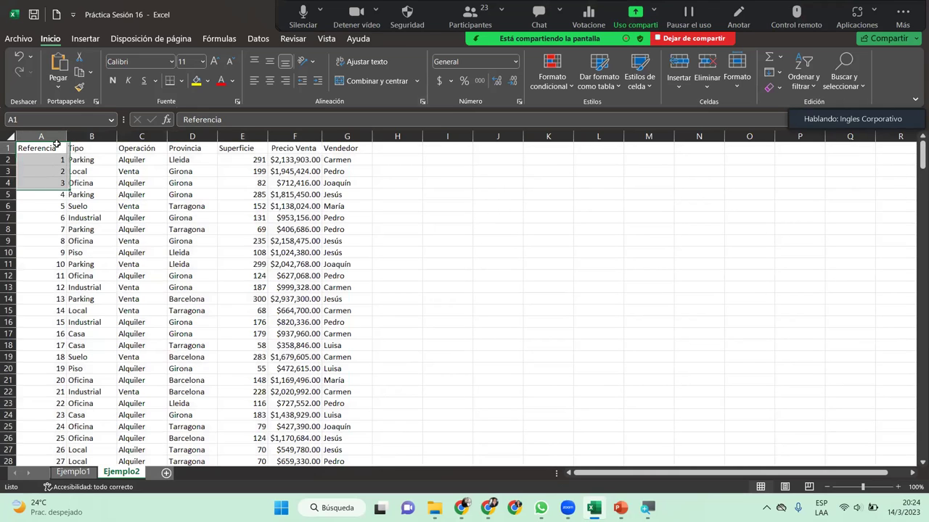
pyautogui.hotkey('ctrl', 'shift', 'Right')
pyautogui.hotkey('ctrl', 'shift', 'Down')
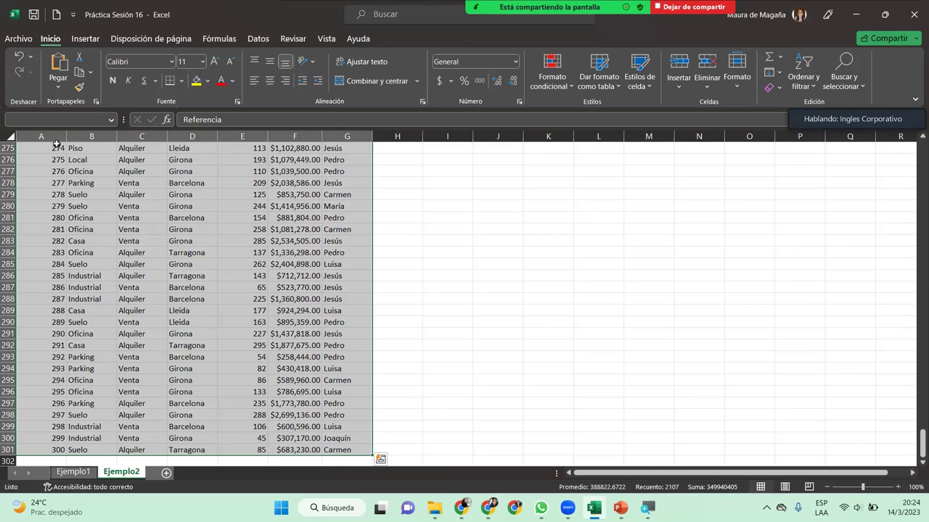
# Toggle the meeting camera and microphone, and scroll back to the top of the data
pyautogui.moveTo(255, 4)
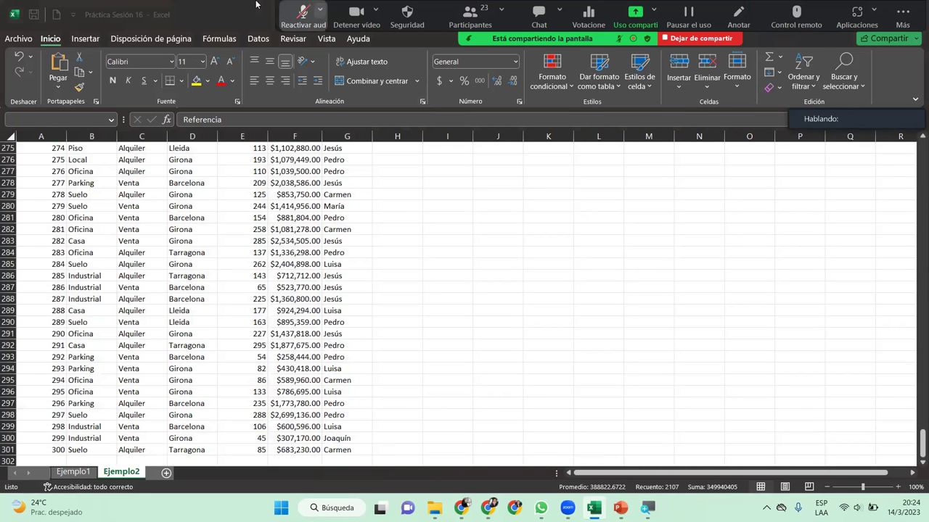
pyautogui.hotkey('alt', 'v')
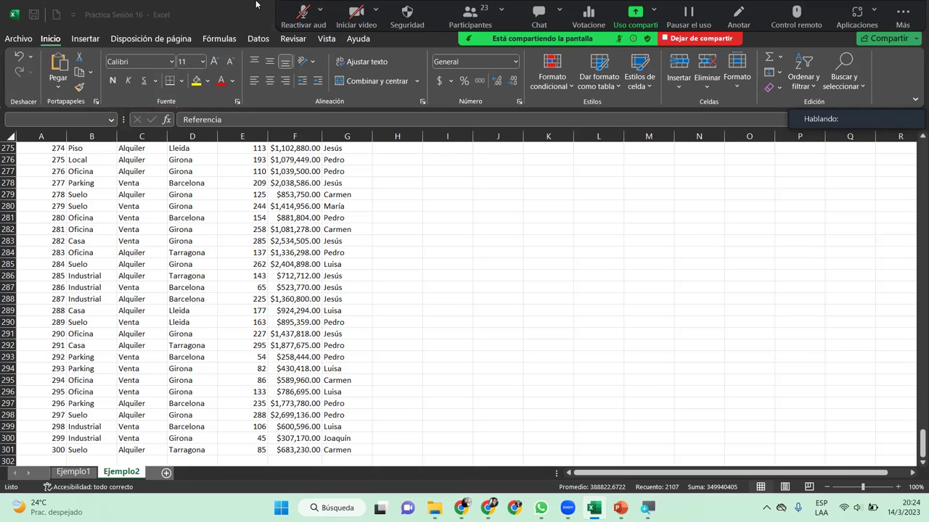
pyautogui.hotkey('alt', 'a')
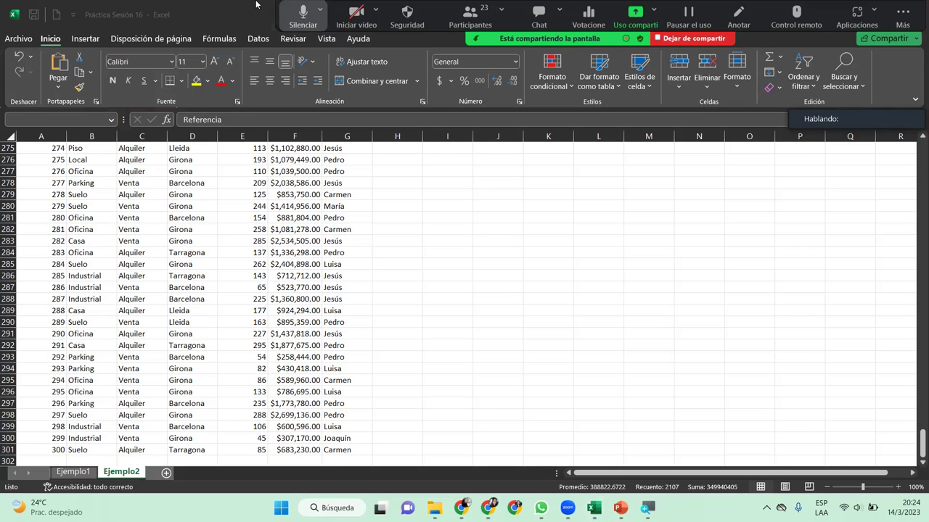
pyautogui.hotkey('alt', 'v')
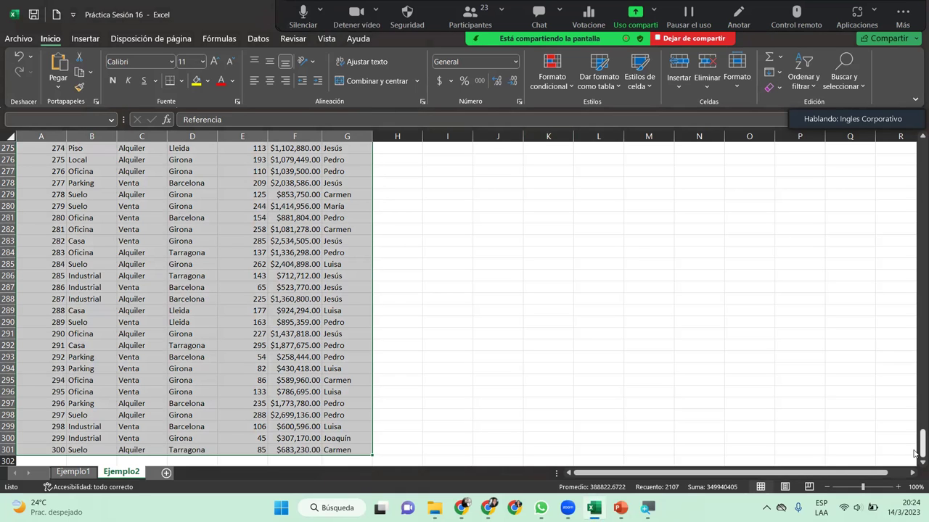
pyautogui.moveTo(922, 444); pyautogui.dragTo(922, 148)
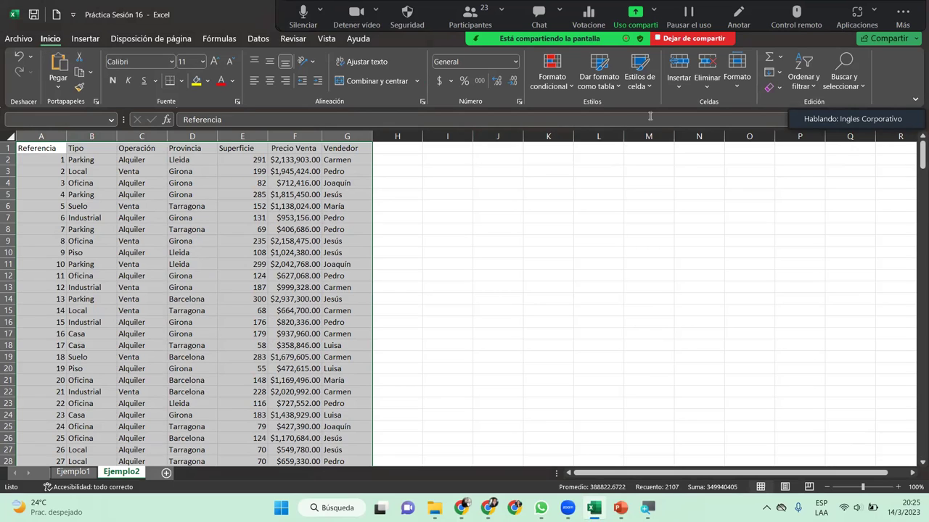
# Reselect the property data with Ctrl+A and bring up the Dar formato como tabla style gallery
pyautogui.click(607, 88)
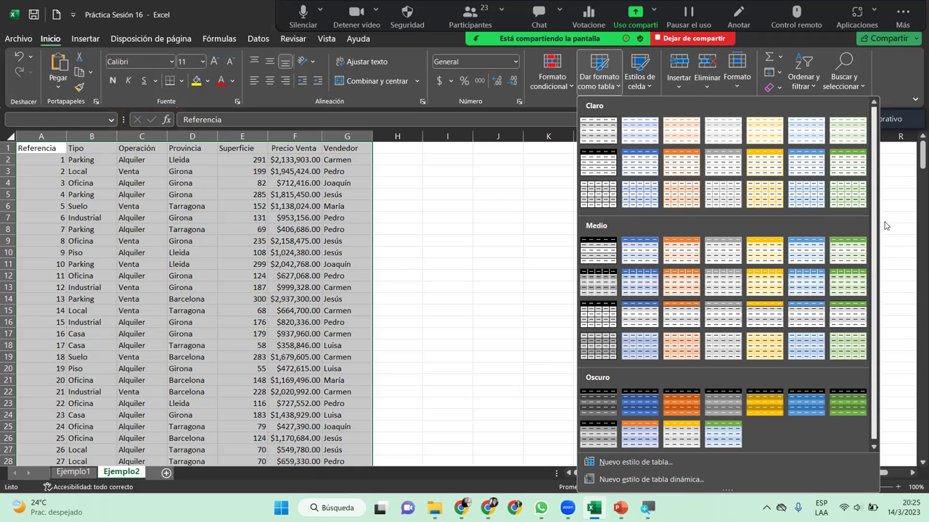
pyautogui.moveTo(874, 238); pyautogui.dragTo(868, 326)
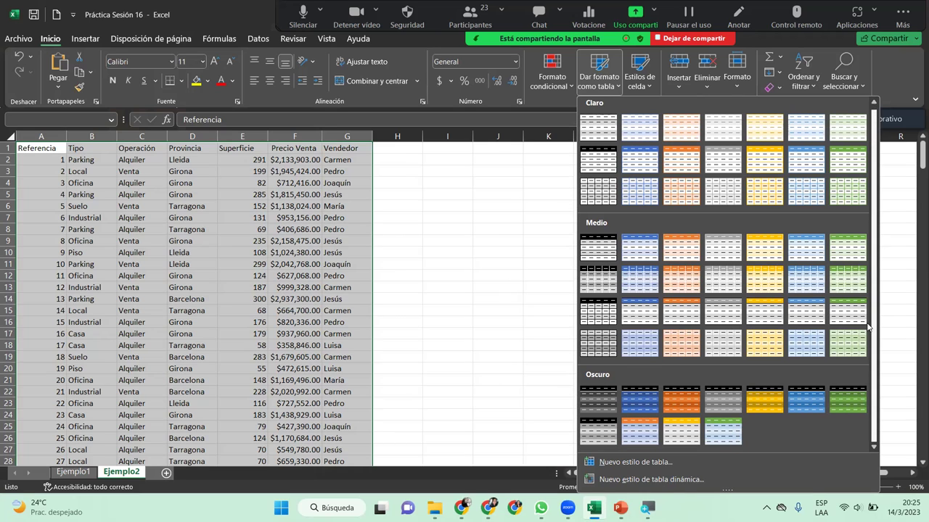
pyautogui.scroll(1, 868, 327)
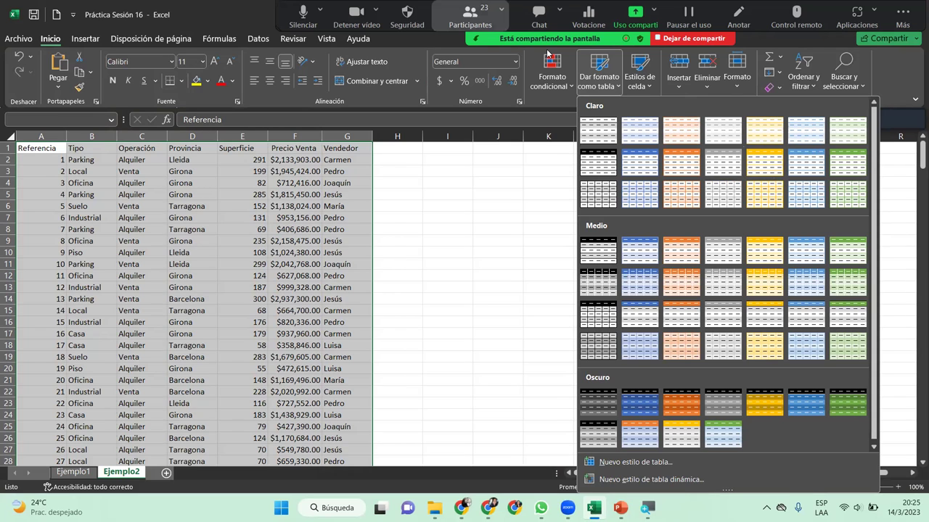
pyautogui.press('Escape')
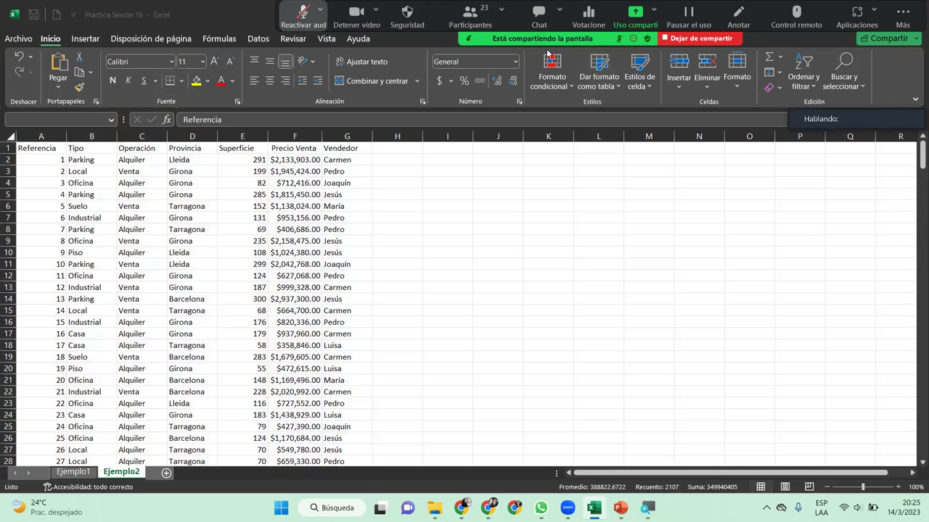
pyautogui.hotkey('alt', 'a')
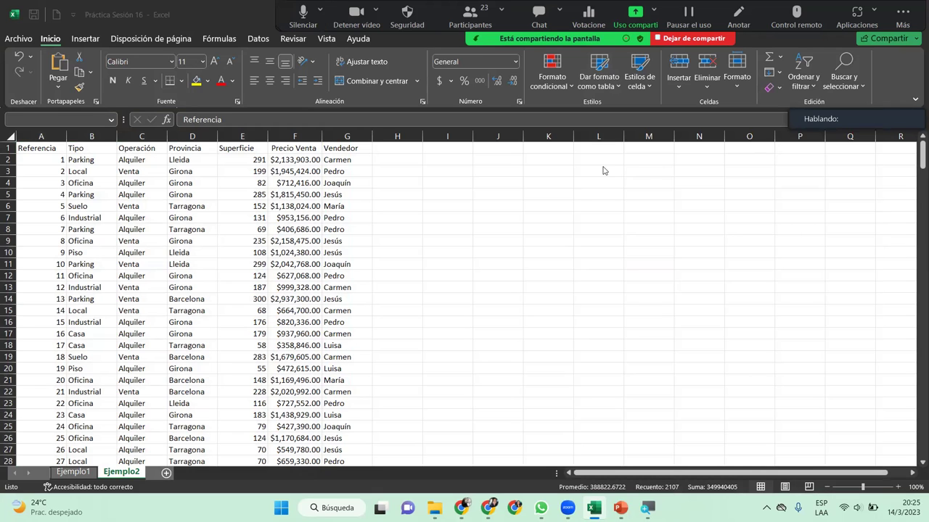
pyautogui.hotkey('ctrl', 'a')
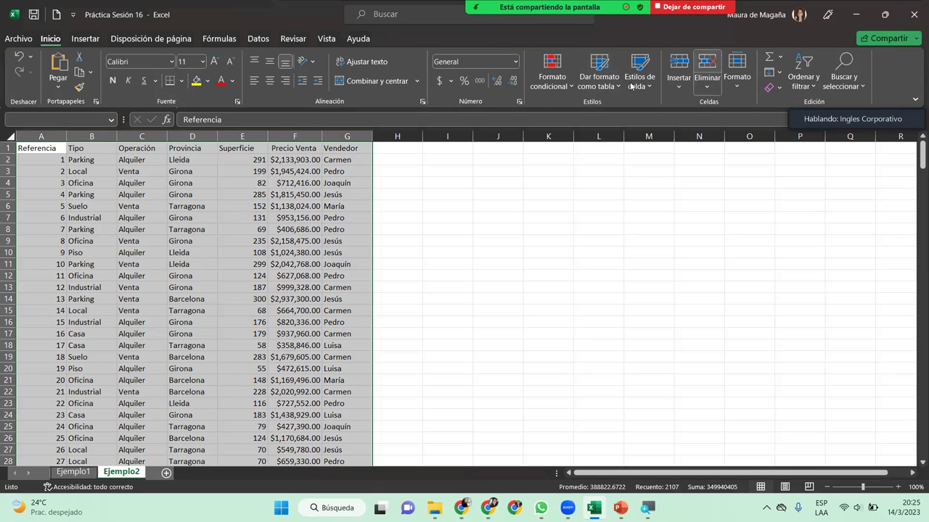
pyautogui.click(588, 86)
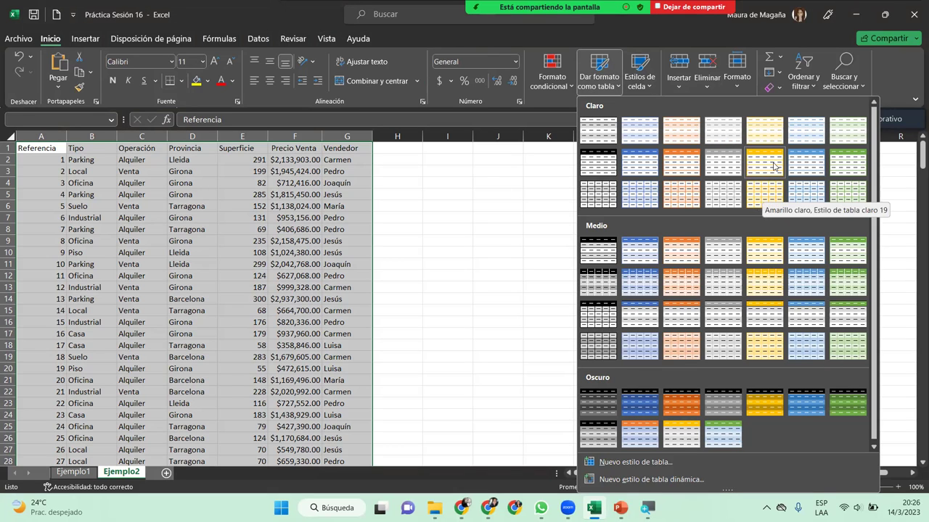
# Create a styled table over A1:G301 with the first row treated as data rather than headers
pyautogui.click(769, 163)
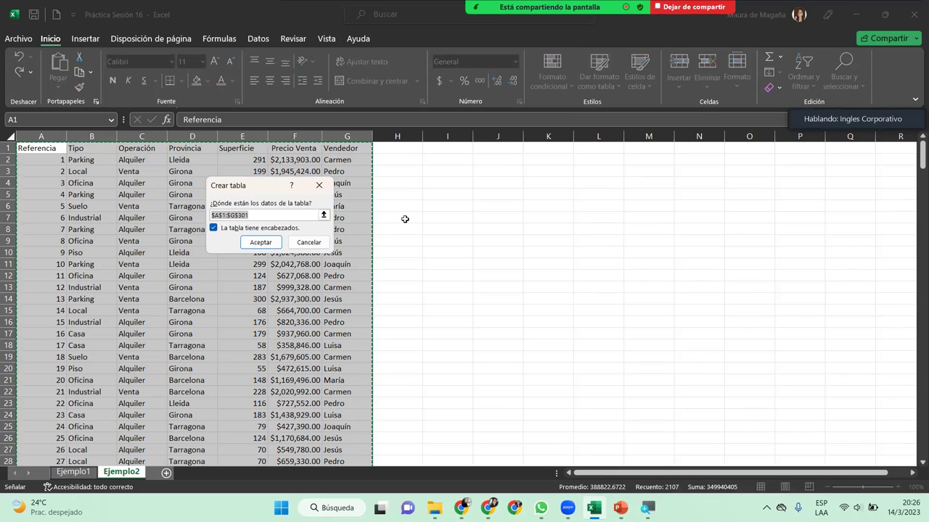
pyautogui.moveTo(240, 192); pyautogui.dragTo(412, 211)
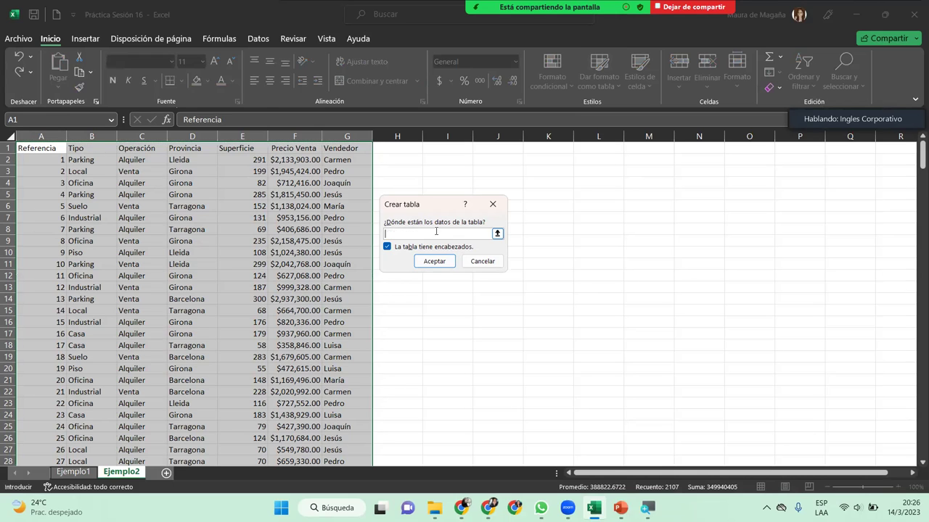
pyautogui.click(21, 150)
pyautogui.hotkey('ctrl', 'shift', 'Right')
pyautogui.hotkey('ctrl', 'shift', 'Down')
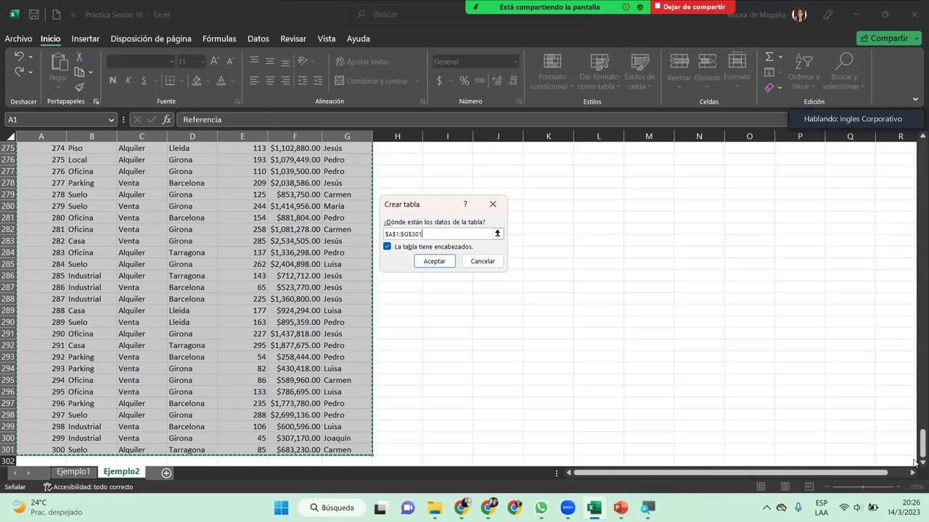
pyautogui.moveTo(922, 441); pyautogui.dragTo(825, 99)
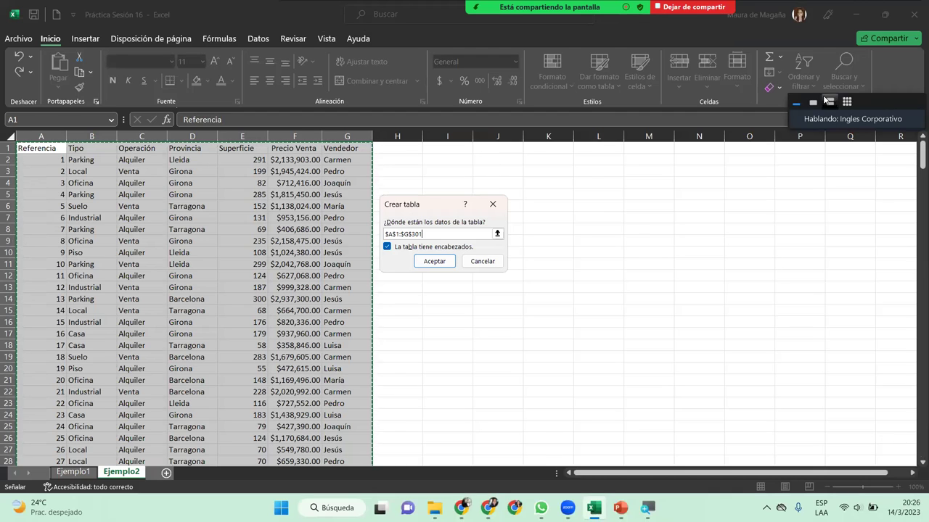
pyautogui.click(387, 247)
pyautogui.click(432, 262)
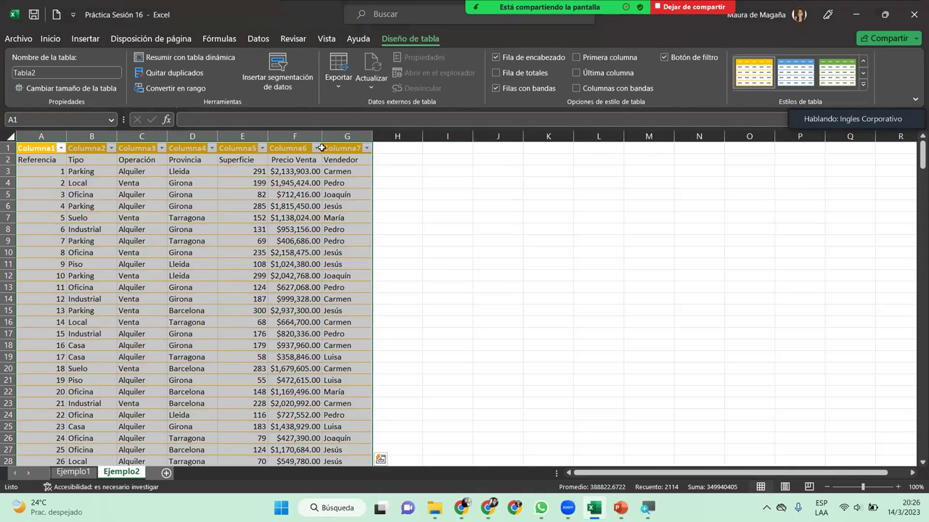
# Undo that table and recreate it with a yellow style and a header row
pyautogui.hotkey('ctrl', 'z')
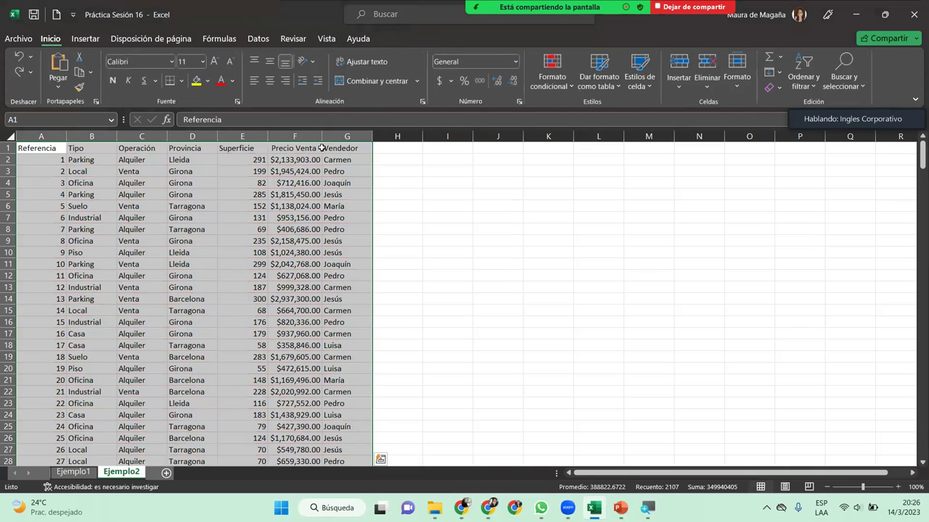
pyautogui.click(599, 62)
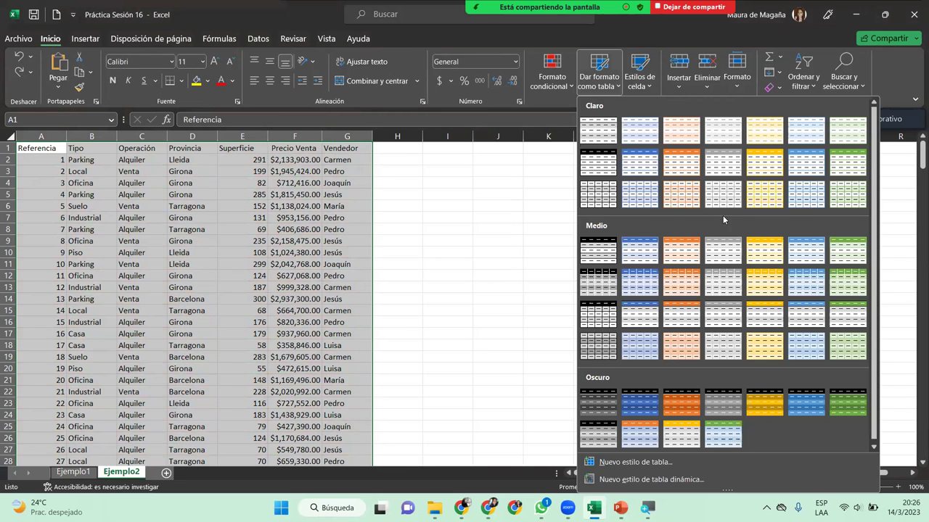
pyautogui.click(761, 173)
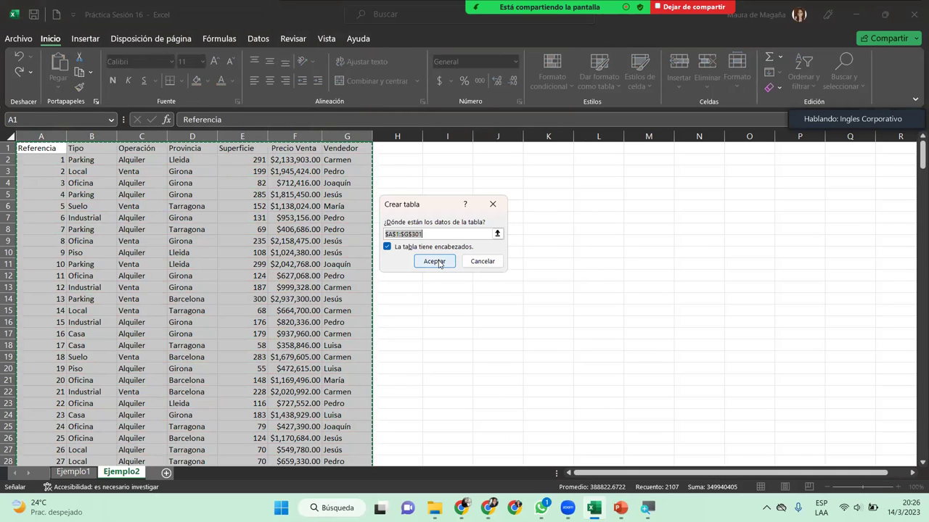
pyautogui.click(436, 262)
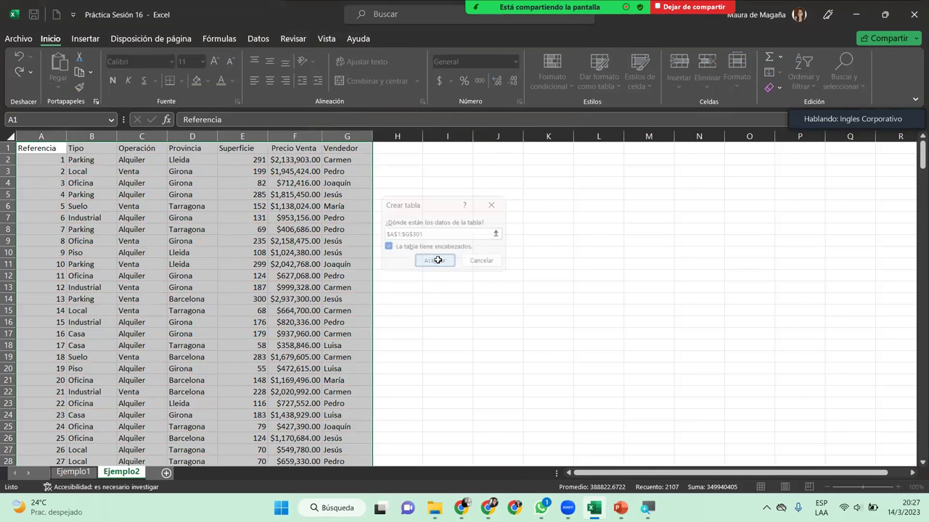
pyautogui.click(185, 168)
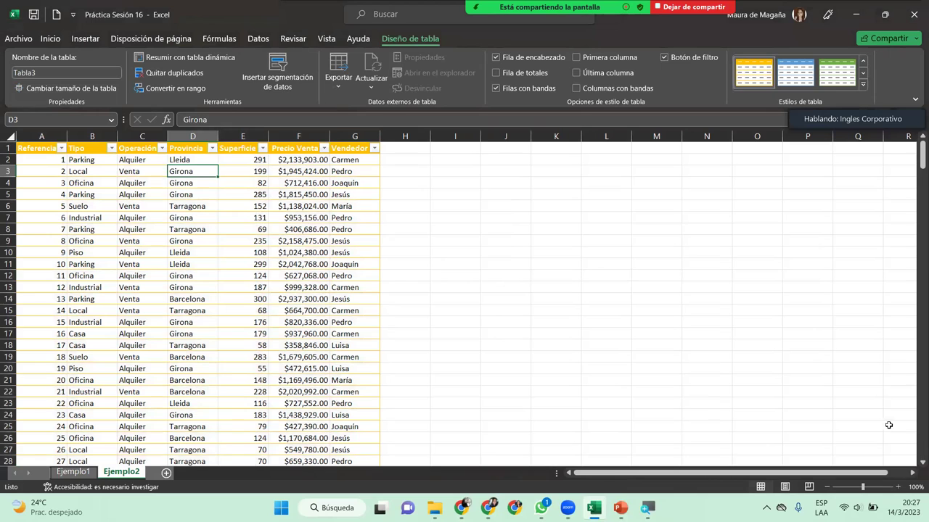
pyautogui.scroll(-1, 915, 462)
pyautogui.scroll(-1, 916, 462)
pyautogui.scroll(-2, 915, 462)
pyautogui.scroll(-2, 915, 462)
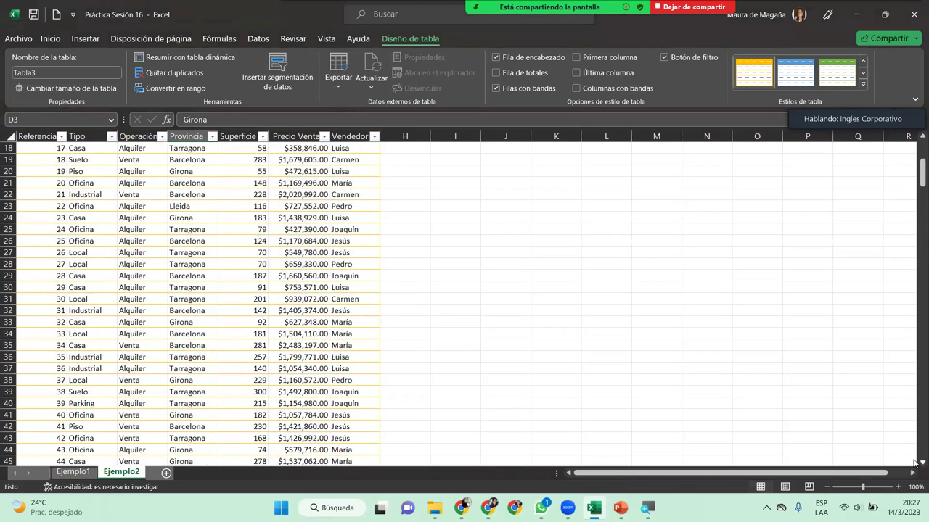
pyautogui.scroll(-10, 916, 462)
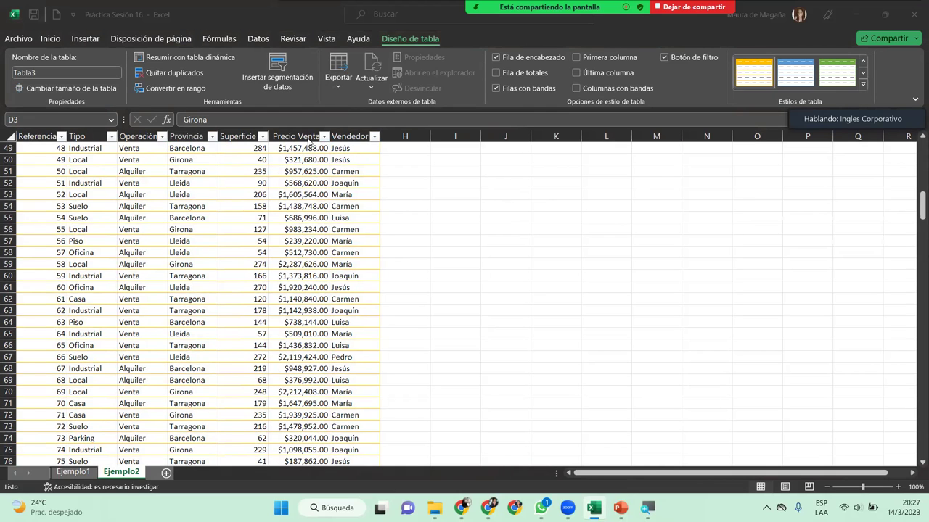
pyautogui.click(163, 137)
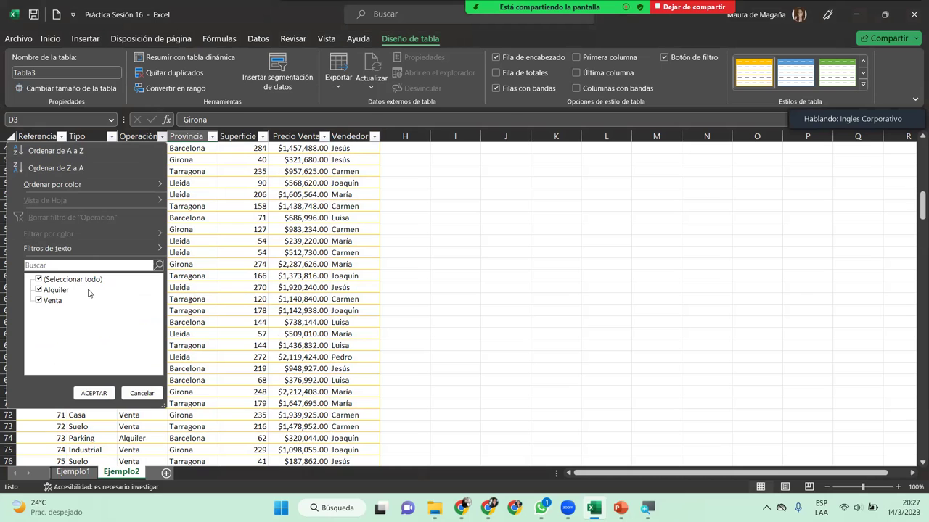
pyautogui.click(39, 279)
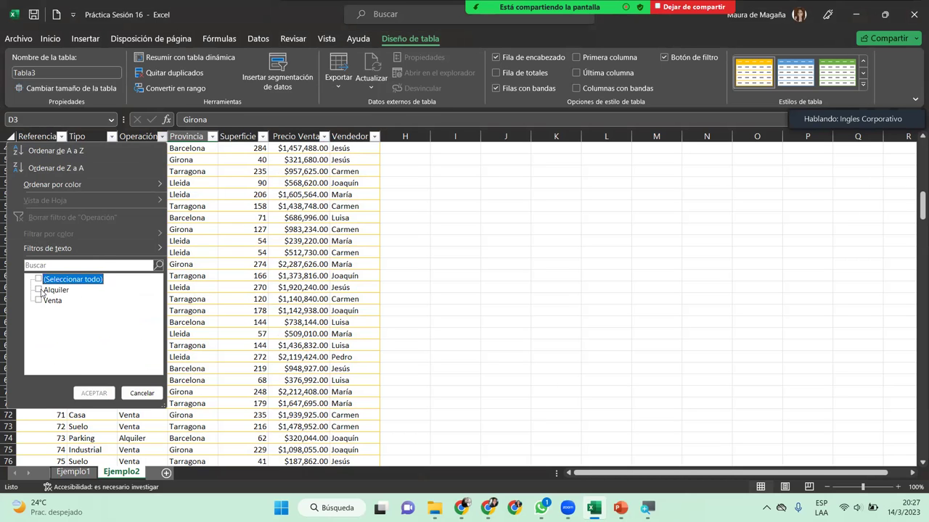
pyautogui.click(39, 289)
pyautogui.click(94, 393)
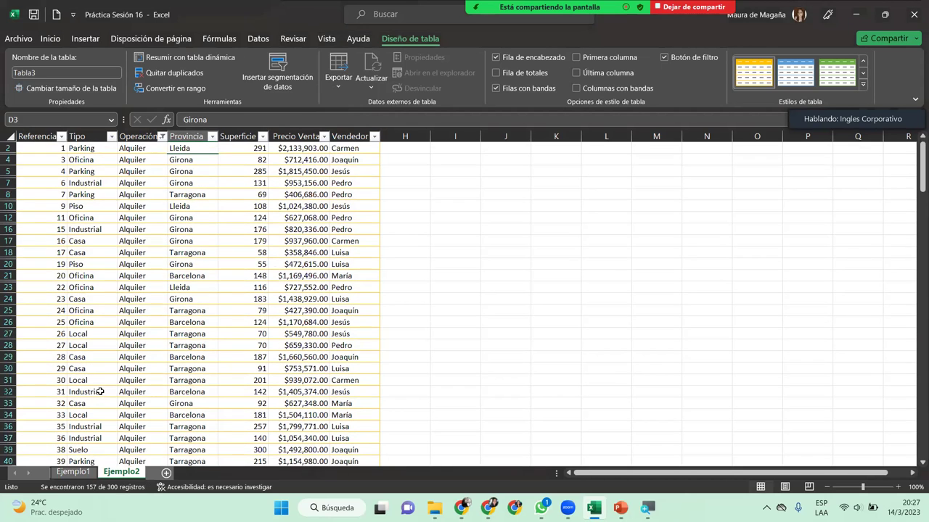
pyautogui.moveTo(922, 167)
pyautogui.mouseDown()
pyautogui.moveTo(910, 336)
pyautogui.moveTo(914, 98)
pyautogui.mouseUp()
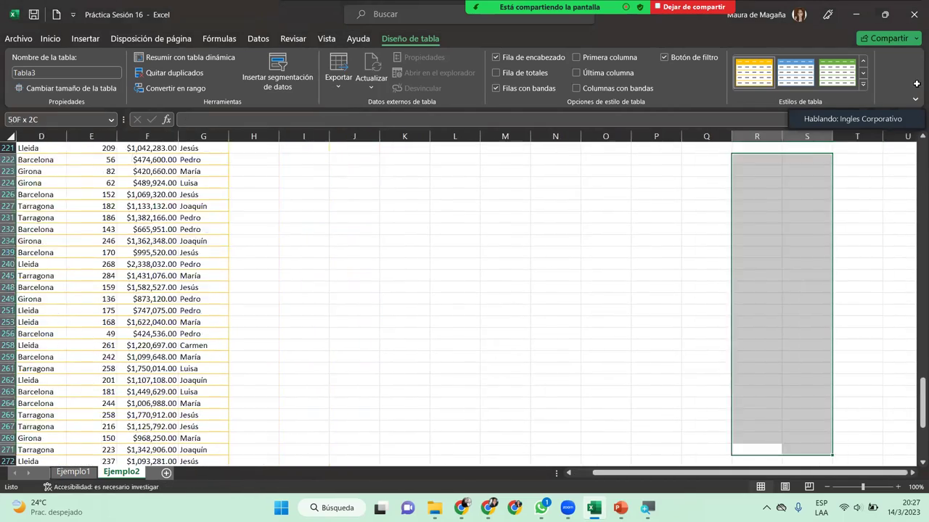
pyautogui.moveTo(712, 472); pyautogui.dragTo(541, 471)
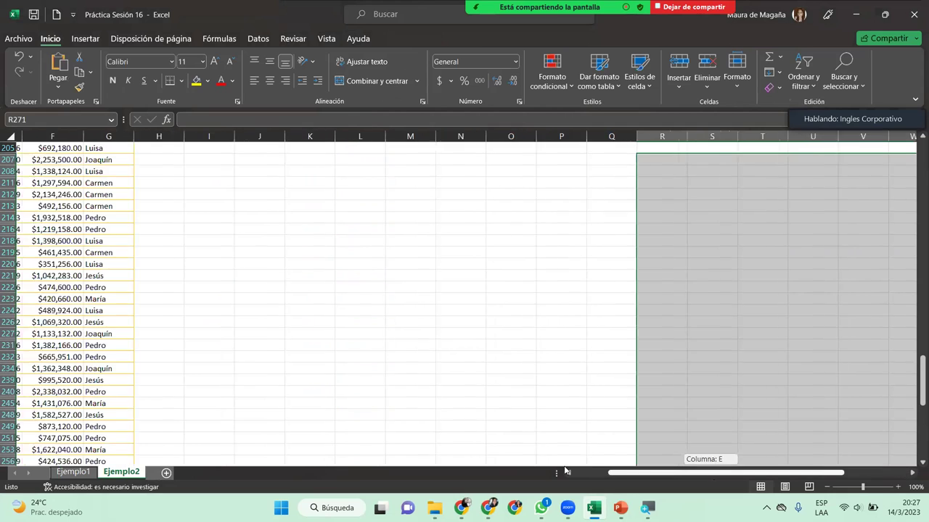
pyautogui.click(183, 254)
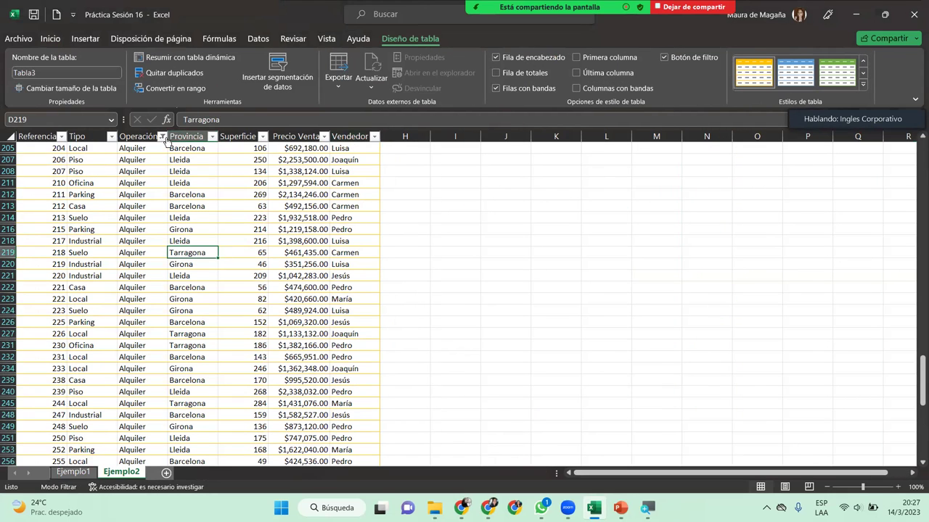
pyautogui.click(163, 138)
pyautogui.click(69, 280)
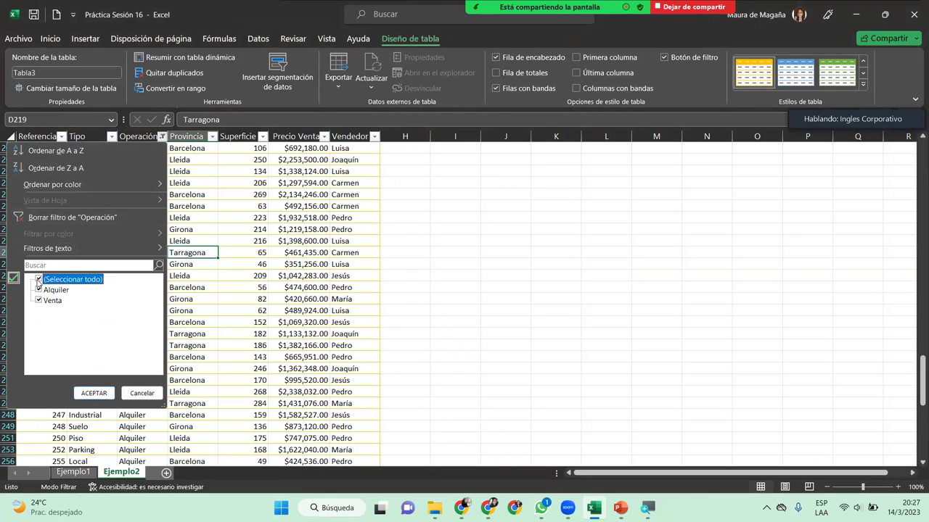
pyautogui.click(83, 394)
pyautogui.click(247, 229)
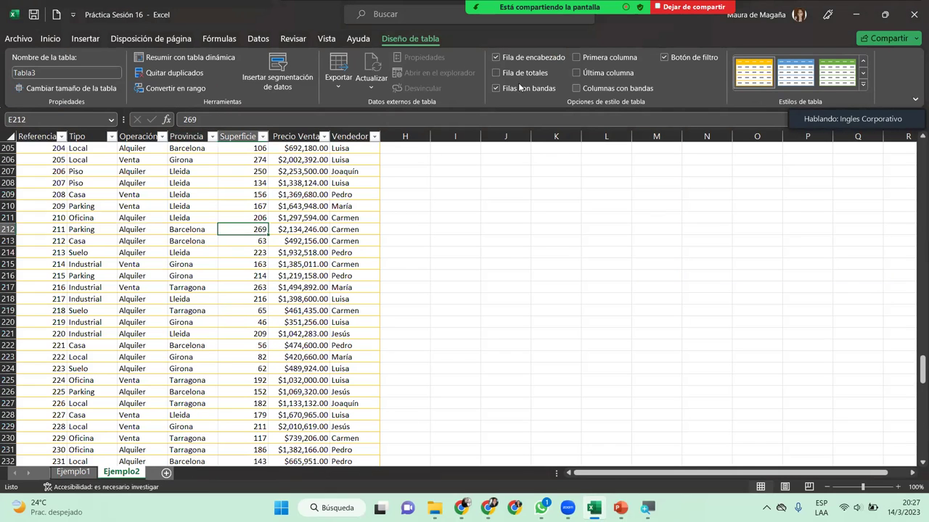
pyautogui.moveTo(921, 370); pyautogui.dragTo(914, 144)
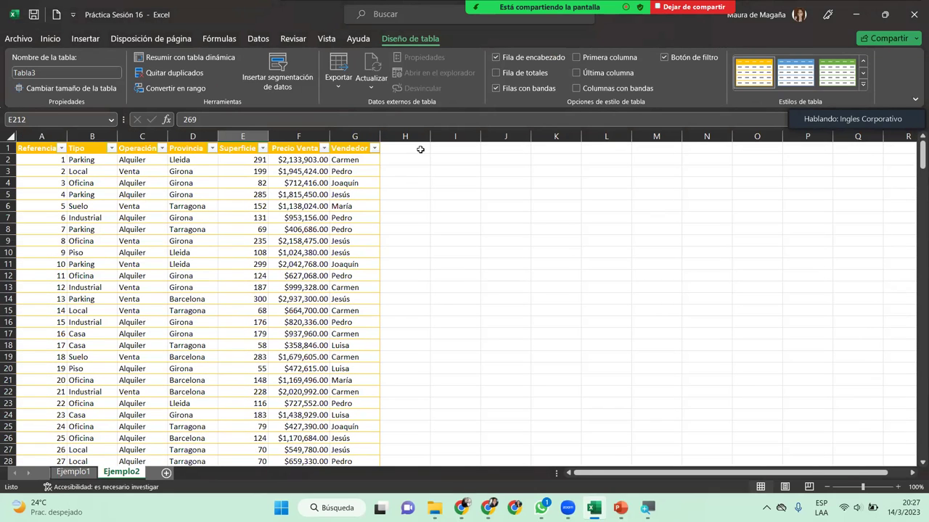
# Untick Botón de filtro so the property table headers show no filter arrows
pyautogui.click(662, 56)
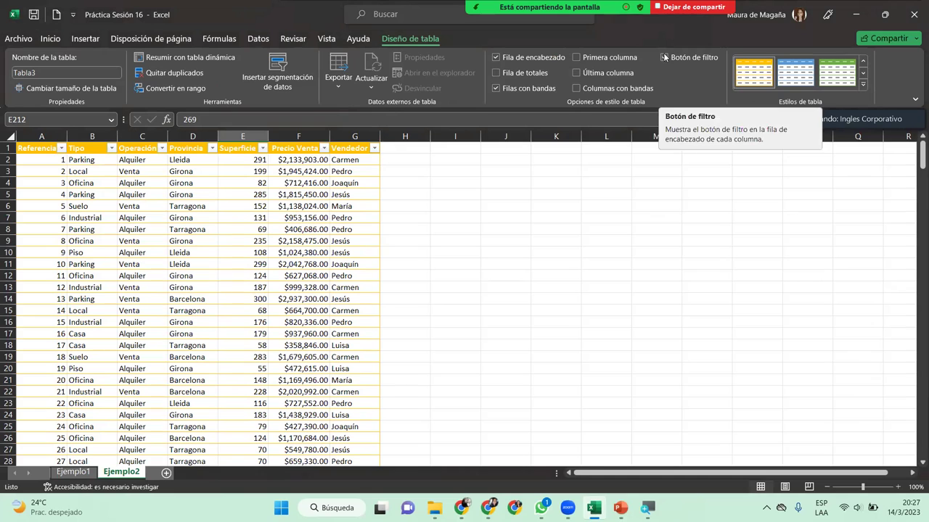
pyautogui.click(199, 191)
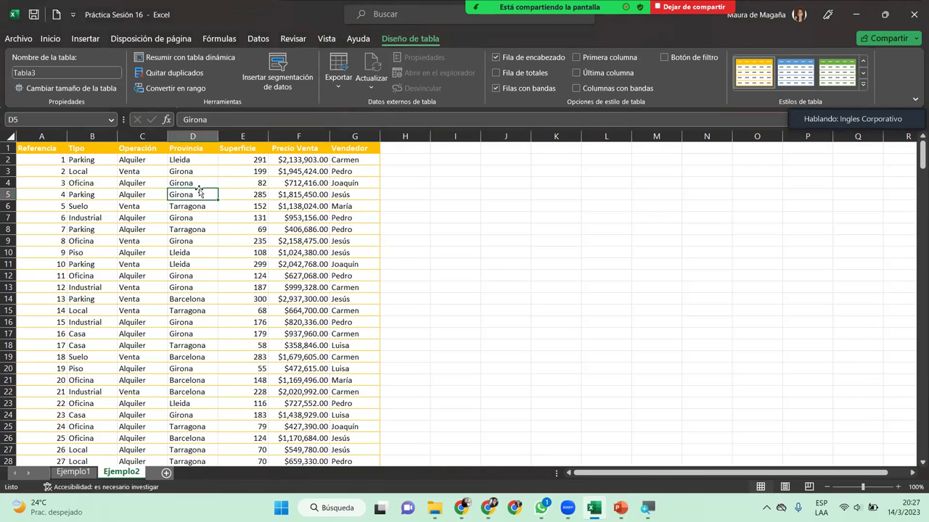
pyautogui.click(55, 161)
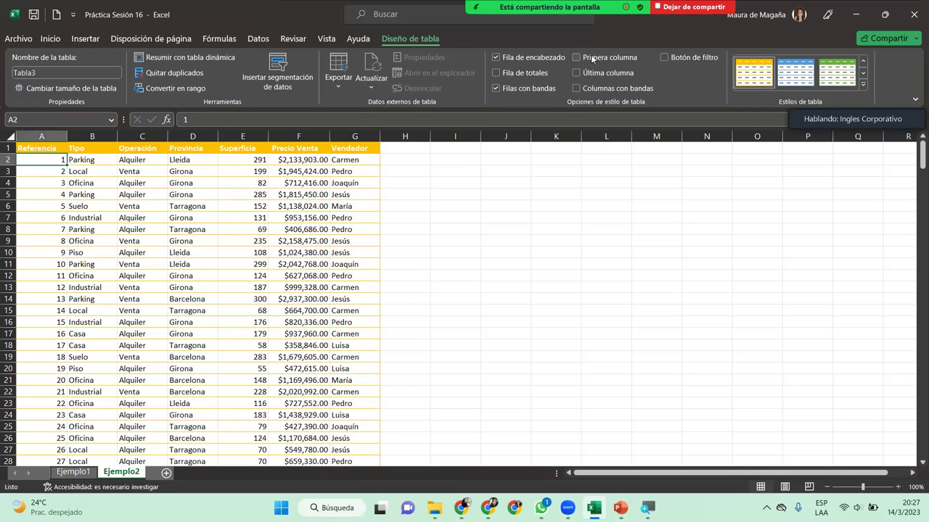
# Preview Primera columna and Filas con bandas on and off, then go to sheet Ejemplo1
pyautogui.click(576, 57)
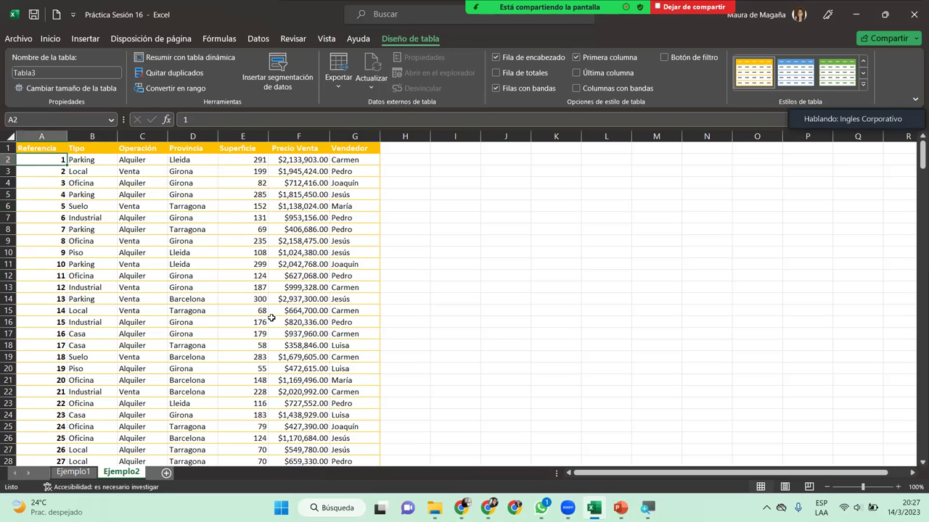
pyautogui.click(576, 59)
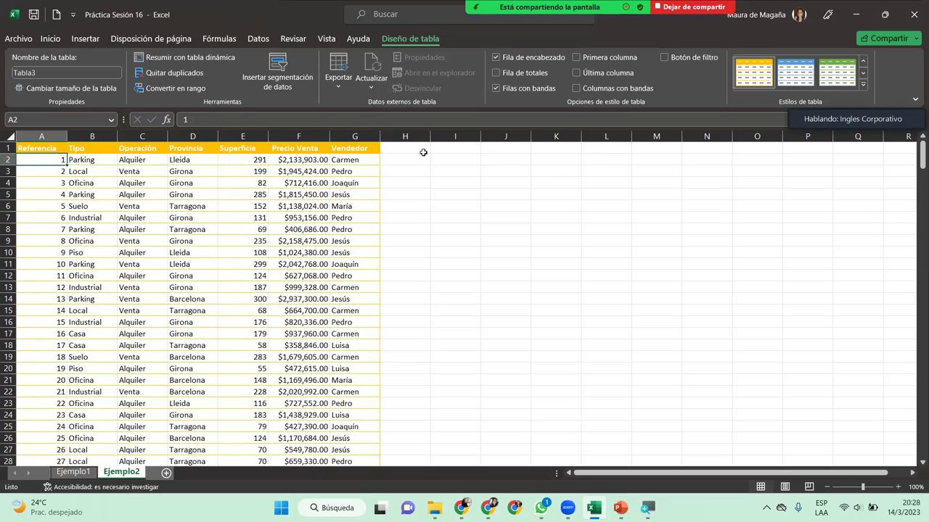
pyautogui.click(499, 90)
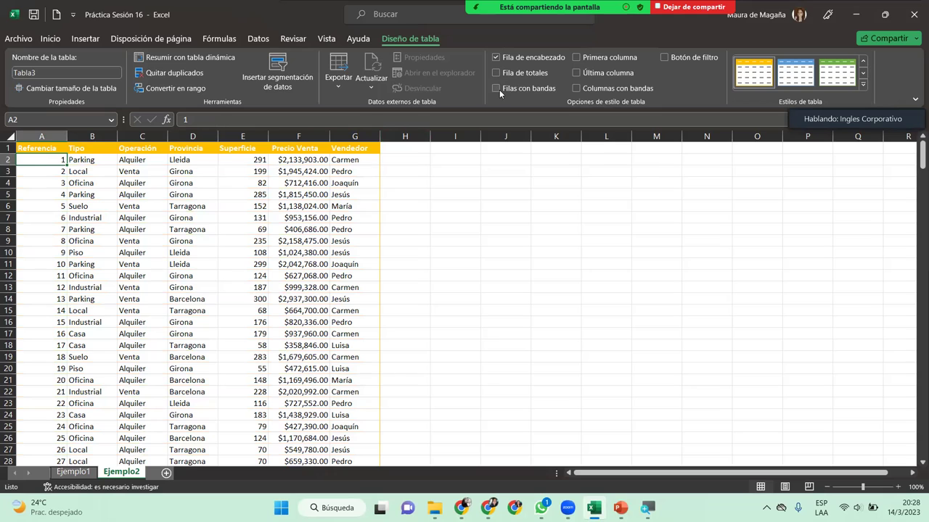
pyautogui.click(499, 89)
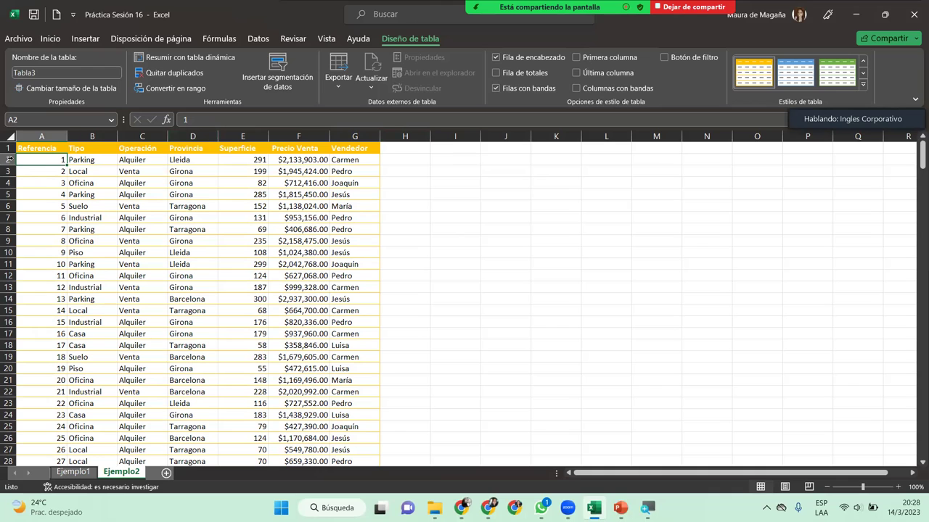
pyautogui.click(85, 474)
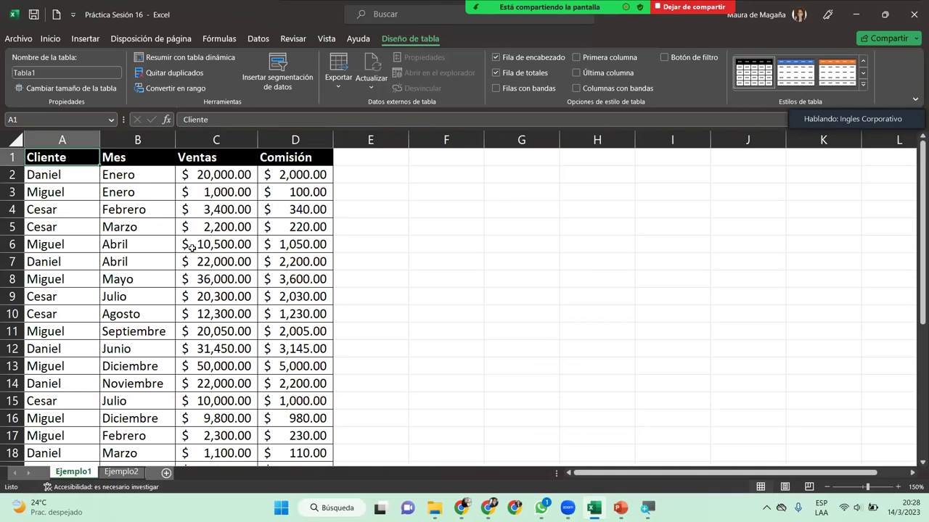
pyautogui.click(132, 473)
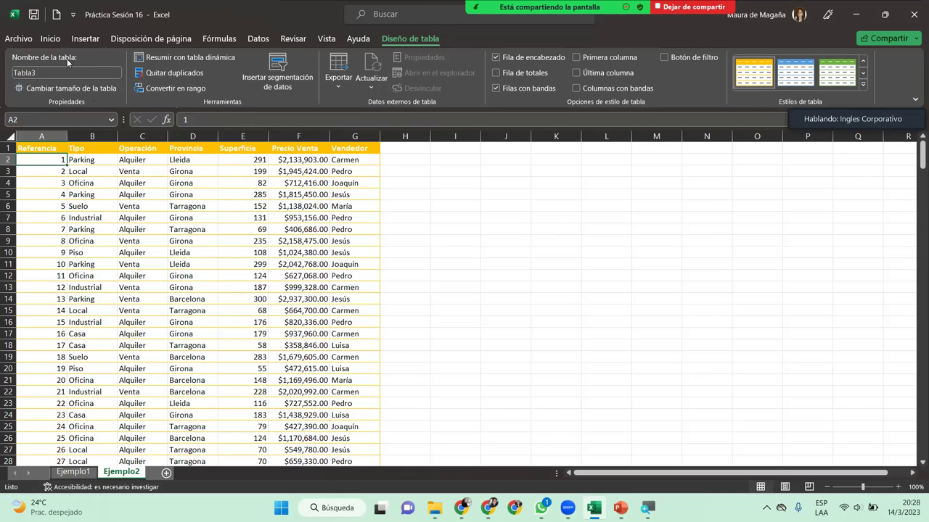
pyautogui.click(58, 39)
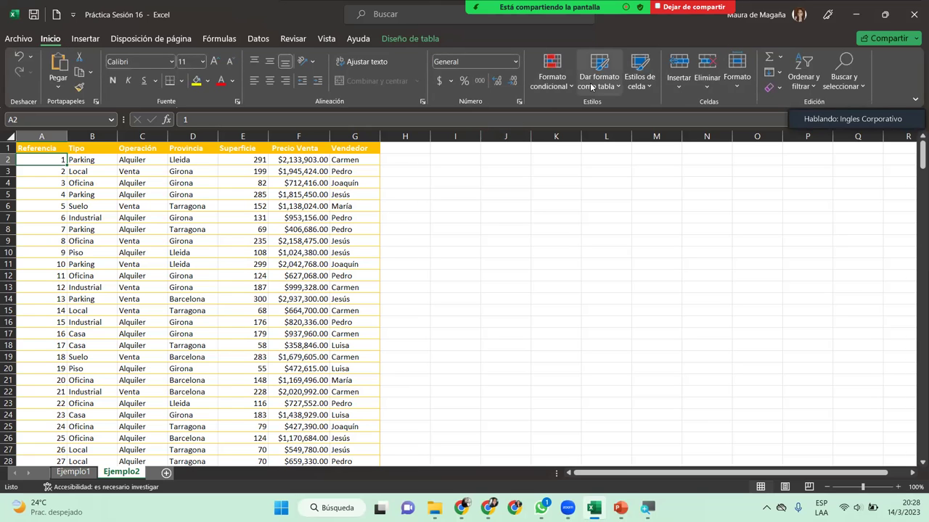
pyautogui.click(616, 90)
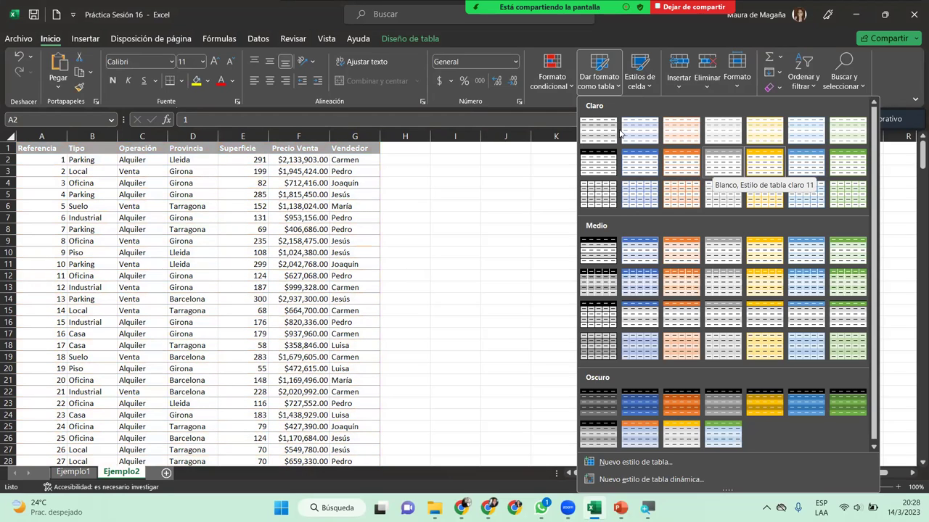
pyautogui.click(76, 175)
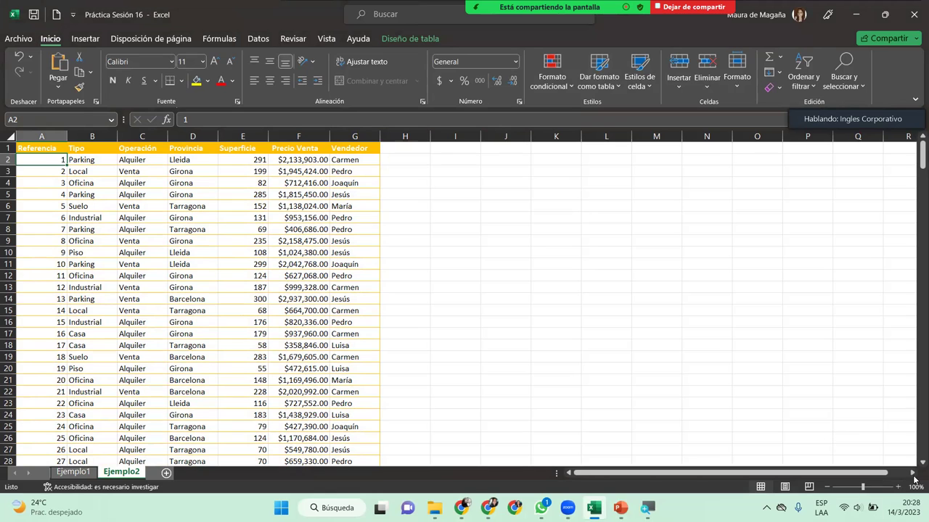
pyautogui.scroll(-4, 914, 462)
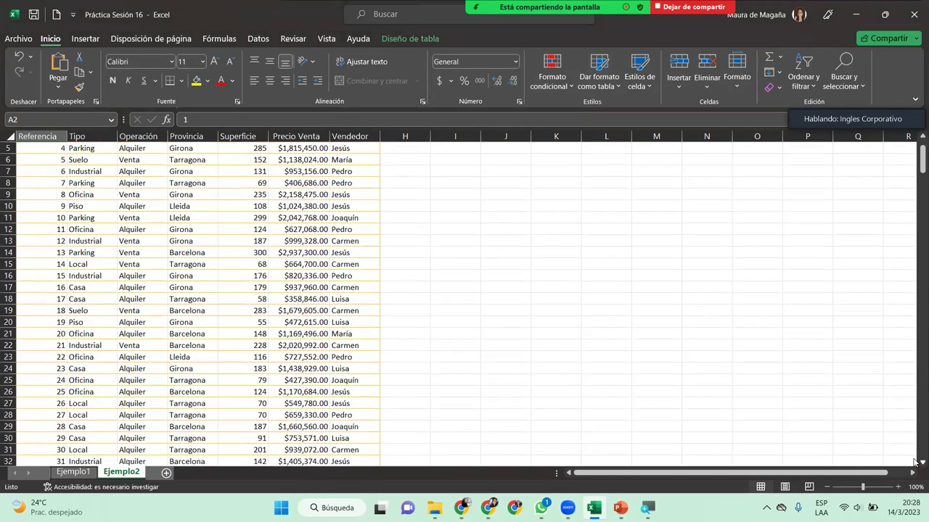
pyautogui.scroll(-2, 914, 462)
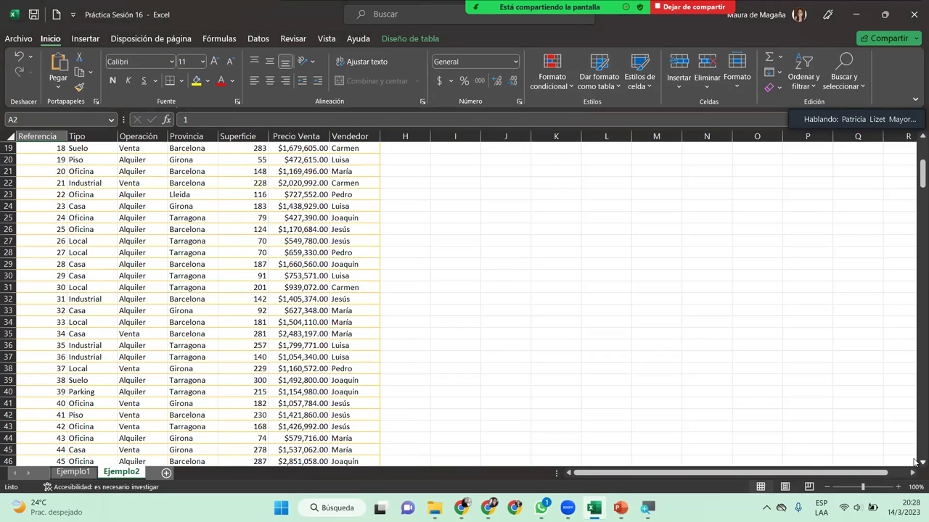
pyautogui.scroll(-1, 914, 462)
pyautogui.scroll(-1, 914, 462)
pyautogui.scroll(-2, 914, 462)
pyautogui.scroll(-3, 914, 462)
pyautogui.scroll(-2, 914, 463)
pyautogui.scroll(-3, 914, 462)
pyautogui.scroll(-3, 914, 462)
pyautogui.scroll(-3, 914, 462)
pyautogui.scroll(-1, 914, 462)
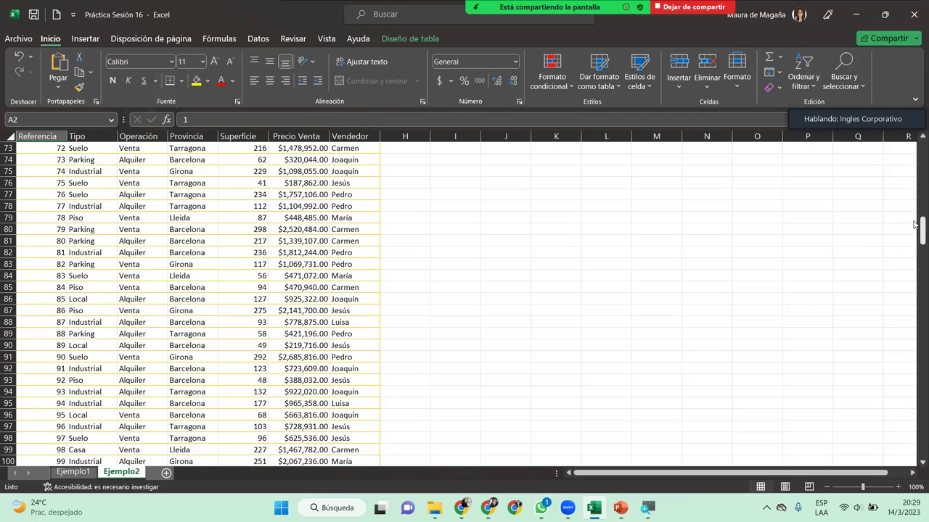
pyautogui.moveTo(915, 233); pyautogui.dragTo(914, 129)
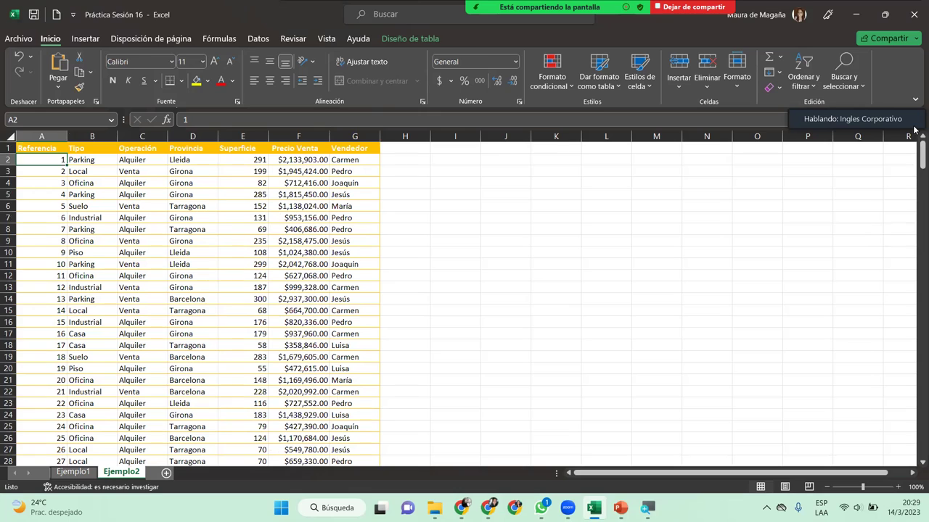
pyautogui.click(103, 205)
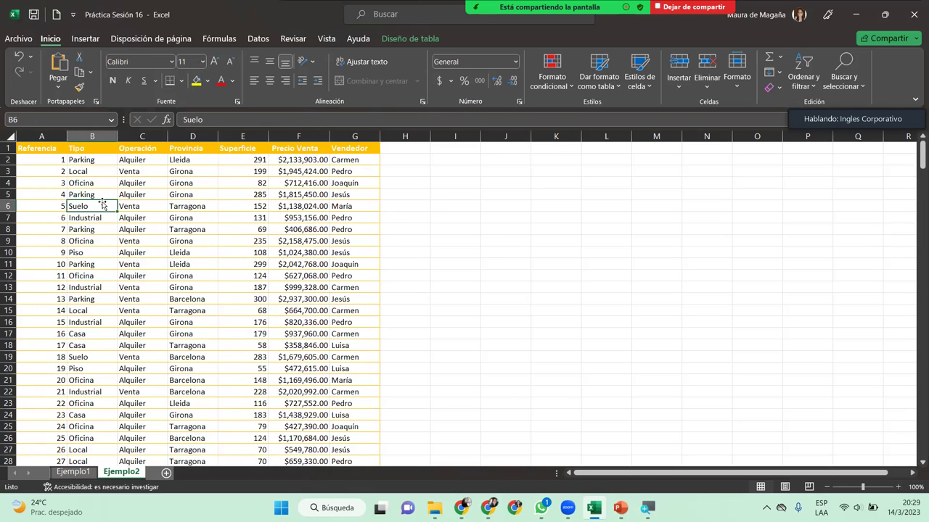
pyautogui.hotkey('shift', 'space')
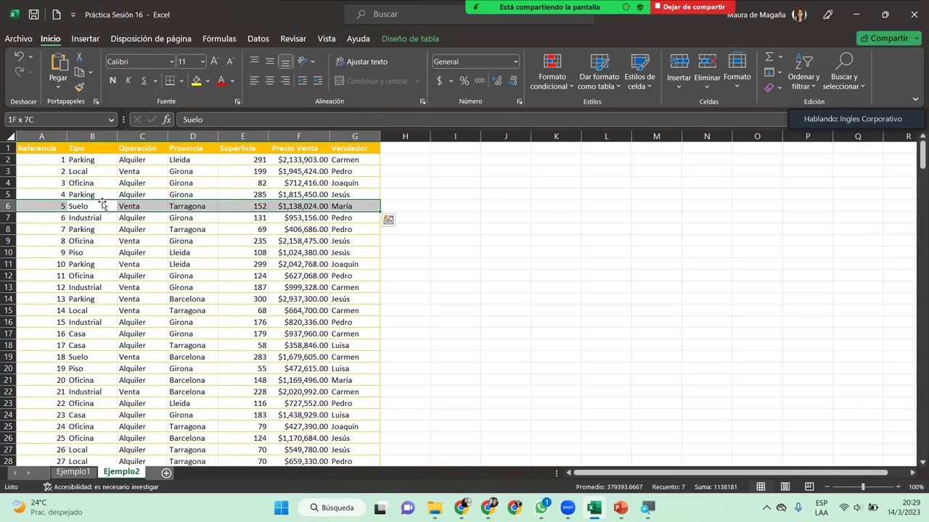
pyautogui.press('Left')
pyautogui.press('Down')
pyautogui.press('Down')
pyautogui.hotkey('shift', 'space')
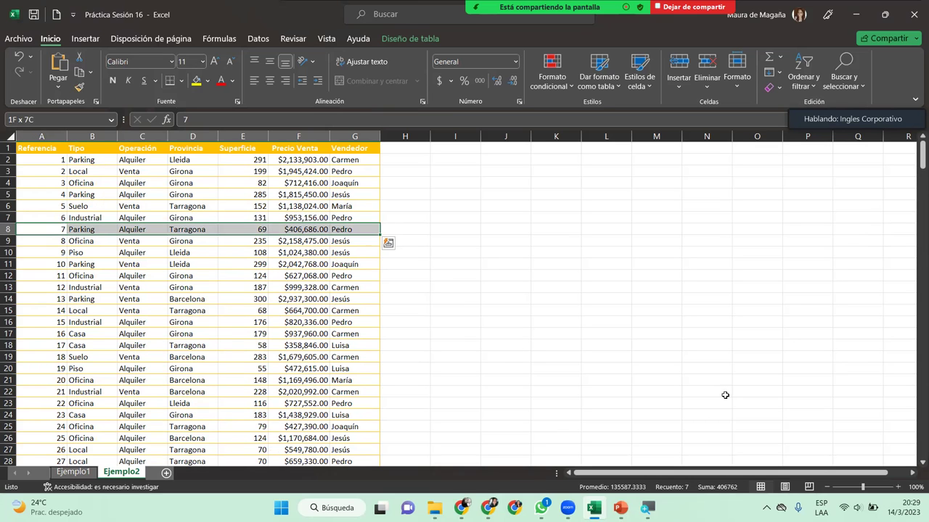
pyautogui.moveTo(914, 166); pyautogui.dragTo(915, 373)
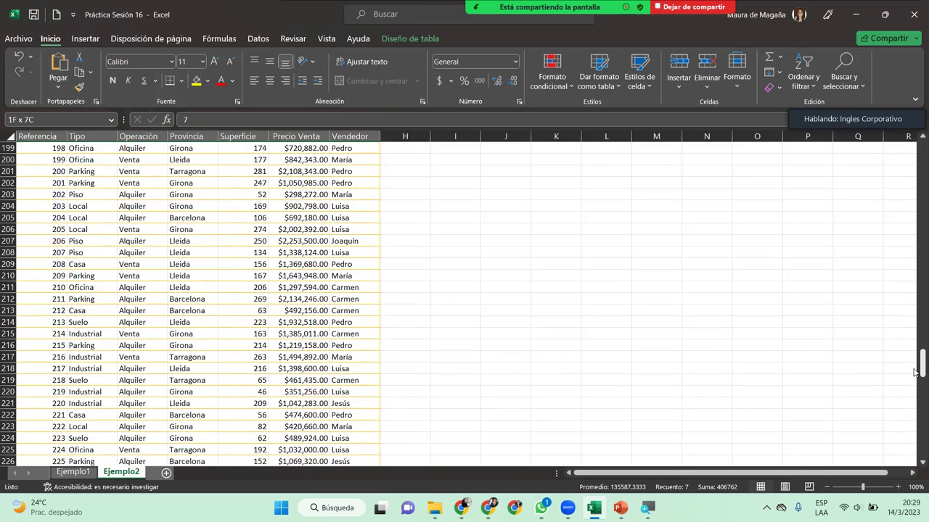
pyautogui.click(914, 462)
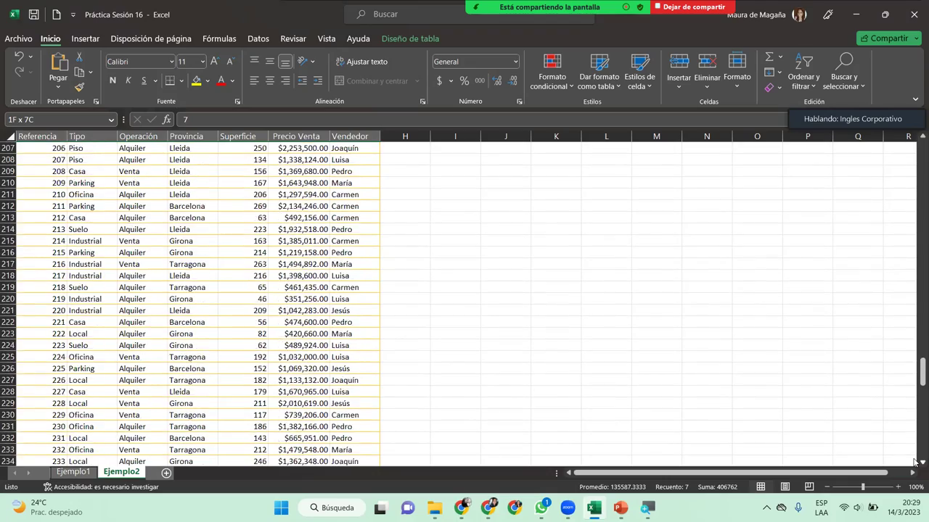
pyautogui.click(914, 461)
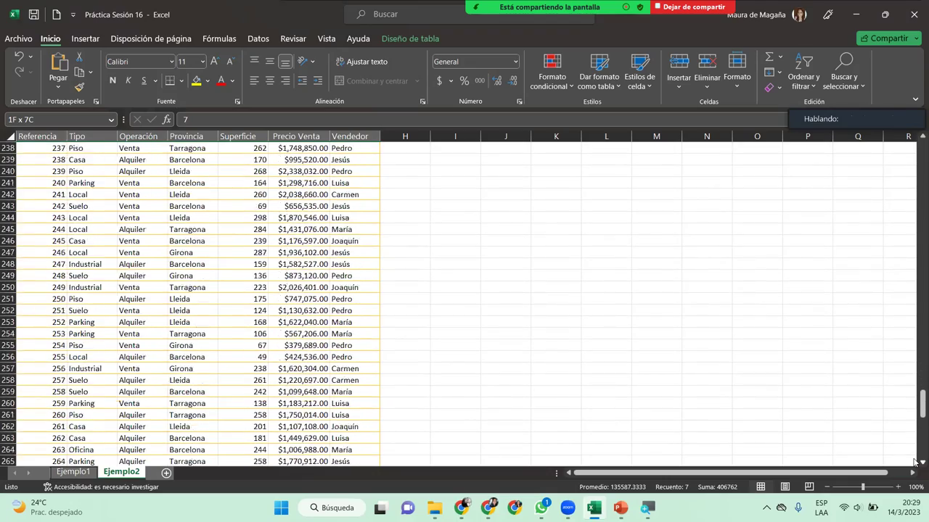
pyautogui.moveTo(914, 418); pyautogui.dragTo(915, 156)
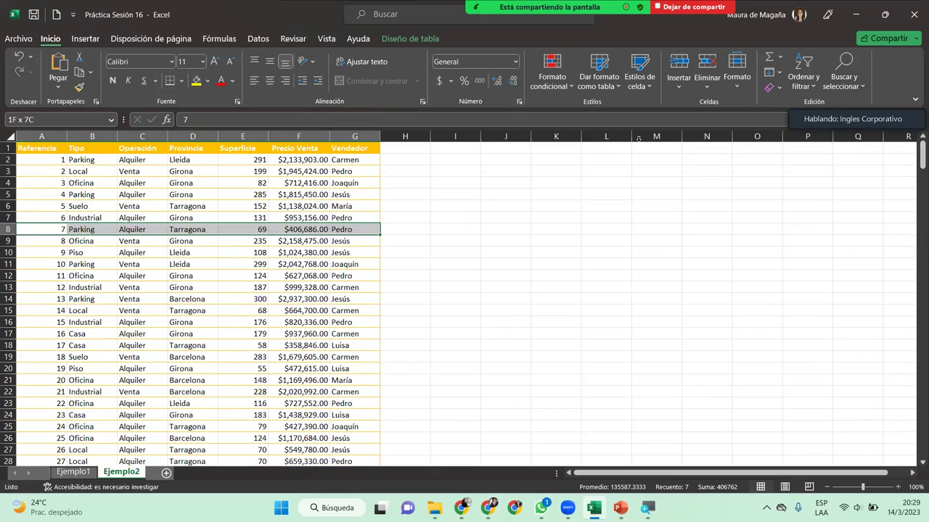
pyautogui.click(602, 173)
pyautogui.hotkey('shift', 'space')
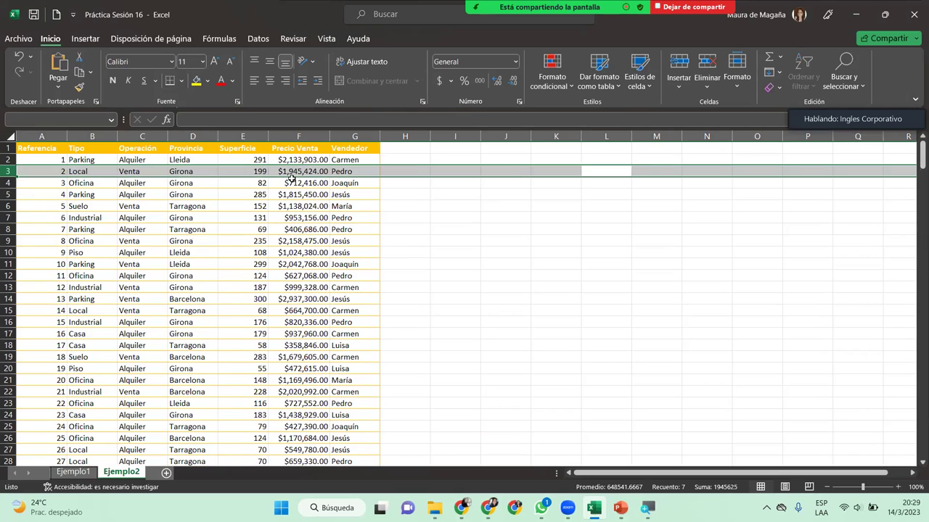
pyautogui.click(226, 183)
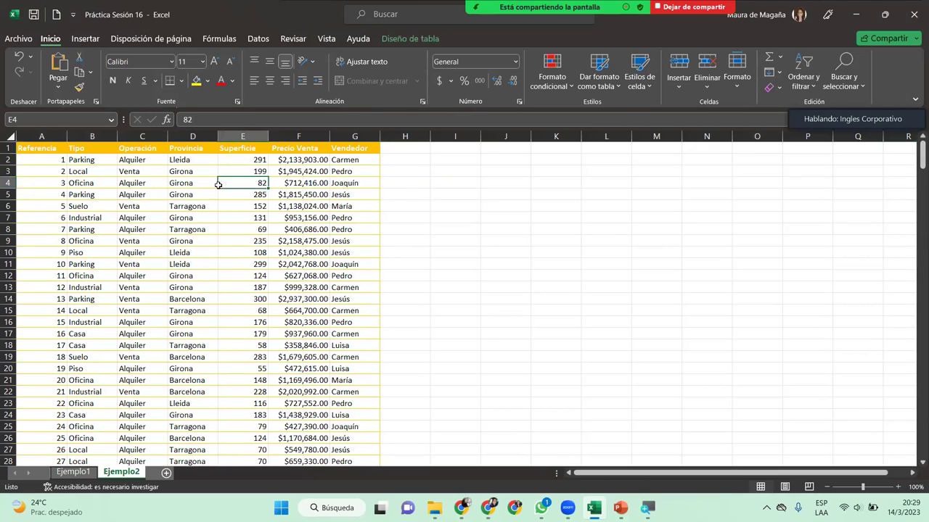
pyautogui.hotkey('shift', 'space')
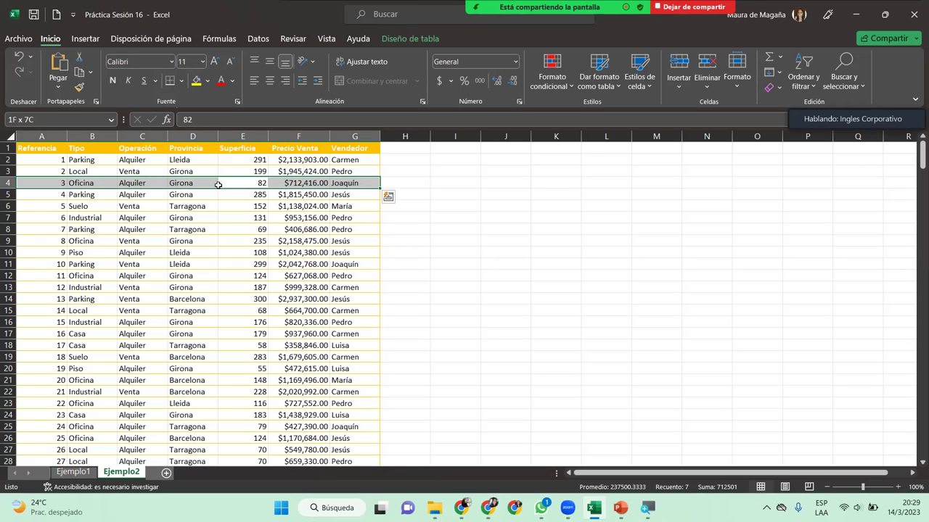
pyautogui.hotkey('ctrl', 'a')
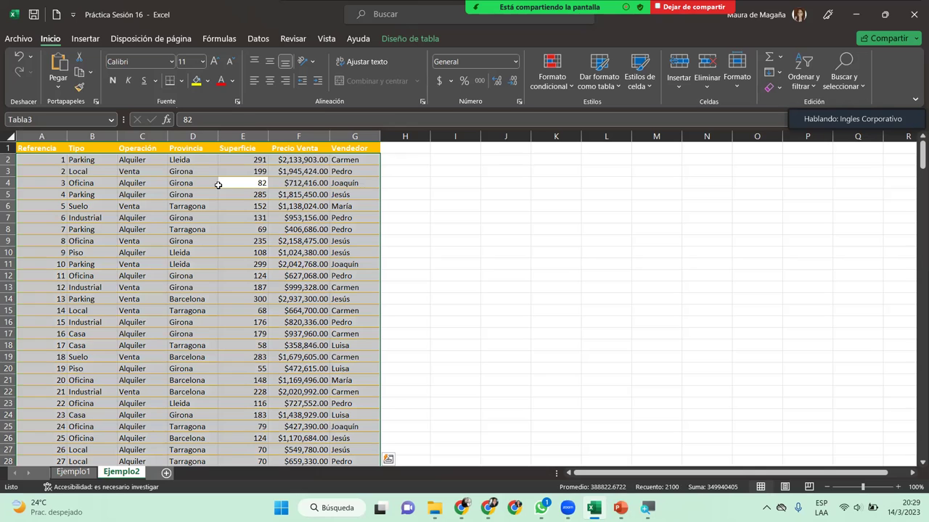
pyautogui.click(218, 185)
pyautogui.hotkey('ctrl', 'space')
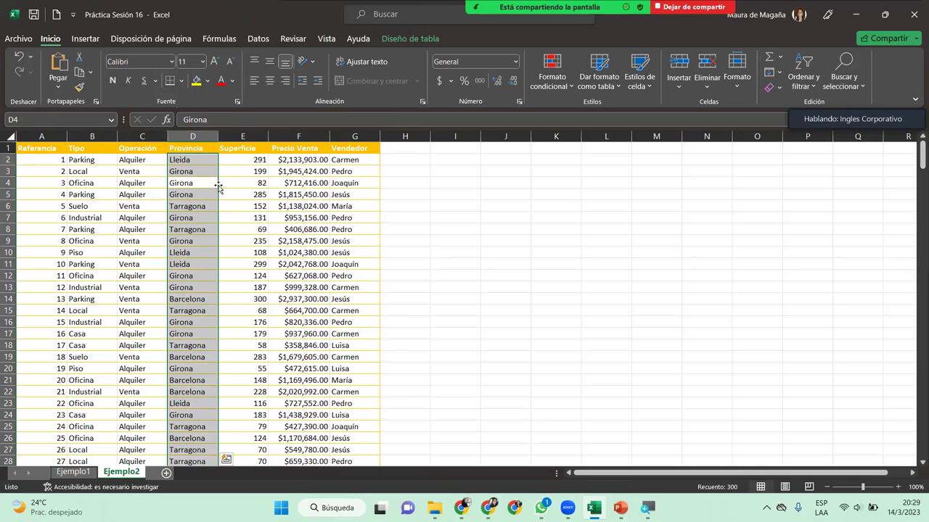
pyautogui.press('Down')
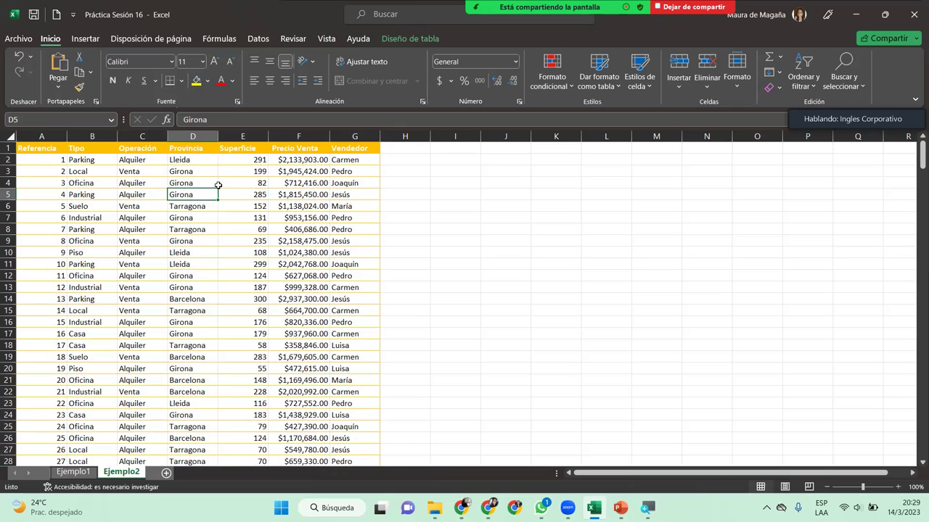
pyautogui.hotkey('ctrl', 'space')
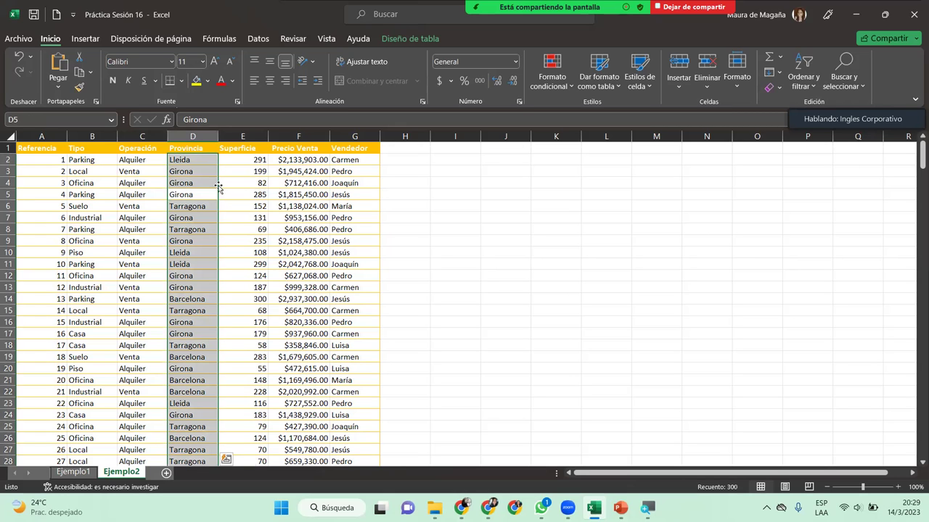
pyautogui.hotkey('ctrl', 'a')
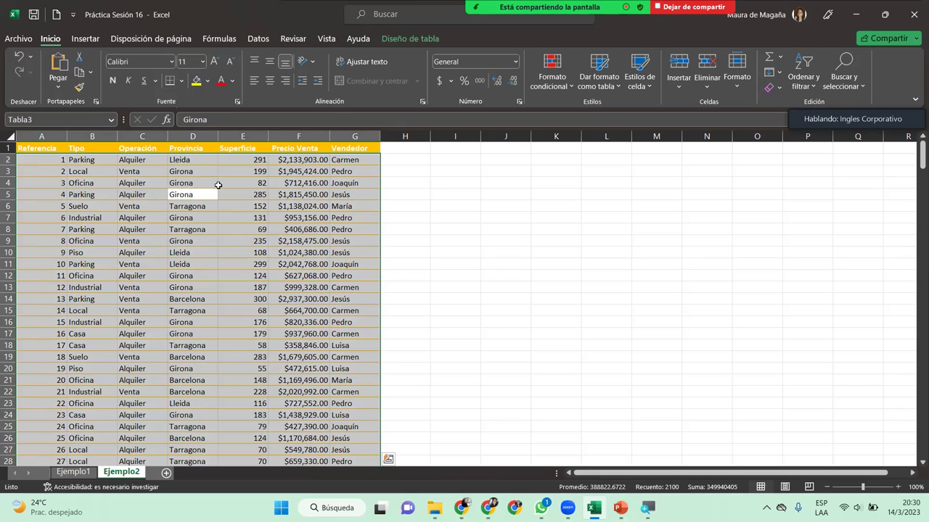
pyautogui.click(82, 171)
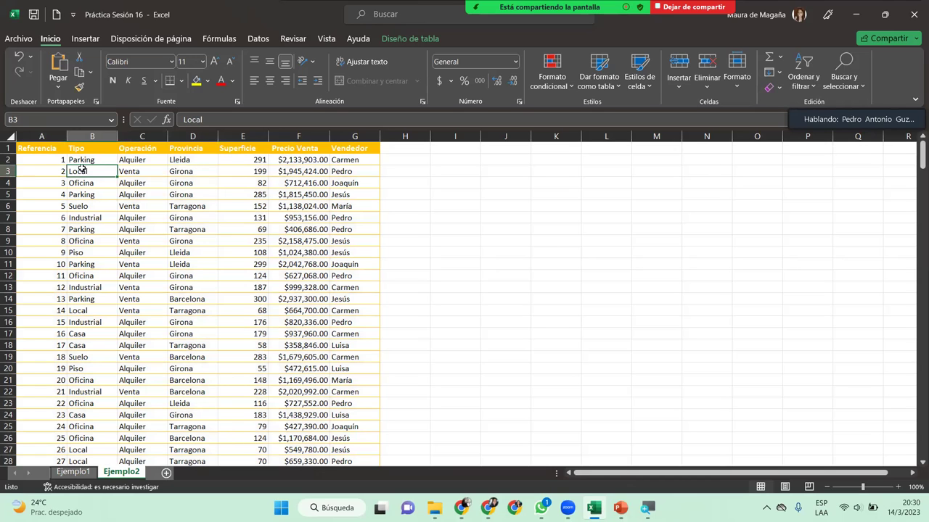
pyautogui.click(120, 206)
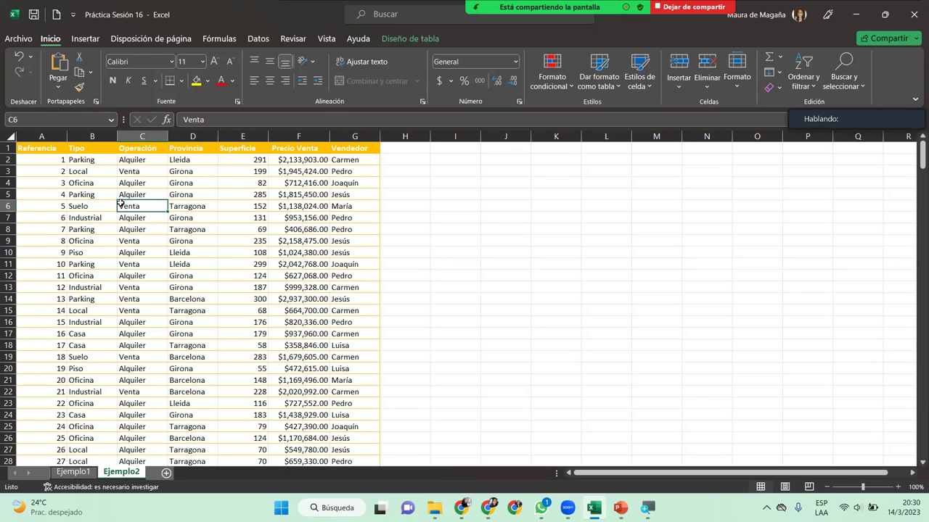
pyautogui.click(55, 156)
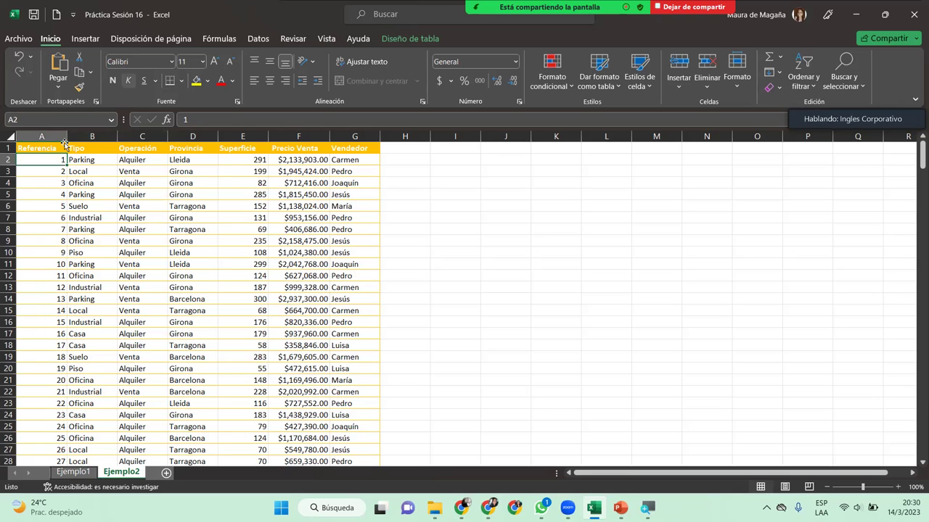
pyautogui.hotkey('alt', 'shift', 's')
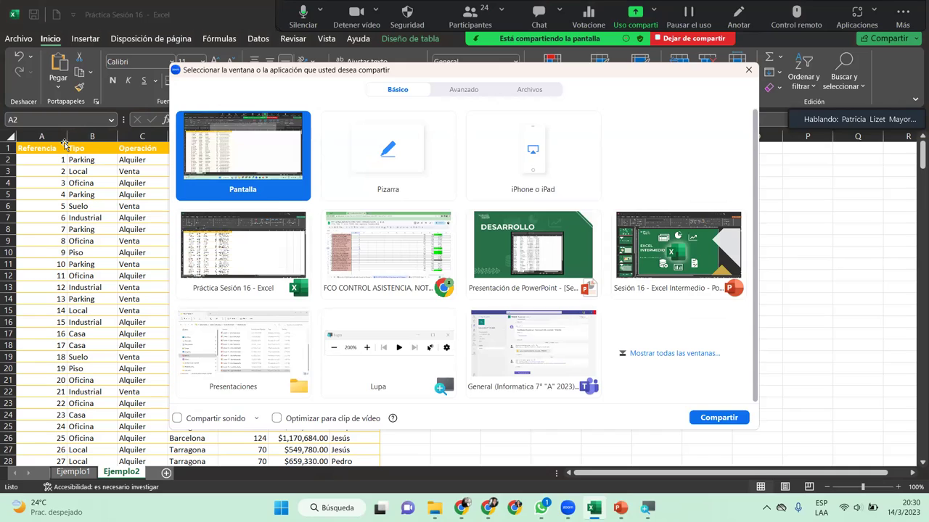
pyautogui.press('Escape')
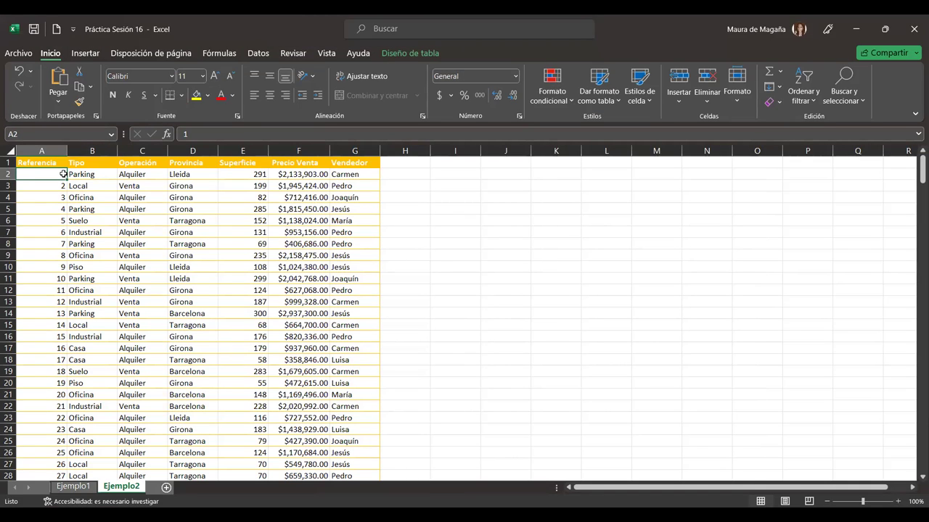
pyautogui.hotkey('ctrl', 'shift', 'Down')
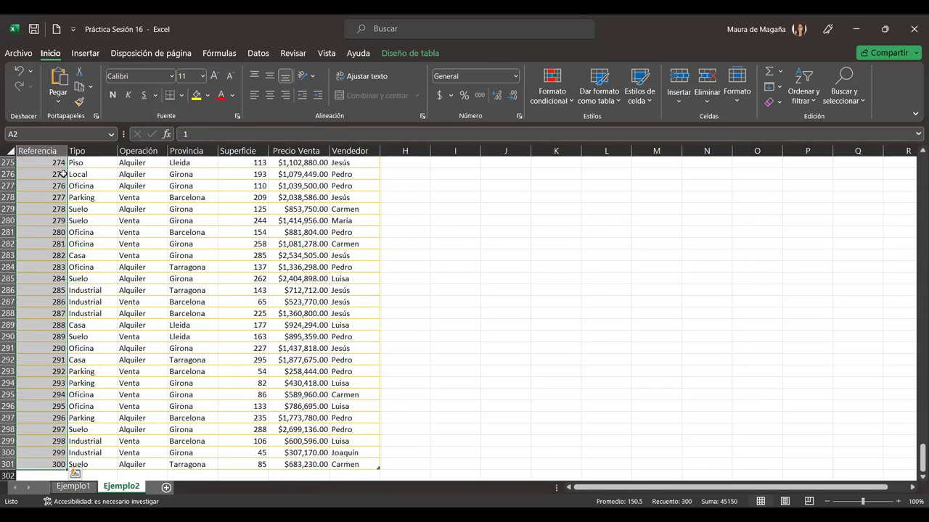
pyautogui.hotkey('ctrl', 'shift', 'Right')
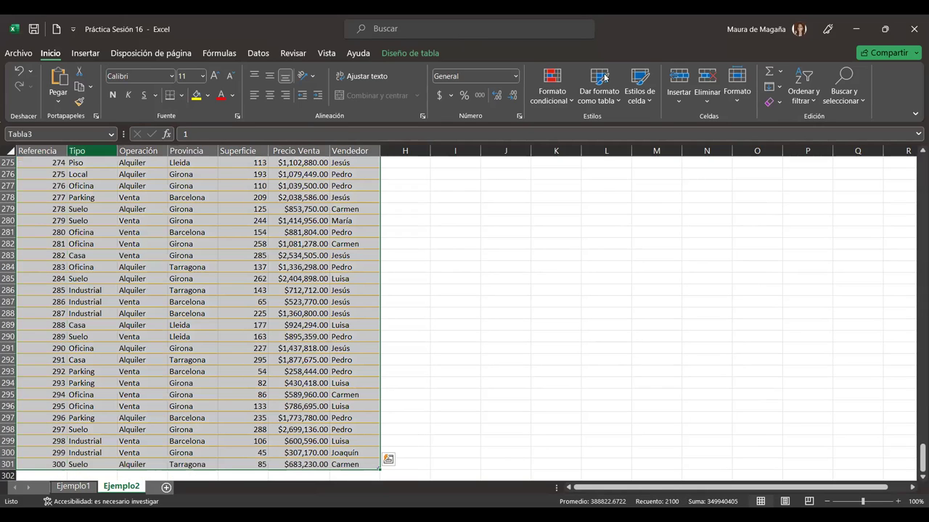
pyautogui.moveTo(915, 467); pyautogui.dragTo(914, 143)
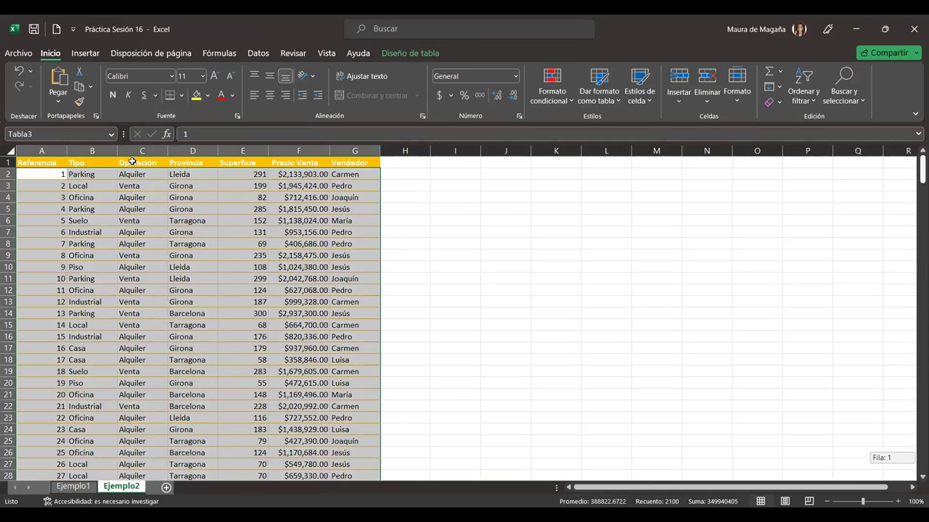
pyautogui.hotkey('shift', 'BackSpace')
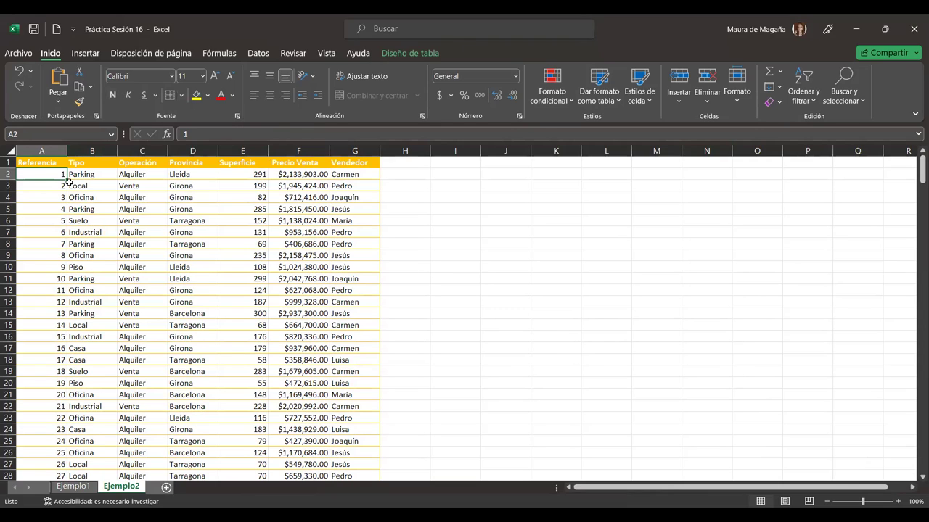
pyautogui.click(52, 163)
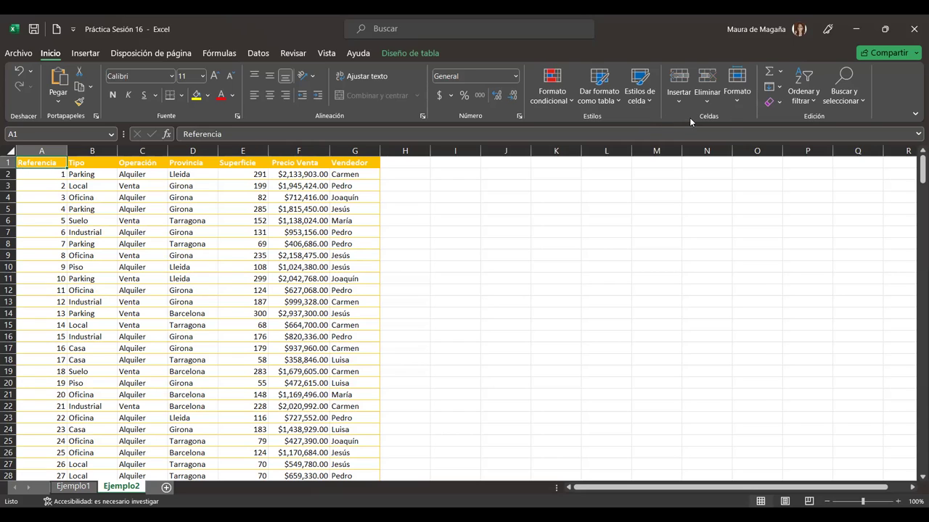
pyautogui.click(780, 88)
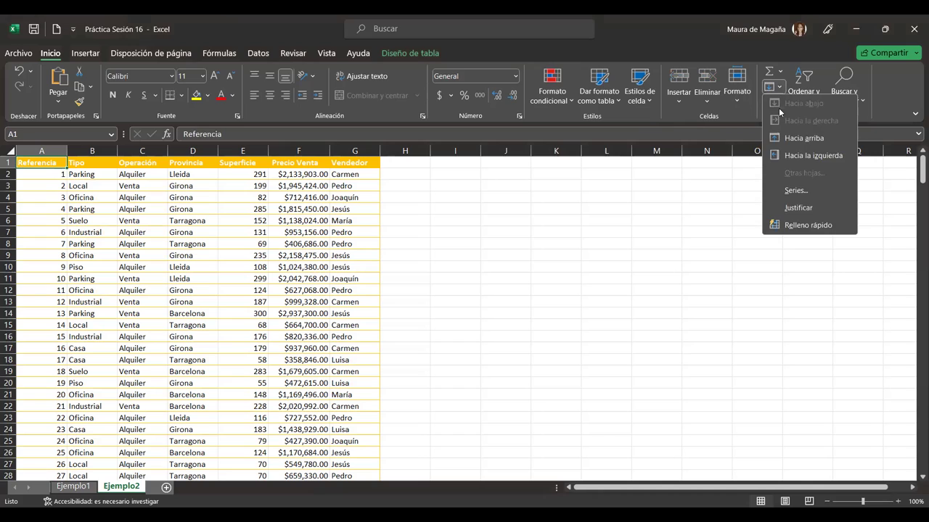
pyautogui.press('Escape')
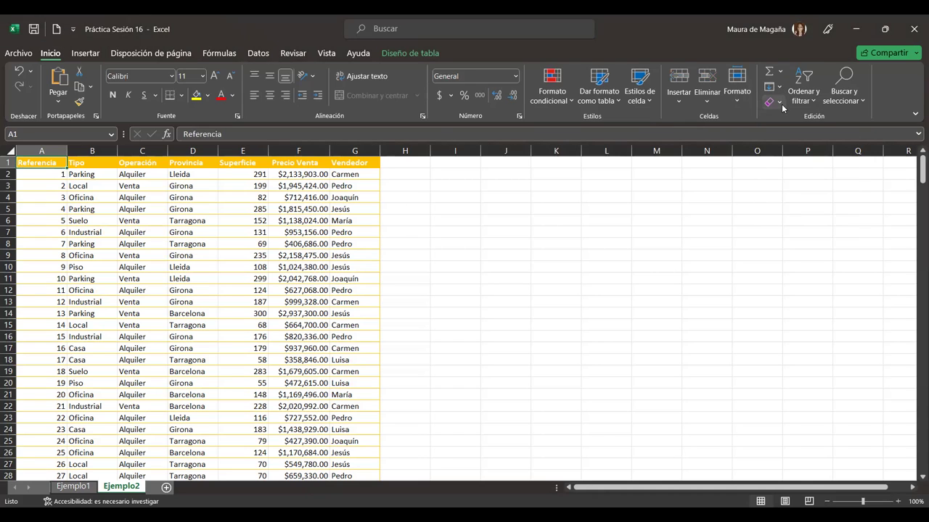
pyautogui.click(737, 96)
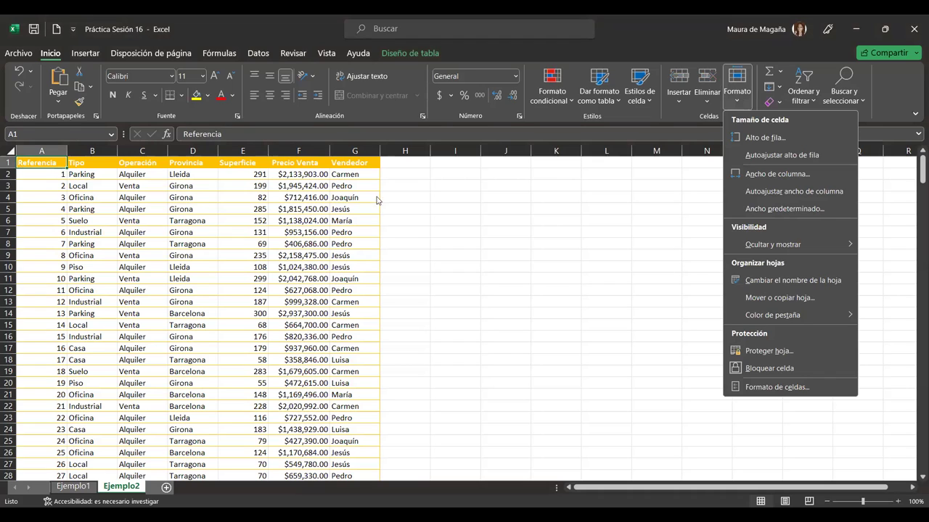
pyautogui.click(138, 254)
pyautogui.click(54, 239)
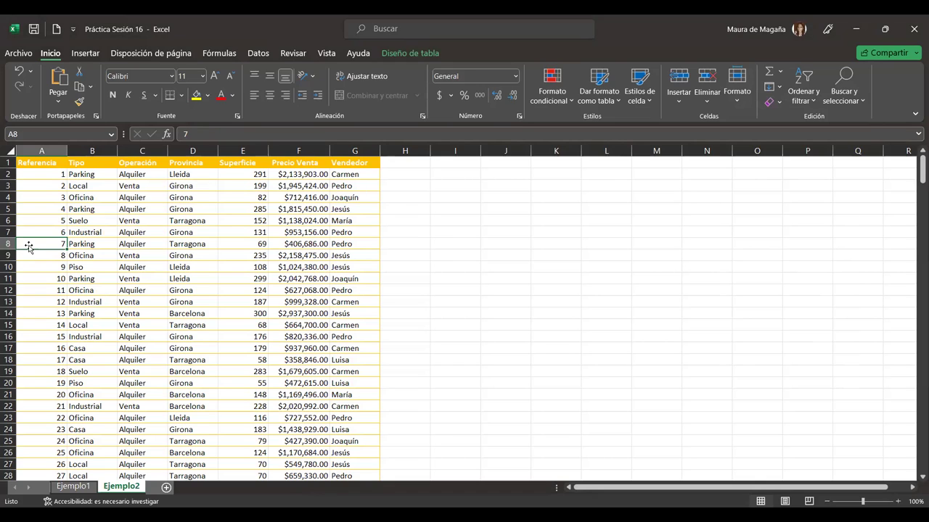
pyautogui.rightClick(29, 247)
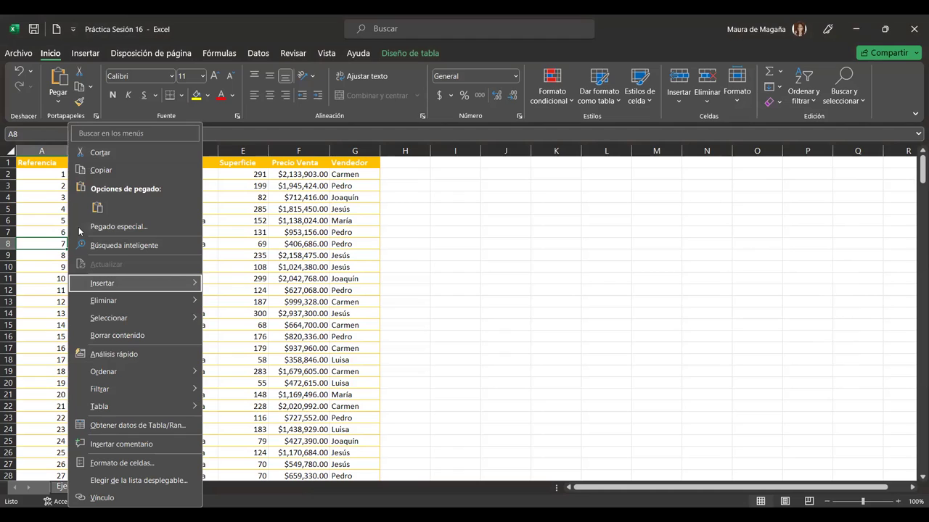
pyautogui.press('Right')
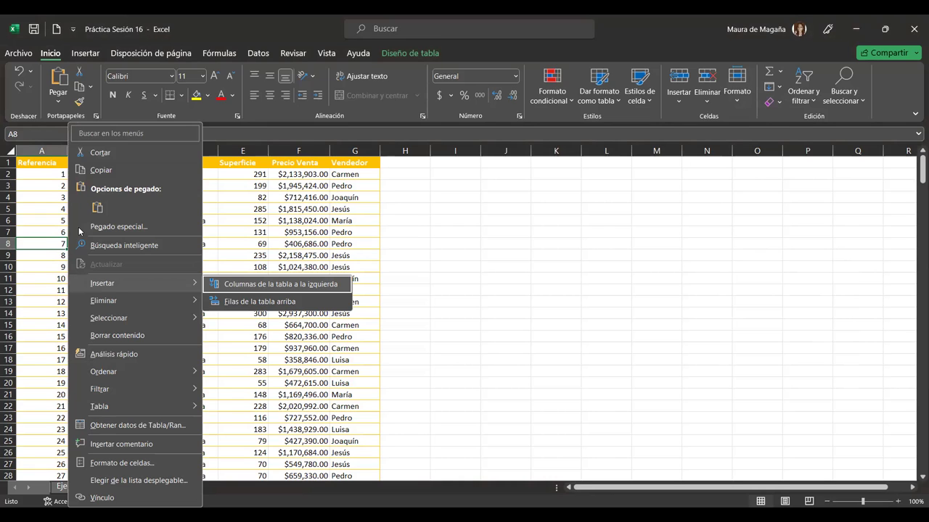
pyautogui.press('Escape')
pyautogui.press('Escape')
pyautogui.hotkey('ctrl', 'shift', 'Right')
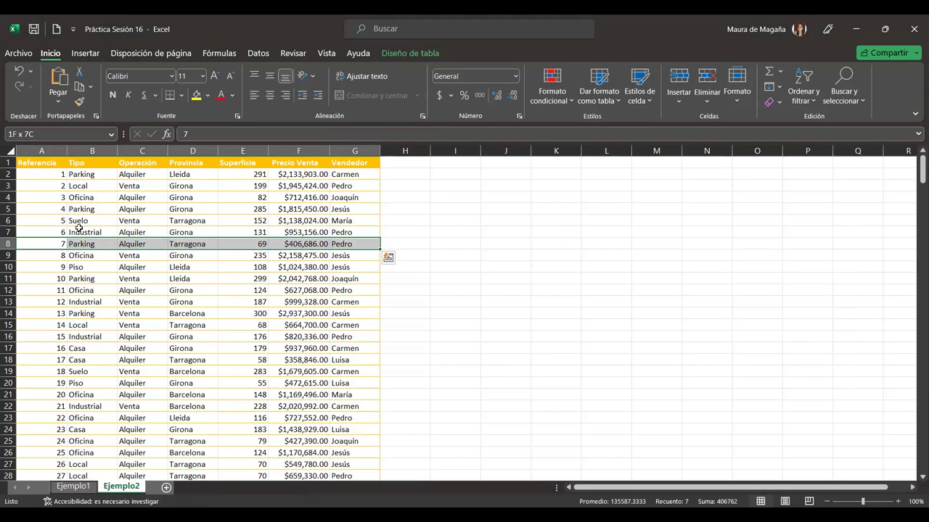
pyautogui.rightClick(78, 228)
pyautogui.press('Down')
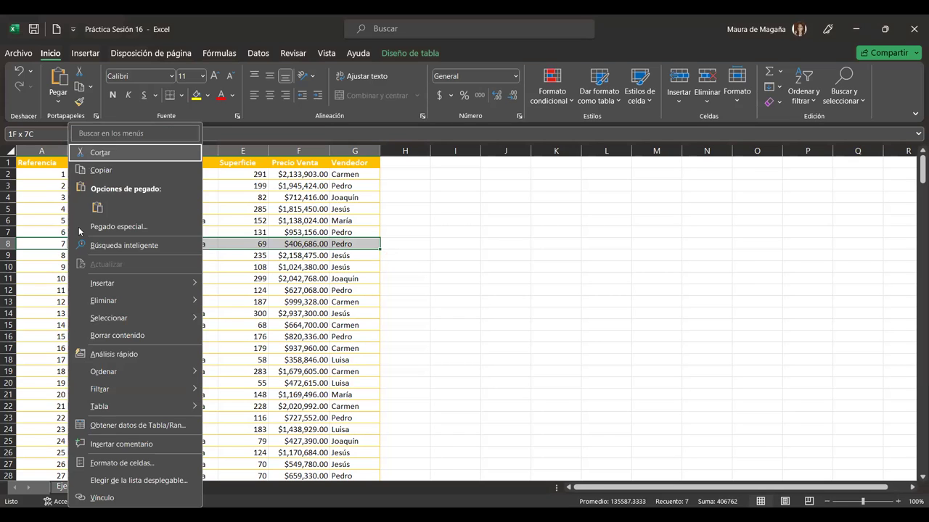
pyautogui.press('Down')
pyautogui.press('Down')
pyautogui.press('Down')
pyautogui.press('Down')
pyautogui.press('Down')
pyautogui.press('Right')
pyautogui.press('Down')
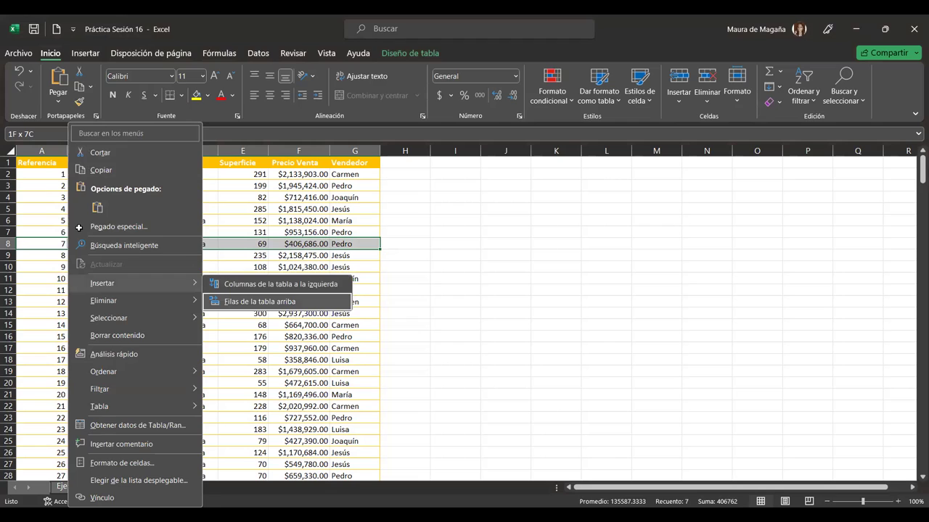
pyautogui.press('Return')
pyautogui.hotkey('ctrl', 'z')
pyautogui.press('Down')
pyautogui.press('Up')
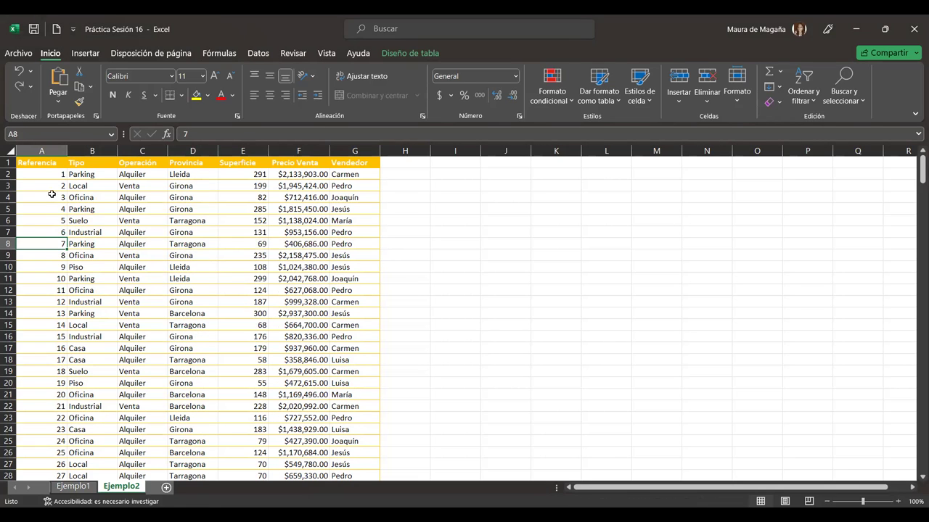
pyautogui.click(30, 208)
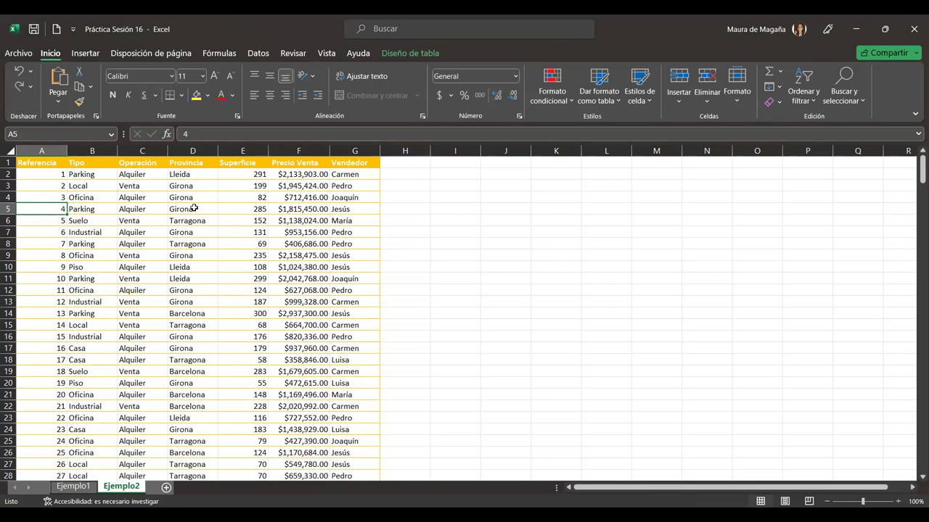
pyautogui.hotkey('ctrl', 'shift', 'Right')
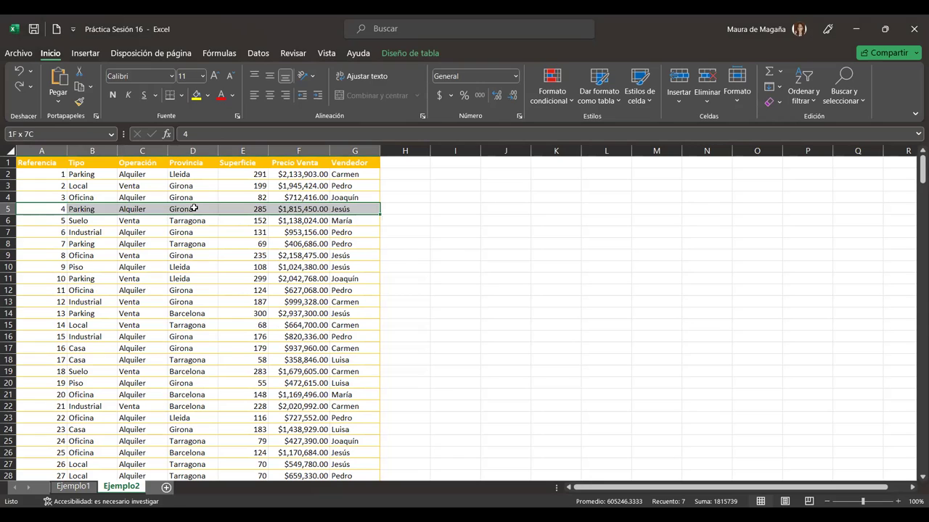
pyautogui.hotkey('shift', 'Tab')
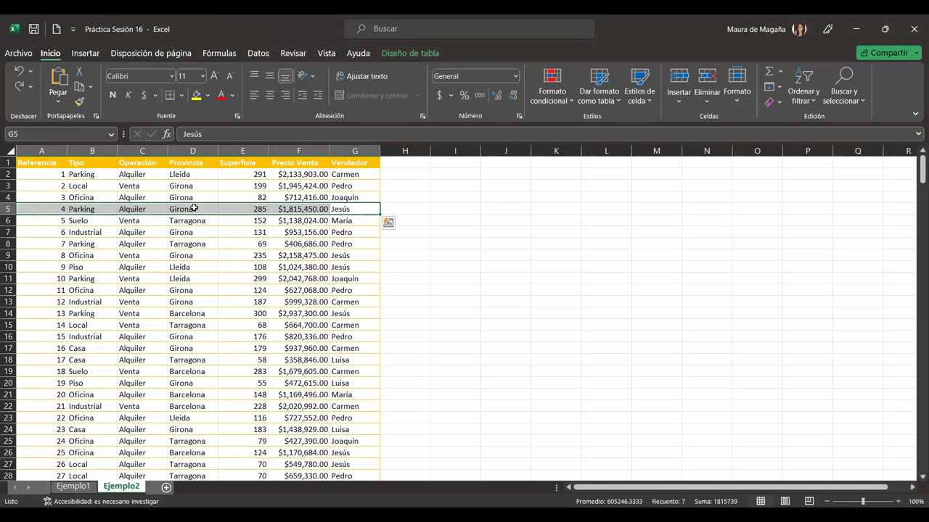
pyautogui.press('Left')
pyautogui.press('Left')
pyautogui.press('Right')
pyautogui.press('Right')
pyautogui.press('Right')
pyautogui.press('Left')
pyautogui.press('Home')
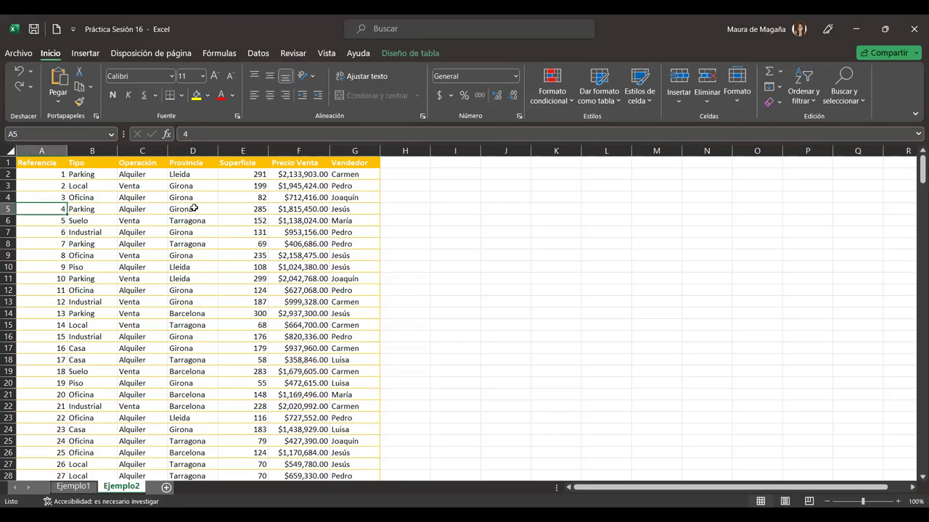
pyautogui.press('Down')
pyautogui.press('Up')
pyautogui.press('Up')
pyautogui.press('Up')
pyautogui.press('Up')
pyautogui.press('Up')
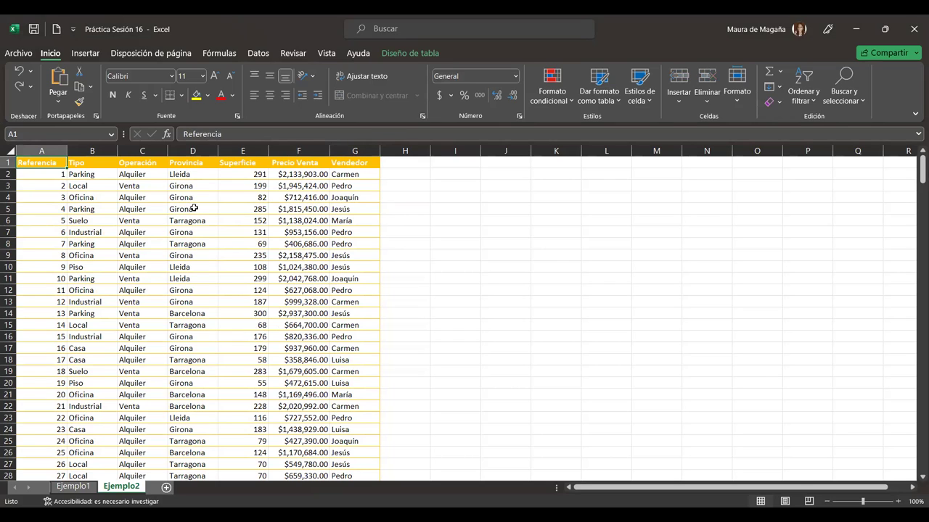
pyautogui.press('Down')
pyautogui.hotkey('ctrl', '+')
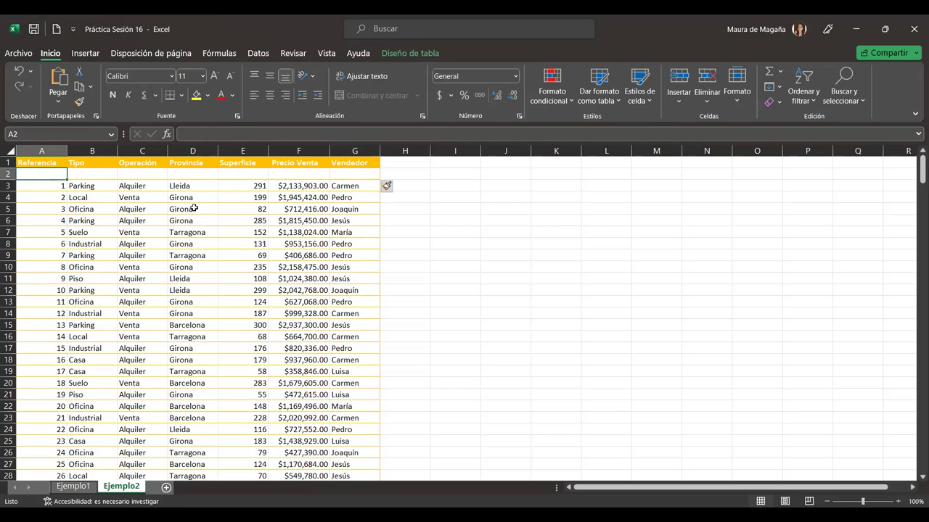
pyautogui.hotkey('ctrl', '-')
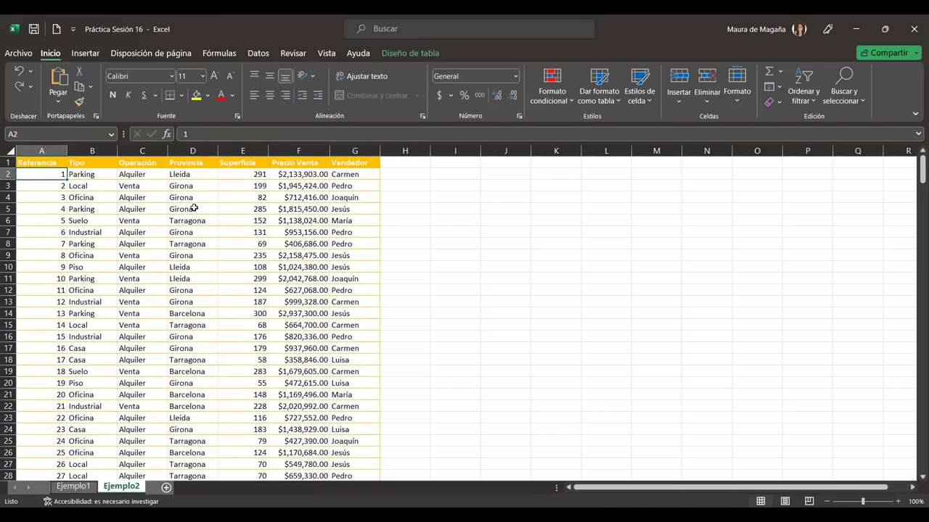
pyautogui.hotkey('shift', 'space')
pyautogui.hotkey('ctrl', '+')
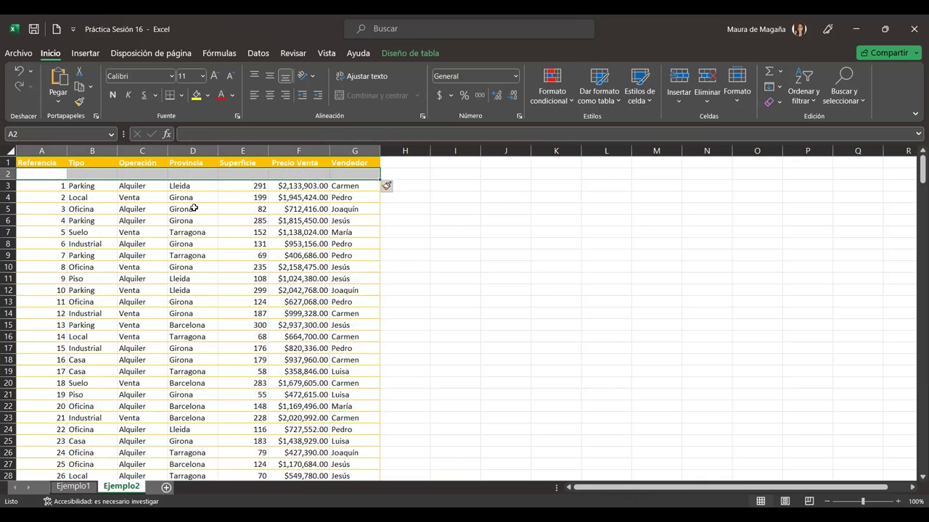
pyautogui.press('Down')
pyautogui.press('Down')
pyautogui.press('Down')
pyautogui.press('Down')
pyautogui.press('Down')
pyautogui.press('Down')
pyautogui.press('Down')
pyautogui.press('Down')
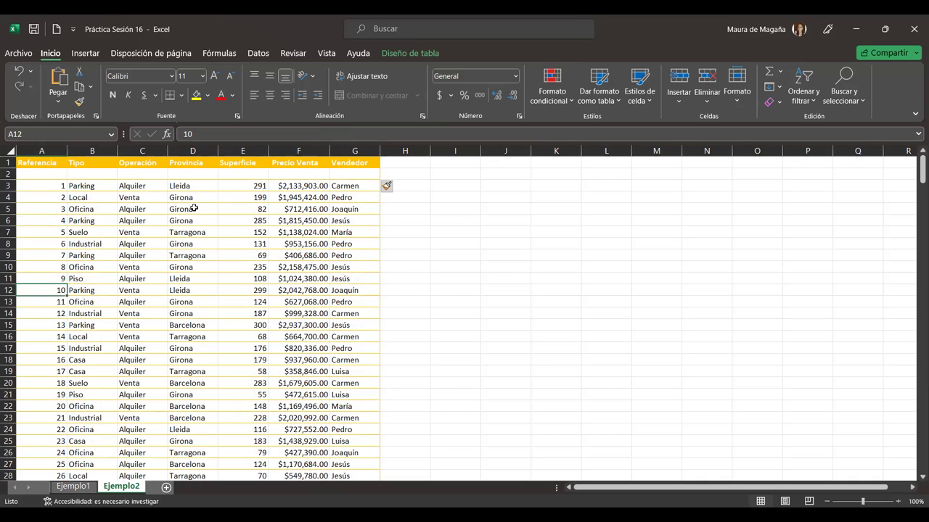
pyautogui.hotkey('ctrl', '+')
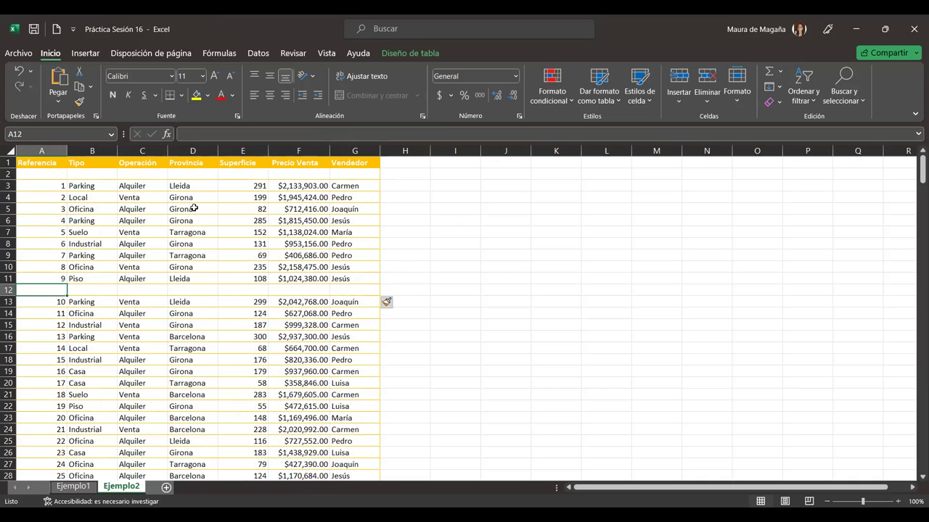
pyautogui.hotkey('ctrl', 'z')
pyautogui.hotkey('ctrl', 'z')
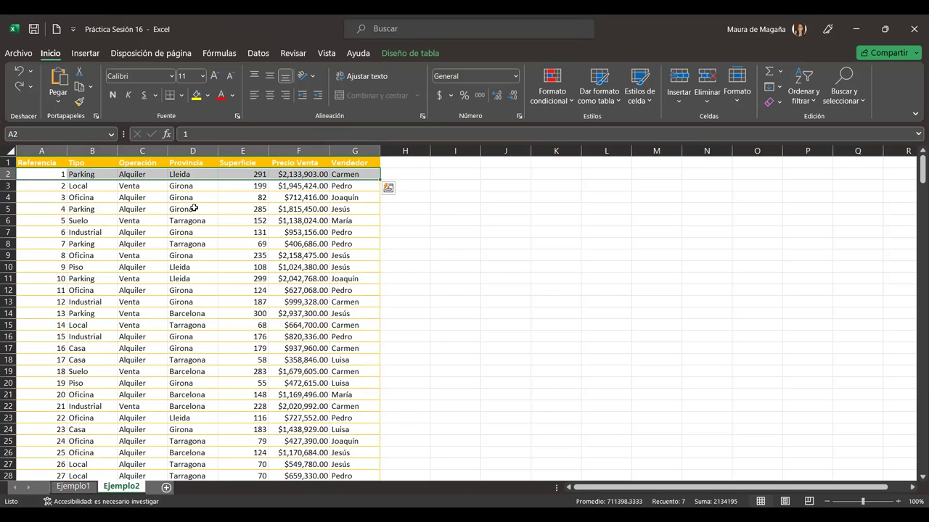
pyautogui.hotkey('ctrl', '-')
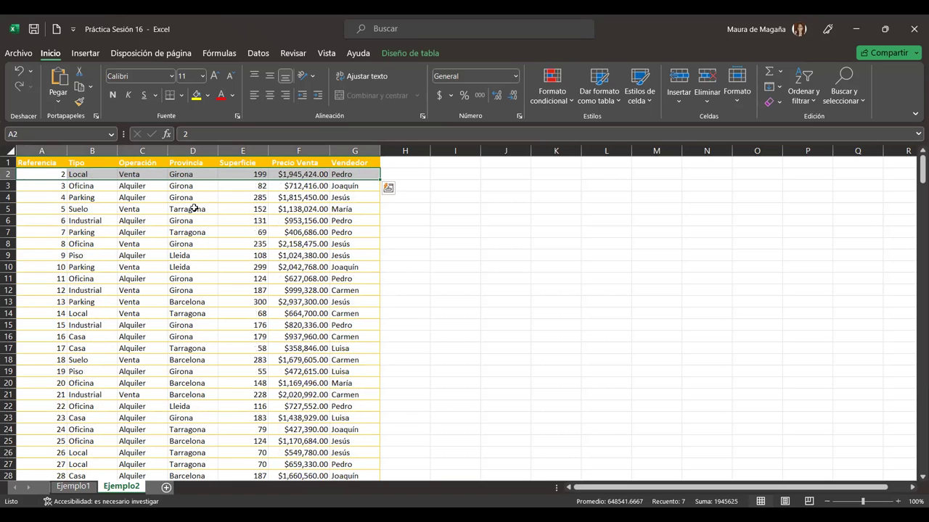
pyautogui.hotkey('ctrl', 'z')
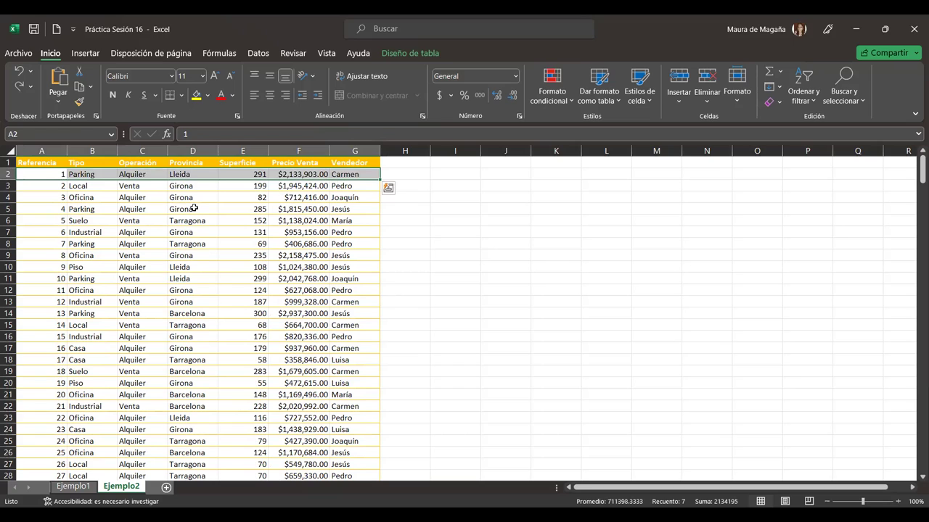
pyautogui.press('Left')
pyautogui.press('Right')
pyautogui.press('Right')
pyautogui.press('Right')
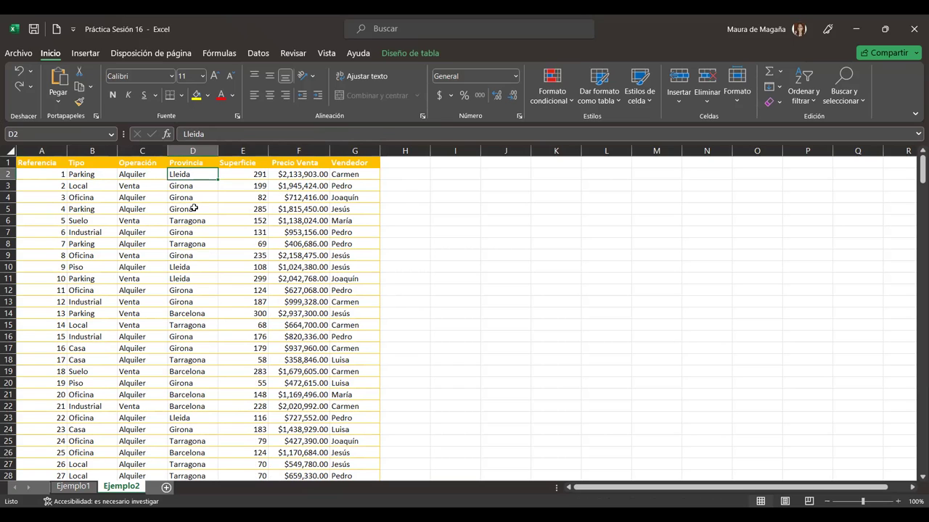
pyautogui.press('Down')
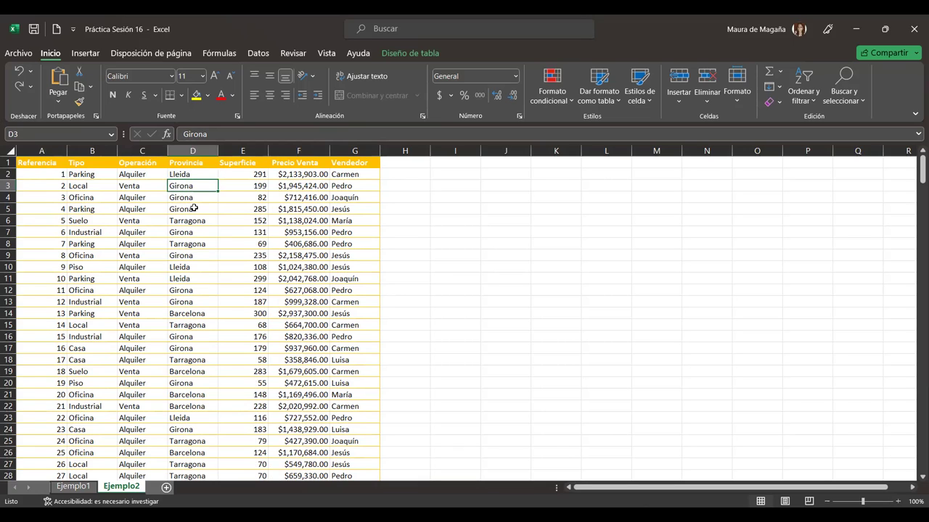
pyautogui.press('Up')
pyautogui.press('Up')
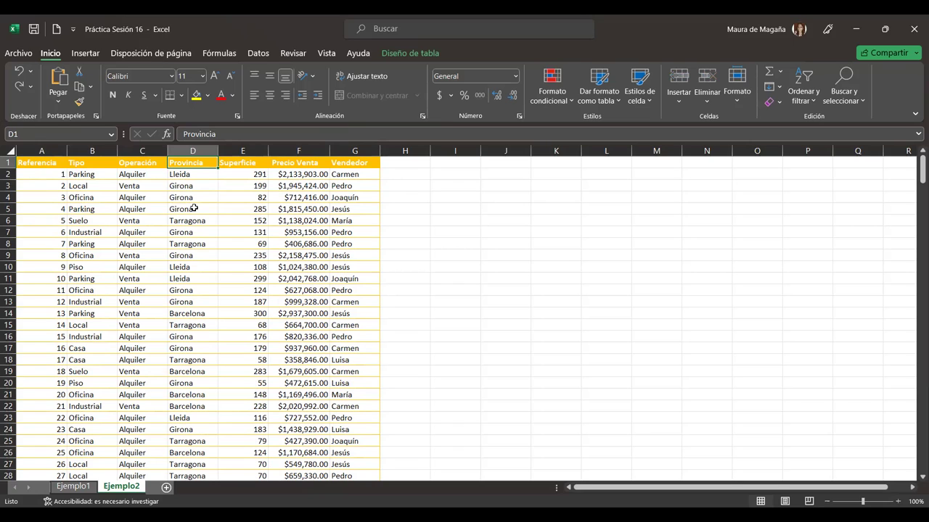
pyautogui.press('Down')
pyautogui.press('Down')
pyautogui.press('Down')
pyautogui.press('Down')
pyautogui.hotkey('ctrl', 'shift', 'Down')
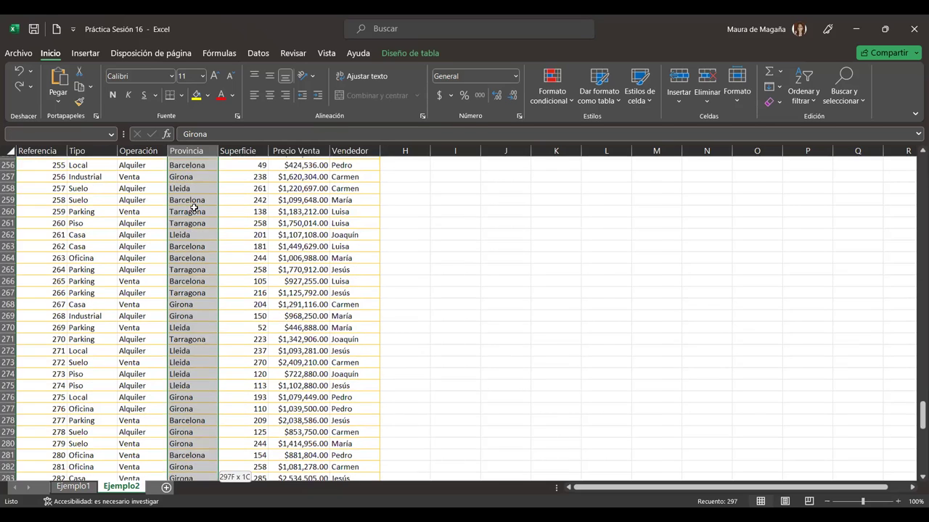
pyautogui.press('Up')
pyautogui.hotkey('shift', 'Down')
pyautogui.hotkey('shift', 'Down')
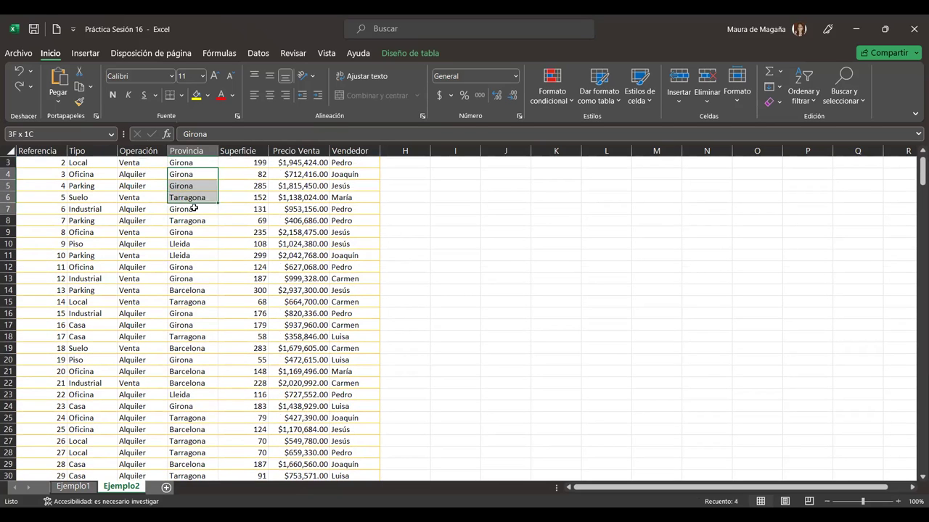
pyautogui.hotkey('shift', 'Down')
pyautogui.hotkey('shift', 'Down')
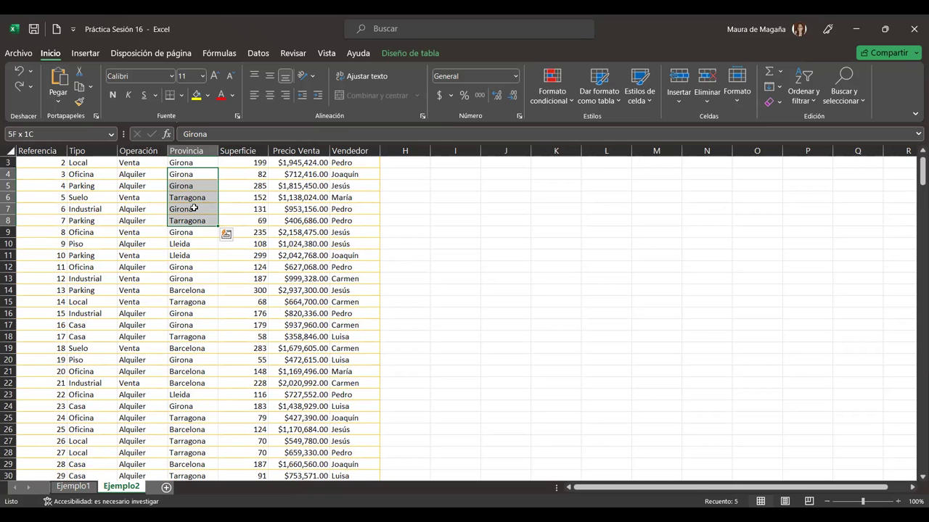
pyautogui.hotkey('ctrl', '+')
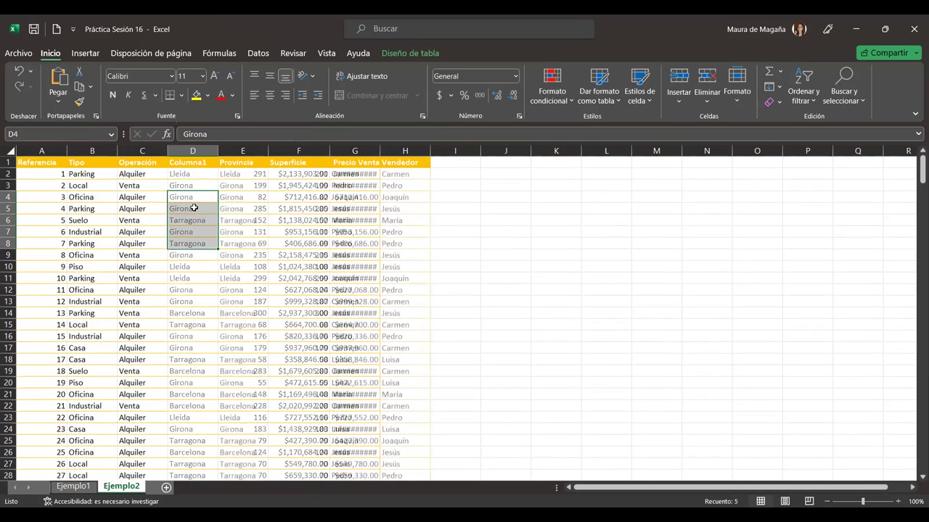
pyautogui.hotkey('ctrl', 'z')
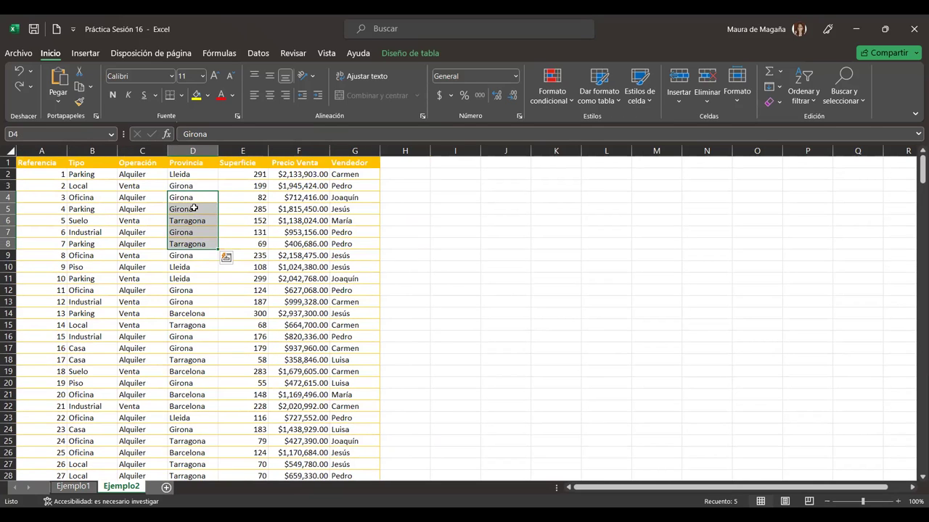
pyautogui.click(193, 208)
pyautogui.press('Up')
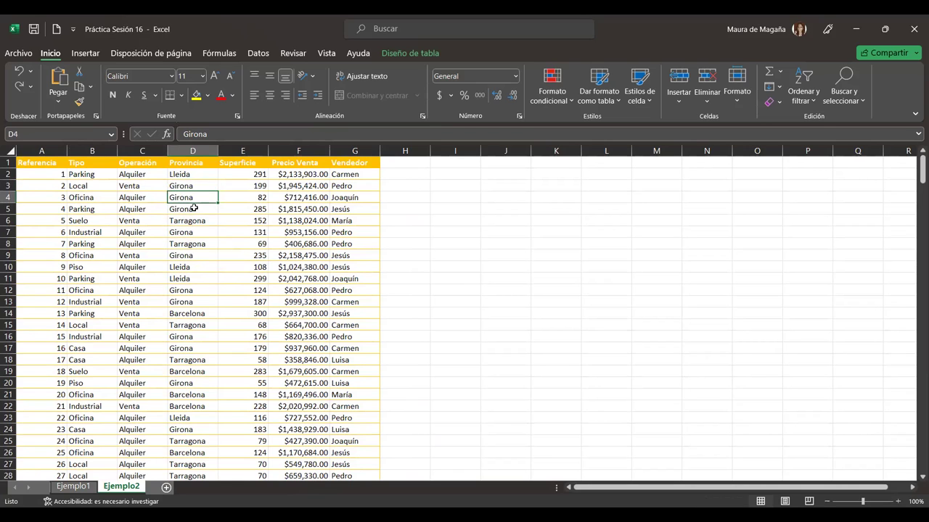
pyautogui.hotkey('ctrl', '+')
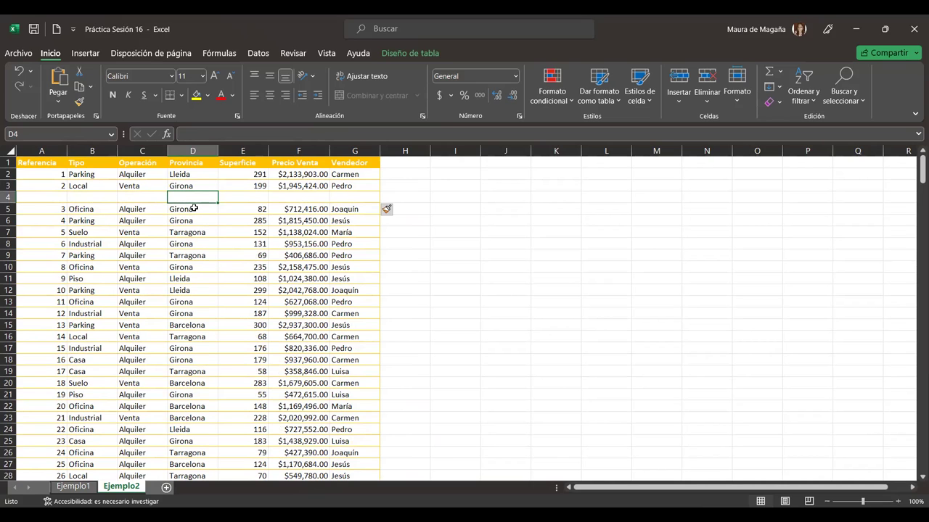
pyautogui.hotkey('ctrl', '-')
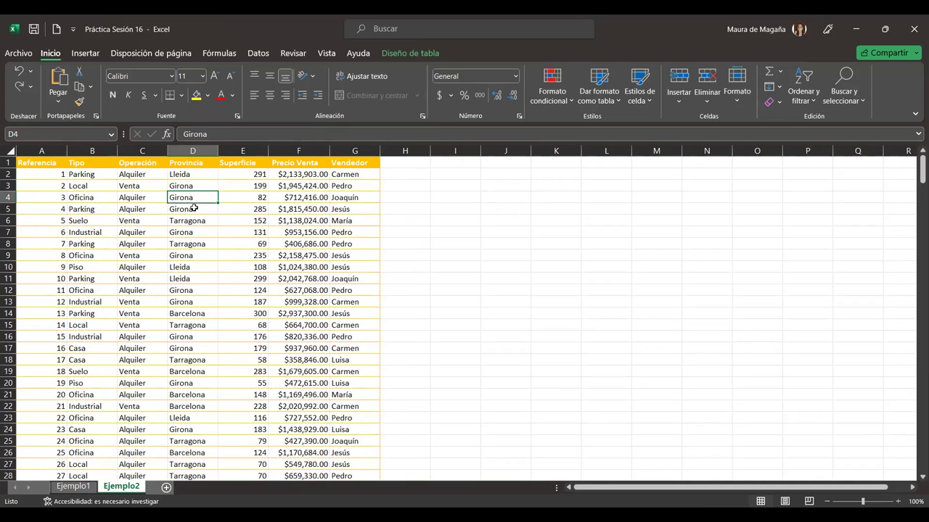
pyautogui.press('BackSpace')
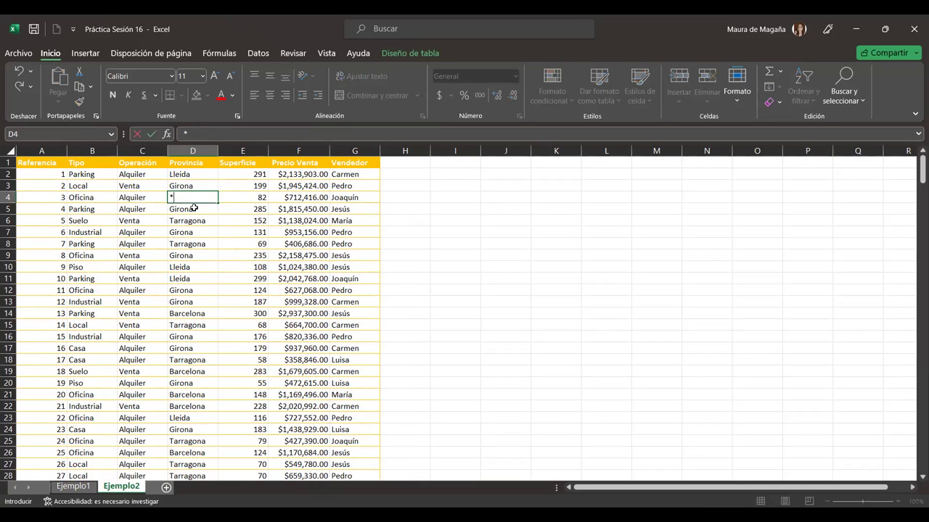
pyautogui.press('Escape')
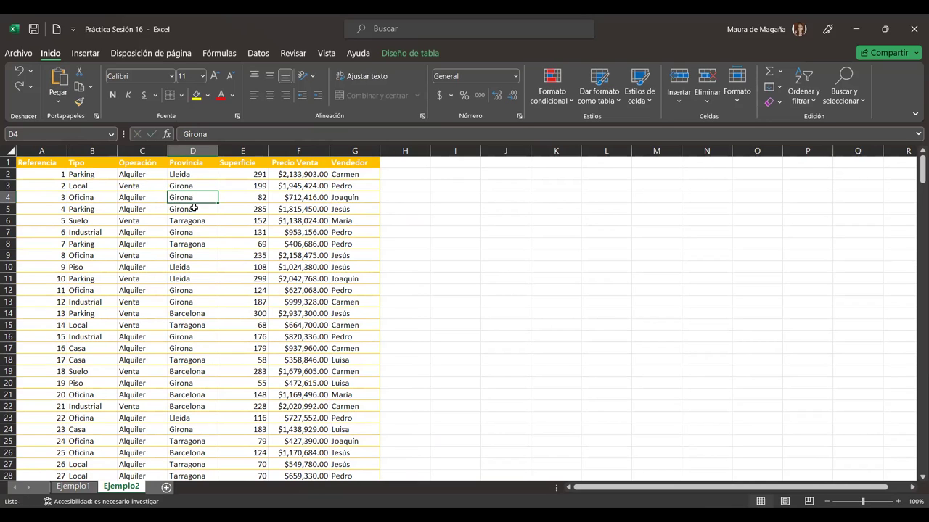
pyautogui.keyDown('shift'); pyautogui.click(193, 208); pyautogui.keyUp('shift')
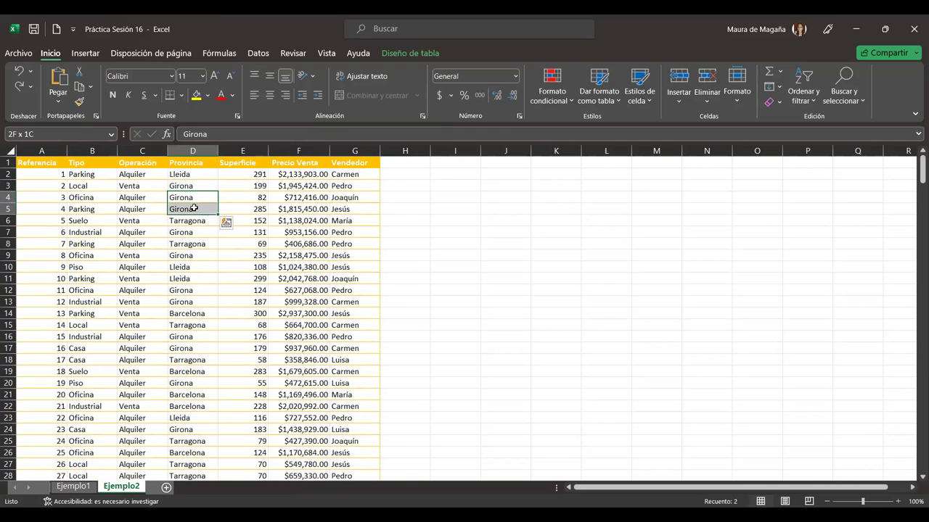
pyautogui.hotkey('ctrl', '+')
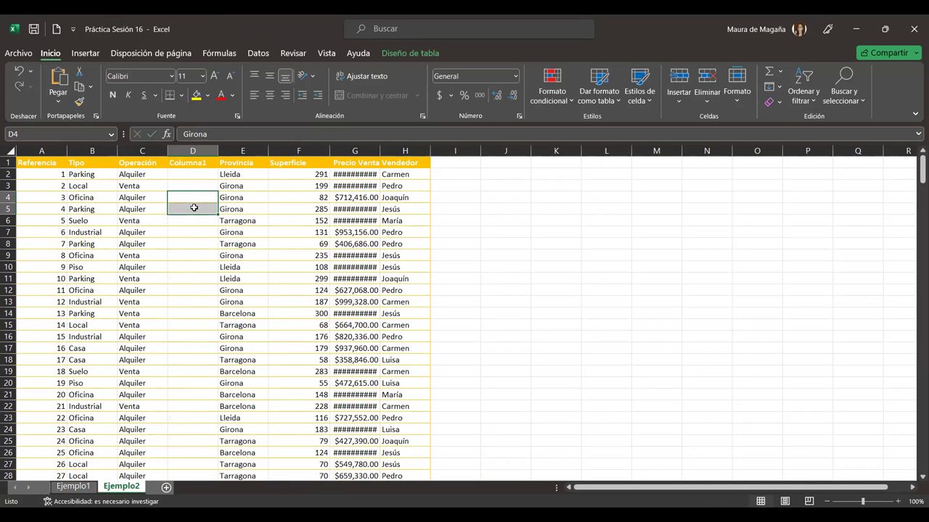
pyautogui.hotkey('ctrl', 'z')
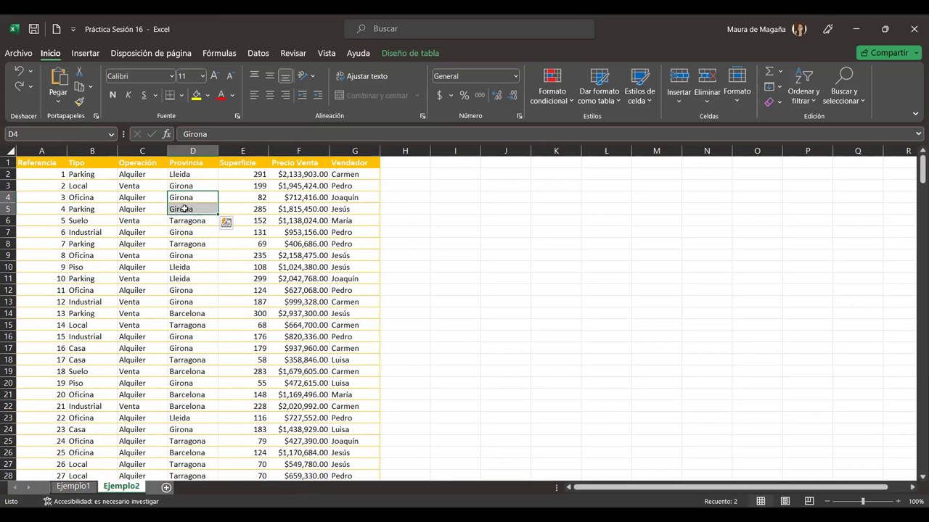
pyautogui.click(184, 209)
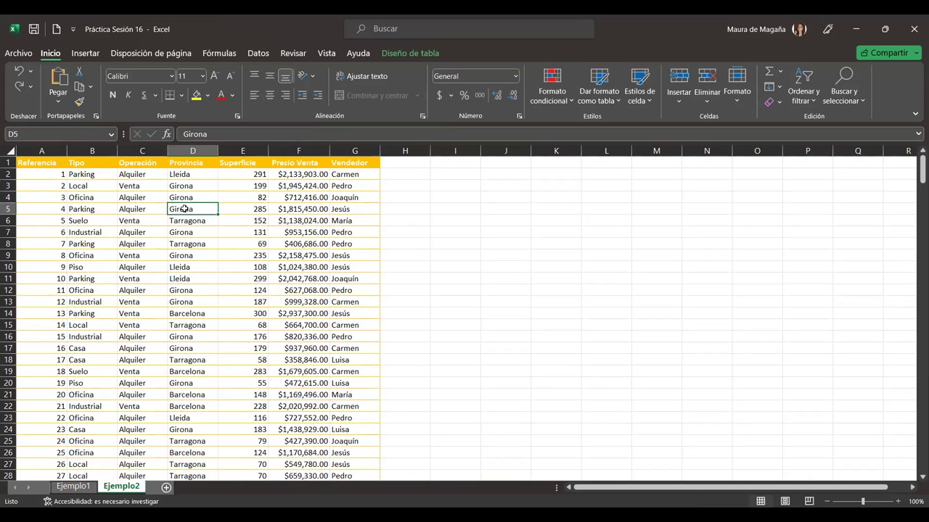
pyautogui.click(255, 299)
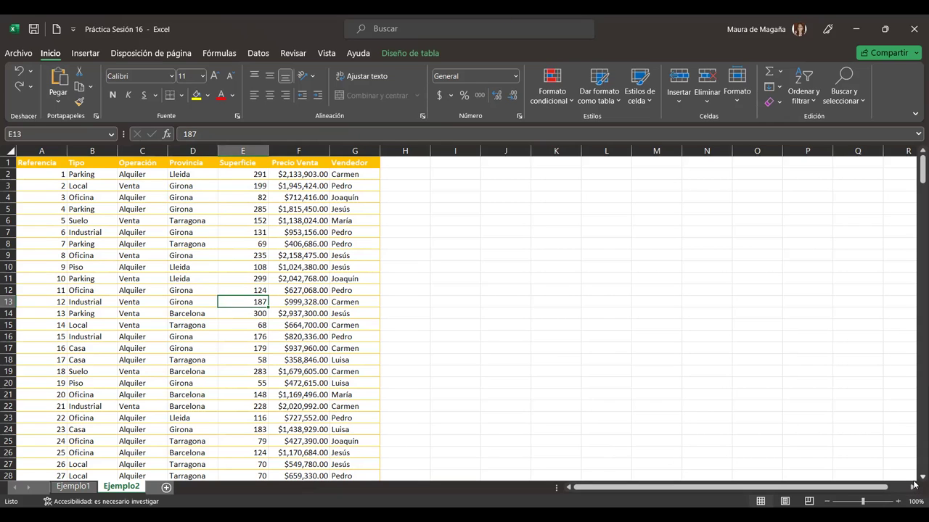
pyautogui.scroll(-1, 914, 485)
pyautogui.scroll(-1, 914, 484)
pyautogui.scroll(-3, 914, 485)
pyautogui.scroll(-3, 915, 485)
pyautogui.scroll(-3, 914, 485)
pyautogui.scroll(-3, 914, 484)
pyautogui.scroll(-3, 914, 484)
pyautogui.scroll(-3, 914, 484)
pyautogui.scroll(-1, 914, 485)
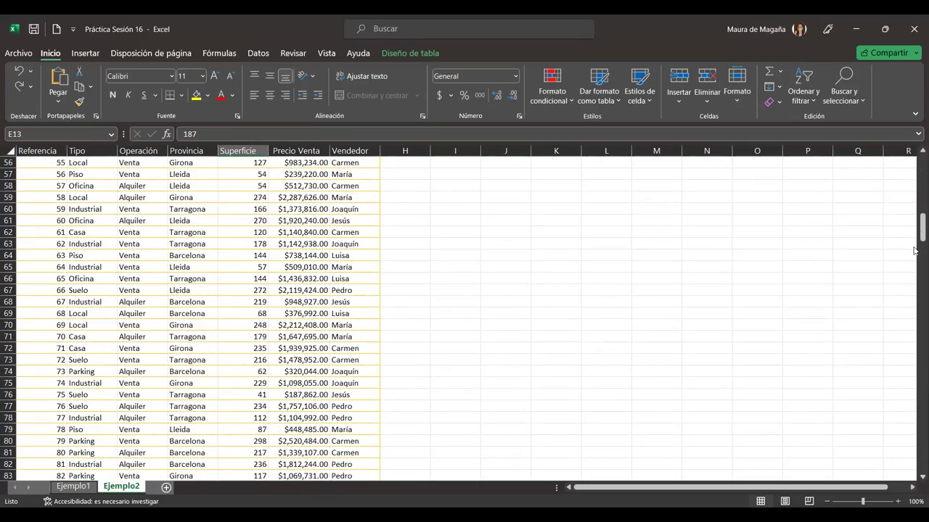
pyautogui.moveTo(915, 220); pyautogui.dragTo(914, 475)
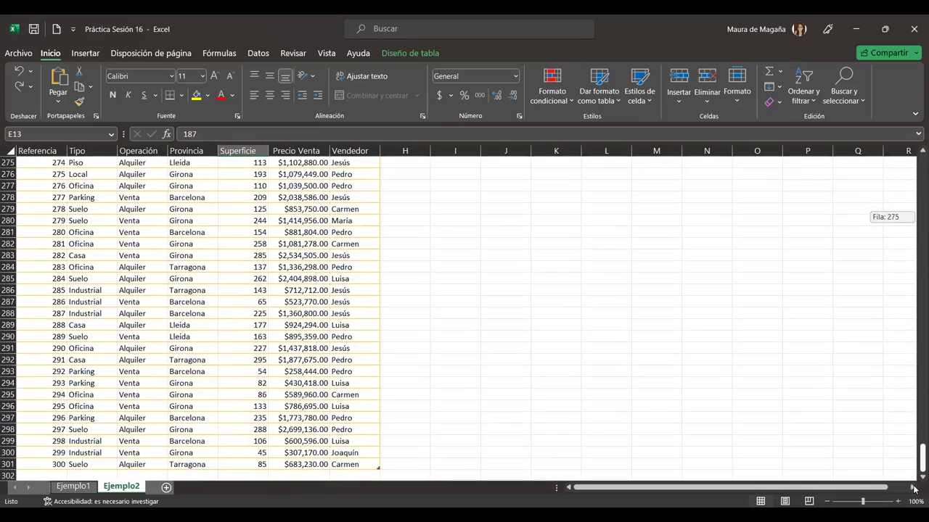
pyautogui.moveTo(914, 475); pyautogui.dragTo(914, 161)
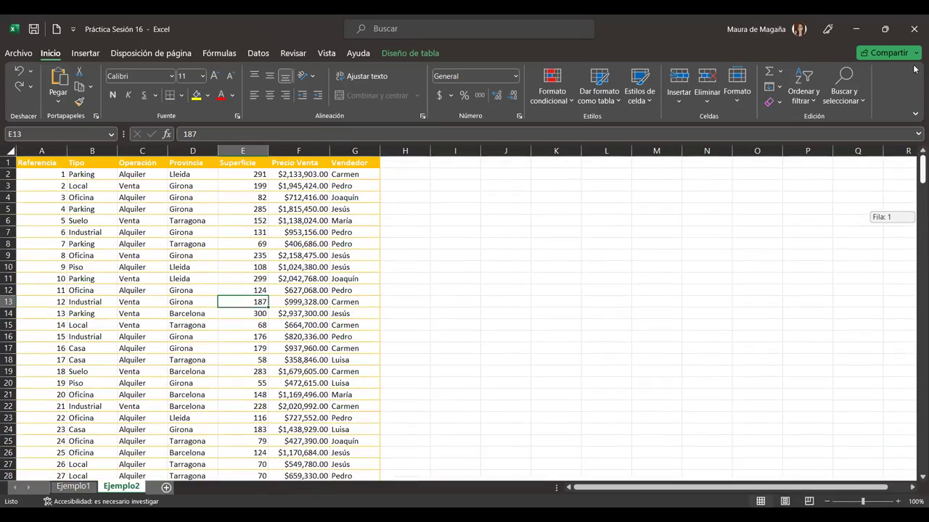
pyautogui.click(360, 175)
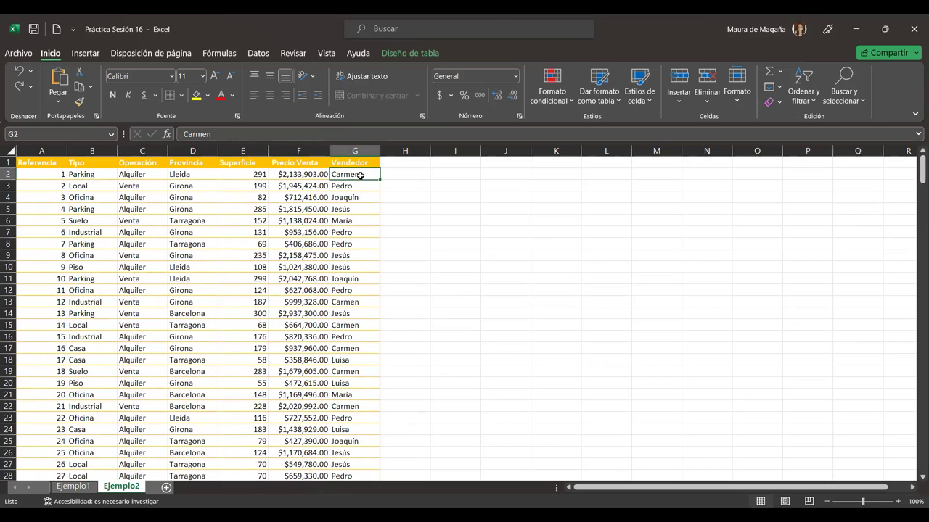
pyautogui.hotkey('ctrl', 'Down')
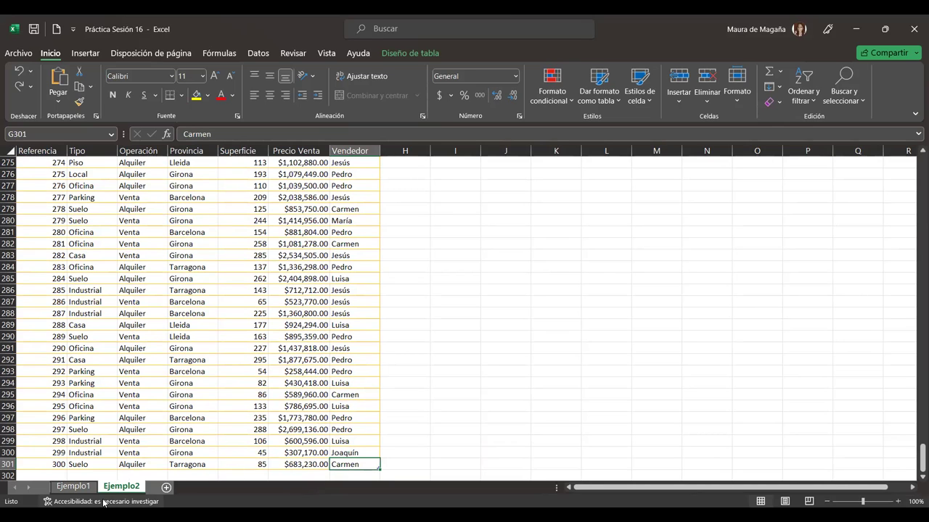
pyautogui.click(390, 455)
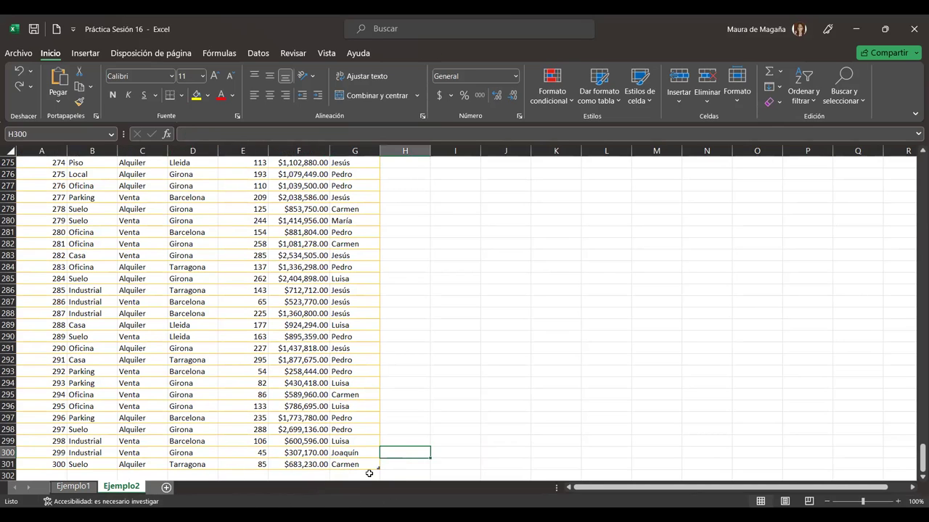
pyautogui.click(297, 455)
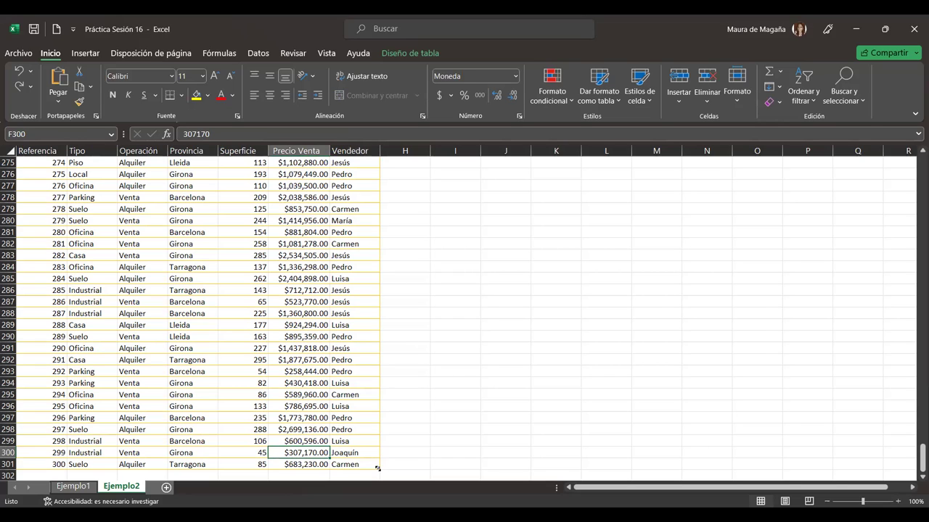
# Resize Tabla3 to column H and row 303, adding an empty Columna1 and two blank rows
pyautogui.moveTo(386, 470); pyautogui.dragTo(438, 471)
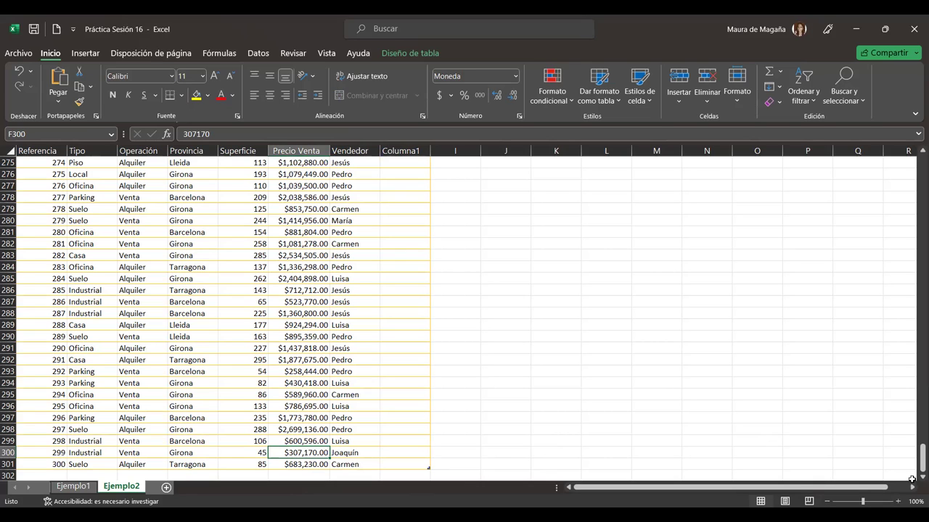
pyautogui.scroll(-4, 914, 480)
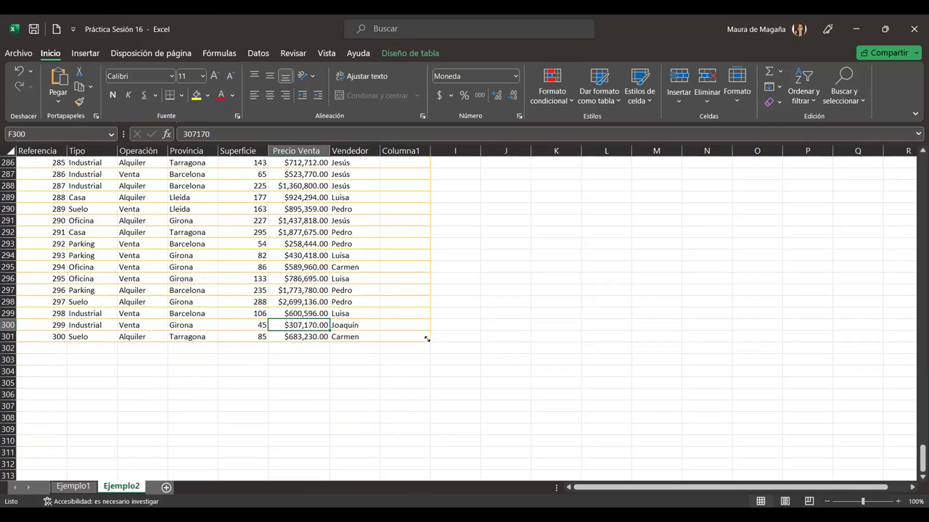
pyautogui.moveTo(427, 339); pyautogui.dragTo(429, 365)
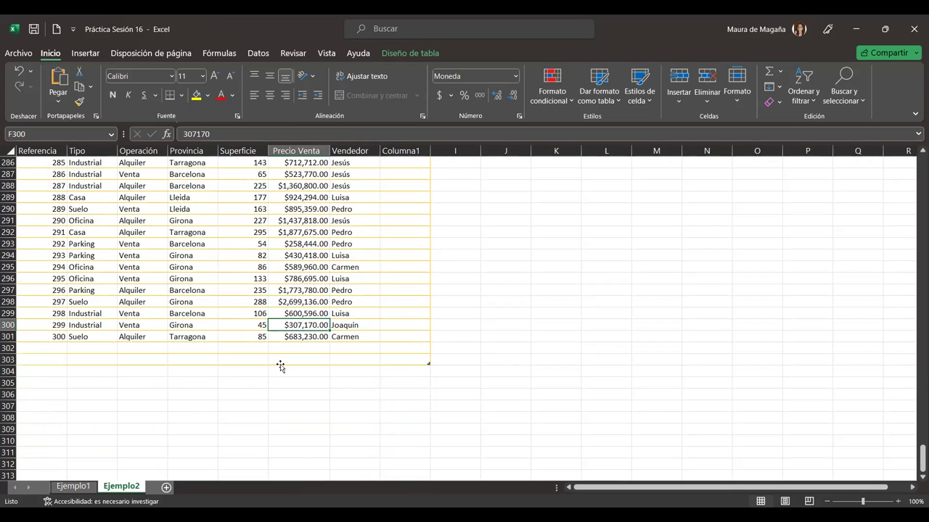
pyautogui.click(255, 357)
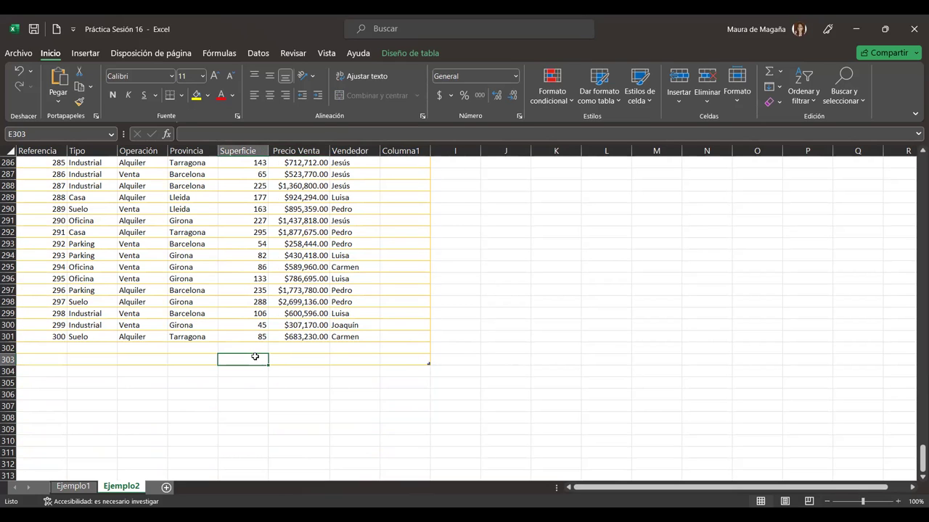
pyautogui.click(380, 357)
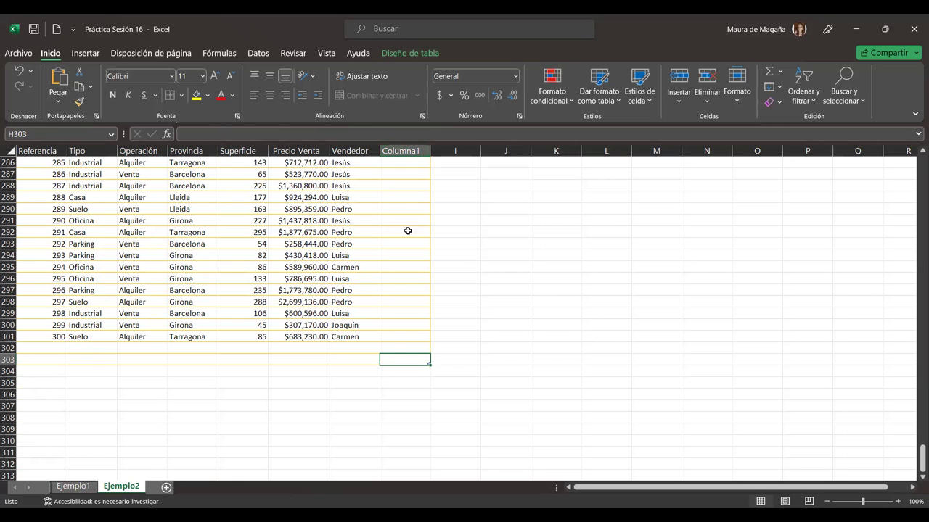
# Check the table's extent, then rename header H1 from Columna1 to Comisión
pyautogui.hotkey('ctrl', 'Up')
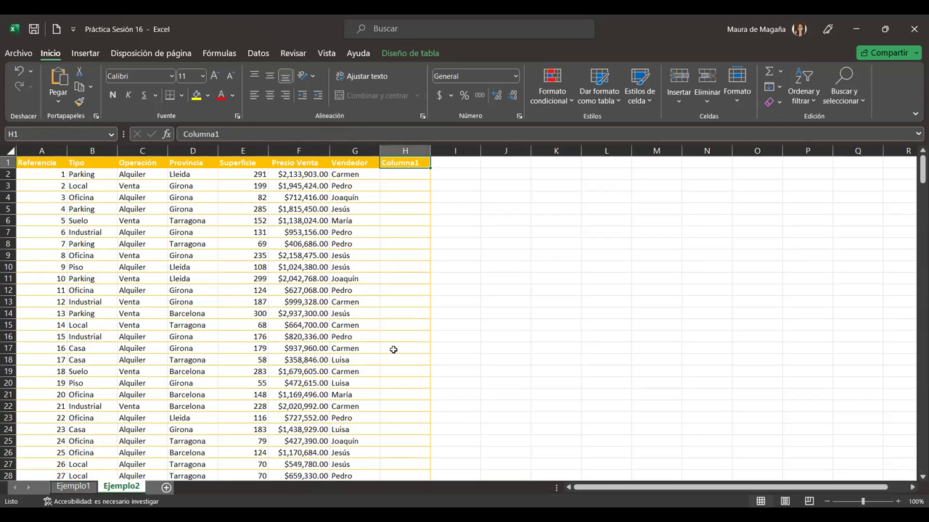
pyautogui.hotkey('ctrl', 'End')
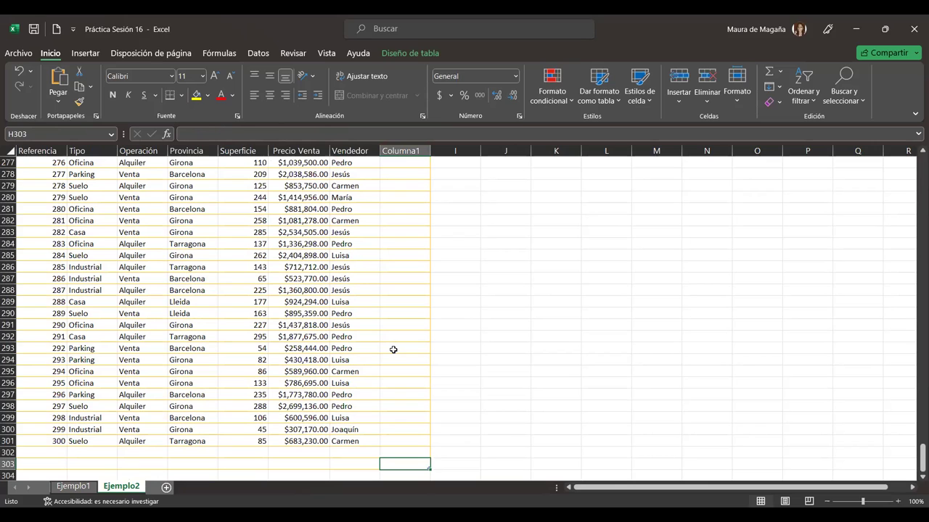
pyautogui.hotkey('ctrl', 'Up')
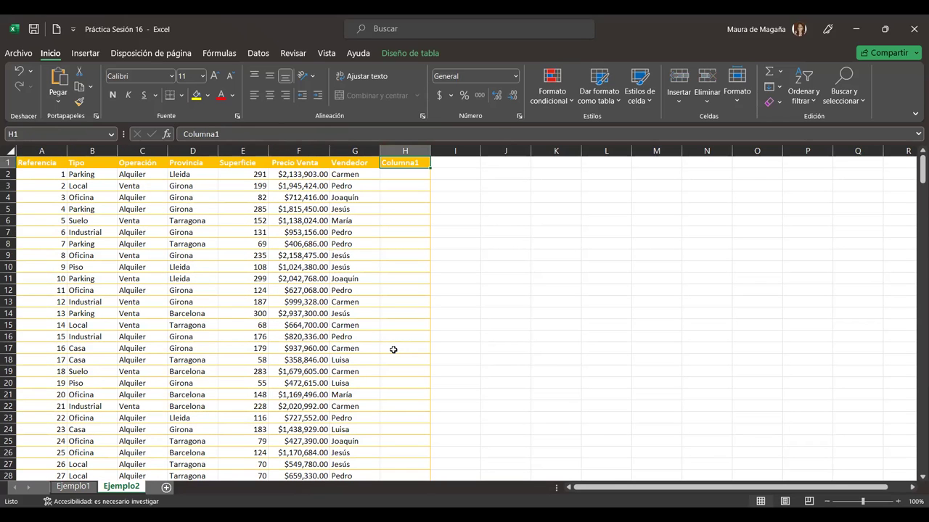
pyautogui.write('sión')
pyautogui.press('Return')
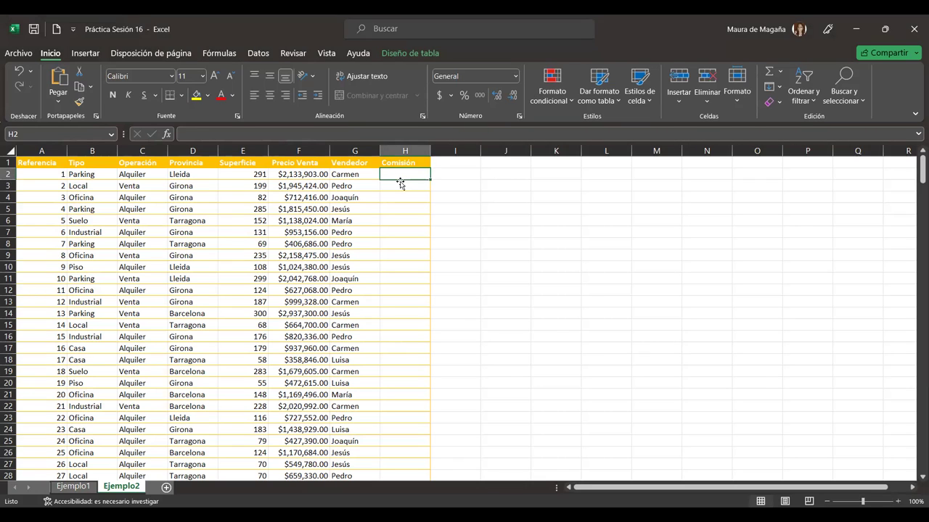
pyautogui.write('=')
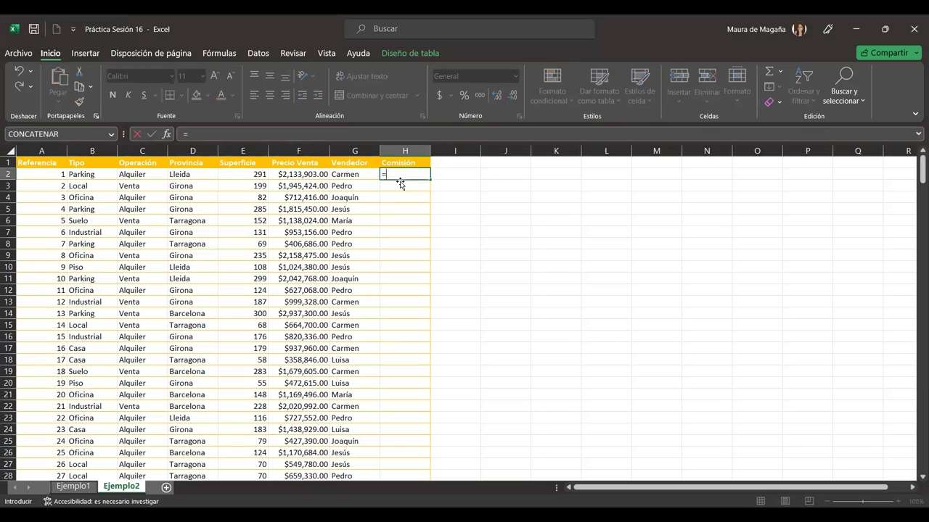
pyautogui.click(325, 174)
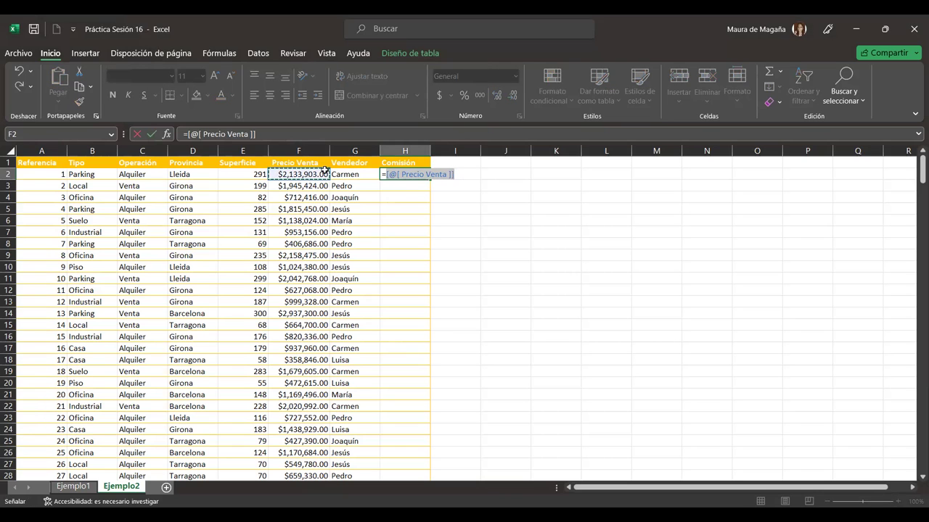
pyautogui.write('*5%')
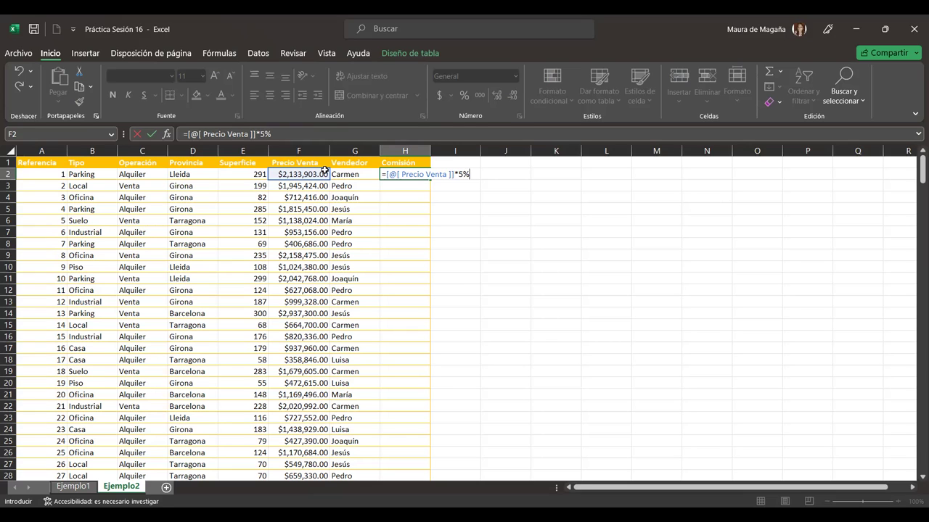
pyautogui.press('Return')
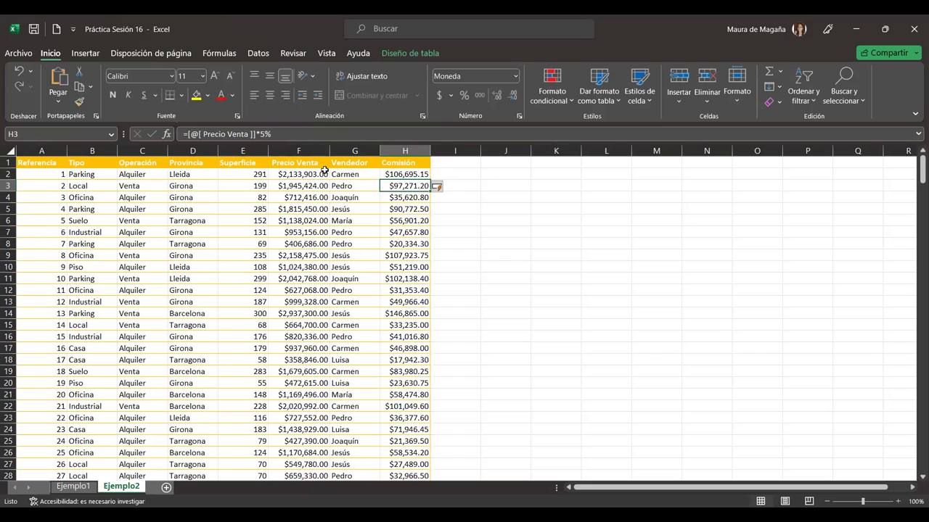
pyautogui.hotkey('ctrl', 'z')
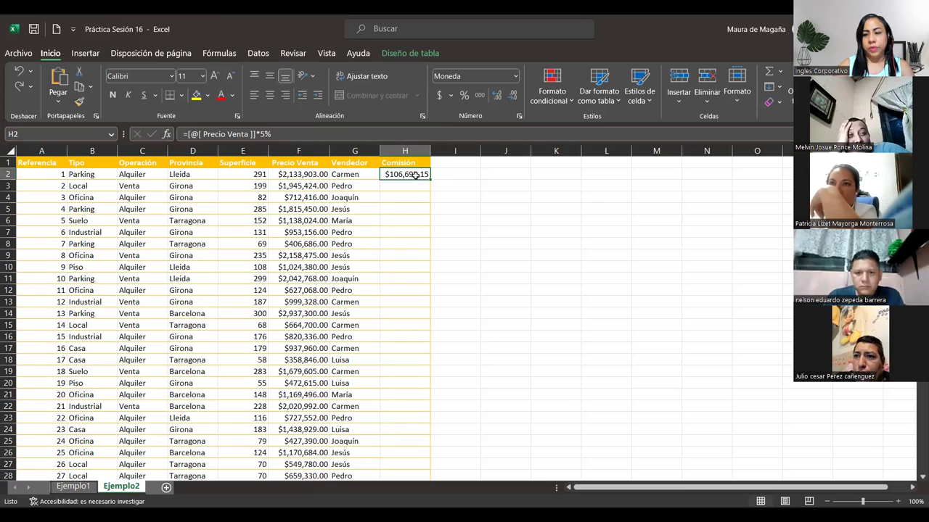
pyautogui.press('Delete')
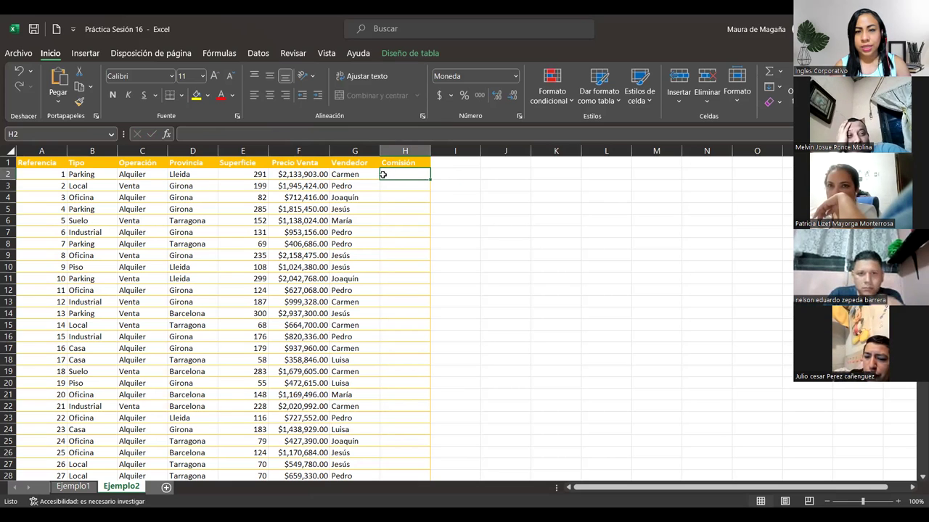
# Enter =[@[ Precio Venta ]]*5% in H2 so the Comisión column auto-fills
pyautogui.write('=')
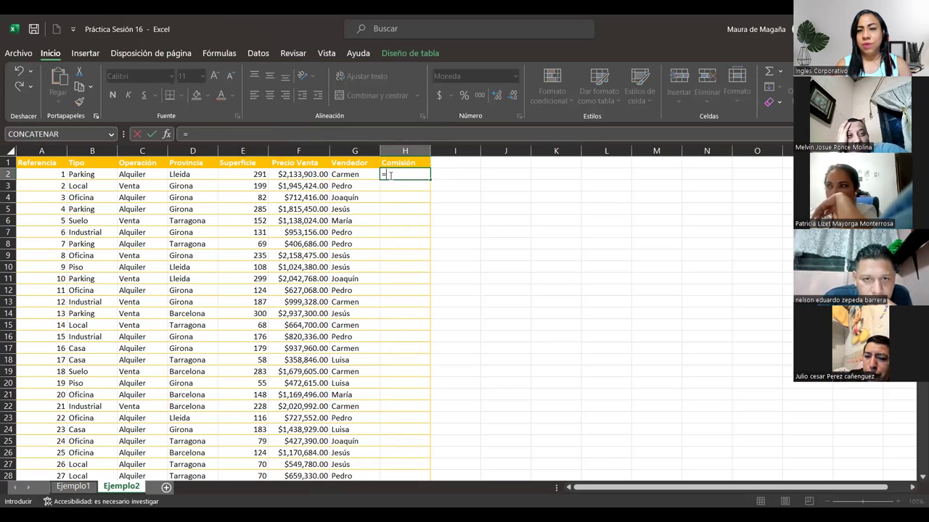
pyautogui.click(302, 176)
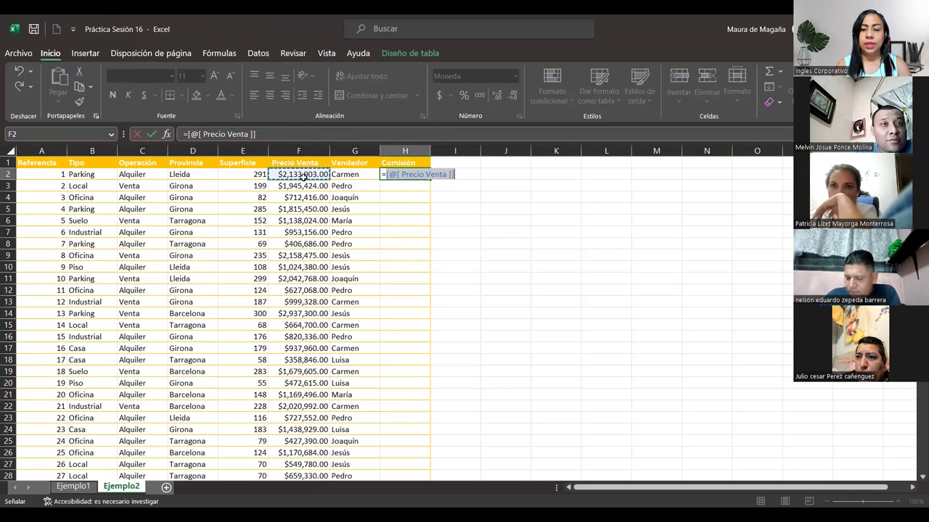
pyautogui.write('*')
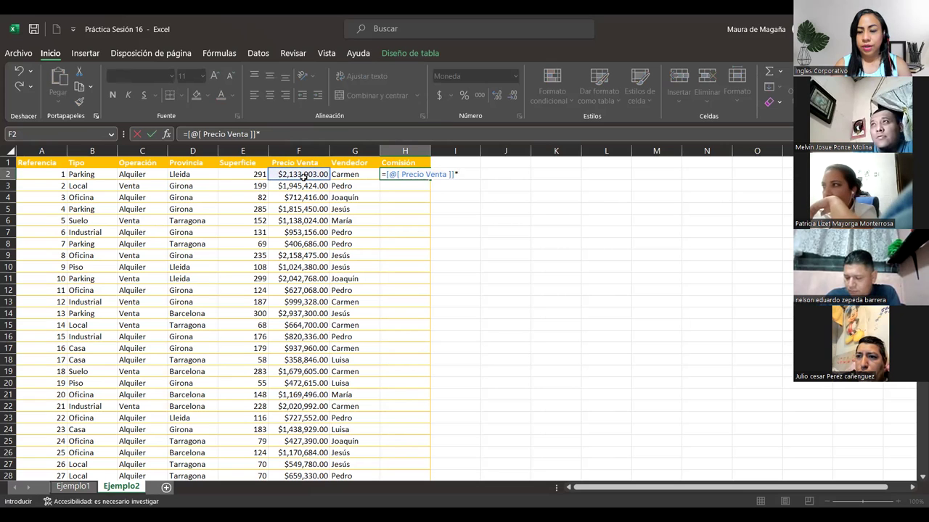
pyautogui.write('5%')
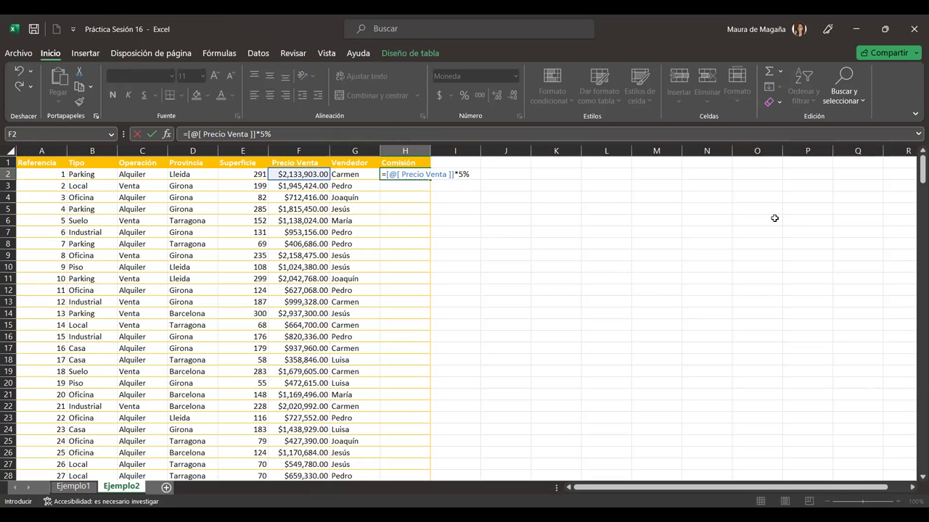
pyautogui.press('Return')
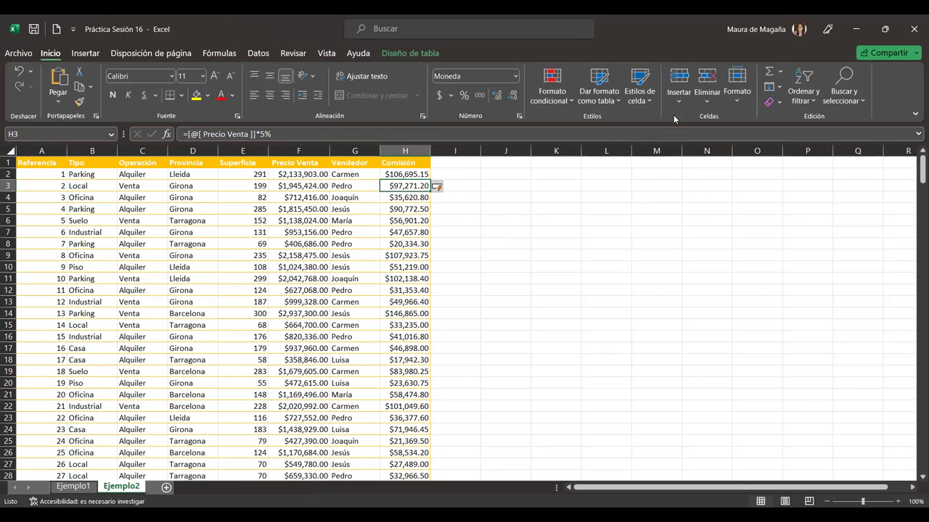
# Fill the top row J2:L2 of a new grid beside the table with gold
pyautogui.click(609, 101)
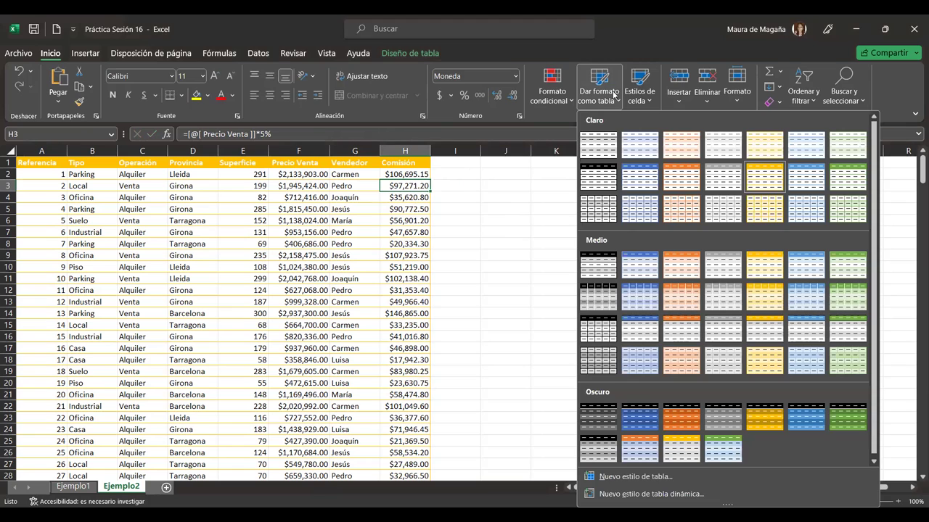
pyautogui.click(293, 223)
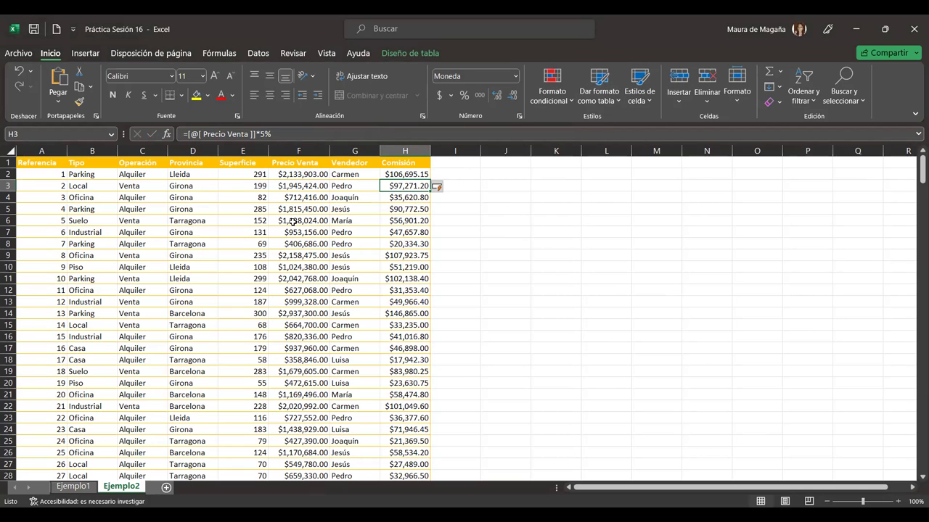
pyautogui.click(507, 231)
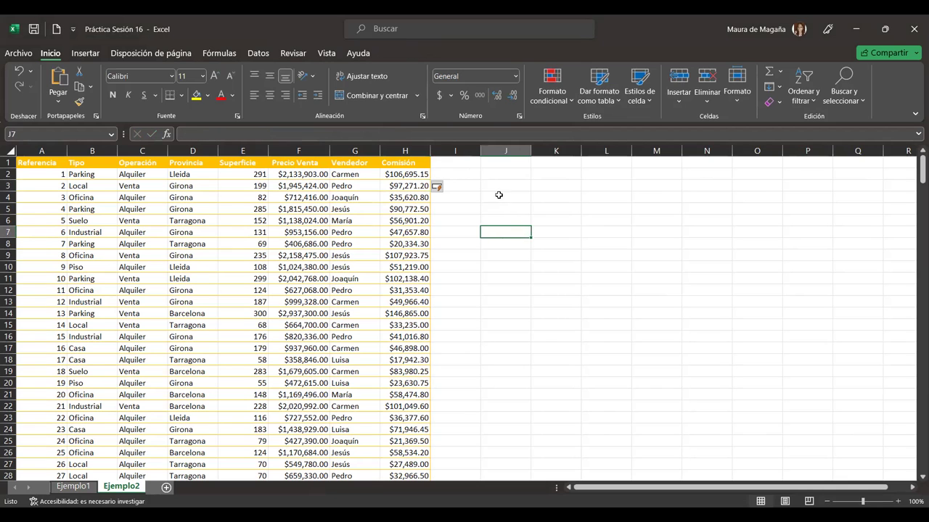
pyautogui.moveTo(500, 174); pyautogui.dragTo(626, 269)
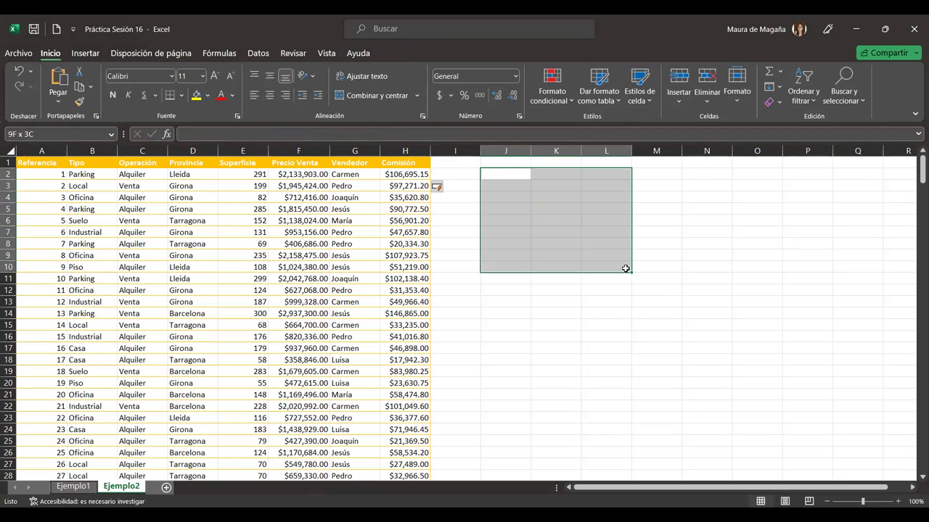
pyautogui.click(606, 217)
pyautogui.moveTo(497, 174); pyautogui.dragTo(620, 178)
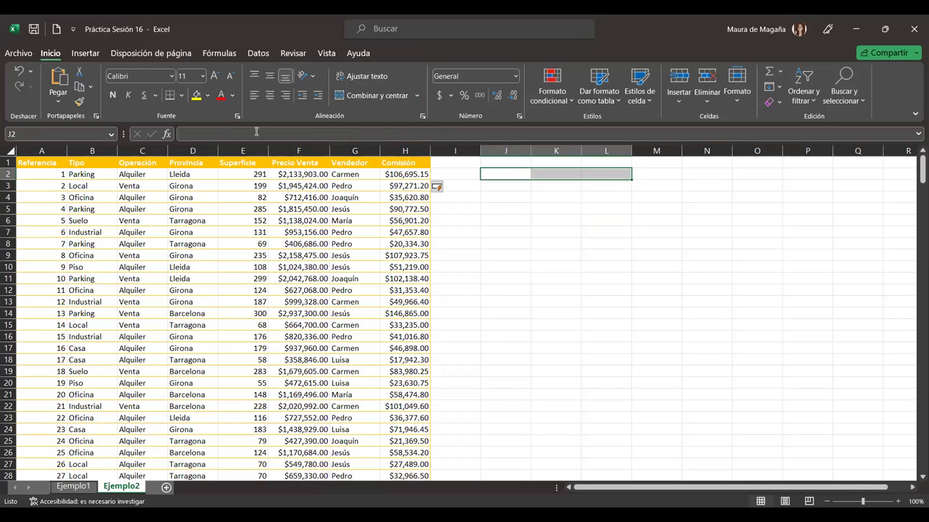
pyautogui.click(207, 98)
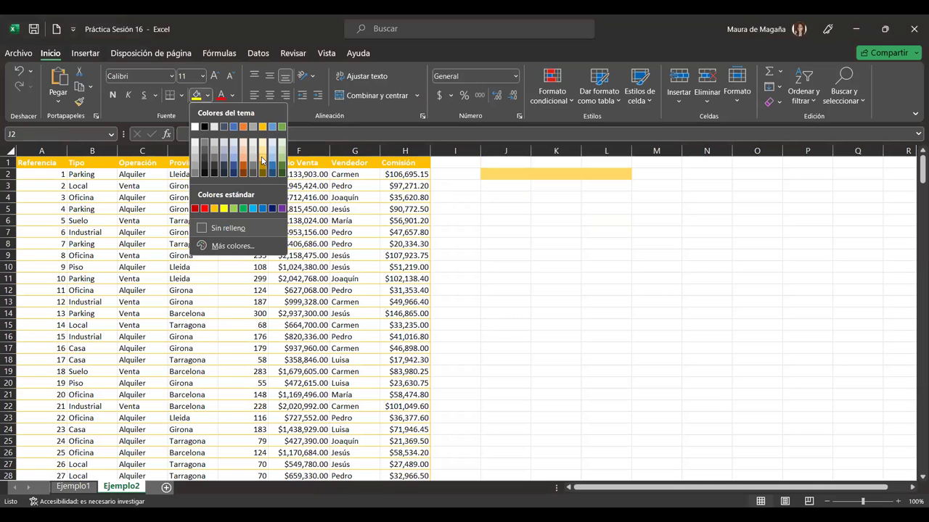
pyautogui.click(262, 154)
# Apply gold-coloured borders to every cell of the J2:L7 grid
pyautogui.moveTo(514, 187)
pyautogui.mouseDown()
pyautogui.moveTo(609, 251)
pyautogui.moveTo(609, 233)
pyautogui.mouseUp()
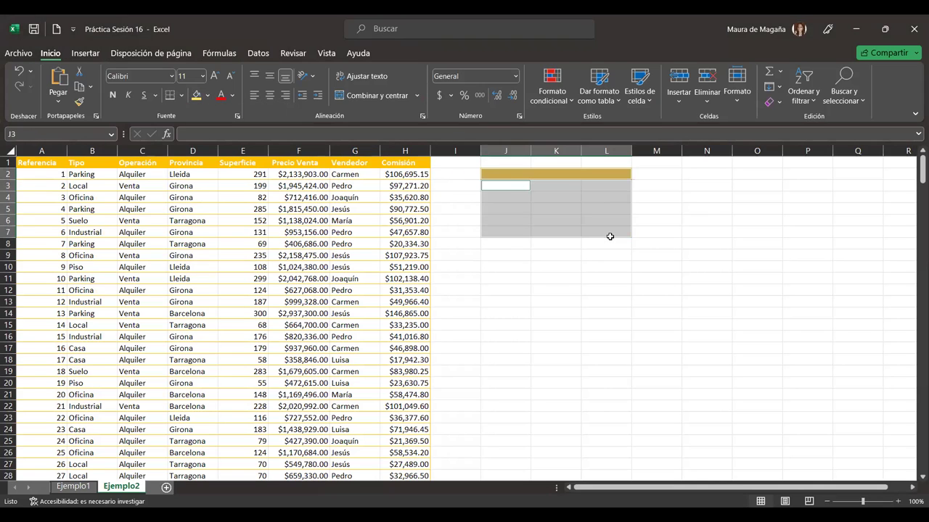
pyautogui.click(182, 98)
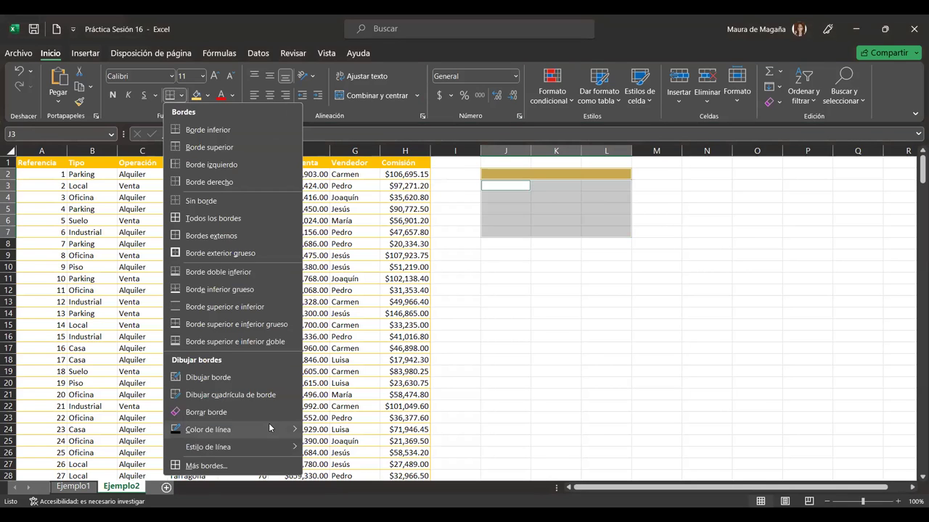
pyautogui.moveTo(270, 428)
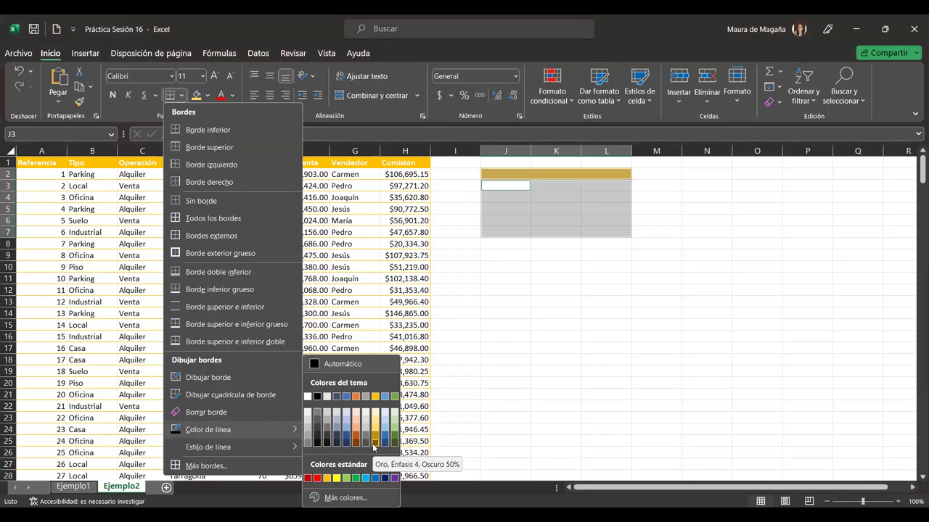
pyautogui.click(374, 448)
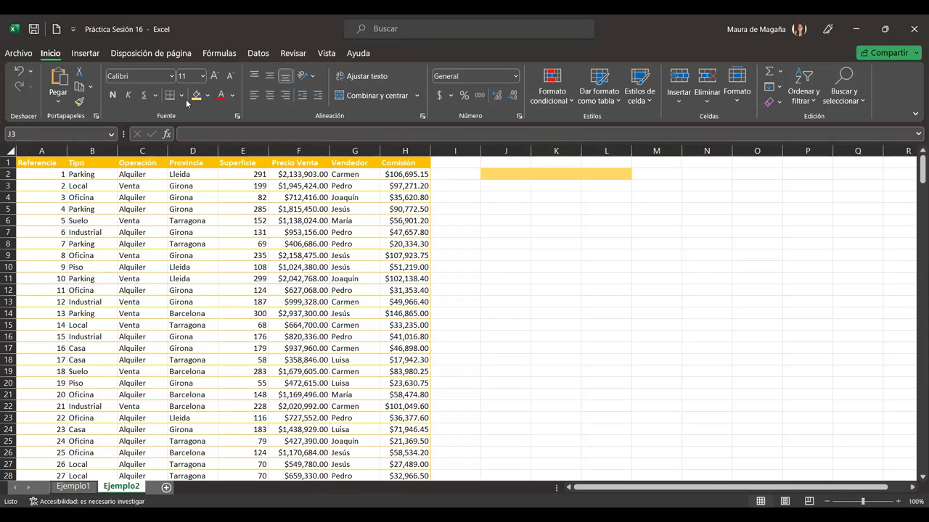
pyautogui.click(182, 97)
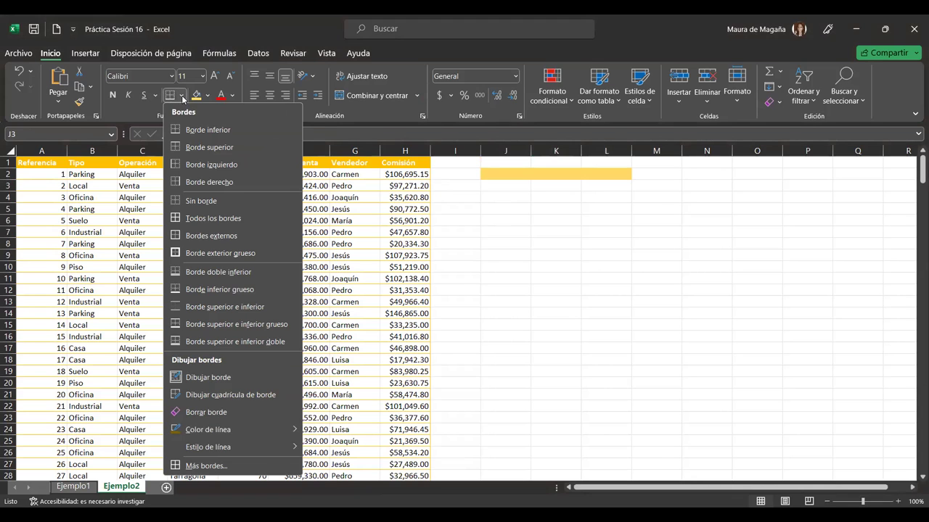
pyautogui.click(209, 219)
pyautogui.click(592, 218)
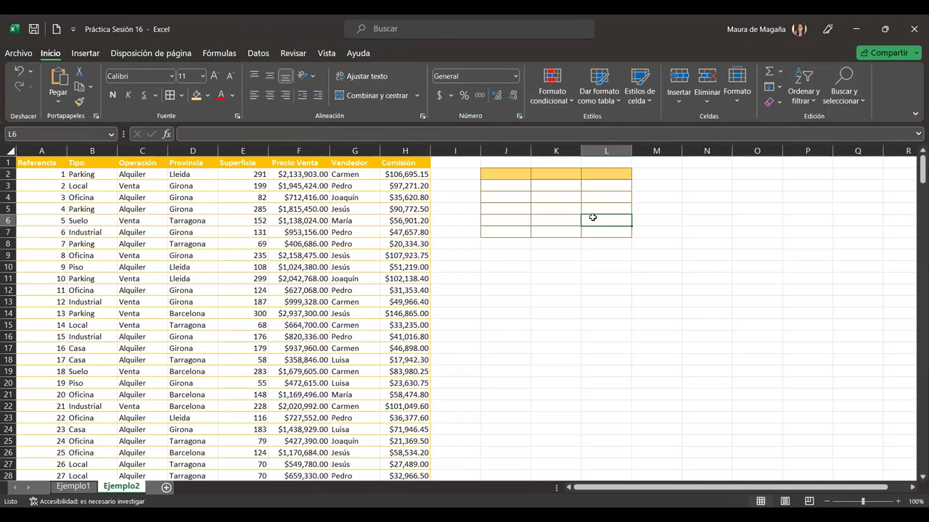
# Type the headers Referencia, Tipo and Operación into cells J2, K2 and L2
pyautogui.click(512, 176)
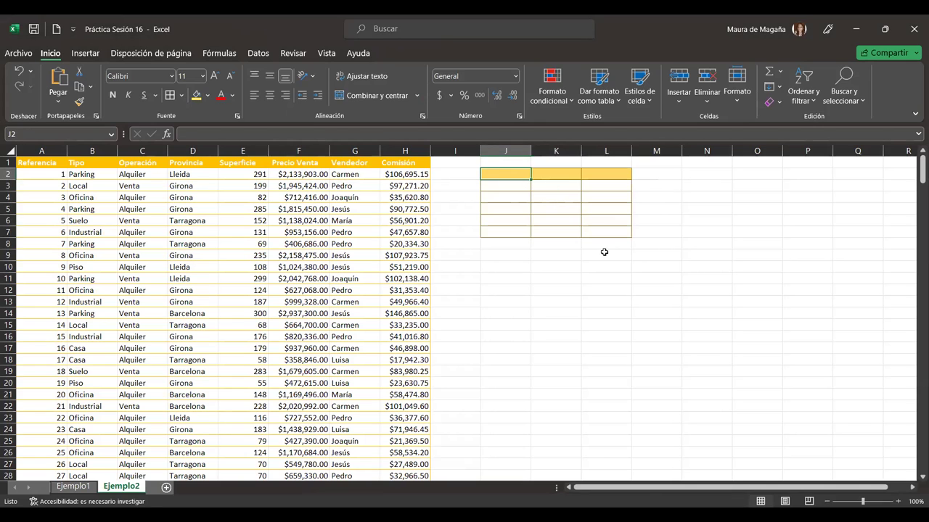
pyautogui.write('Referencia')
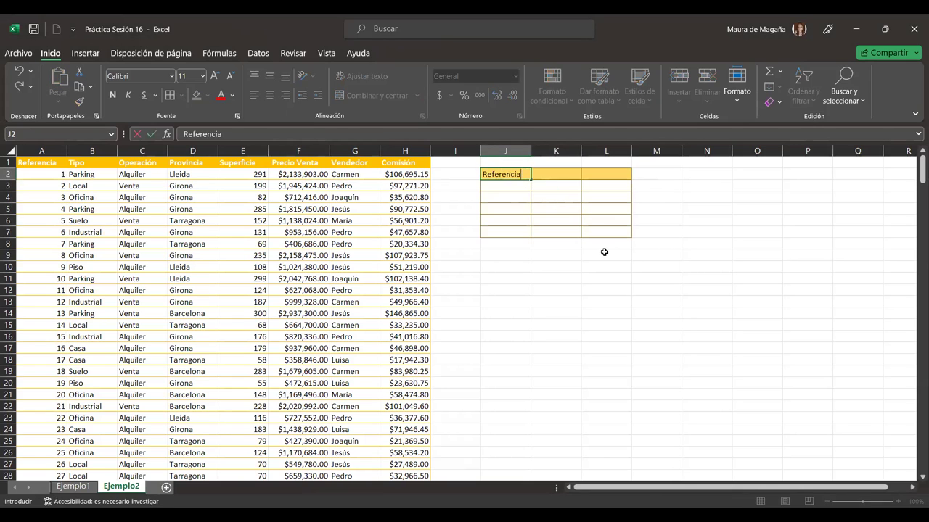
pyautogui.press('Tab')
pyautogui.write('Tipo')
pyautogui.press('Tab')
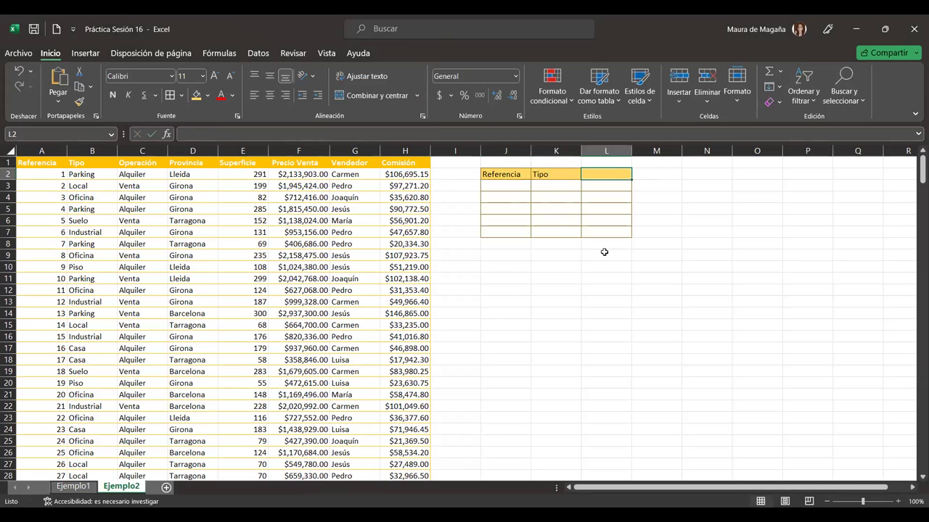
pyautogui.write('Operación')
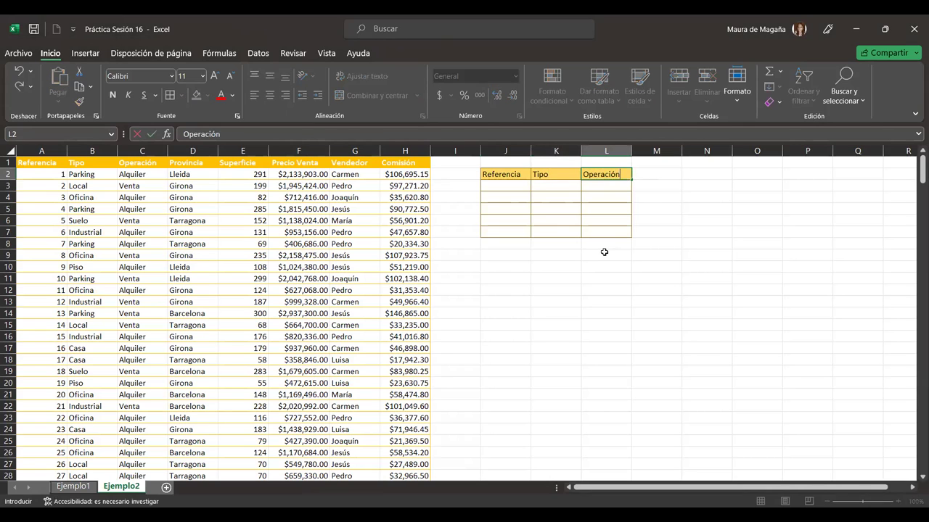
pyautogui.press('Return')
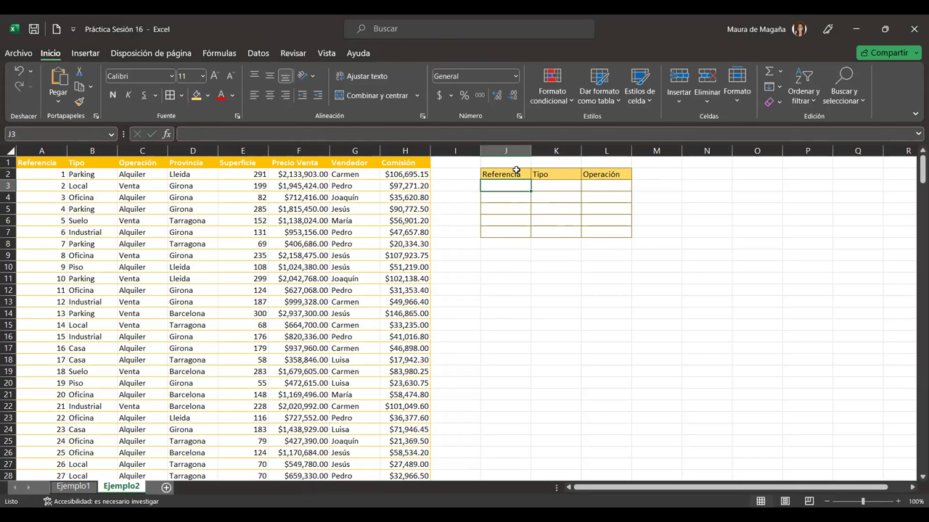
pyautogui.click(513, 170)
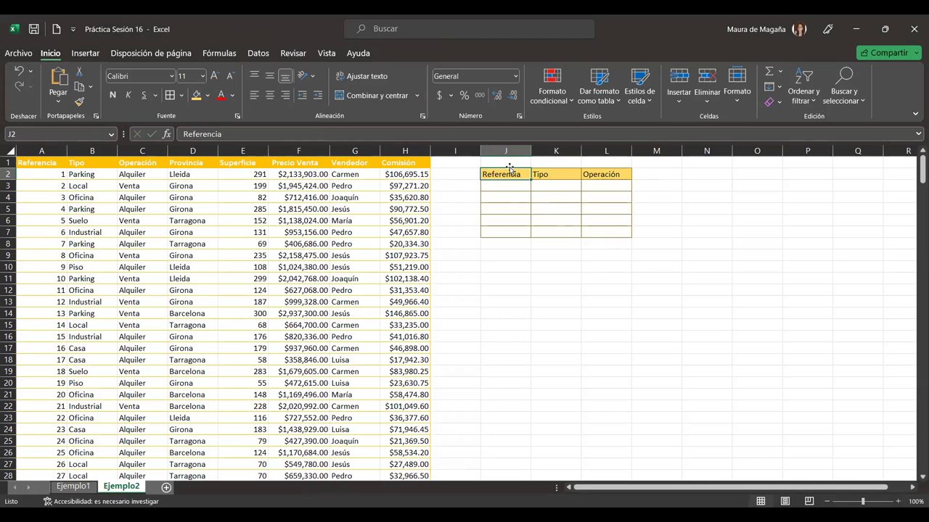
pyautogui.moveTo(506, 174)
pyautogui.mouseDown()
pyautogui.moveTo(584, 177)
pyautogui.moveTo(597, 230)
pyautogui.mouseUp()
pyautogui.click(584, 220)
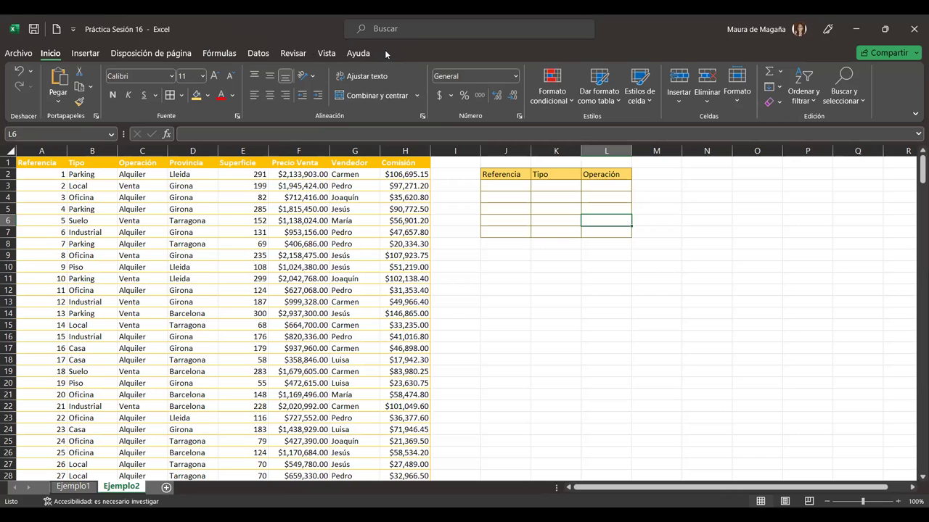
pyautogui.click(230, 206)
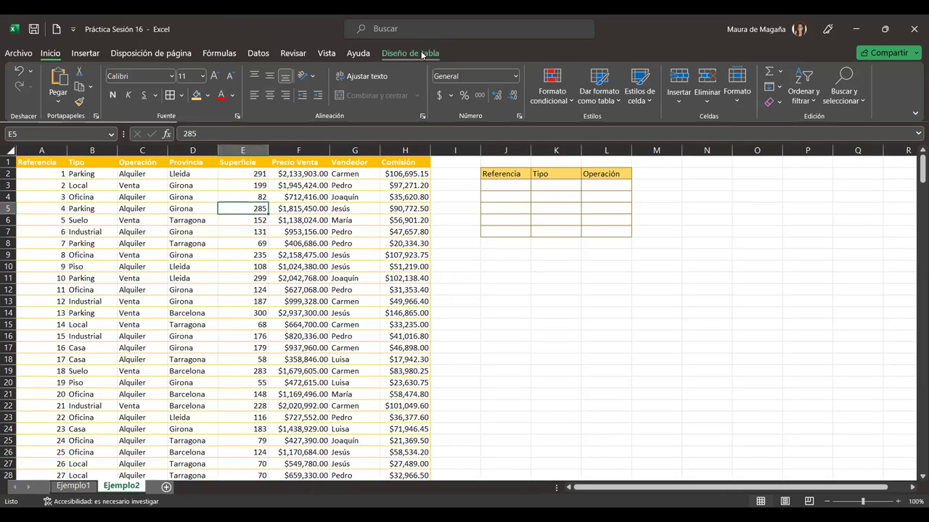
pyautogui.click(421, 53)
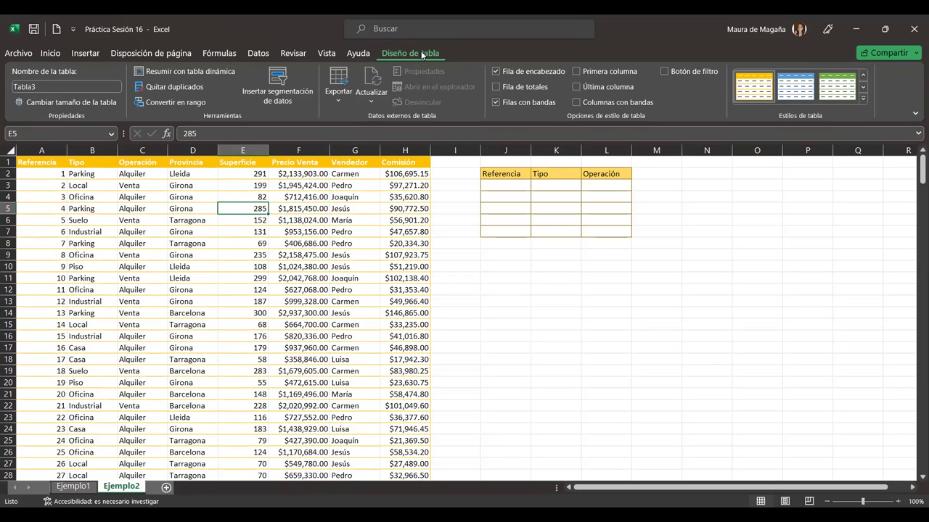
pyautogui.click(504, 174)
pyautogui.moveTo(550, 178); pyautogui.dragTo(610, 223)
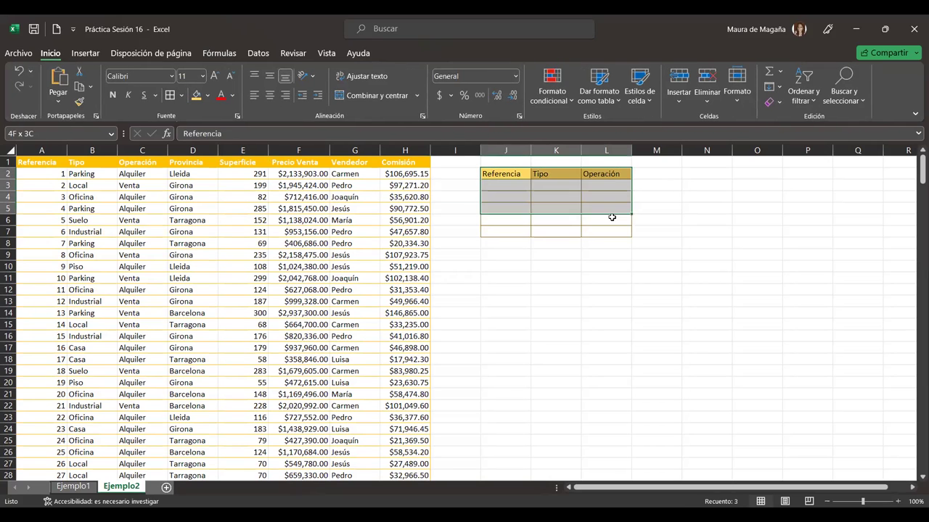
pyautogui.click(610, 222)
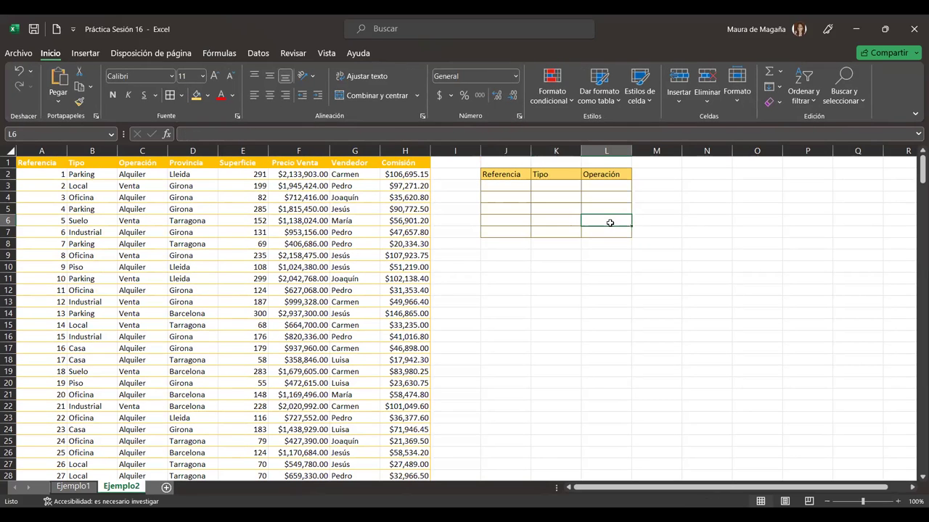
pyautogui.click(516, 176)
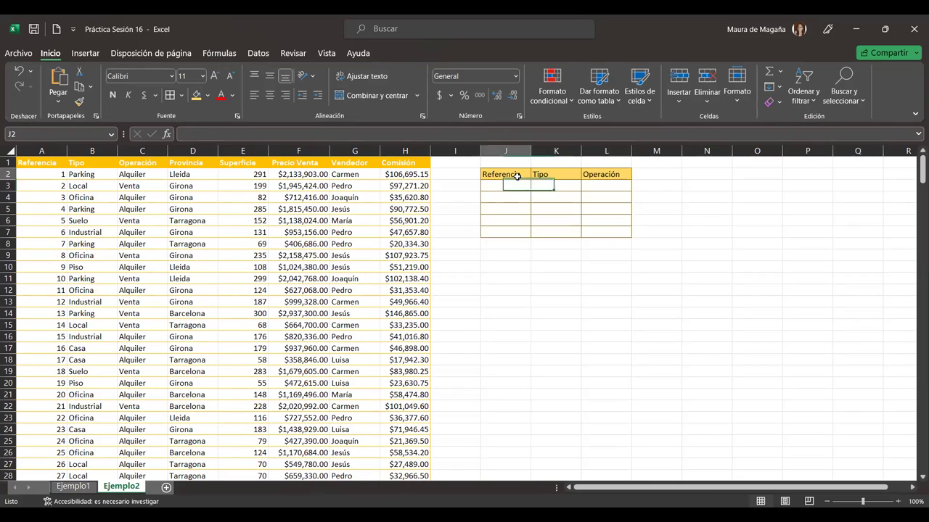
pyautogui.press('Right')
pyautogui.press('Right')
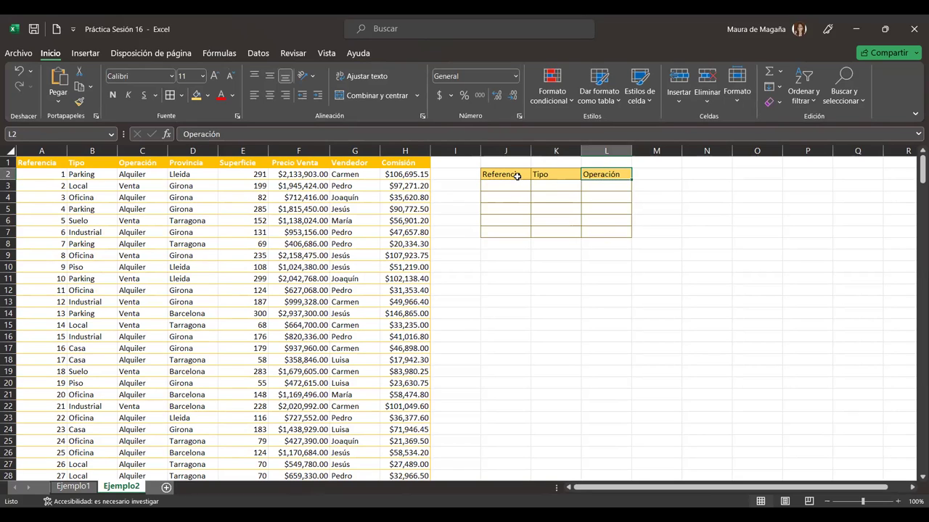
pyautogui.press('Down')
pyautogui.press('Left')
pyautogui.press('Left')
pyautogui.press('Down')
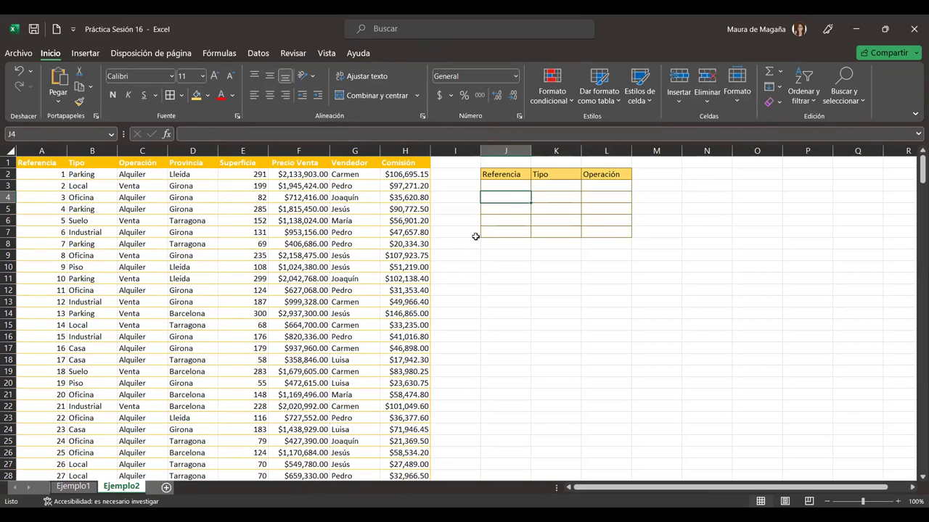
pyautogui.click(408, 231)
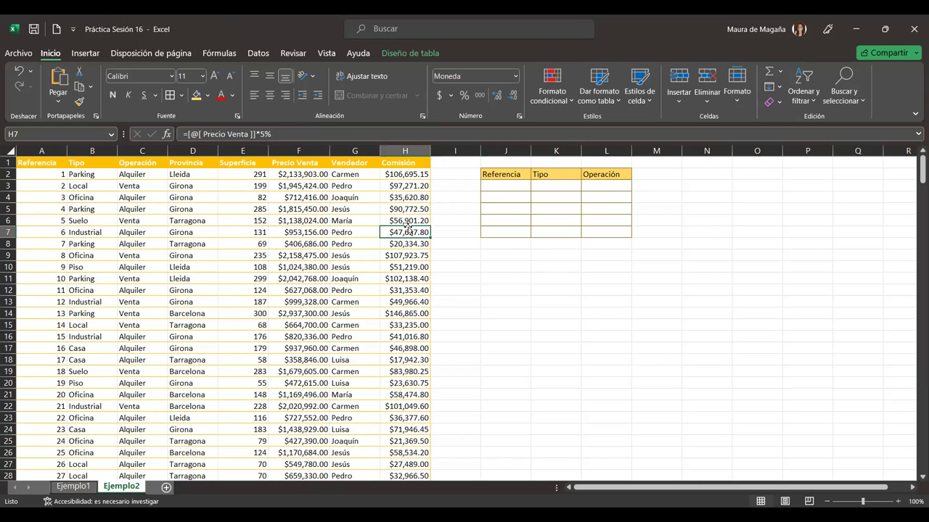
pyautogui.click(102, 187)
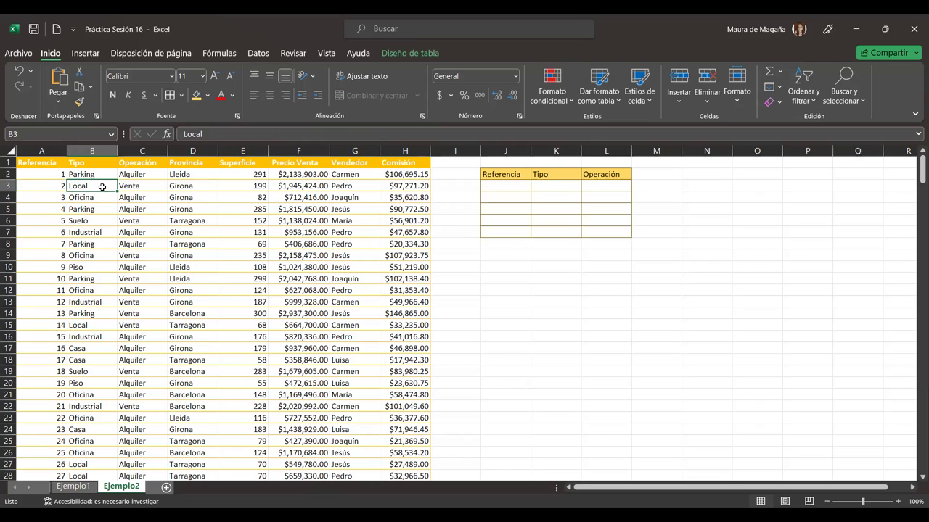
pyautogui.click(9, 174)
pyautogui.rightClick(10, 175)
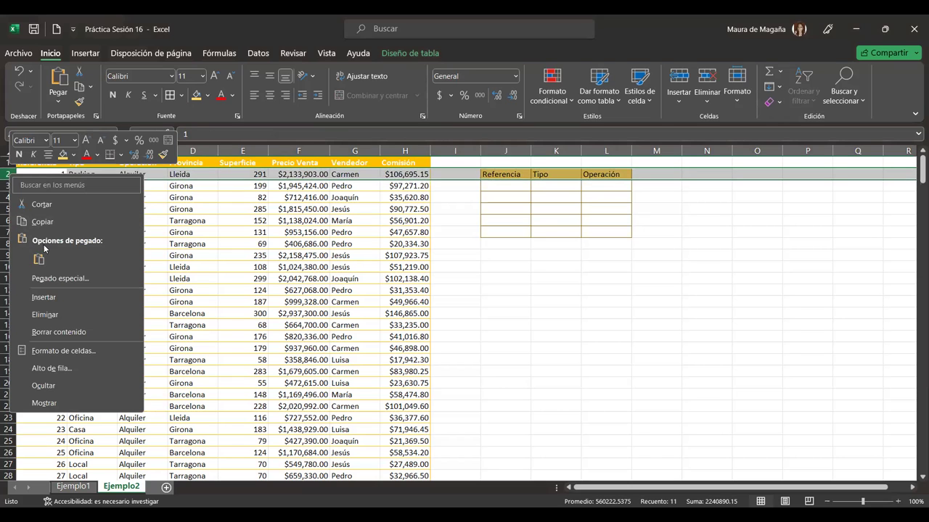
pyautogui.click(32, 294)
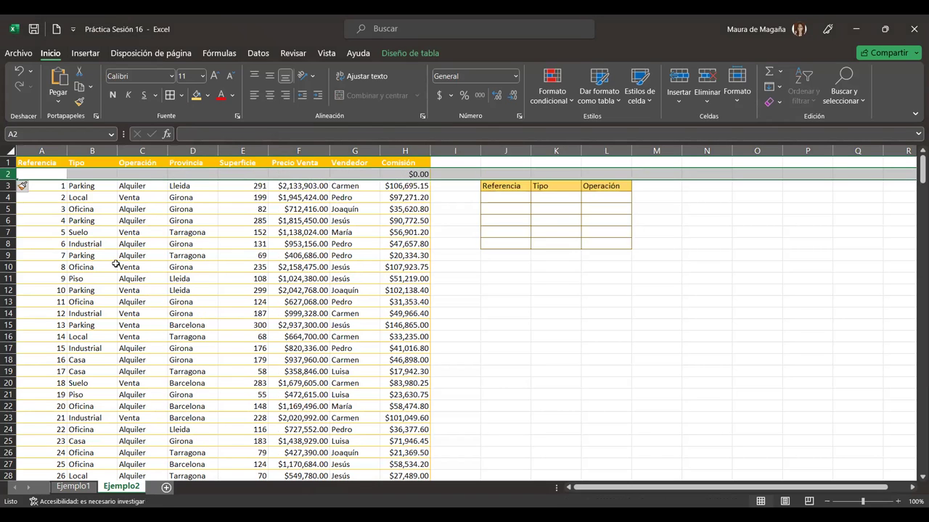
pyautogui.click(43, 173)
pyautogui.write('asd')
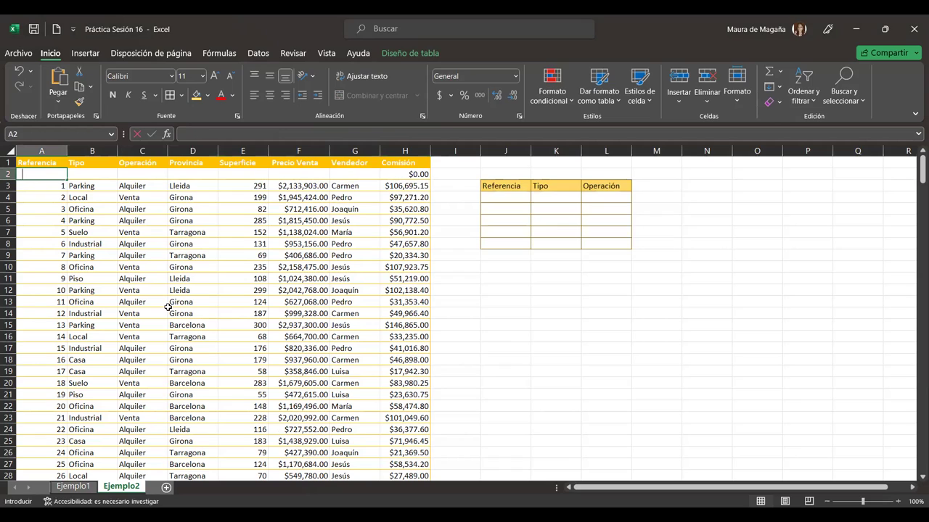
pyautogui.write('k')
pyautogui.press('BackSpace')
pyautogui.press('BackSpace')
pyautogui.press('BackSpace')
pyautogui.press('BackSpace')
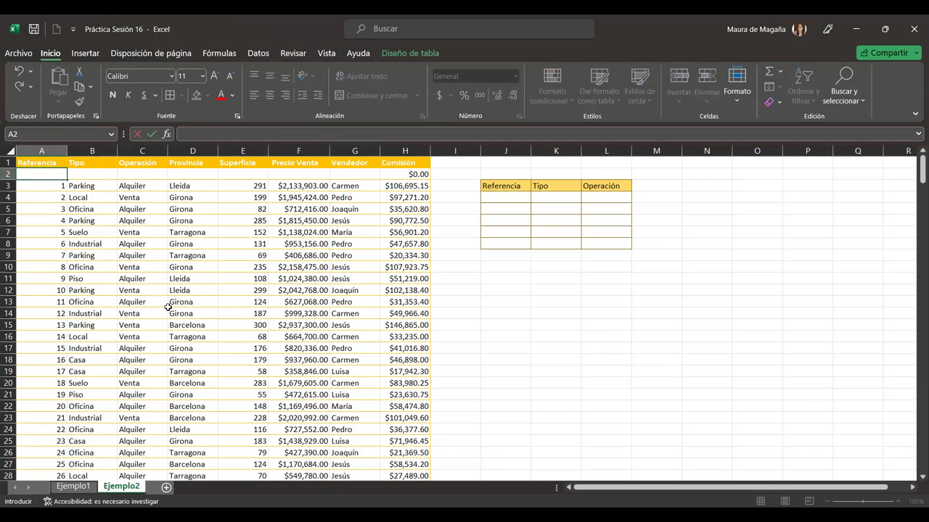
pyautogui.press('Escape')
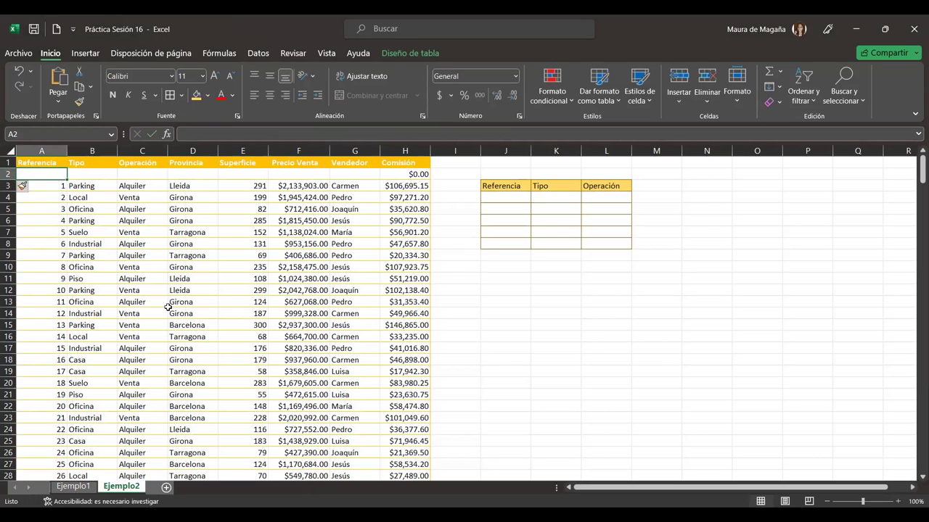
pyautogui.hotkey('shift', 'space')
pyautogui.hotkey('ctrl', '-')
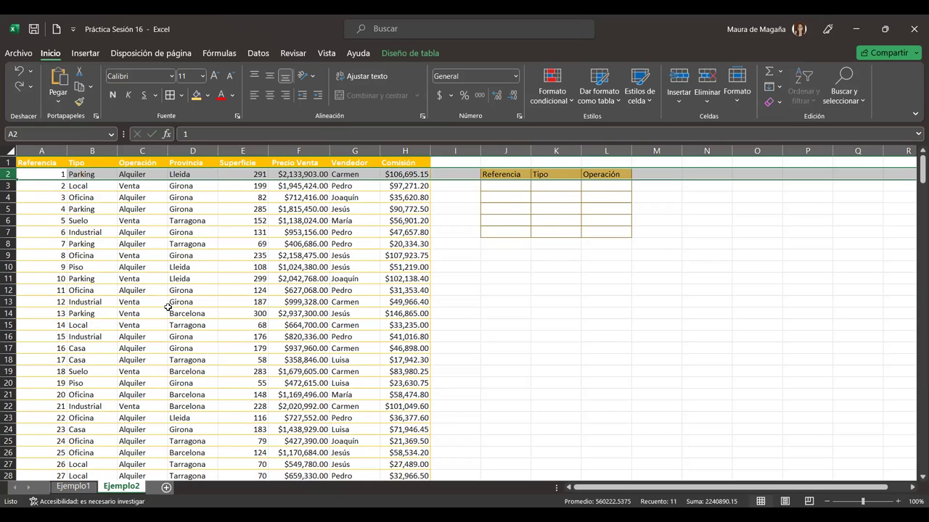
pyautogui.click(106, 314)
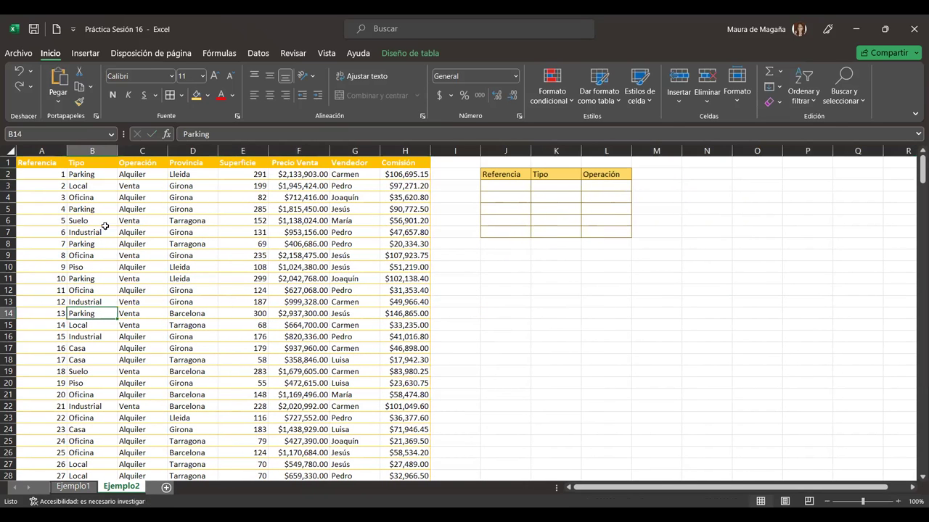
# Try a blue banded table style without banded rows, then undo to keep the original style
pyautogui.click(515, 183)
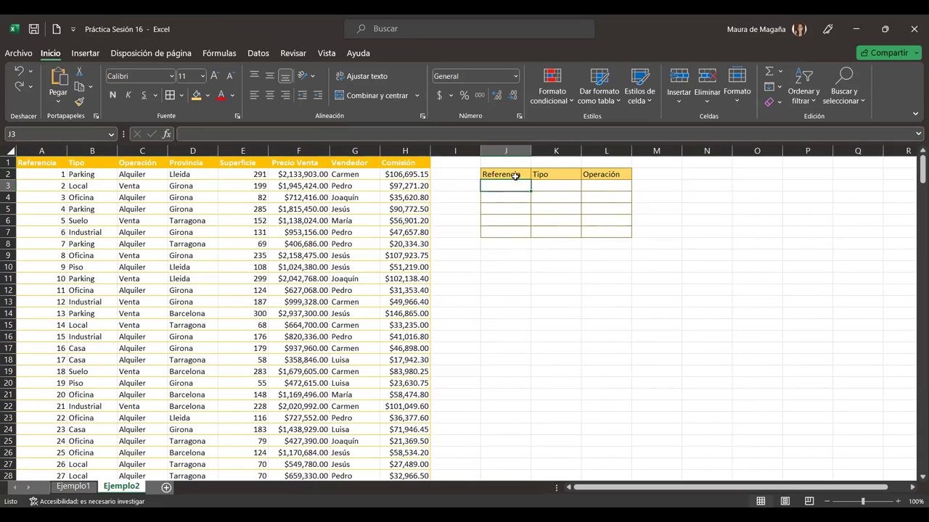
pyautogui.moveTo(515, 177); pyautogui.dragTo(603, 174)
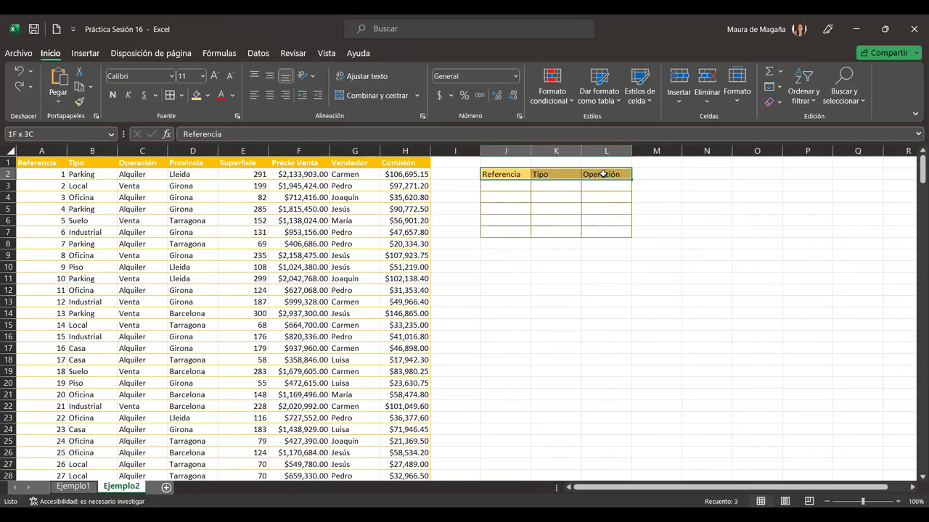
pyautogui.click(356, 209)
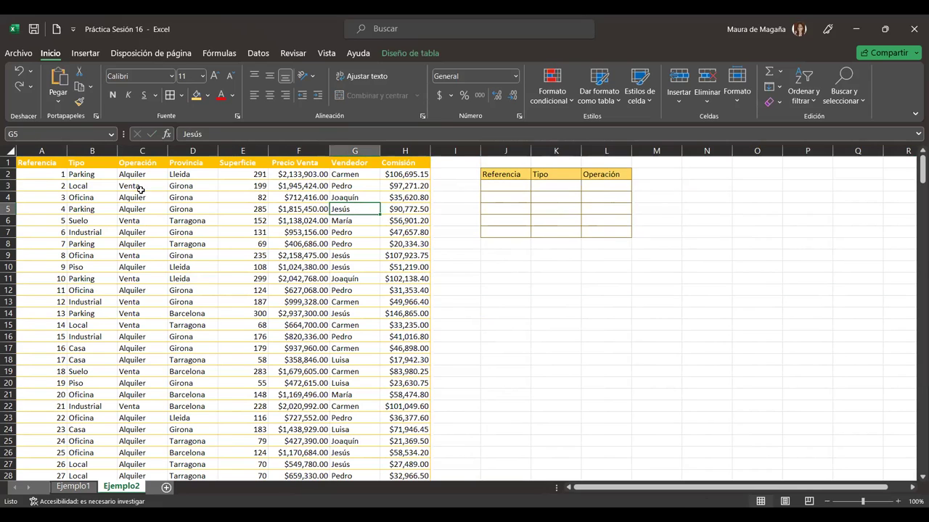
pyautogui.click(54, 176)
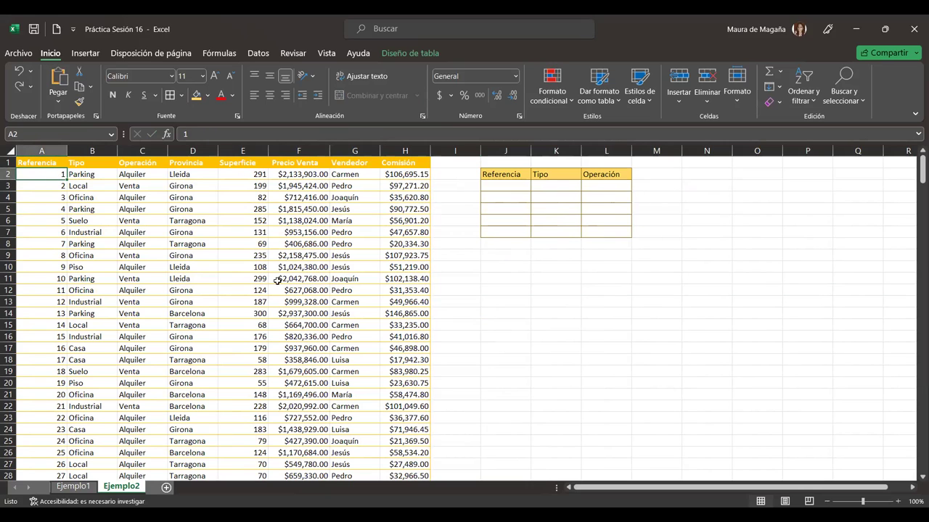
pyautogui.click(433, 53)
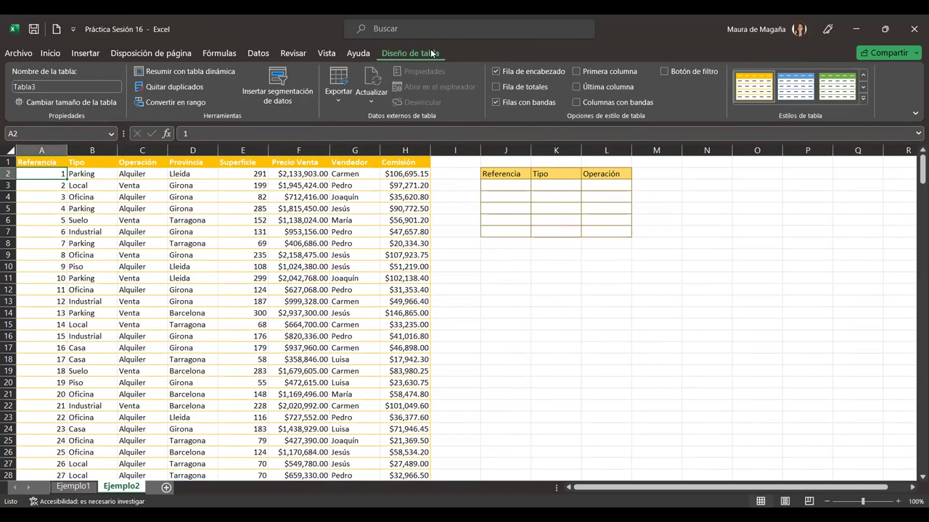
pyautogui.click(863, 102)
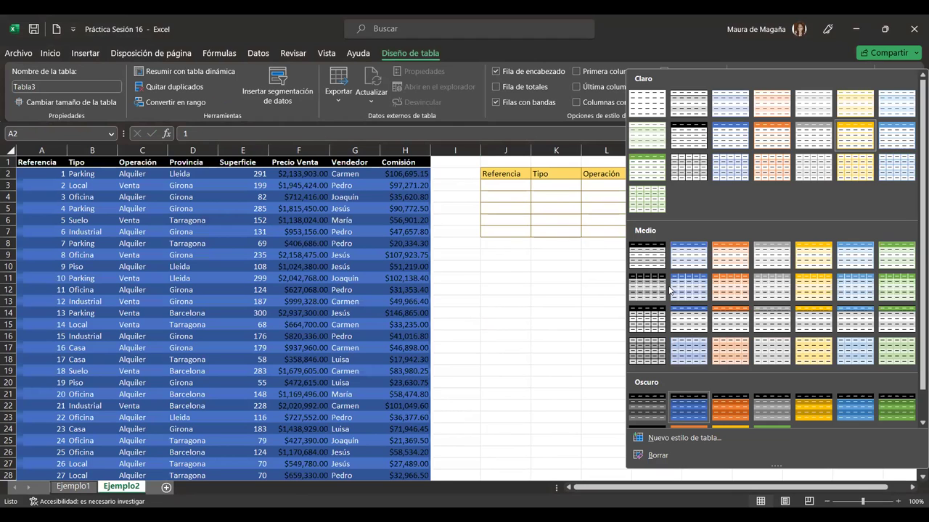
pyautogui.click(689, 251)
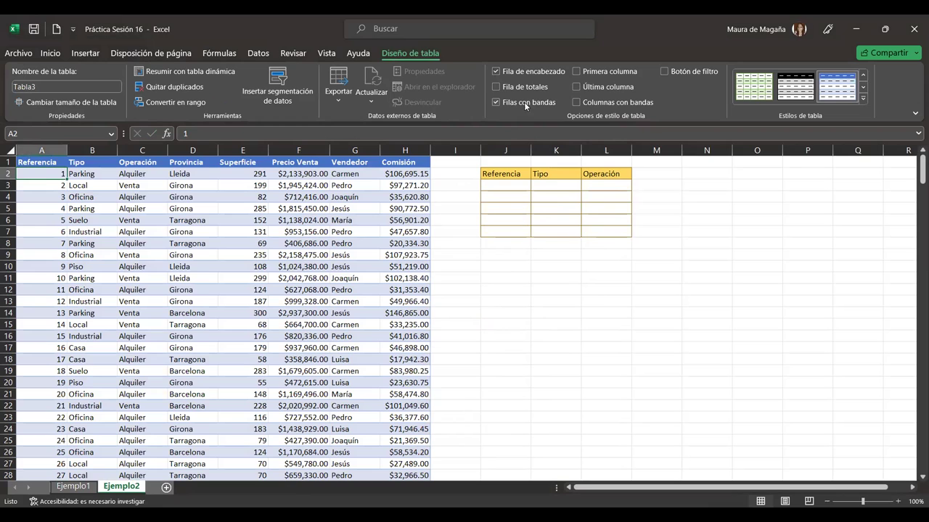
pyautogui.click(496, 103)
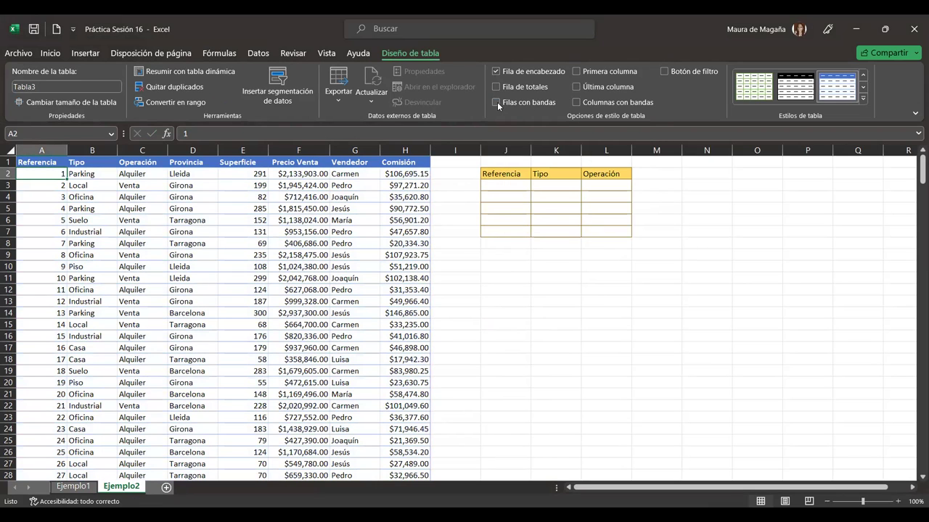
pyautogui.hotkey('ctrl', 'z')
pyautogui.hotkey('ctrl', 'z')
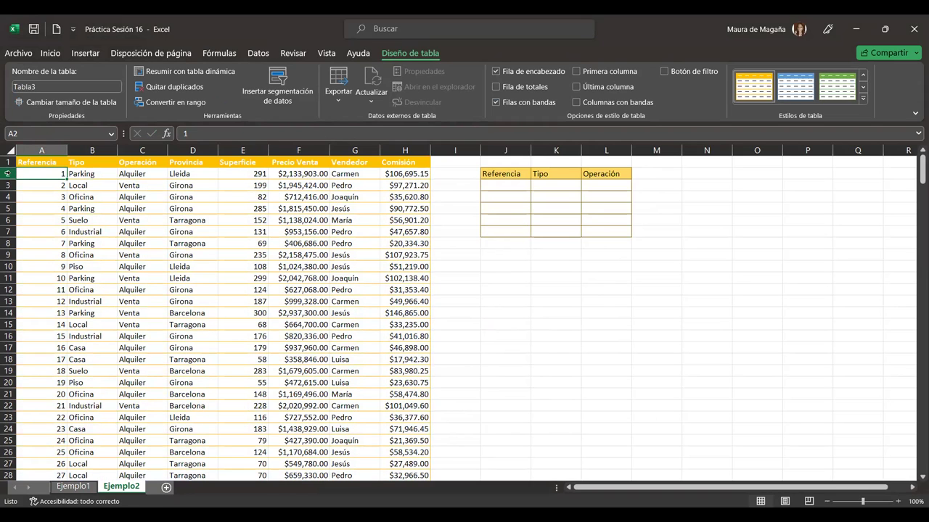
pyautogui.rightClick(42, 175)
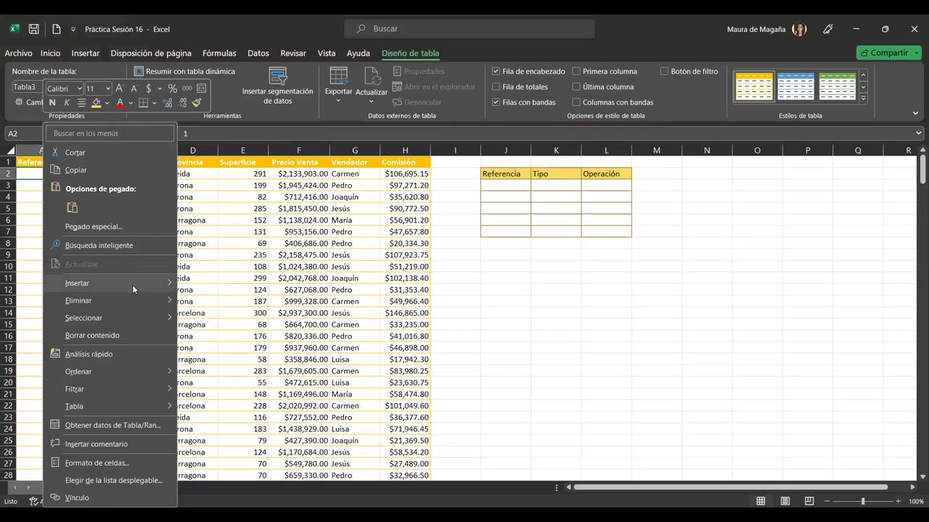
pyautogui.moveTo(159, 286)
pyautogui.click(211, 301)
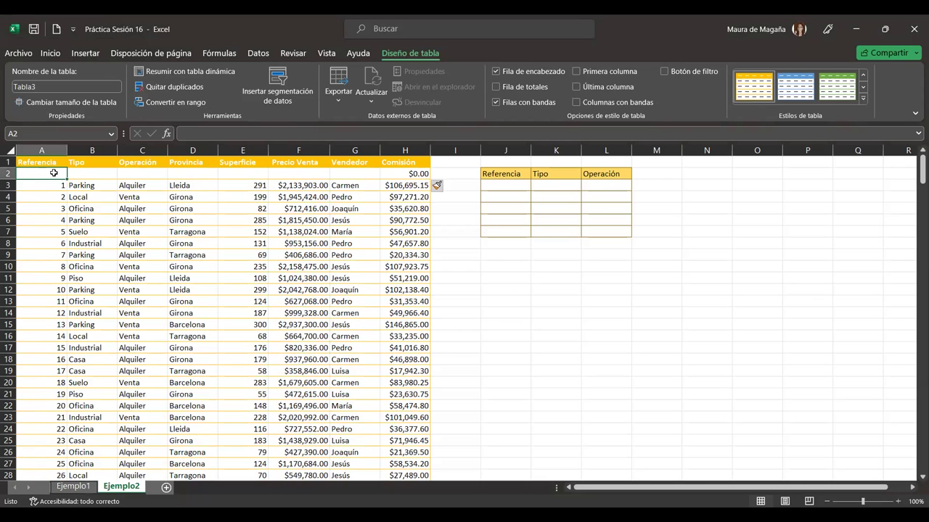
pyautogui.write('0')
pyautogui.press('Tab')
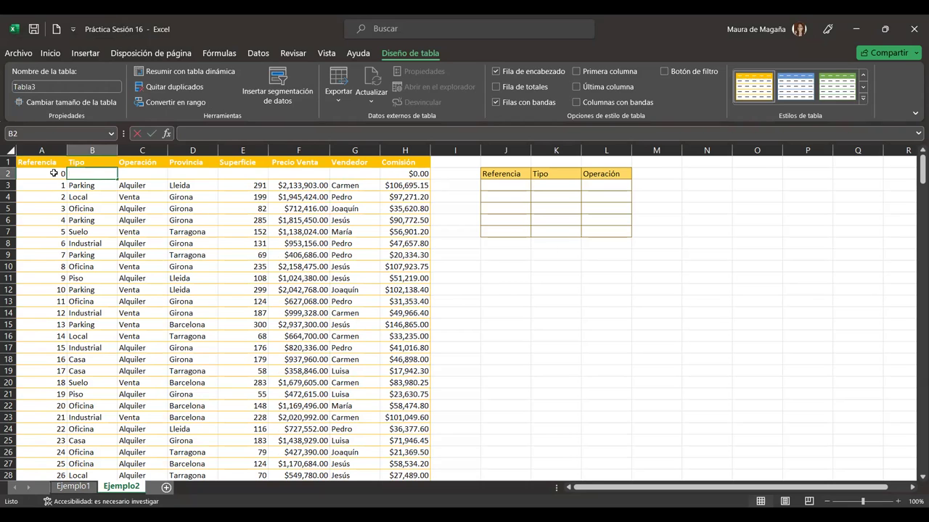
pyautogui.write('Local')
pyautogui.press('Tab')
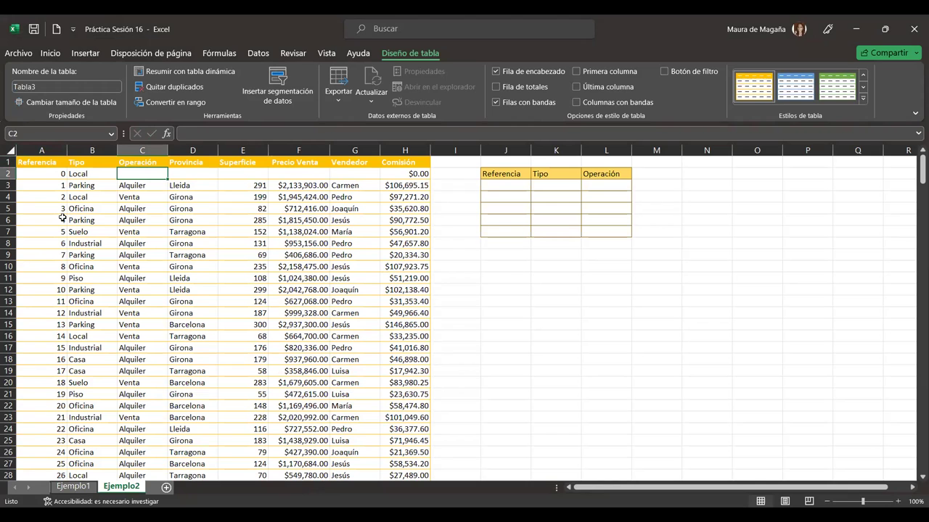
pyautogui.press('Left')
pyautogui.press('Left')
pyautogui.hotkey('ctrl', '-')
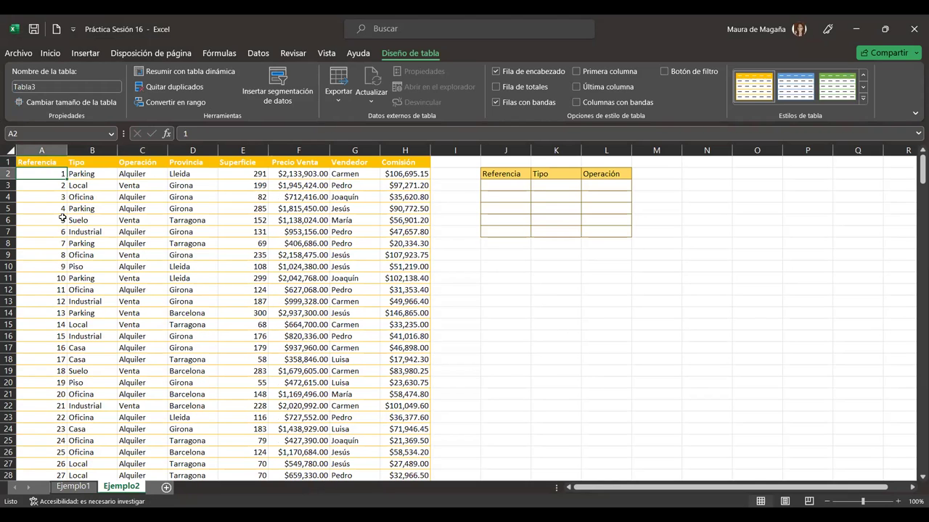
pyautogui.click(50, 53)
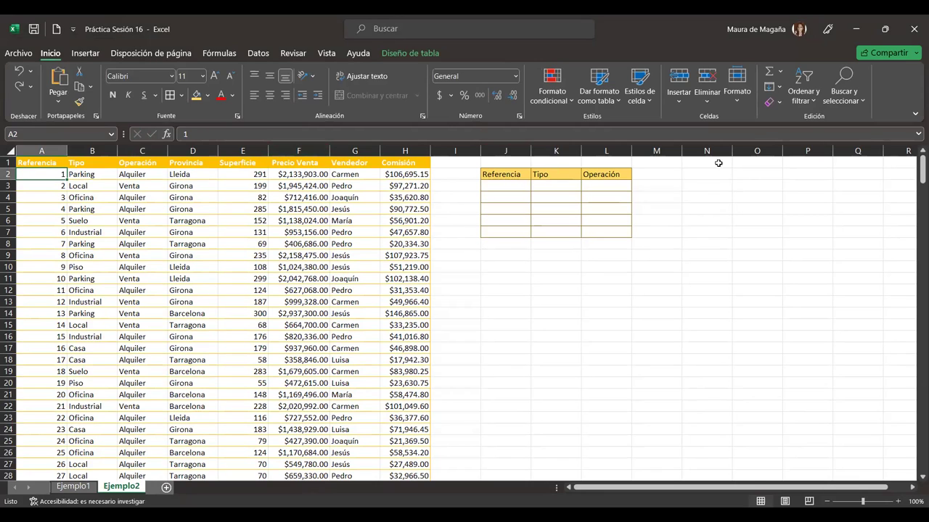
pyautogui.click(50, 161)
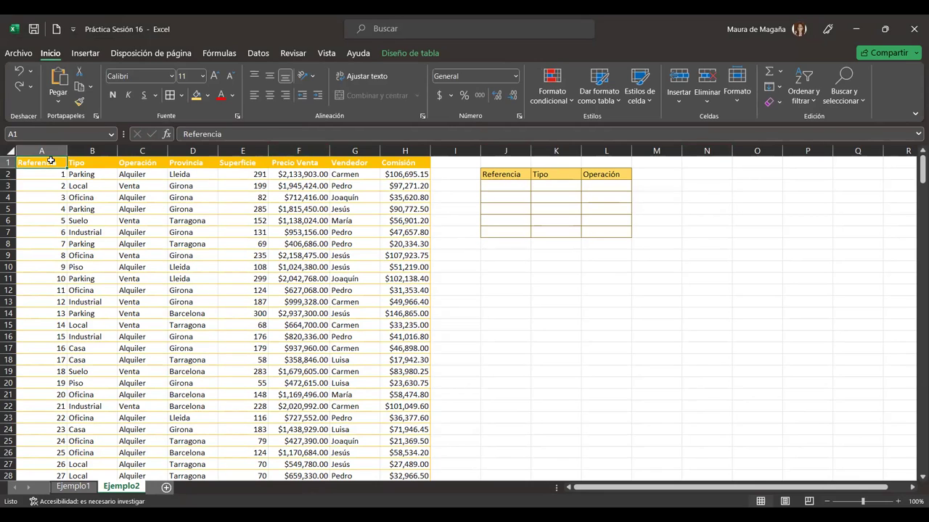
pyautogui.click(680, 103)
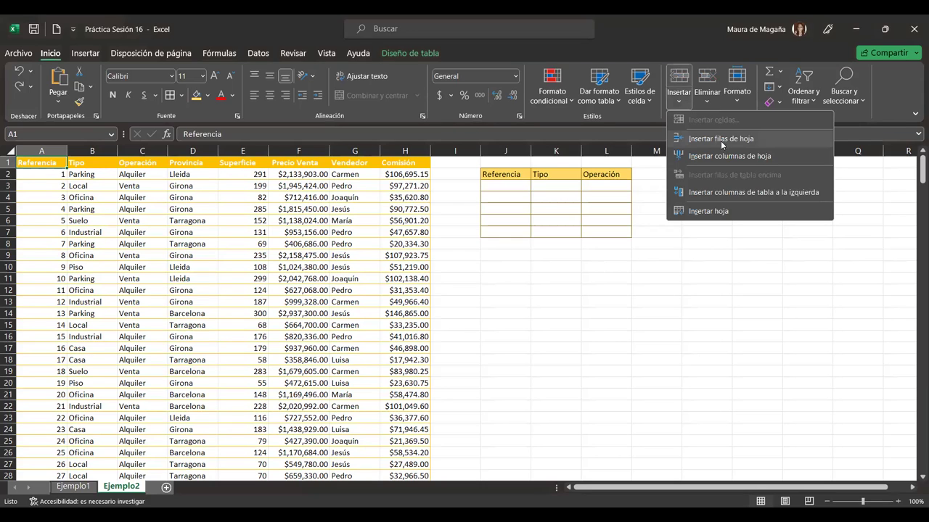
pyautogui.click(722, 142)
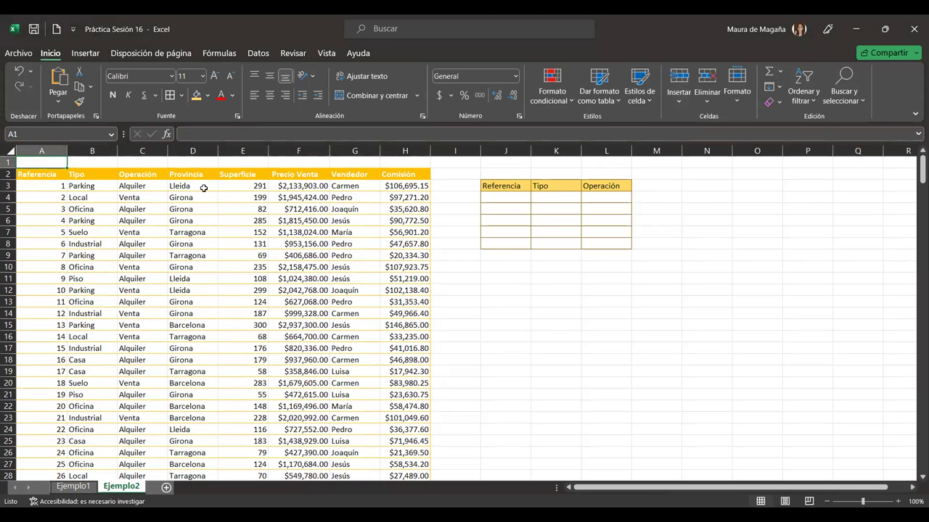
pyautogui.hotkey('ctrl', 'z')
pyautogui.click(46, 174)
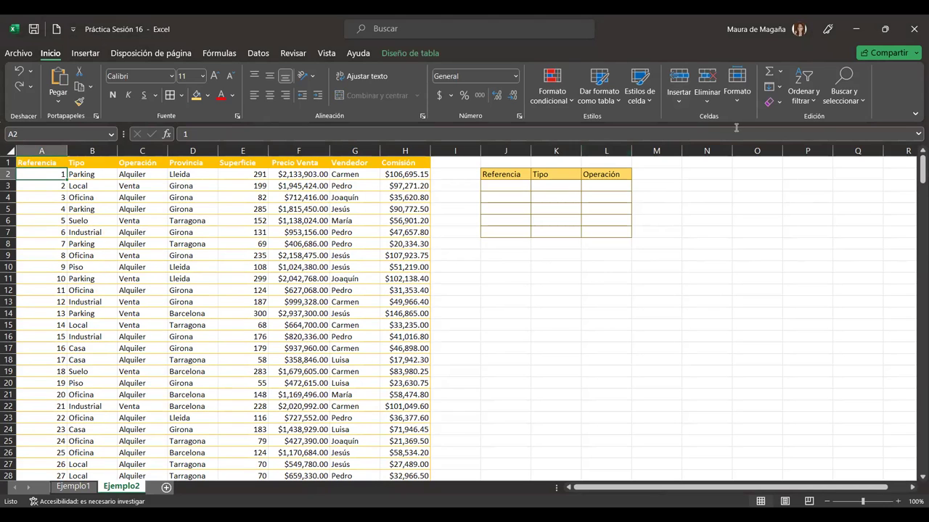
pyautogui.click(685, 110)
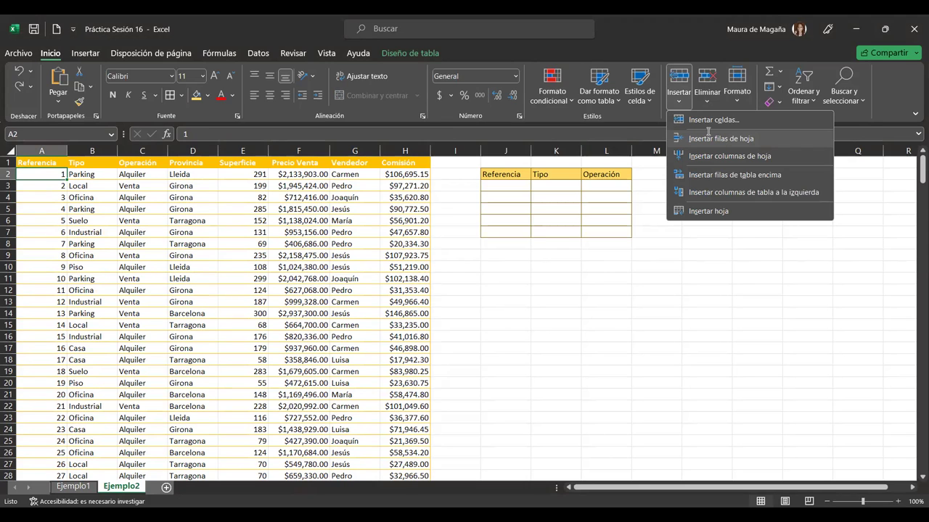
pyautogui.click(722, 138)
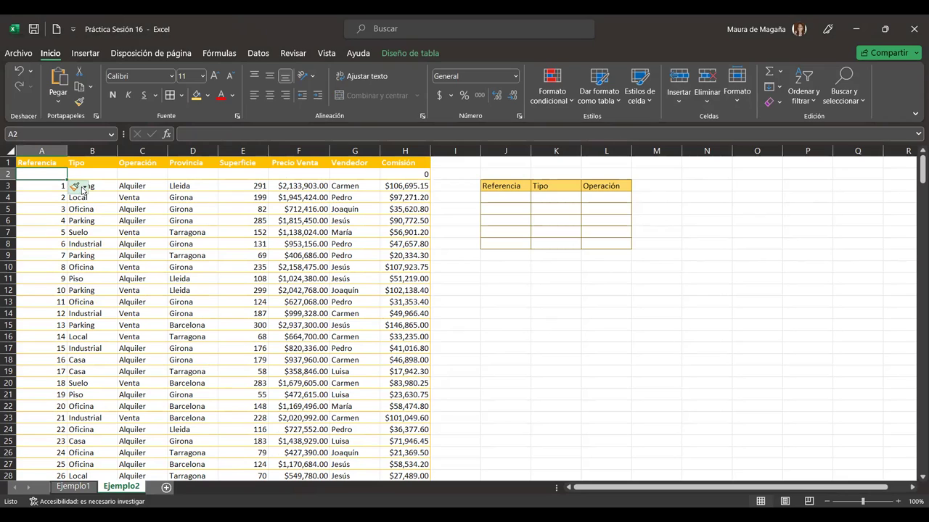
pyautogui.click(84, 188)
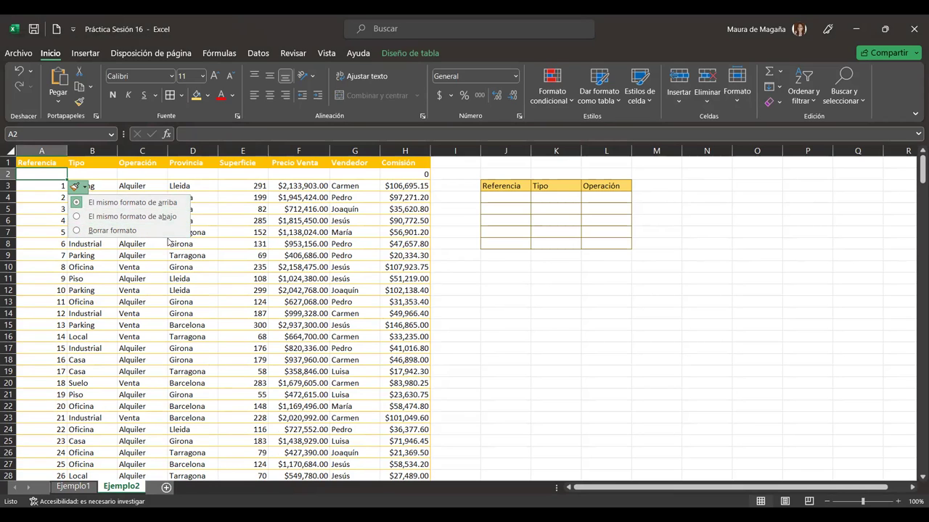
pyautogui.click(82, 189)
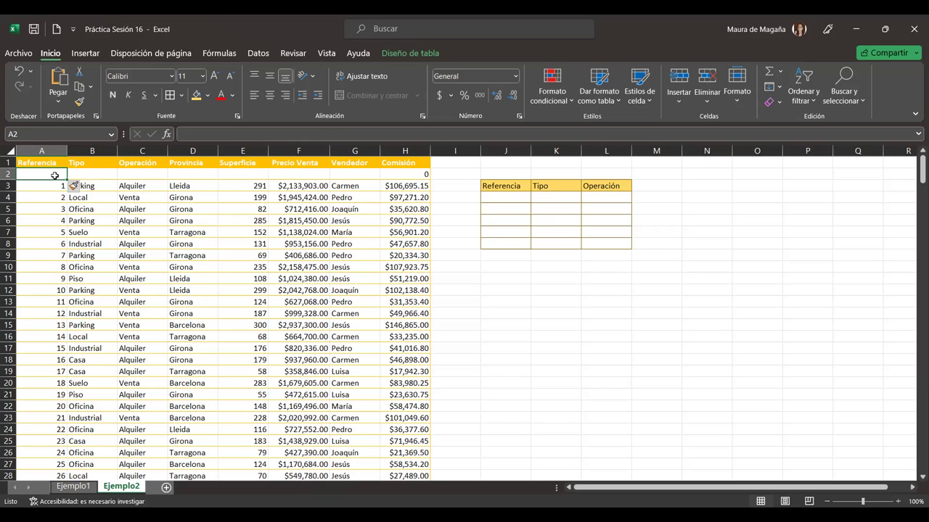
pyautogui.hotkey('ctrl', 'z')
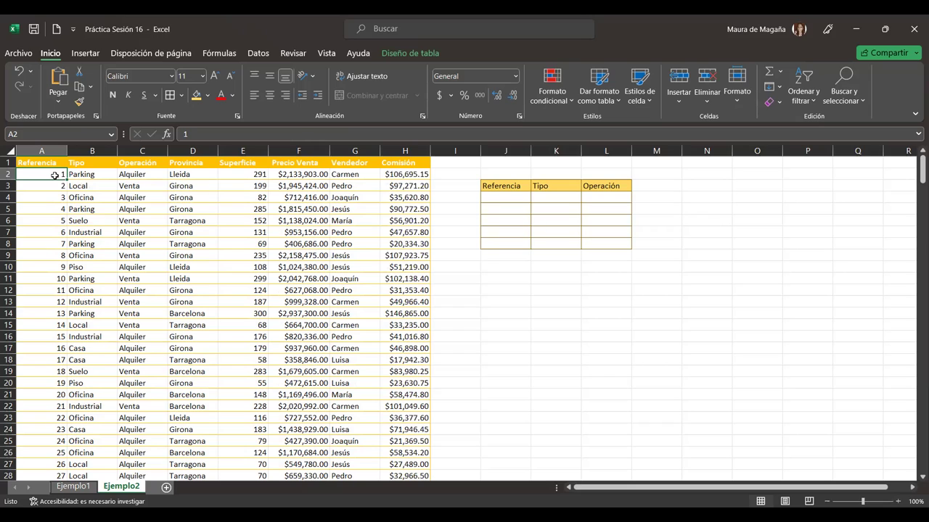
pyautogui.press('Up')
pyautogui.press('Down')
pyautogui.press('Up')
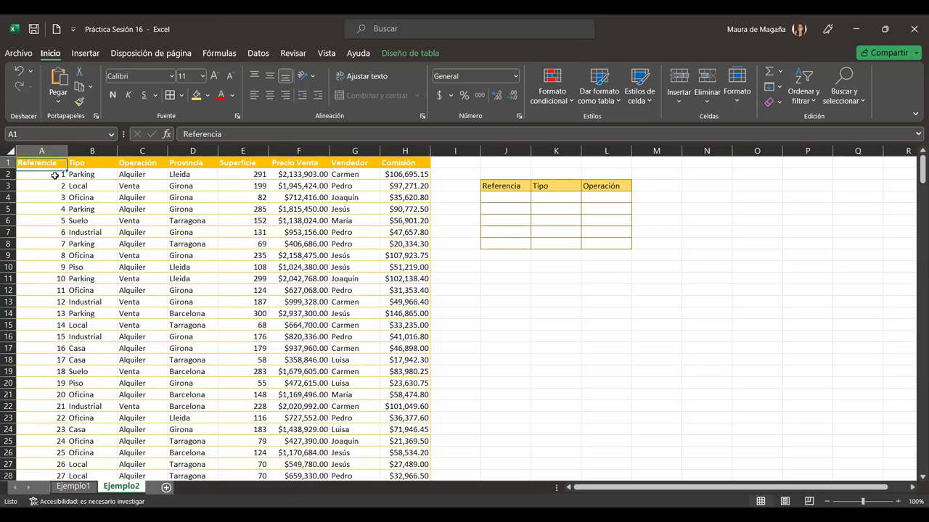
pyautogui.hotkey('ctrl', 'shift', 'Right')
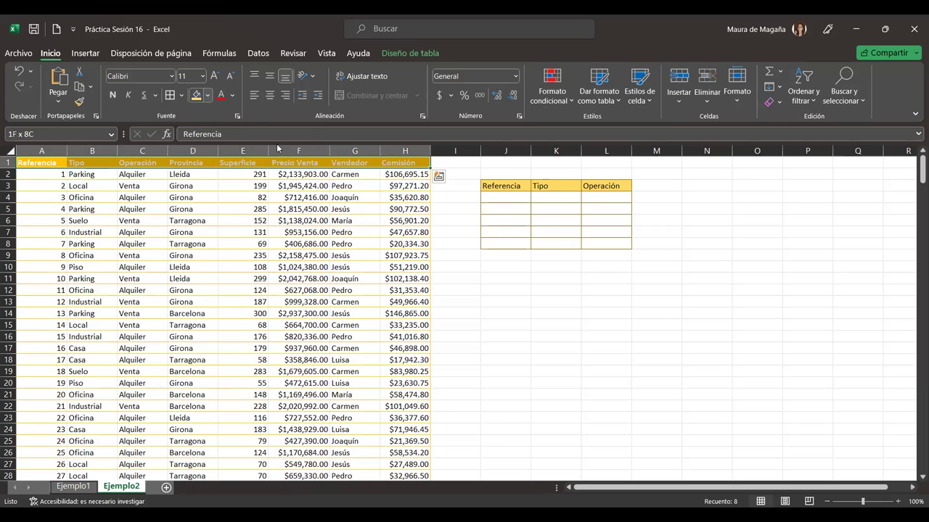
pyautogui.click(209, 98)
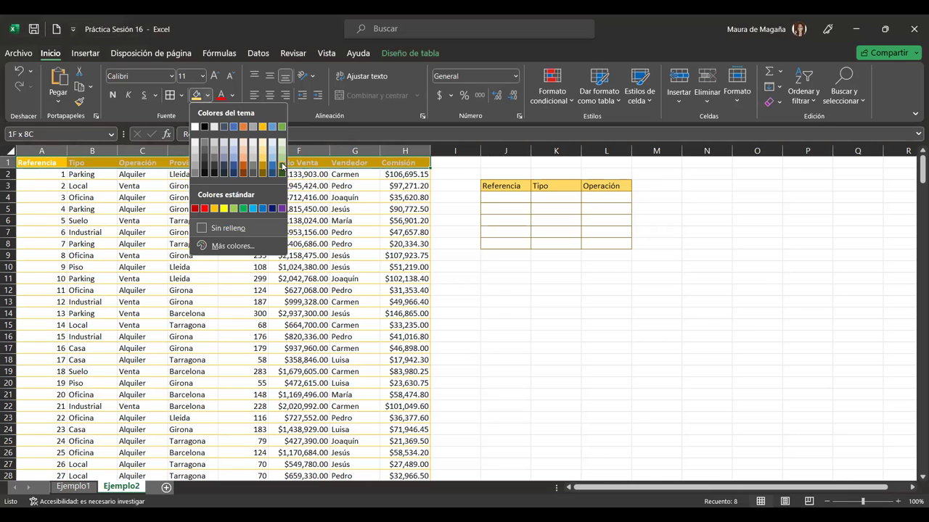
pyautogui.click(282, 169)
pyautogui.click(303, 178)
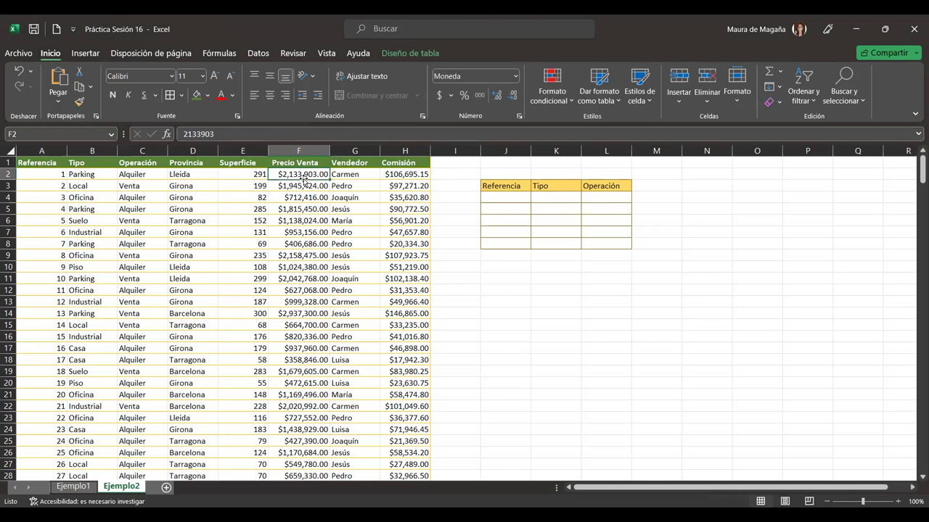
pyautogui.click(77, 175)
pyautogui.hotkey('ctrl', 'z')
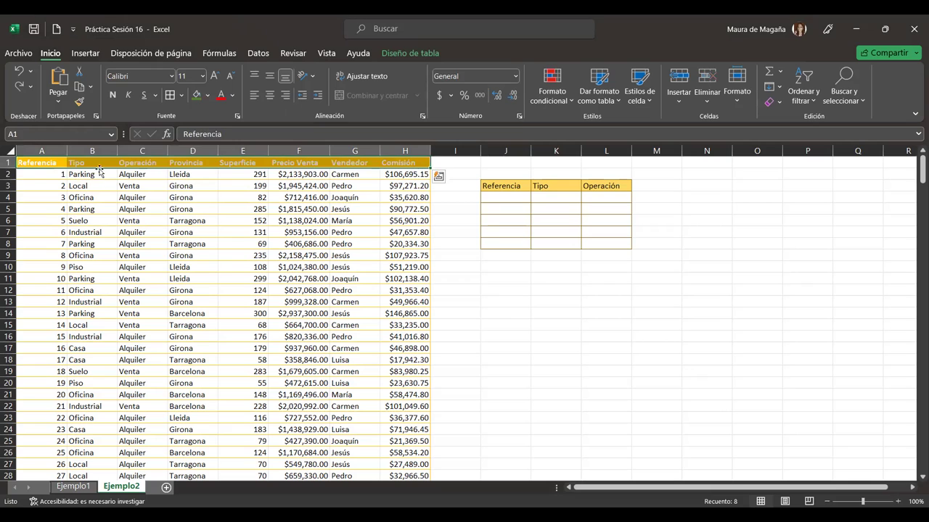
pyautogui.click(469, 165)
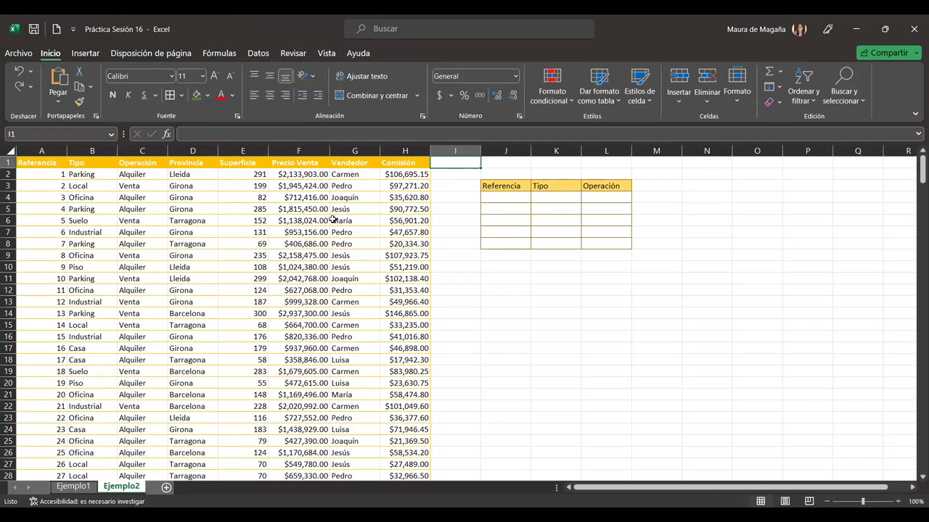
pyautogui.click(187, 184)
pyautogui.click(44, 174)
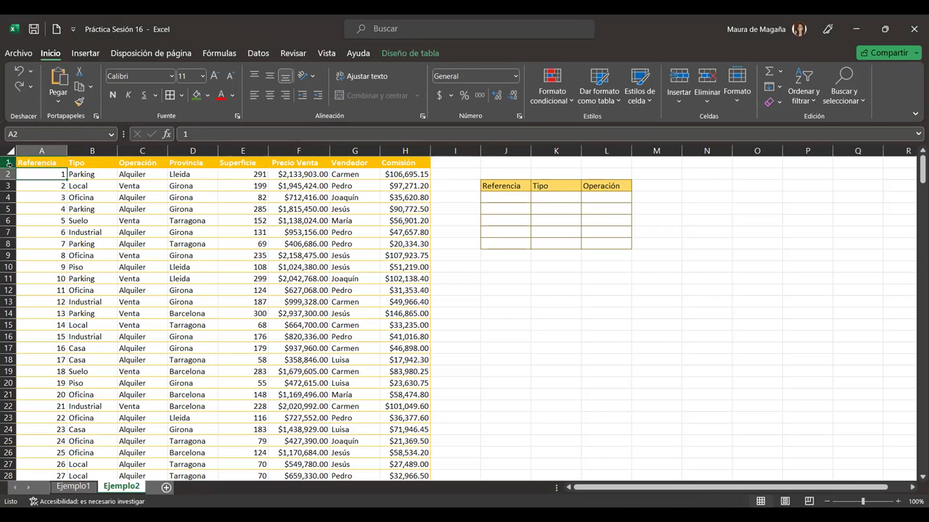
pyautogui.moveTo(8, 163); pyautogui.dragTo(10, 197)
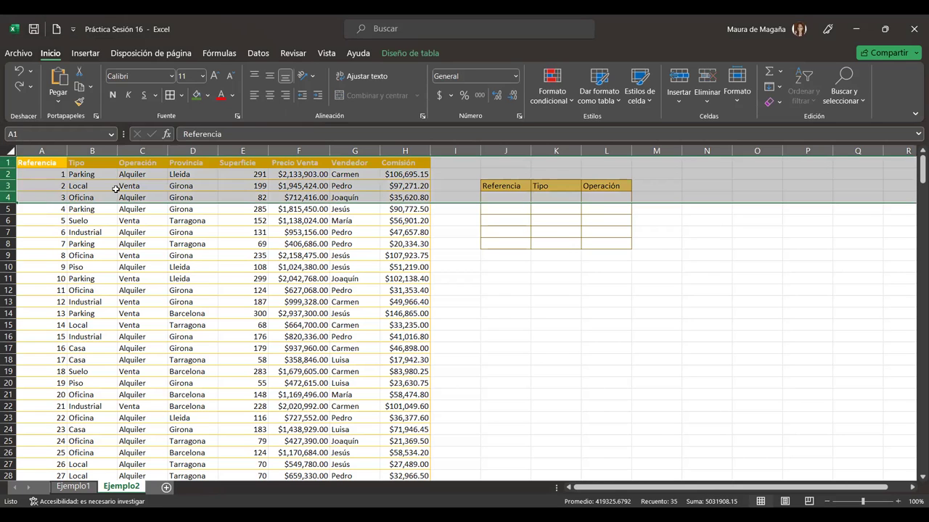
pyautogui.click(114, 188)
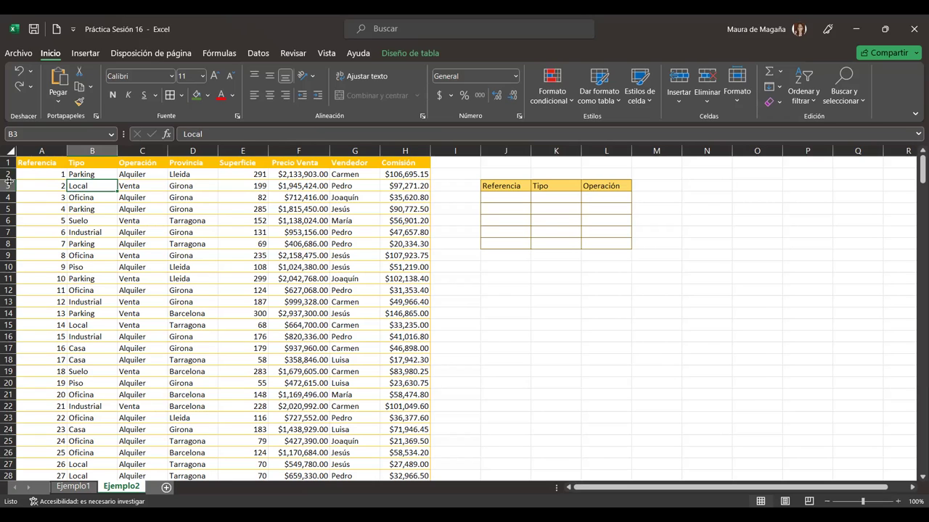
pyautogui.click(14, 186)
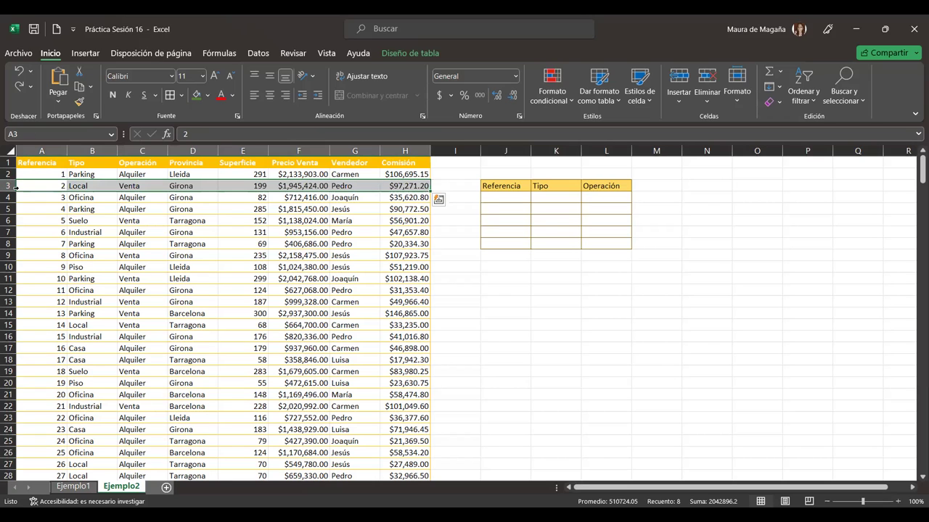
# Copy row 3's formatting onto table row 2 with the format painter
pyautogui.click(79, 104)
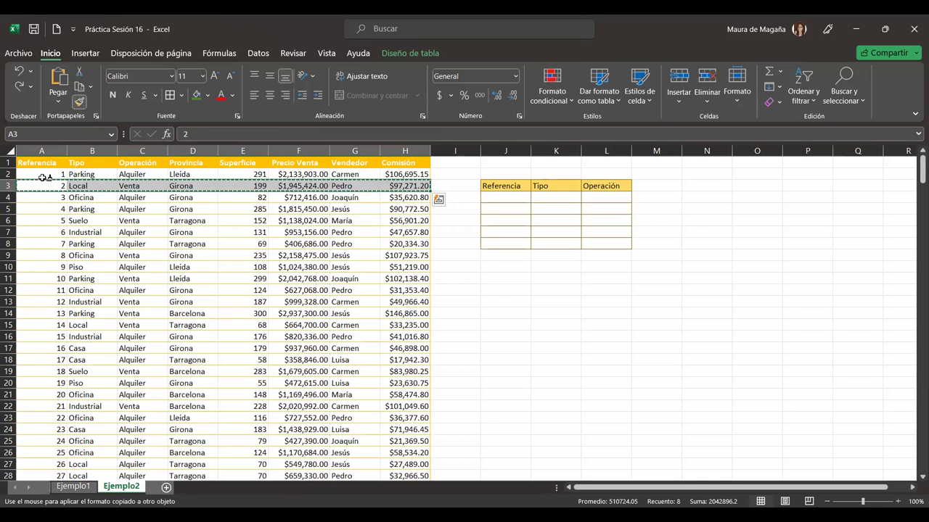
pyautogui.click(16, 176)
pyautogui.click(57, 188)
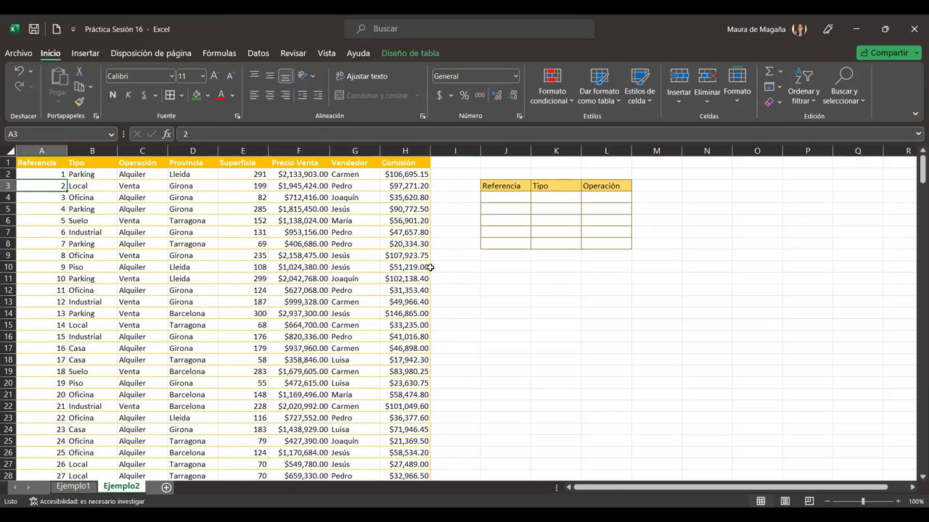
pyautogui.click(504, 188)
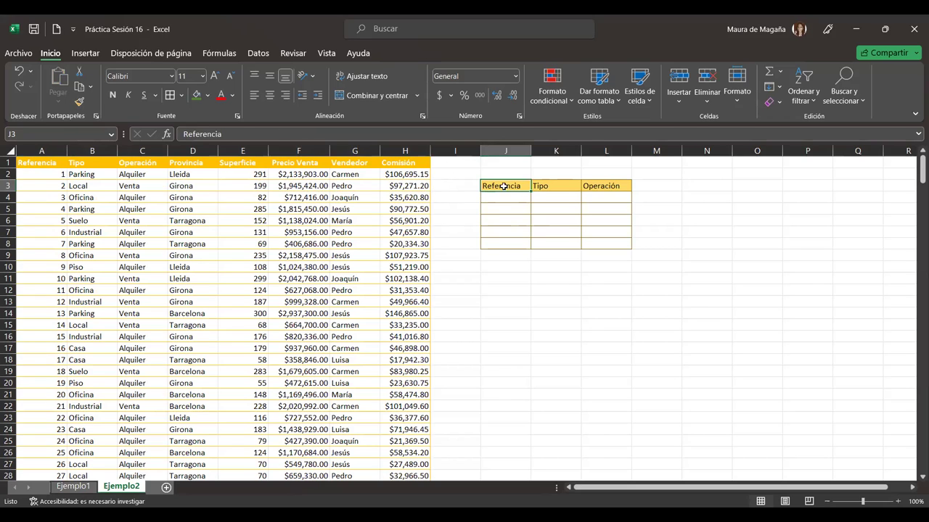
# Set the Referencia/Tipo/Operación block's font to Kristen ITC and widen column J
pyautogui.moveTo(504, 188)
pyautogui.mouseDown()
pyautogui.moveTo(586, 219)
pyautogui.moveTo(605, 244)
pyautogui.mouseUp()
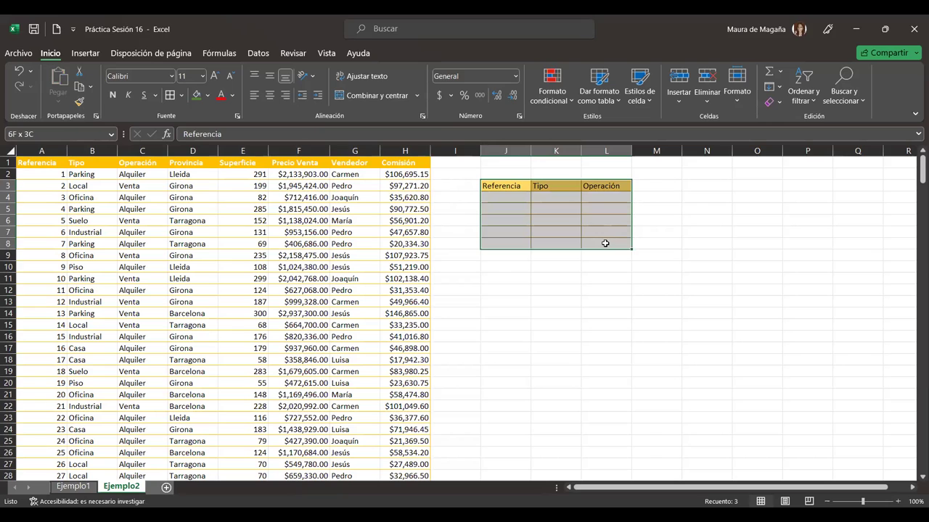
pyautogui.click(172, 75)
pyautogui.moveTo(281, 108); pyautogui.dragTo(294, 256)
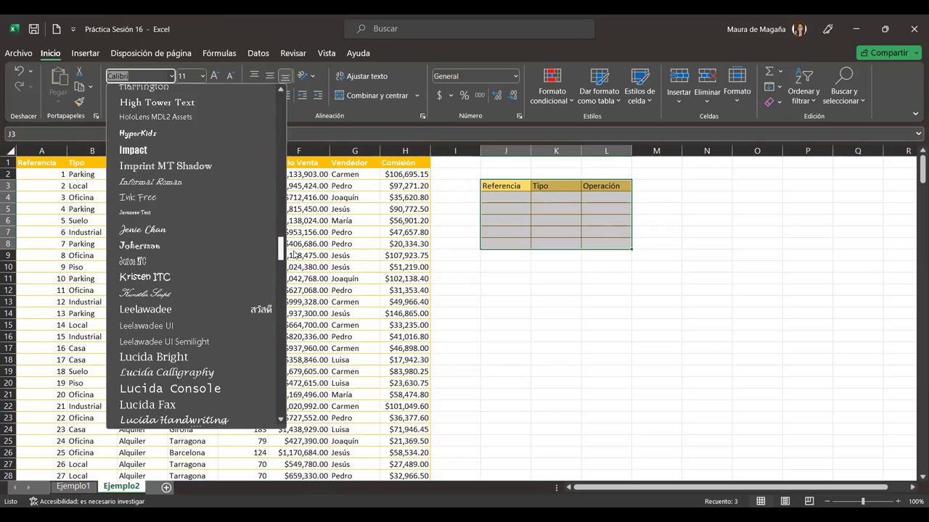
pyautogui.click(145, 228)
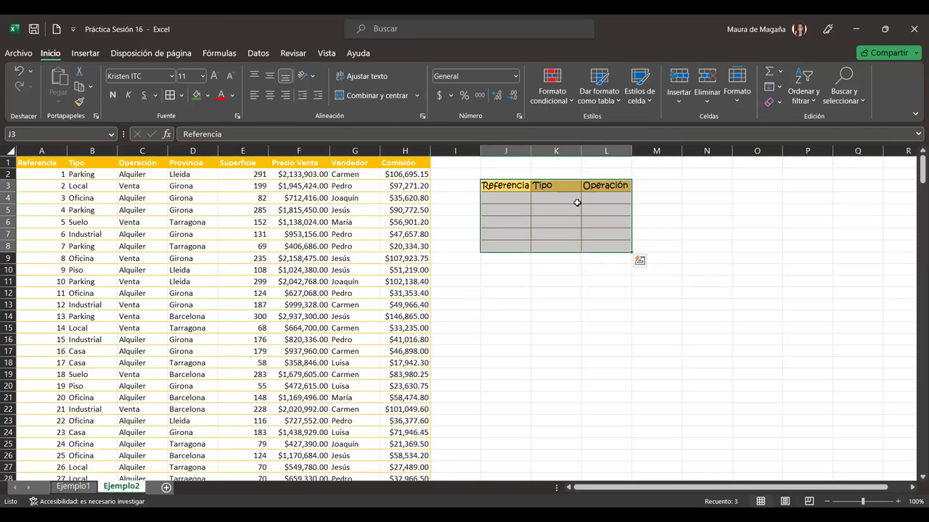
pyautogui.click(538, 190)
pyautogui.moveTo(531, 150); pyautogui.dragTo(674, 151)
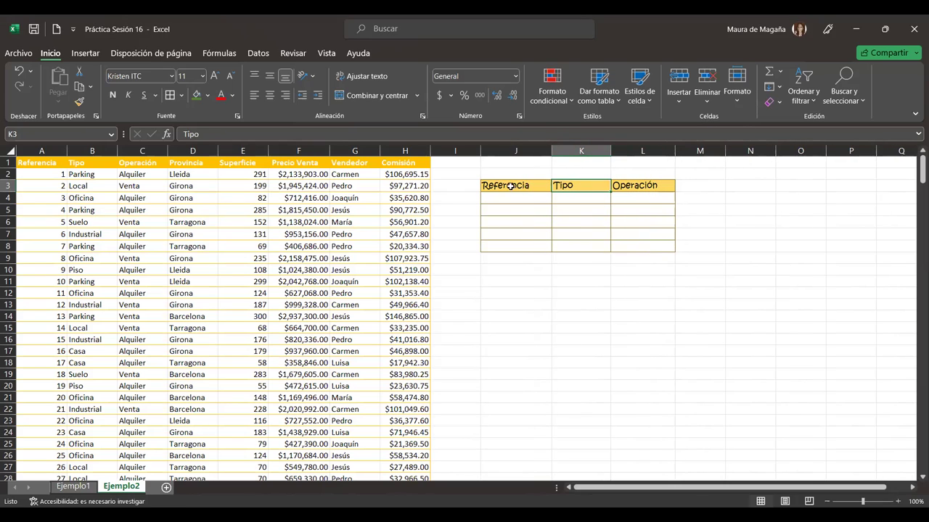
pyautogui.moveTo(511, 186); pyautogui.dragTo(660, 244)
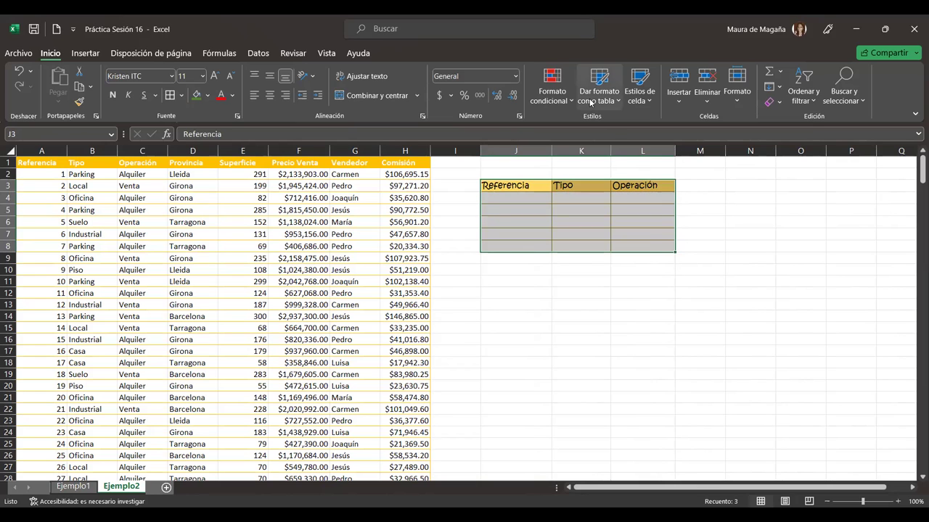
pyautogui.click(780, 286)
pyautogui.click(397, 262)
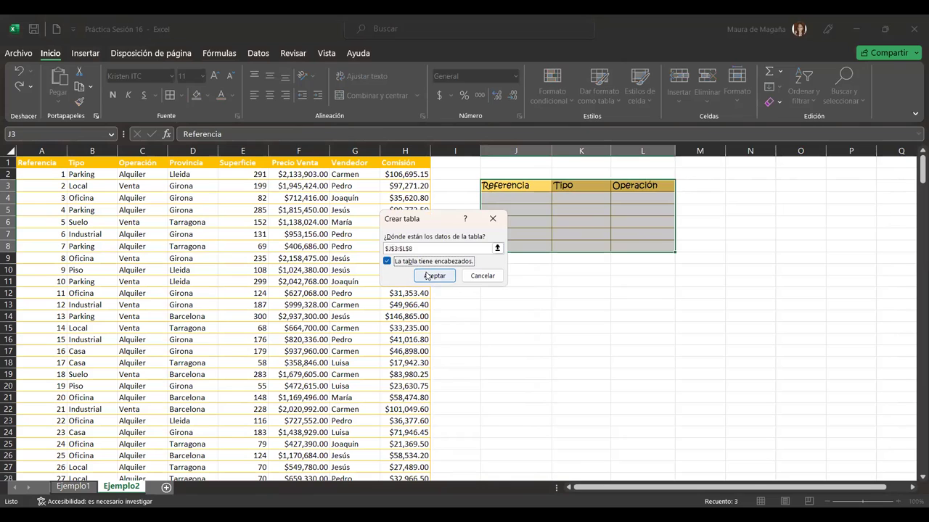
pyautogui.click(434, 275)
pyautogui.click(514, 198)
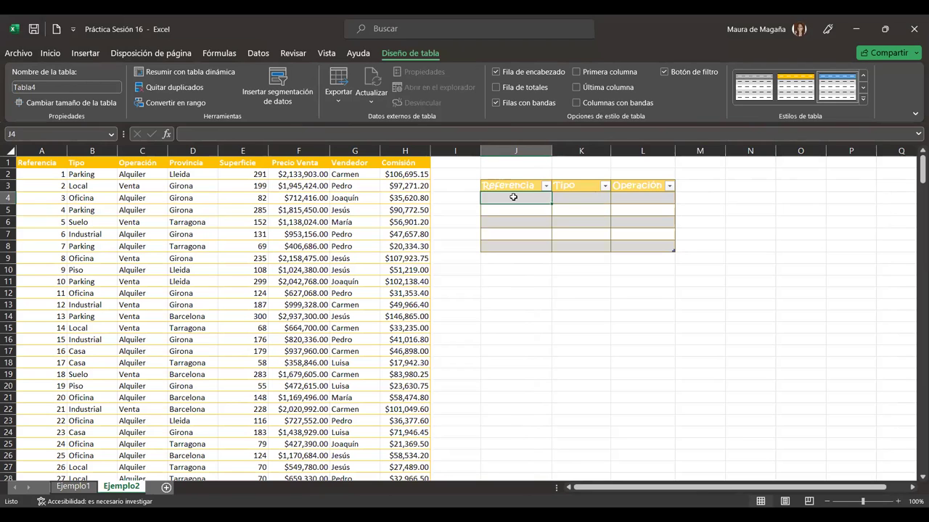
pyautogui.hotkey('ctrl', 'v')
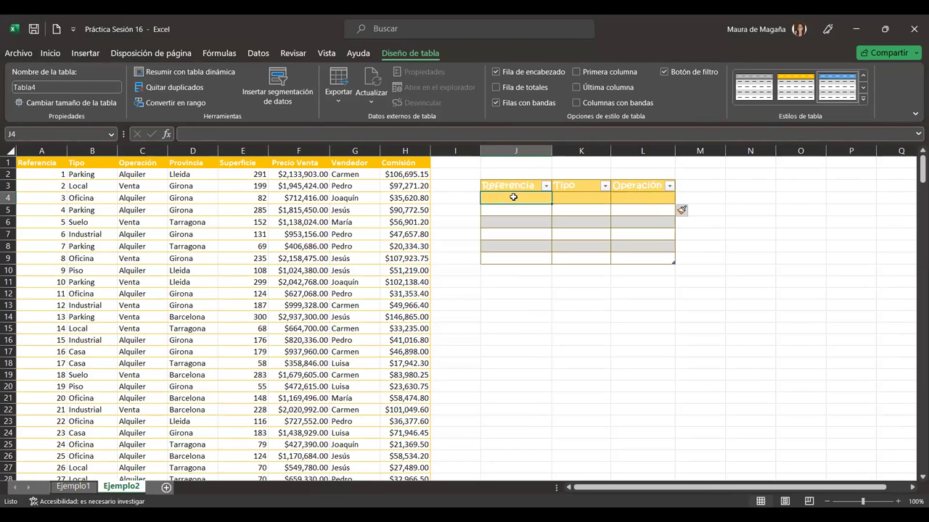
pyautogui.hotkey('ctrl', 'z')
pyautogui.hotkey('ctrl', 'z')
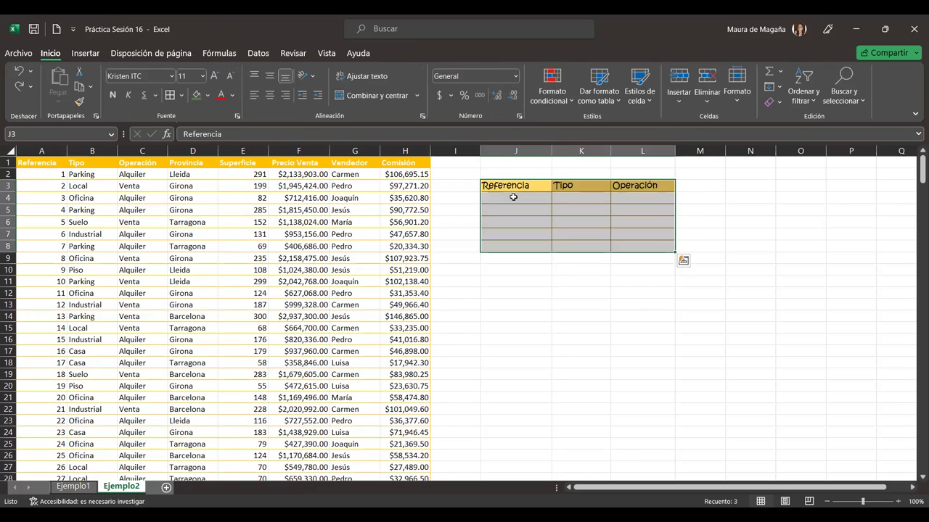
# Format J3:L8 as a table with headers, creating Tabla5 with filter buttons
pyautogui.click(513, 198)
pyautogui.click(512, 186)
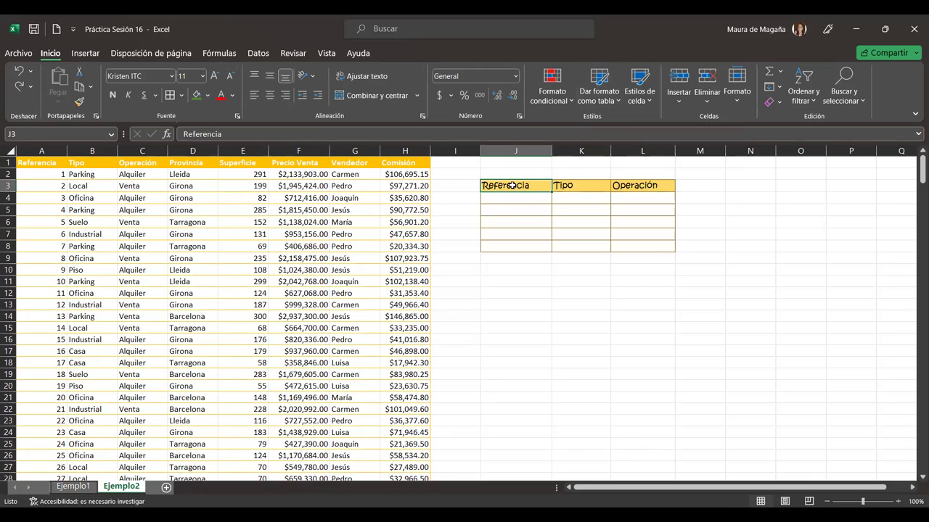
pyautogui.moveTo(511, 186); pyautogui.dragTo(644, 247)
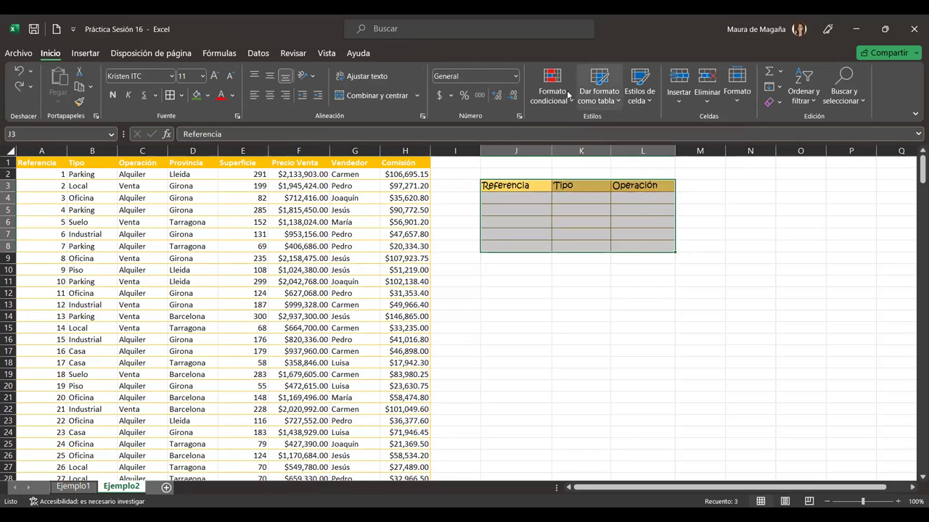
pyautogui.click(603, 101)
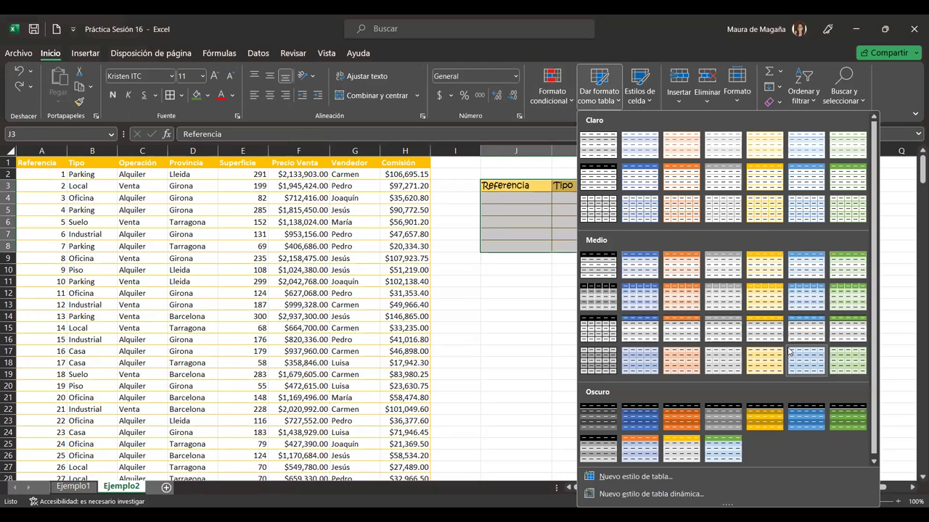
pyautogui.click(834, 310)
pyautogui.click(387, 260)
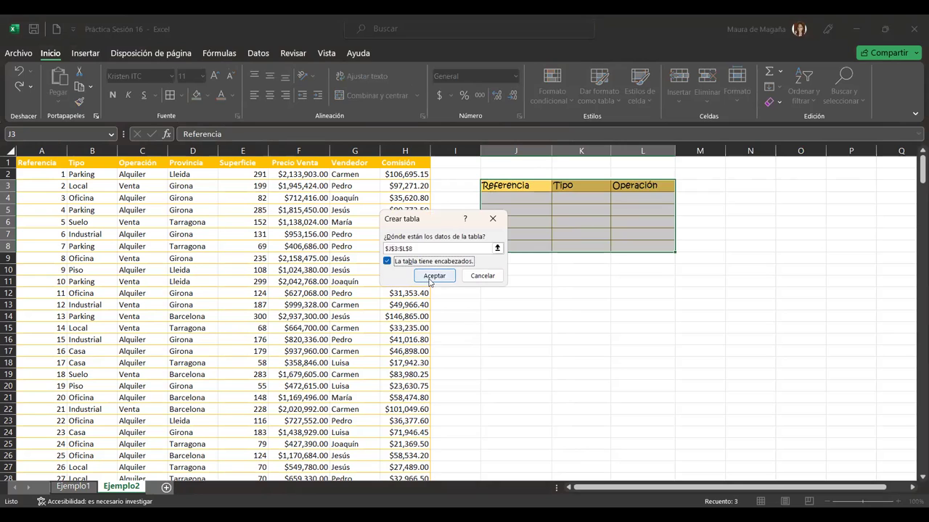
pyautogui.click(429, 277)
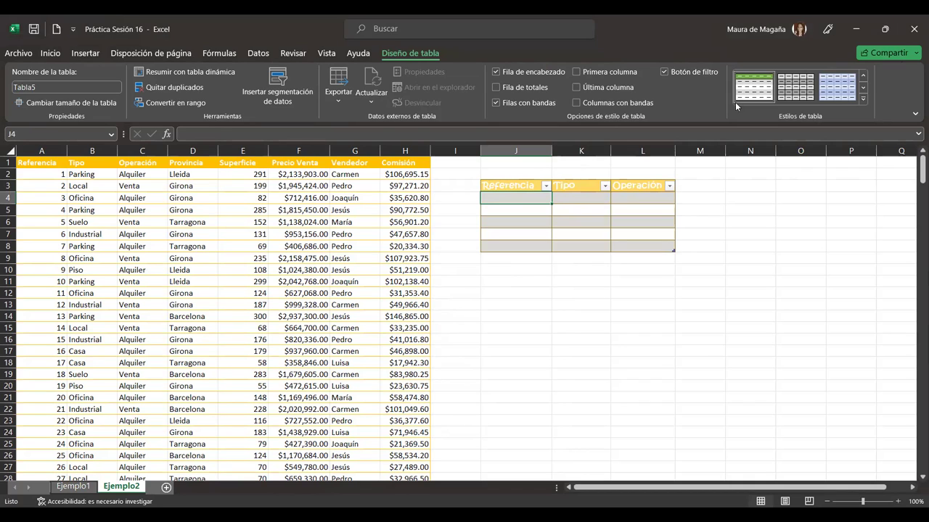
pyautogui.click(520, 185)
pyautogui.moveTo(614, 224); pyautogui.dragTo(645, 247)
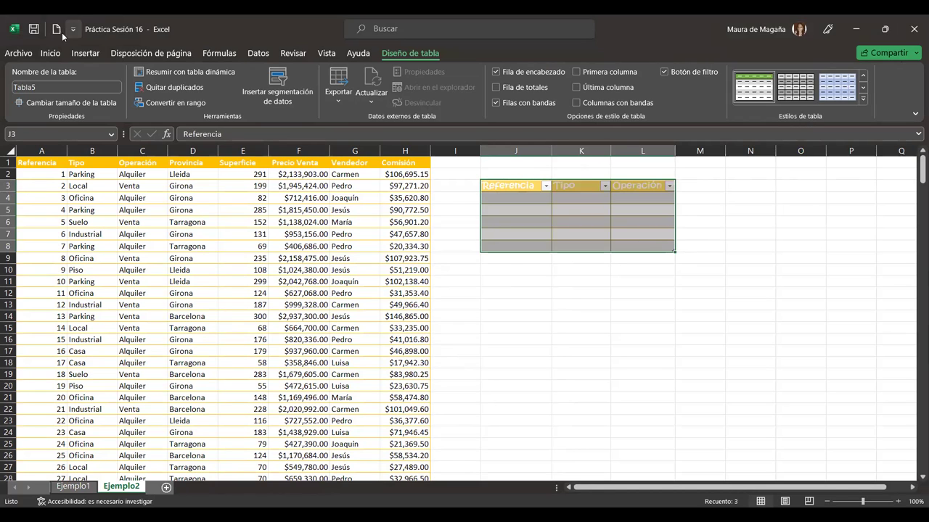
# Clear the table's old formatting and apply a green medium table style
pyautogui.click(49, 52)
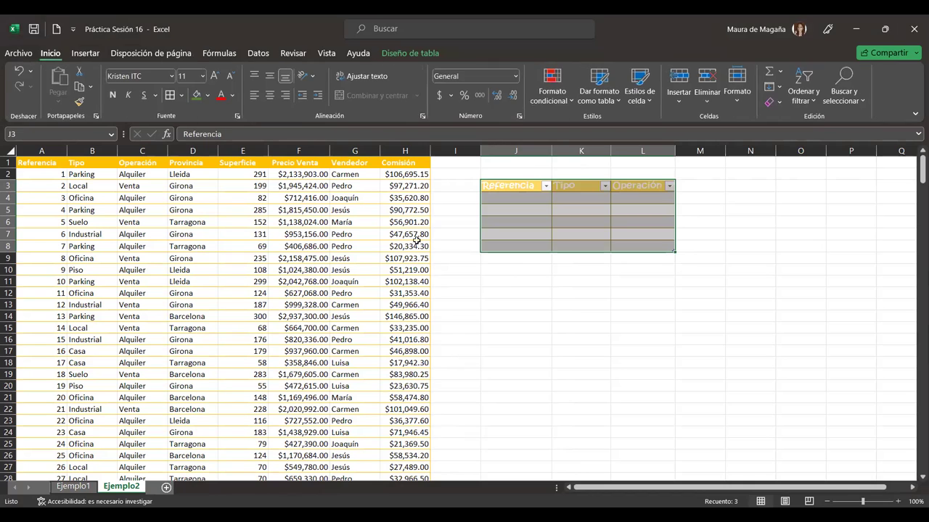
pyautogui.click(776, 104)
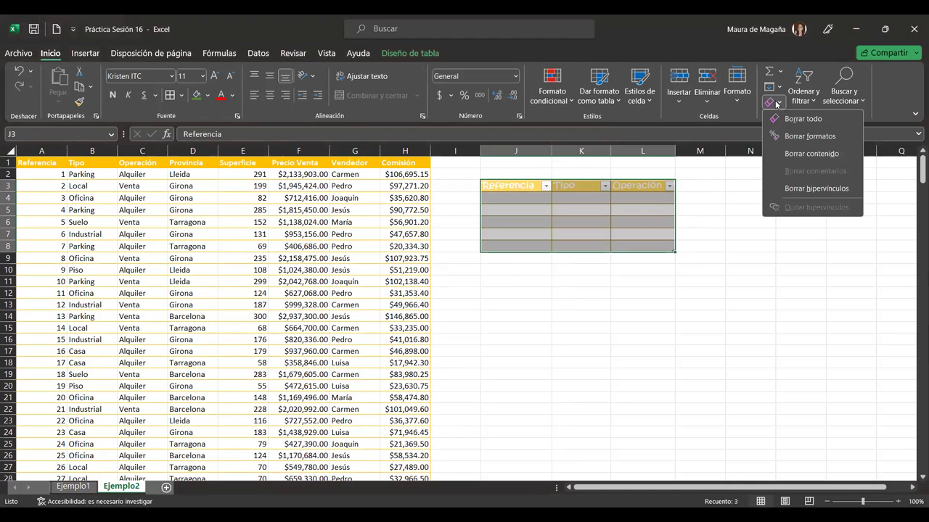
pyautogui.click(789, 137)
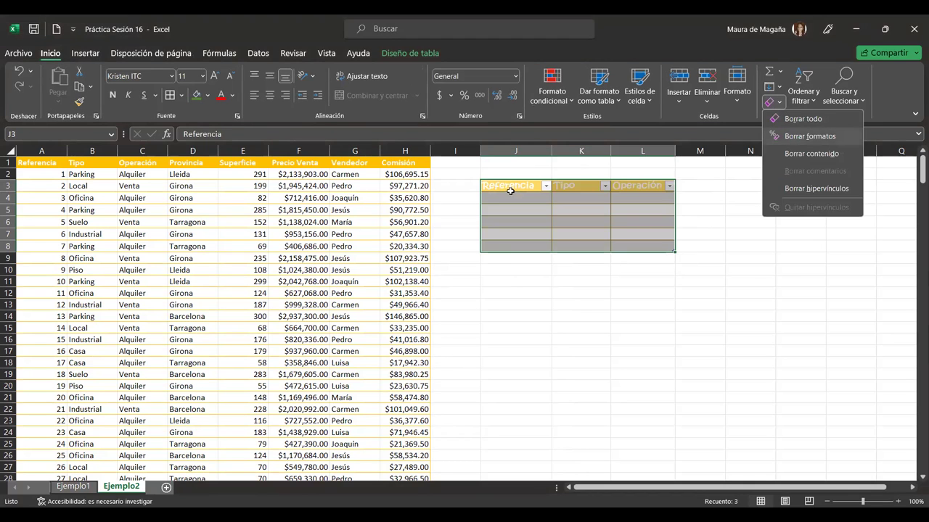
pyautogui.click(595, 93)
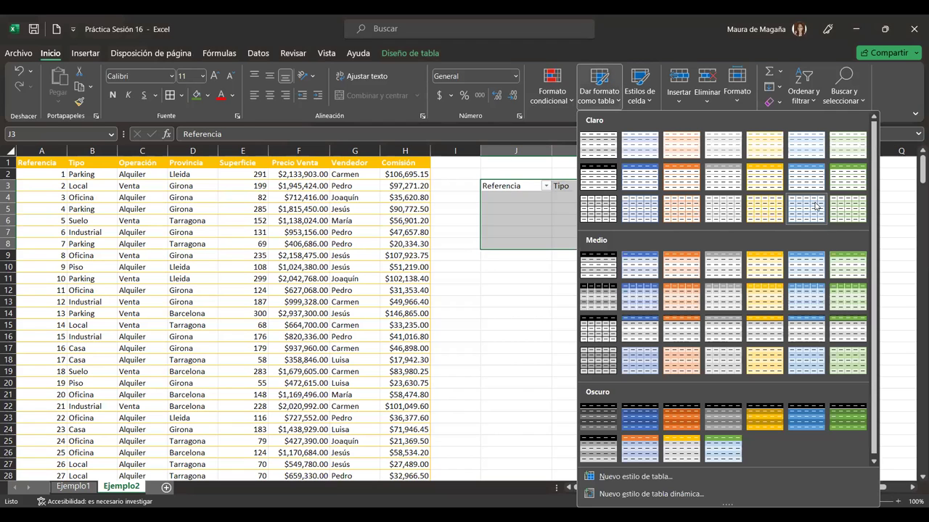
pyautogui.click(846, 258)
pyautogui.click(533, 199)
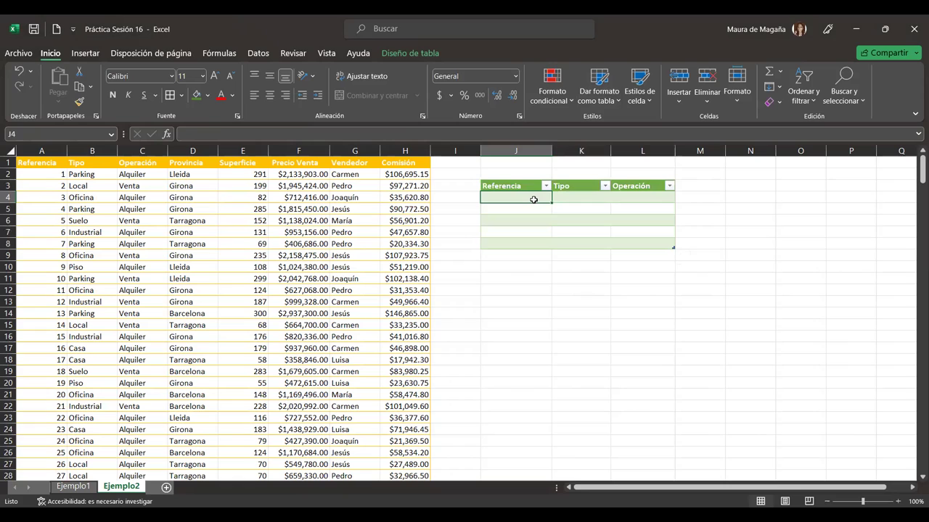
# Insert rows to extend Tabla5 down to row 24 and turn off banded rows
pyautogui.hotkey('shift', 'Right')
pyautogui.hotkey('shift', 'Right')
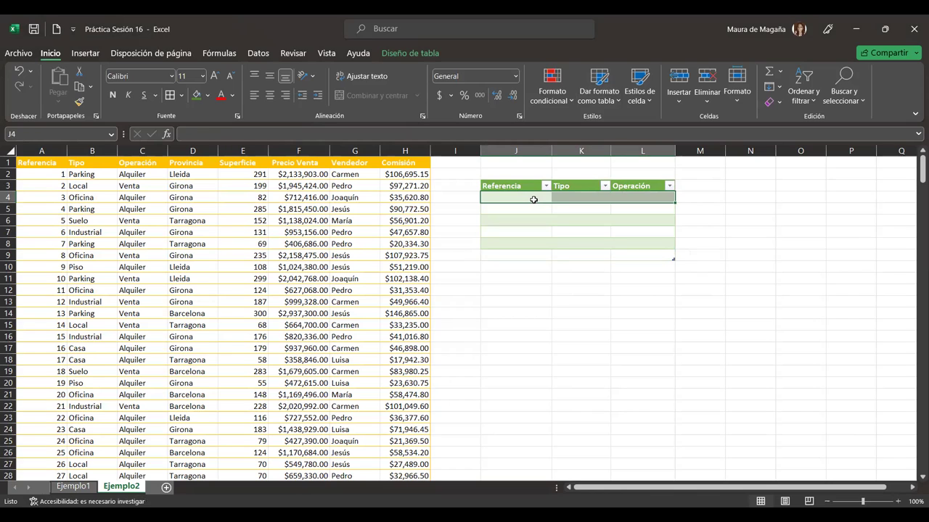
pyautogui.click(533, 200)
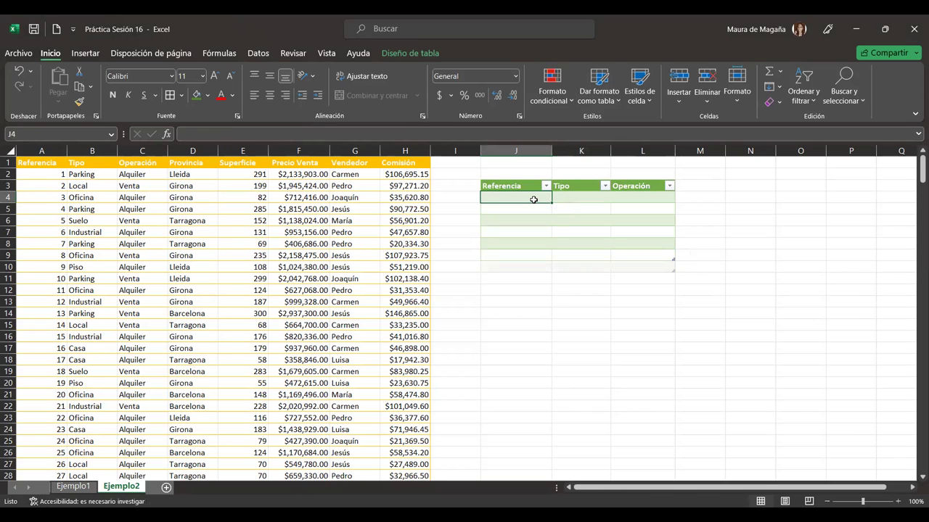
pyautogui.hotkey('ctrl', '+')
pyautogui.hotkey('ctrl', '+')
pyautogui.hotkey('ctrl', '+')
pyautogui.hotkey('ctrl', '+')
pyautogui.hotkey('ctrl', '+')
pyautogui.hotkey('ctrl', '+')
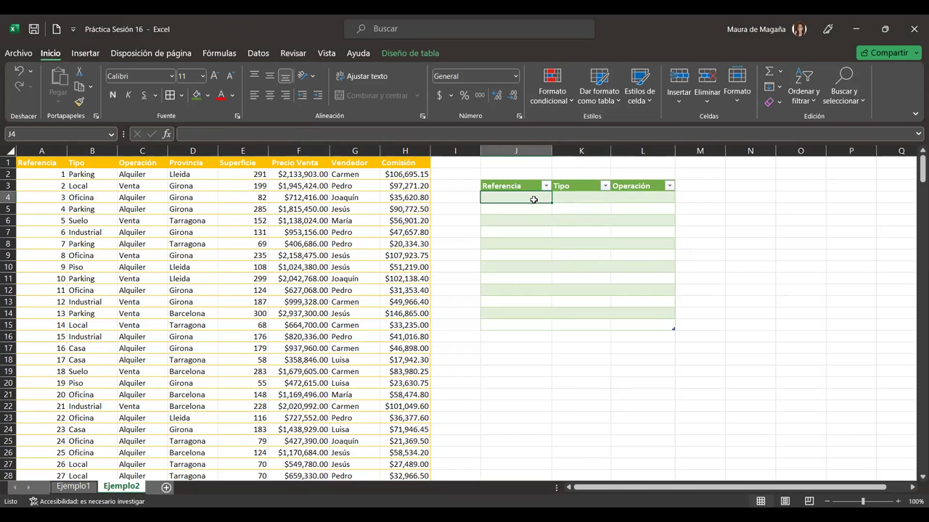
pyautogui.click(404, 57)
pyautogui.click(509, 103)
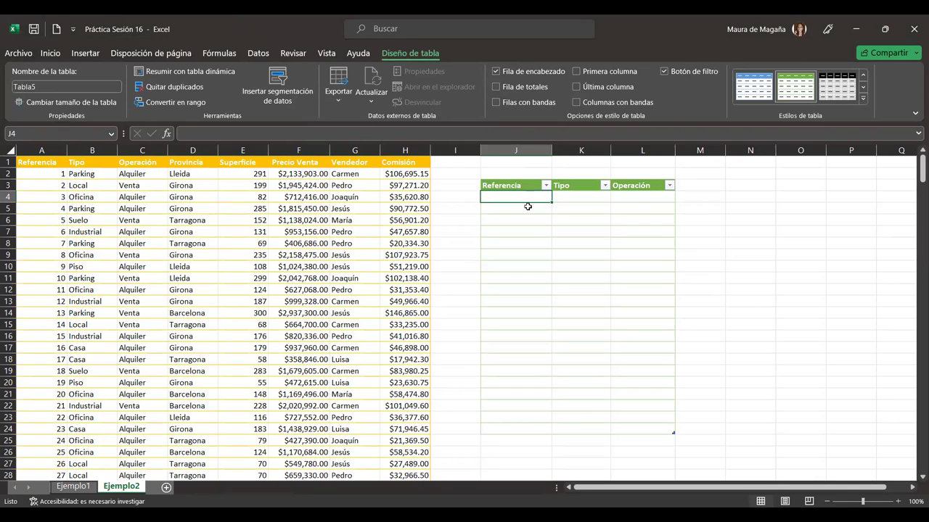
# Select all of Tabla5, clear its formatting, and apply a light grey table style
pyautogui.press('Up')
pyautogui.hotkey('ctrl', 'shift', 'Right')
pyautogui.hotkey('ctrl', 'shift', 'Down')
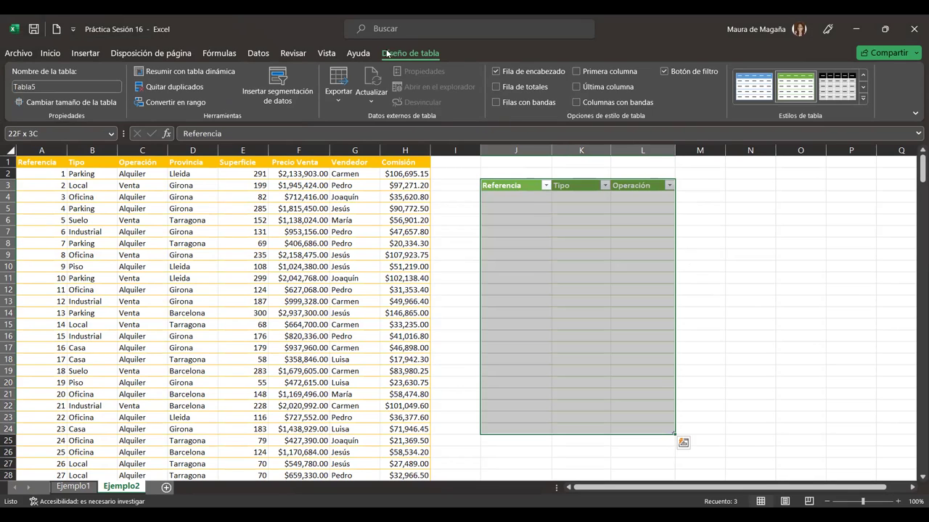
pyautogui.click(51, 53)
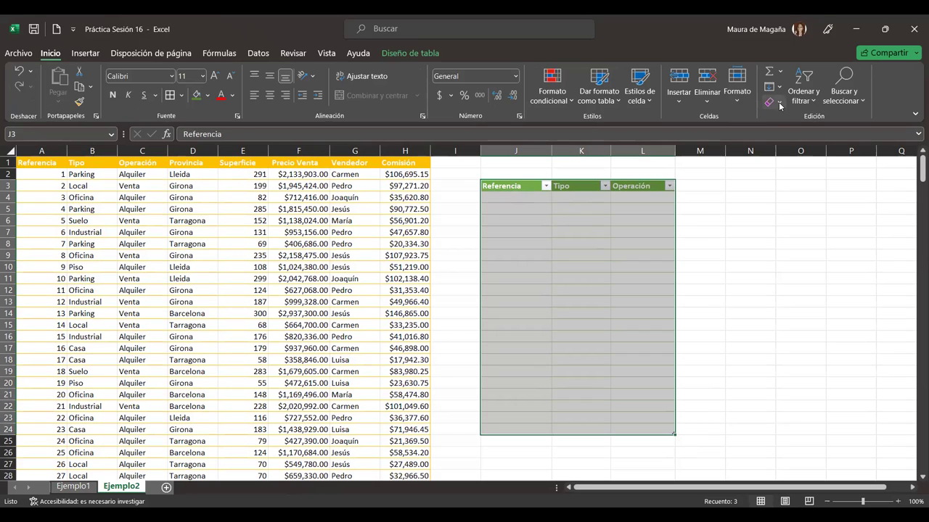
pyautogui.click(779, 103)
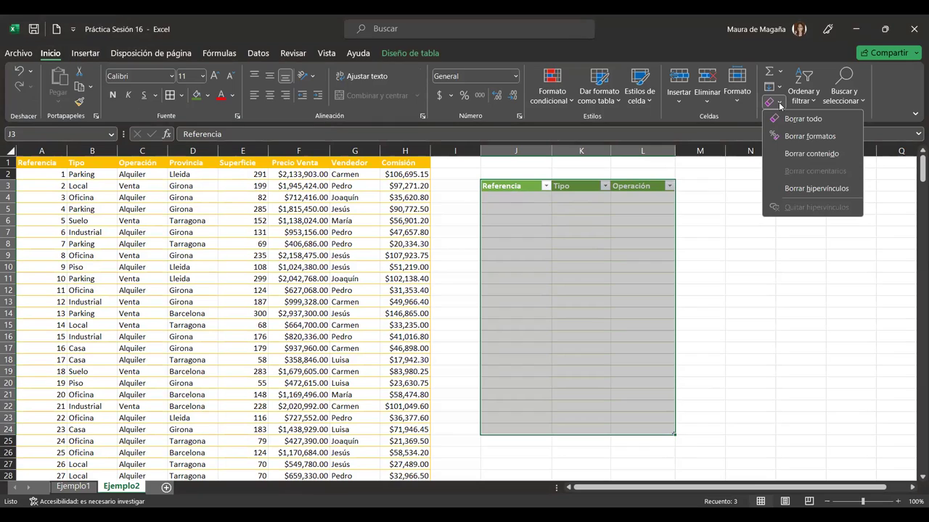
pyautogui.click(800, 137)
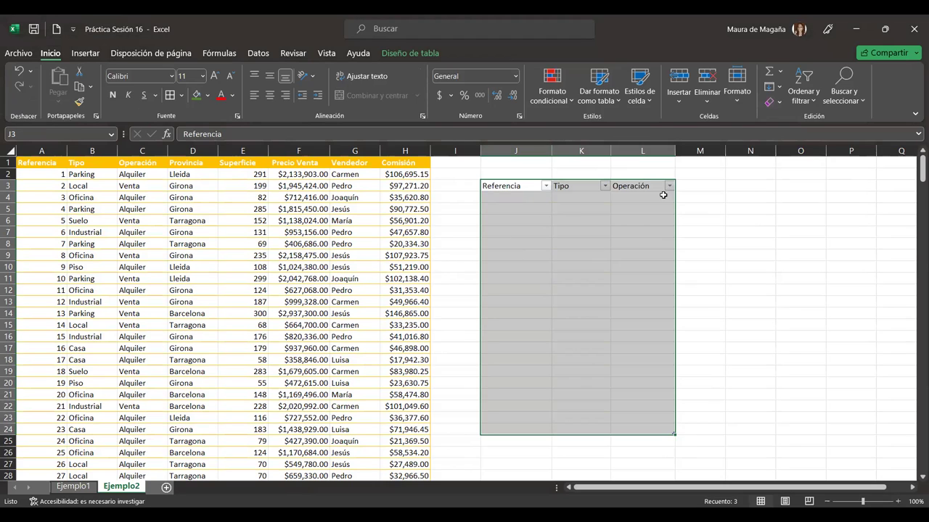
pyautogui.click(596, 102)
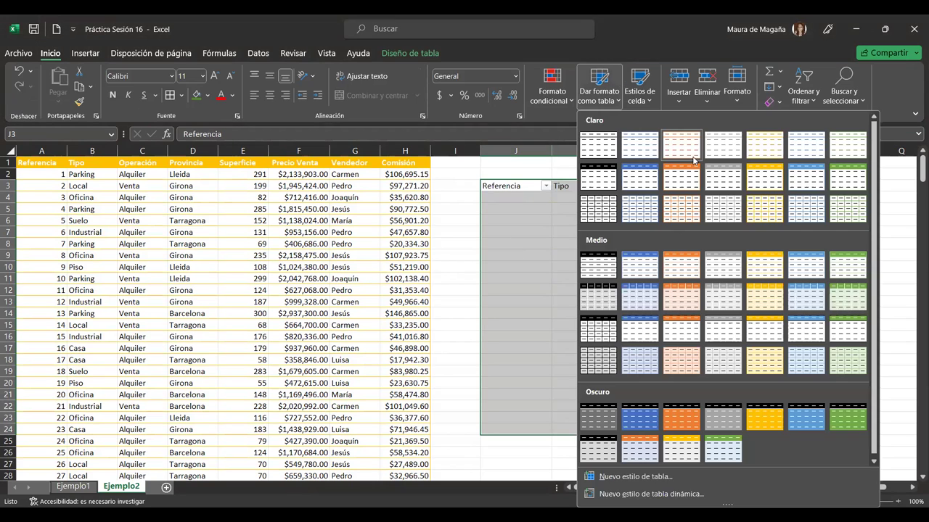
pyautogui.click(727, 178)
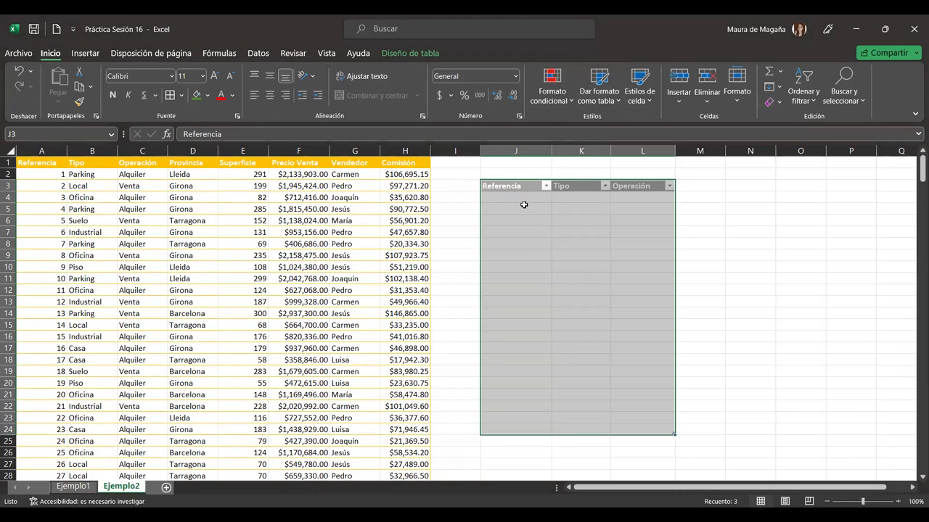
pyautogui.click(524, 205)
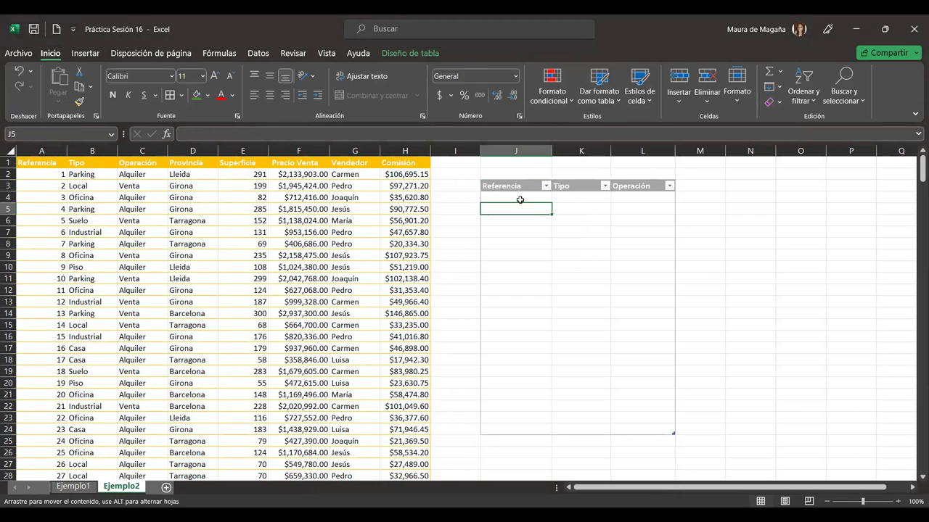
# Delete the extra rows from the side table so it ends at row 12
pyautogui.click(519, 198)
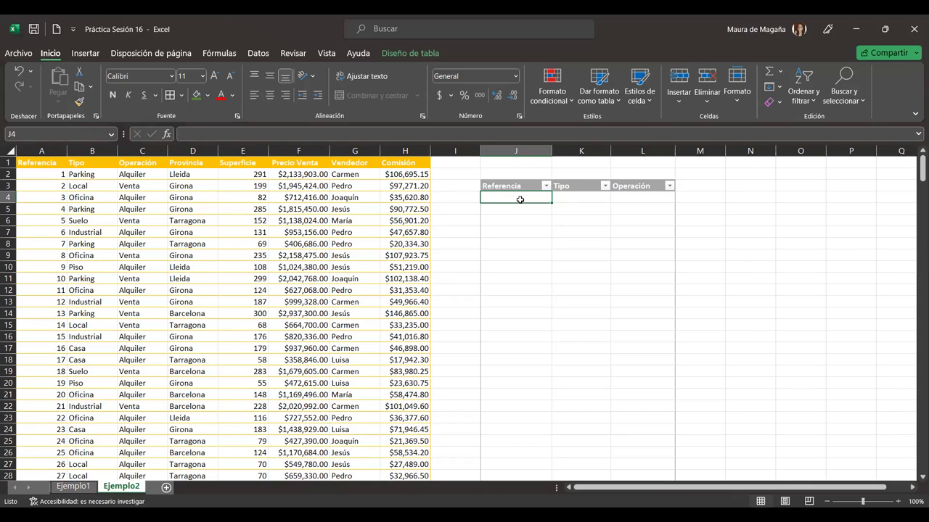
pyautogui.hotkey('shift', 'Right')
pyautogui.hotkey('shift', 'Right')
pyautogui.hotkey('shift', 'Down')
pyautogui.hotkey('shift', 'Down')
pyautogui.hotkey('shift', 'Down')
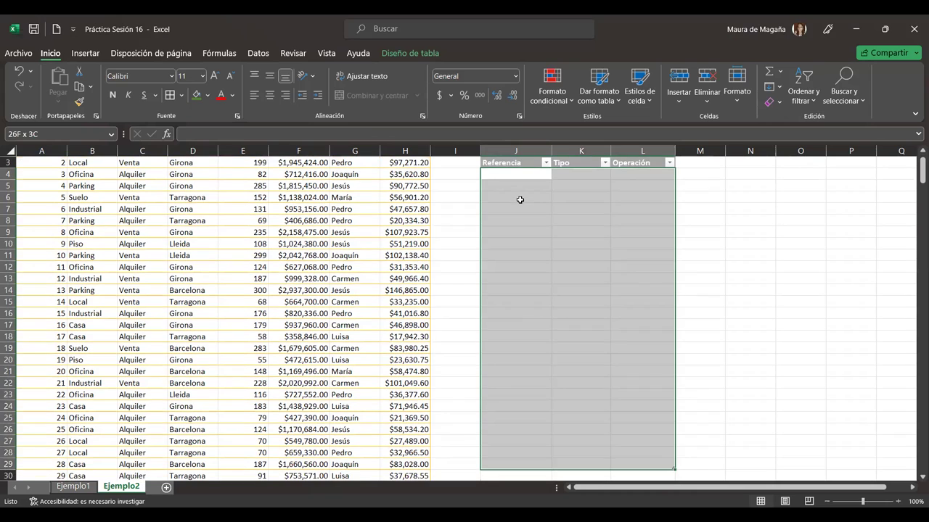
pyautogui.hotkey('shift', 'Up')
pyautogui.hotkey('shift', 'Up')
pyautogui.hotkey('shift', 'Up')
pyautogui.hotkey('shift', 'Up')
pyautogui.hotkey('shift', 'Up')
pyautogui.hotkey('shift', 'Up')
pyautogui.hotkey('shift', 'Up')
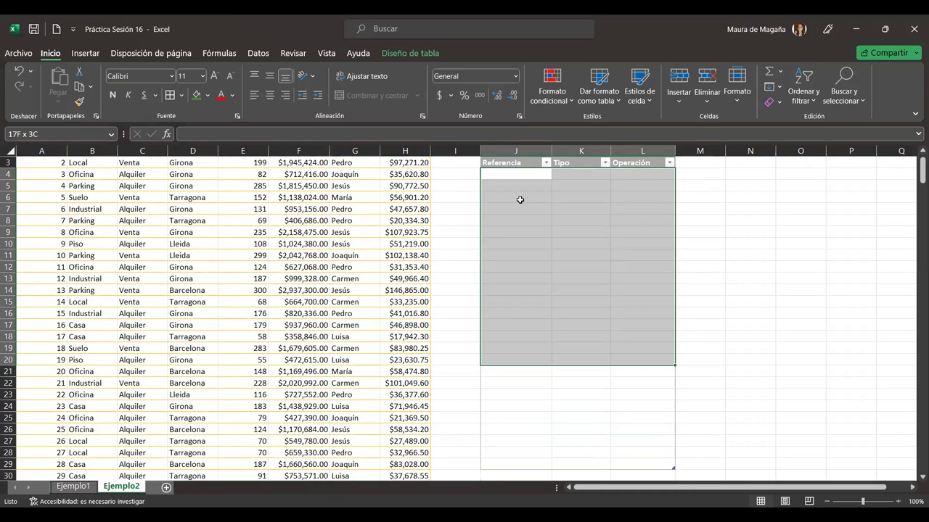
pyautogui.hotkey('ctrl', '-')
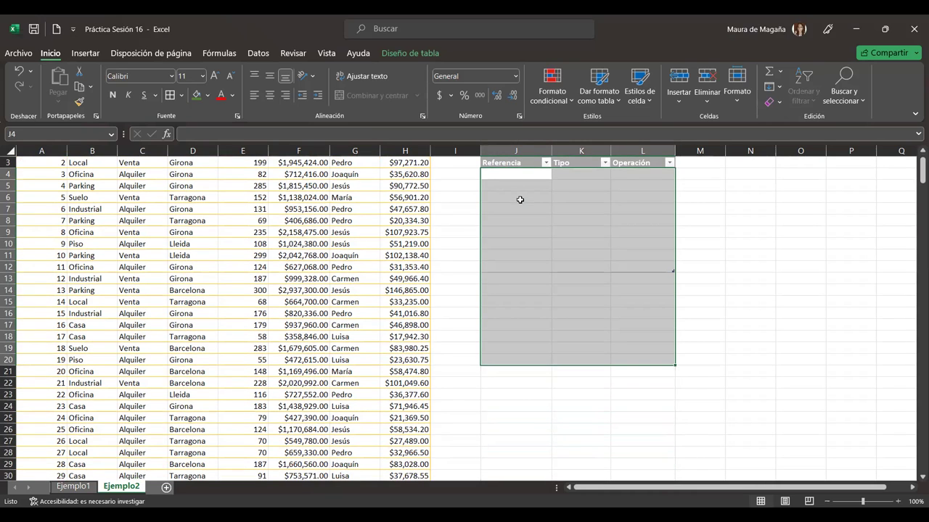
pyautogui.press('Up')
pyautogui.press('Up')
pyautogui.press('Up')
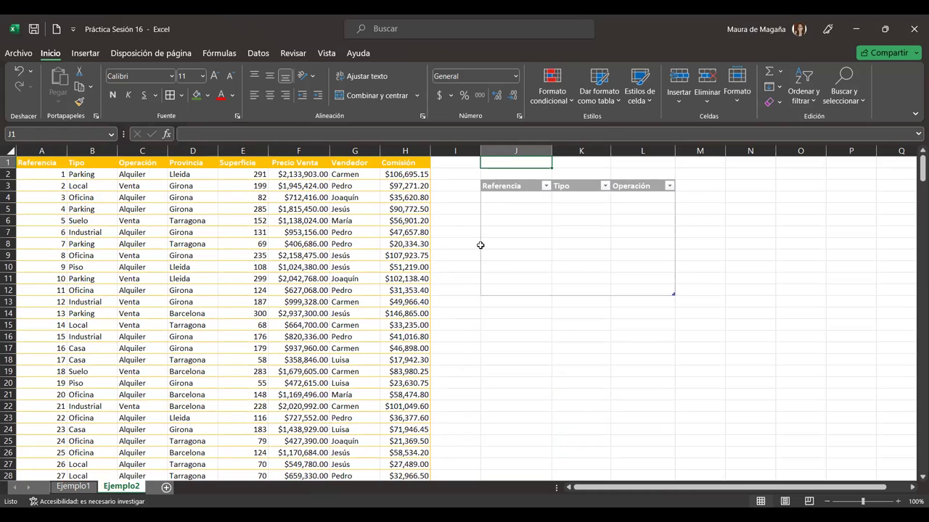
# Select the whole side table J3:L12 and show its Diseño de tabla options
pyautogui.moveTo(160, 178); pyautogui.dragTo(512, 185)
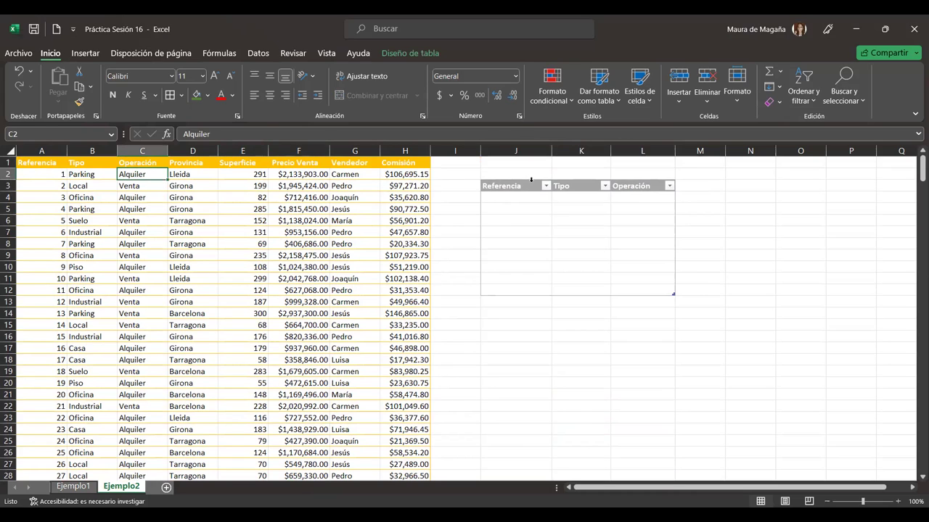
pyautogui.moveTo(638, 264); pyautogui.dragTo(642, 290)
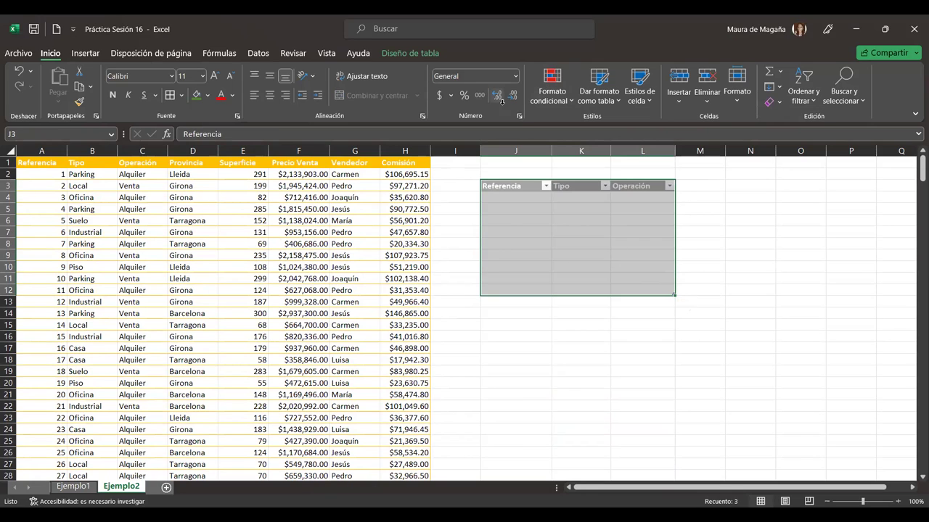
pyautogui.click(398, 53)
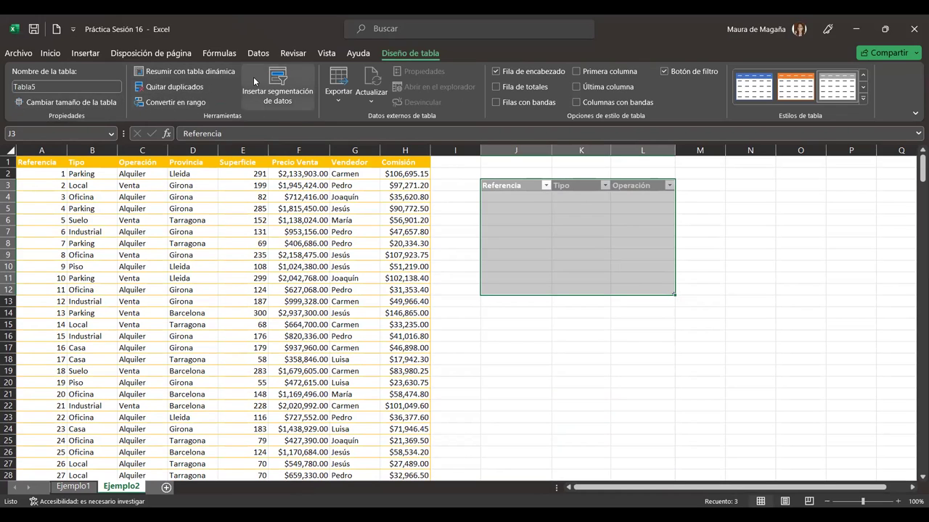
# Delete columns J through M, removing the Referencia/Tipo/Operación table
pyautogui.click(620, 243)
pyautogui.click(502, 143)
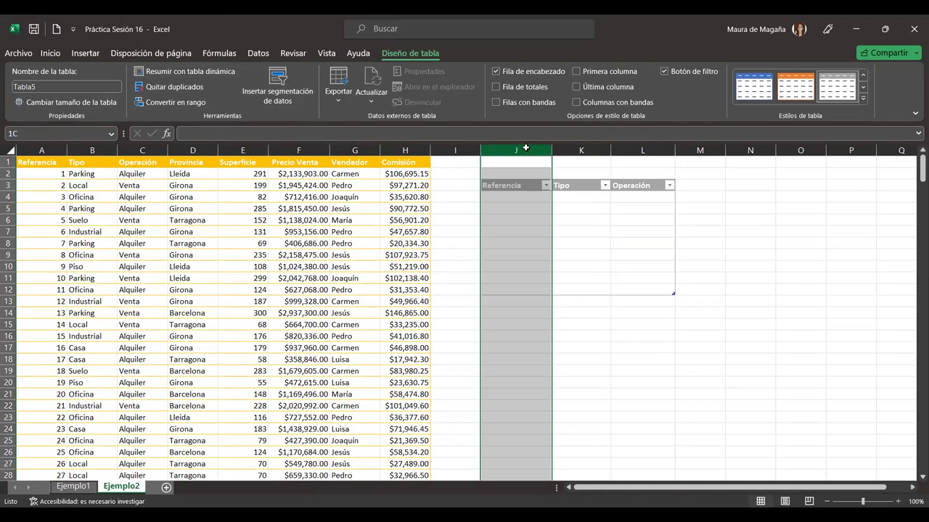
pyautogui.moveTo(681, 153); pyautogui.dragTo(683, 153)
pyautogui.rightClick(683, 153)
pyautogui.click(707, 291)
# Check the emptied J4:M16 area, then select a Precio Venta cell in the table
pyautogui.click(500, 197)
pyautogui.click(493, 186)
pyautogui.moveTo(592, 208); pyautogui.dragTo(664, 289)
pyautogui.moveTo(505, 198); pyautogui.dragTo(656, 342)
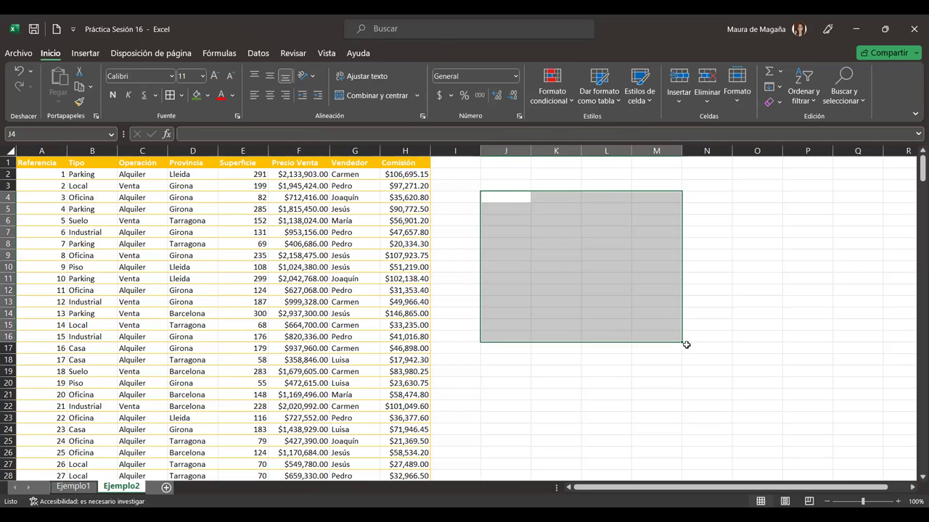
pyautogui.click(707, 348)
pyautogui.click(321, 240)
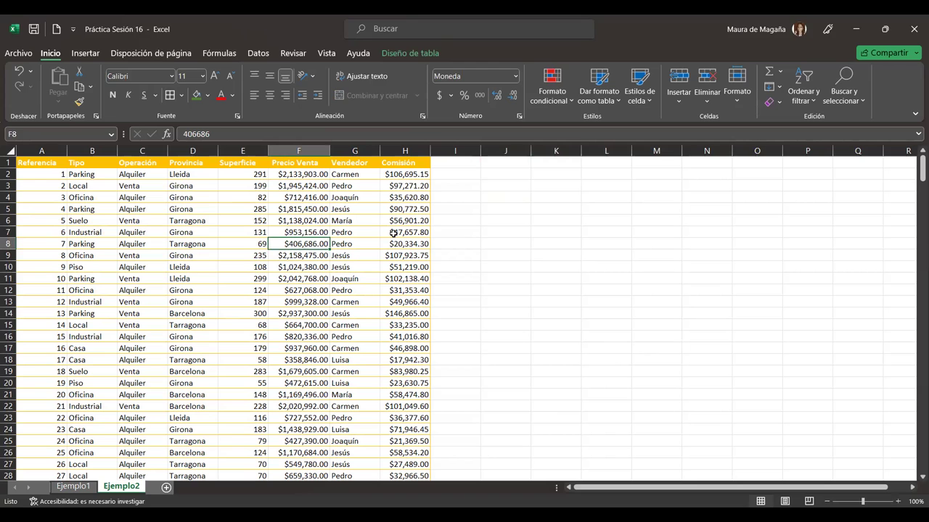
# Scroll through the data and select H2 to view the 5% Comisión formula
pyautogui.click(915, 477)
pyautogui.moveTo(914, 479); pyautogui.dragTo(914, 479)
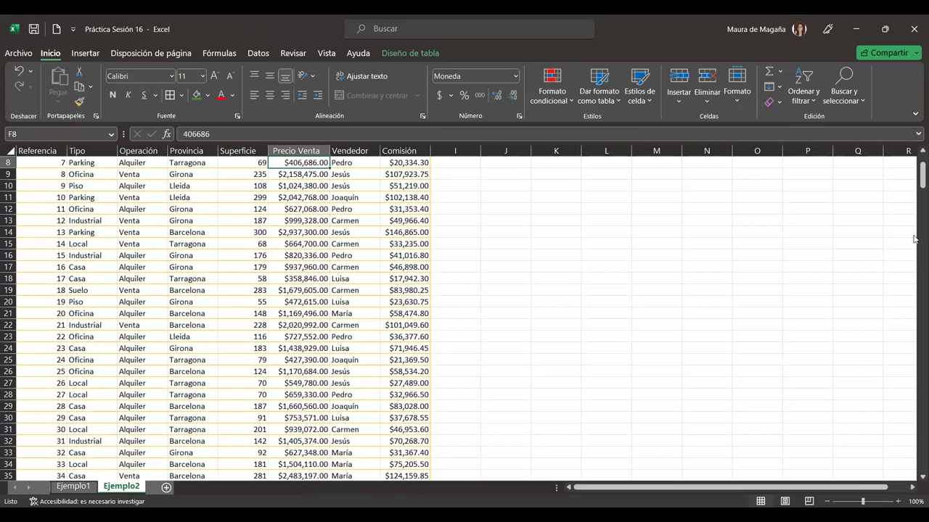
pyautogui.click(917, 150)
pyautogui.moveTo(916, 143); pyautogui.dragTo(917, 135)
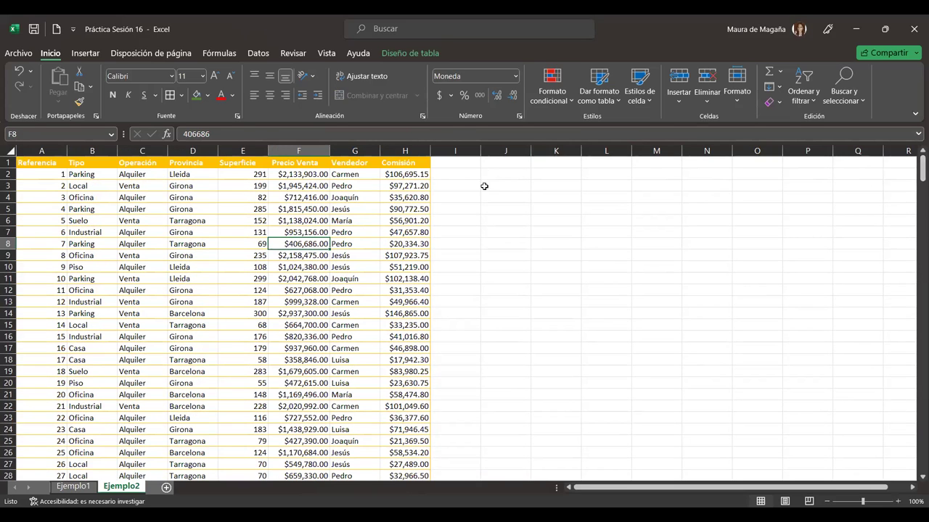
pyautogui.click(407, 174)
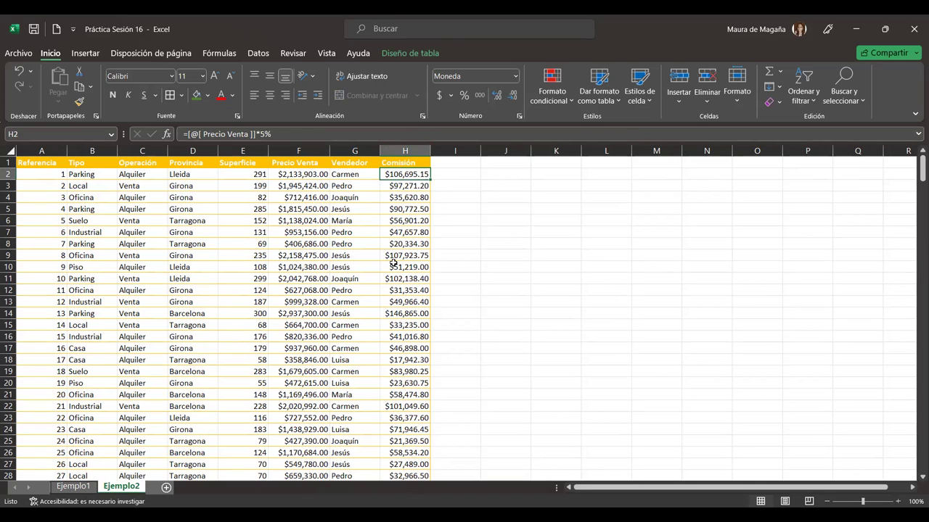
pyautogui.click(421, 49)
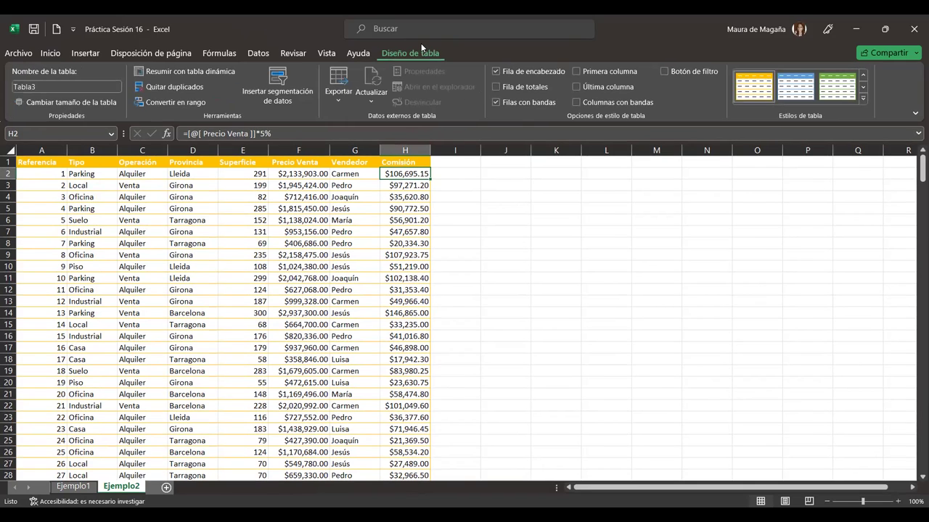
pyautogui.click(692, 71)
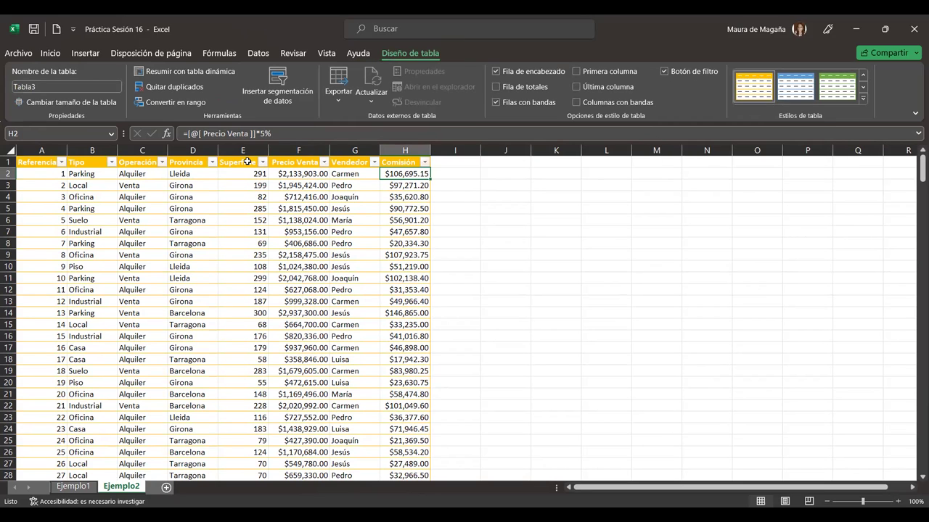
pyautogui.click(210, 161)
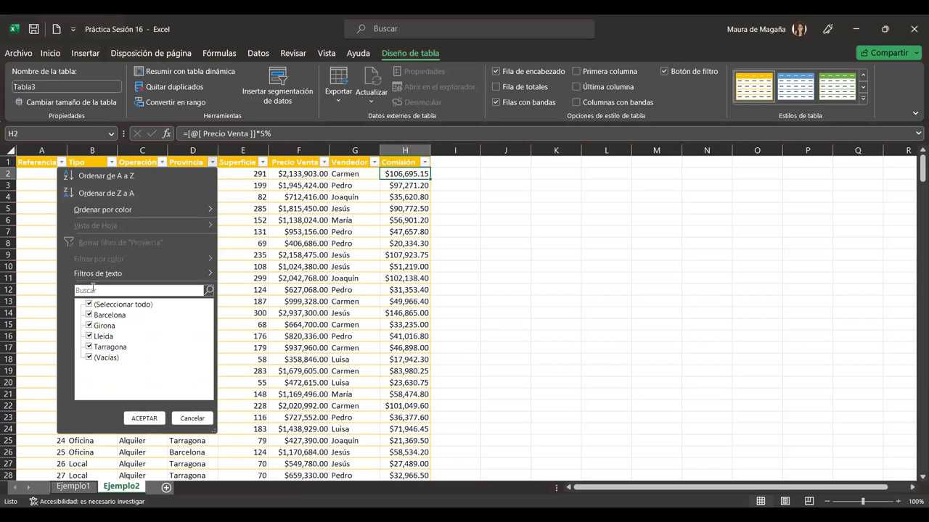
pyautogui.click(88, 304)
pyautogui.click(88, 315)
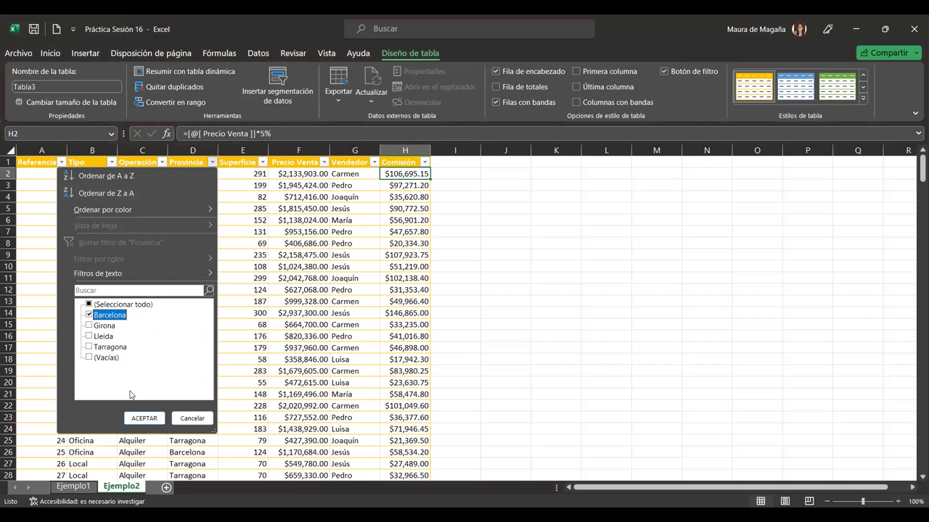
pyautogui.click(143, 418)
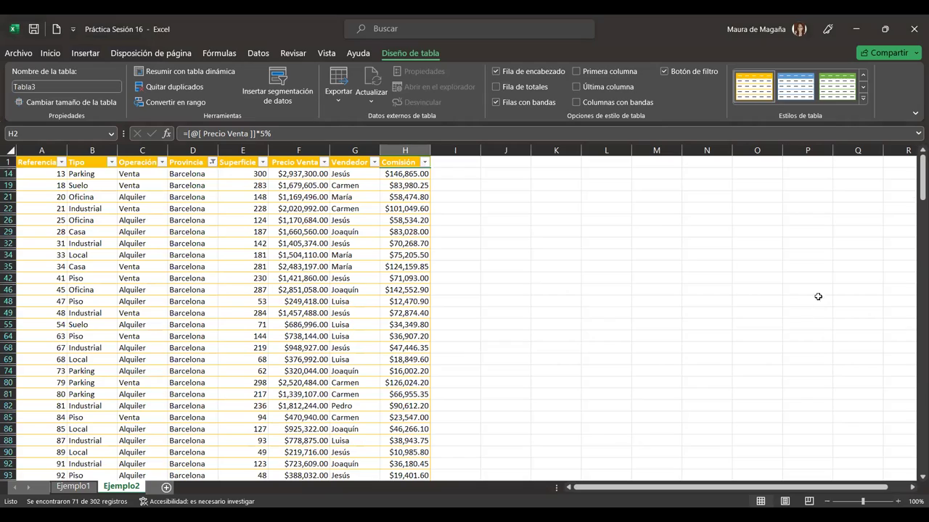
pyautogui.moveTo(916, 190)
pyautogui.mouseDown()
pyautogui.moveTo(914, 260)
pyautogui.moveTo(915, 143)
pyautogui.mouseUp()
pyautogui.click(212, 162)
pyautogui.click(88, 304)
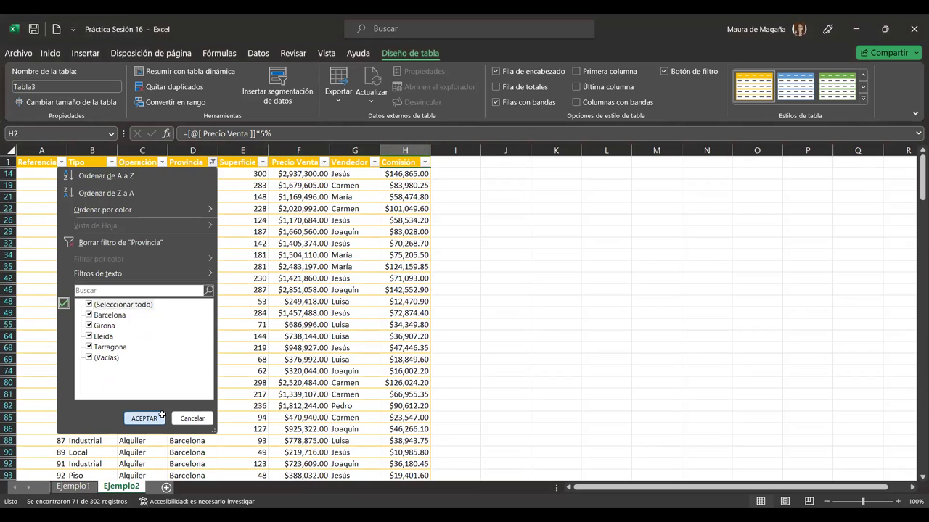
pyautogui.click(145, 417)
pyautogui.click(663, 73)
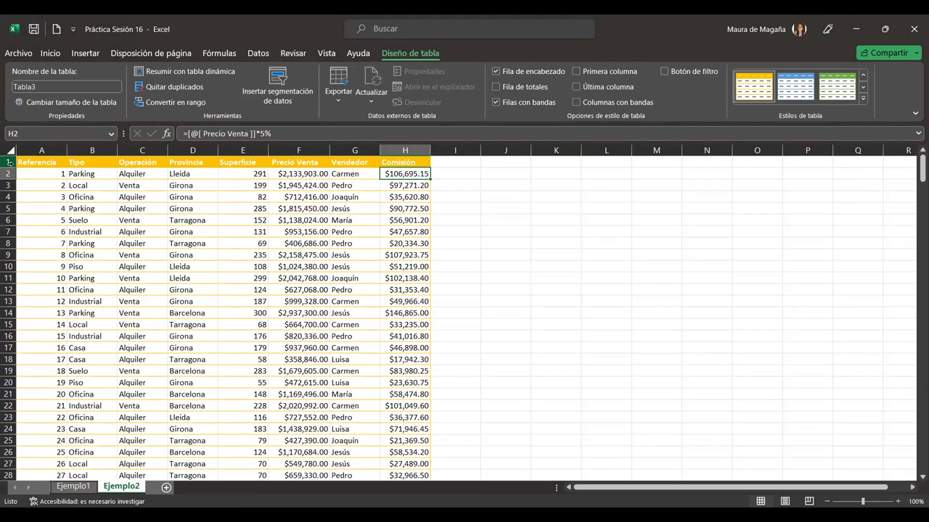
# Enlarge header row 1 and center the A1:H1 titles horizontally and vertically
pyautogui.moveTo(11, 167)
pyautogui.mouseDown()
pyautogui.moveTo(17, 180)
pyautogui.moveTo(95, 169)
pyautogui.mouseUp()
pyautogui.moveTo(269, 141); pyautogui.dragTo(405, 152)
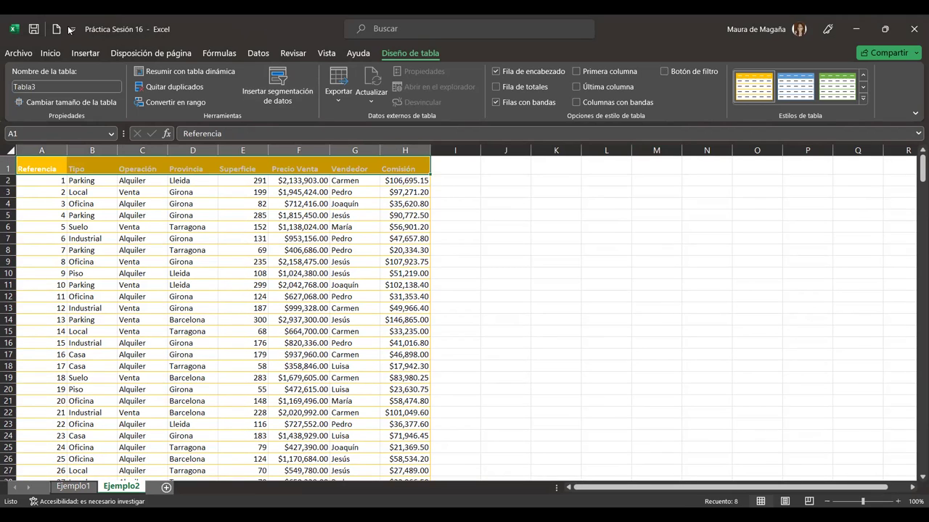
pyautogui.click(42, 53)
pyautogui.click(270, 95)
pyautogui.click(269, 76)
pyautogui.click(279, 204)
pyautogui.click(385, 53)
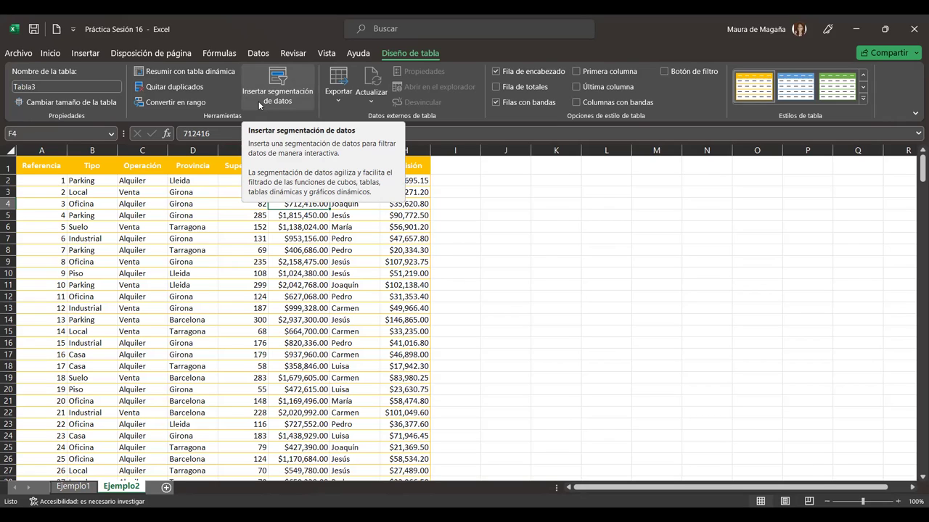
# Insert a slicer for Tabla3 with only the Vendedor field checked
pyautogui.click(259, 106)
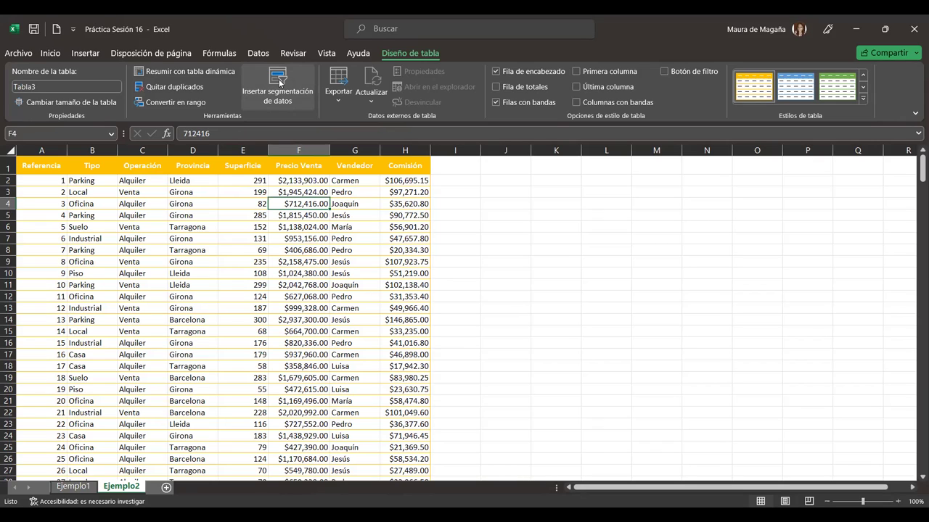
pyautogui.click(279, 82)
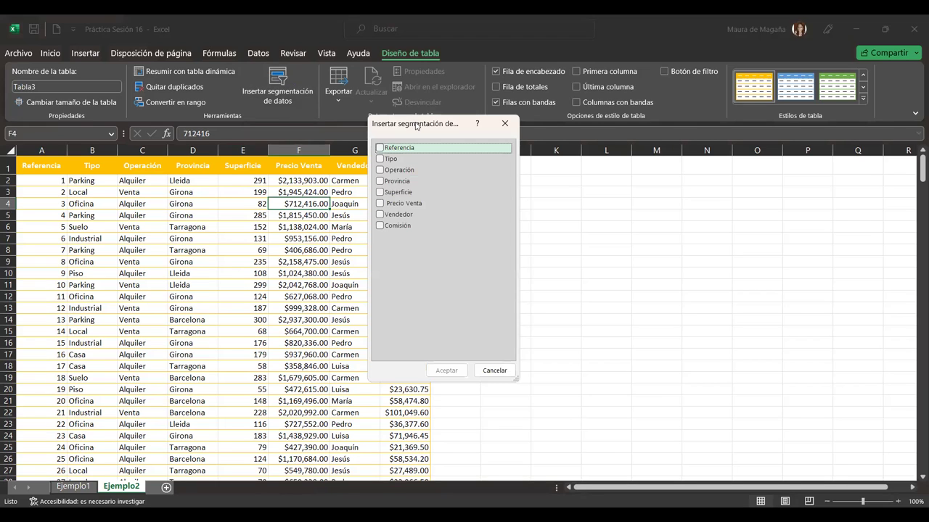
pyautogui.moveTo(415, 126); pyautogui.dragTo(482, 184)
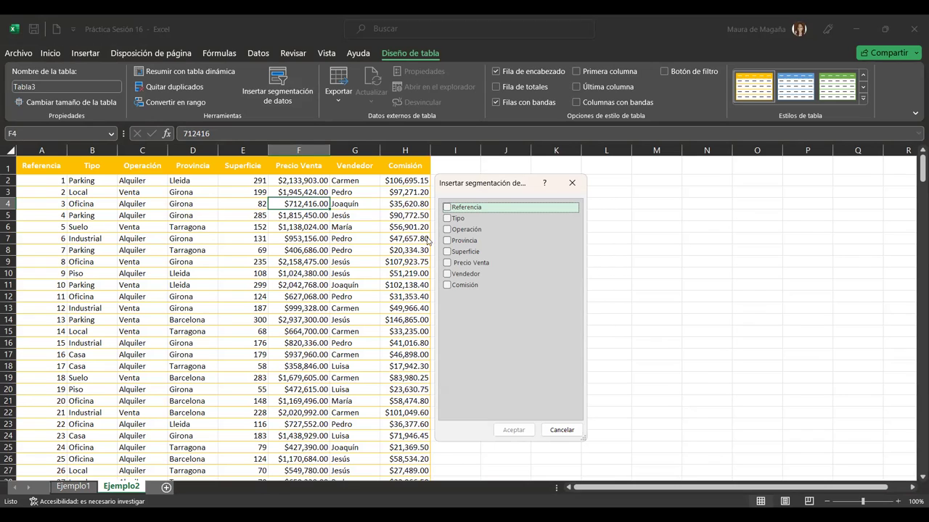
pyautogui.click(447, 274)
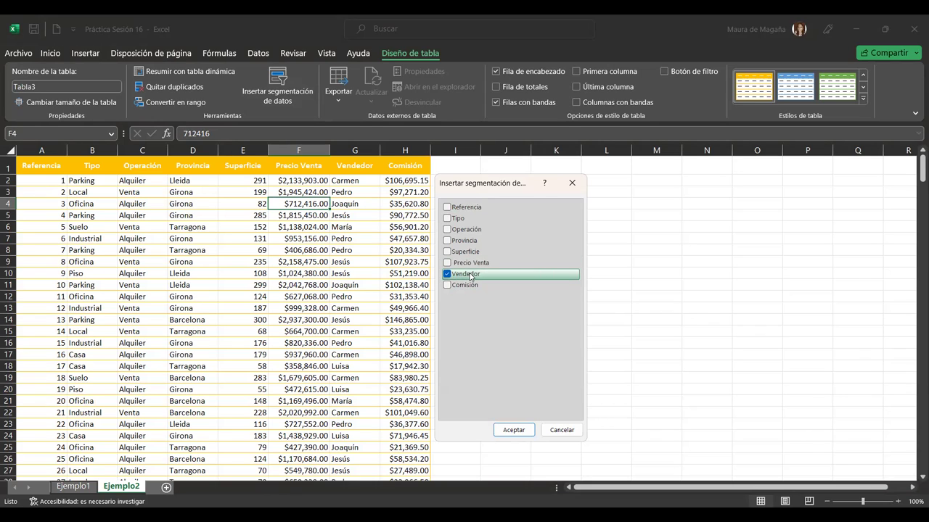
pyautogui.click(523, 431)
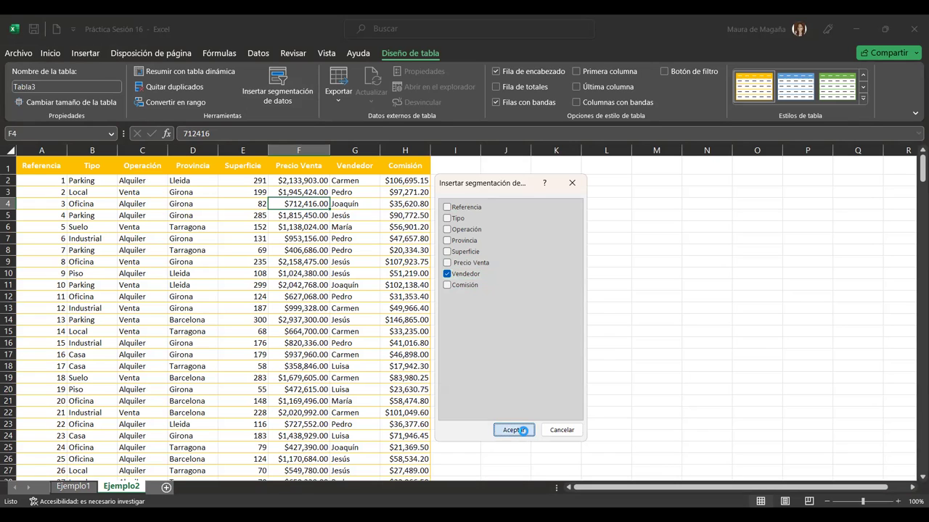
# Place the Vendedor slicer right of the table and try seller filters, ending on one seller's 49 records
pyautogui.moveTo(454, 186)
pyautogui.mouseDown()
pyautogui.moveTo(494, 197)
pyautogui.moveTo(514, 166)
pyautogui.mouseUp()
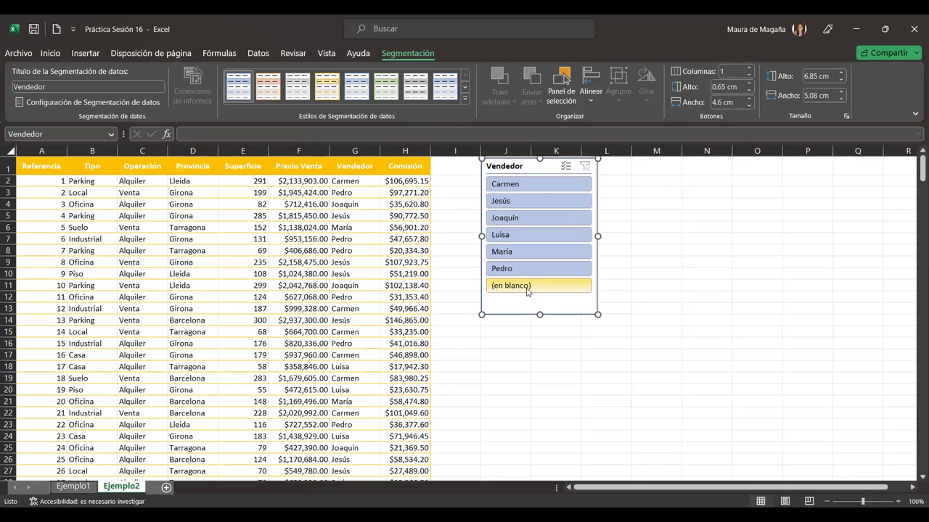
pyautogui.click(527, 286)
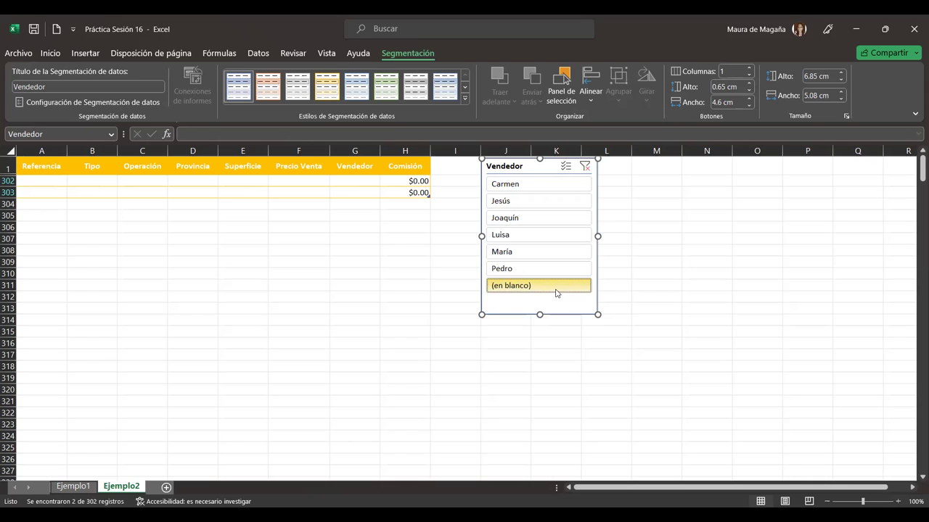
pyautogui.click(558, 220)
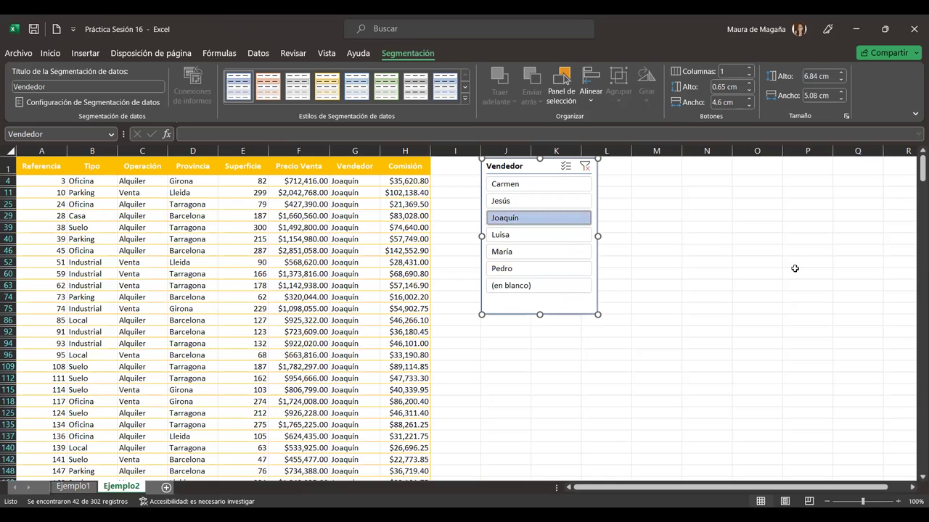
pyautogui.moveTo(914, 173); pyautogui.dragTo(910, 349)
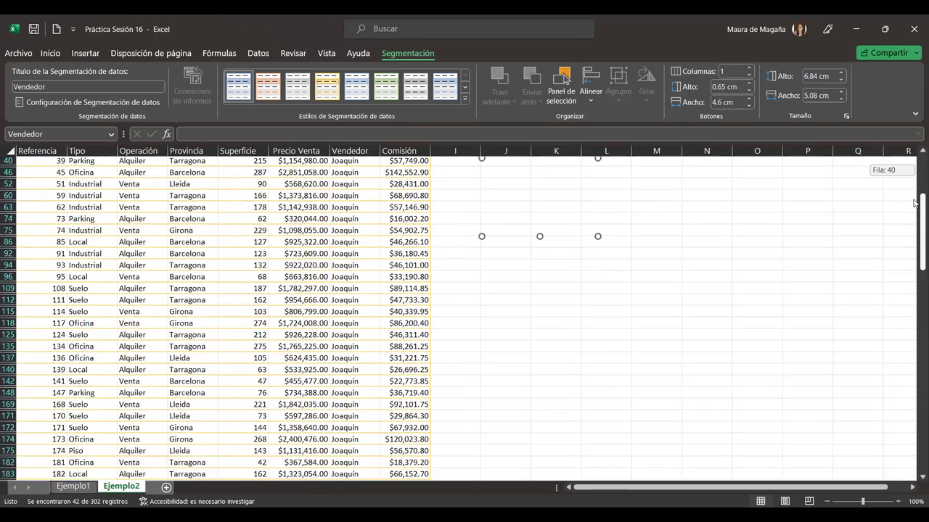
pyautogui.moveTo(910, 350); pyautogui.dragTo(914, 142)
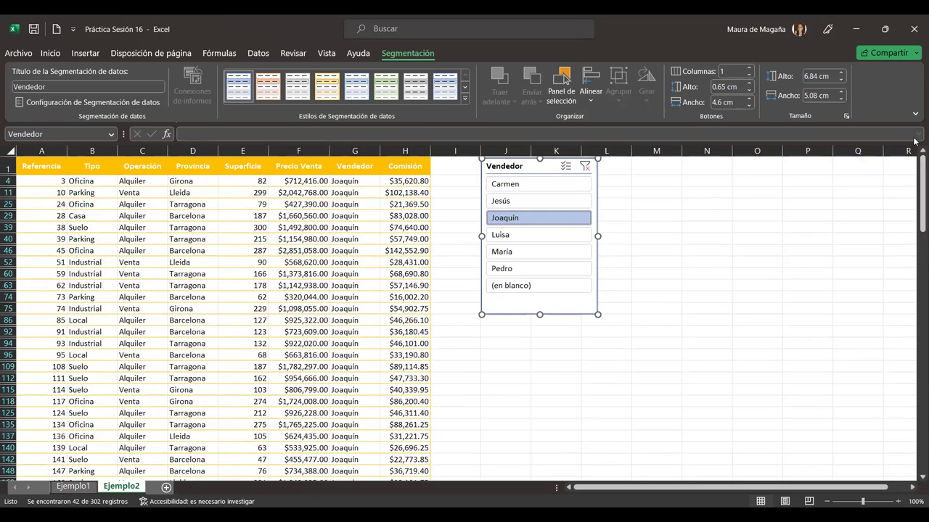
pyautogui.click(529, 257)
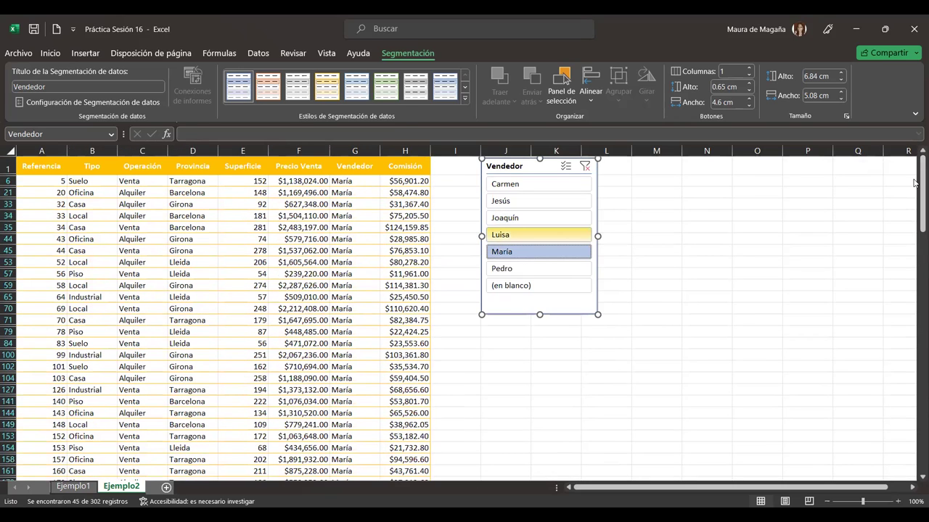
pyautogui.moveTo(913, 261)
pyautogui.mouseDown()
pyautogui.moveTo(894, 341)
pyautogui.moveTo(915, 133)
pyautogui.mouseUp()
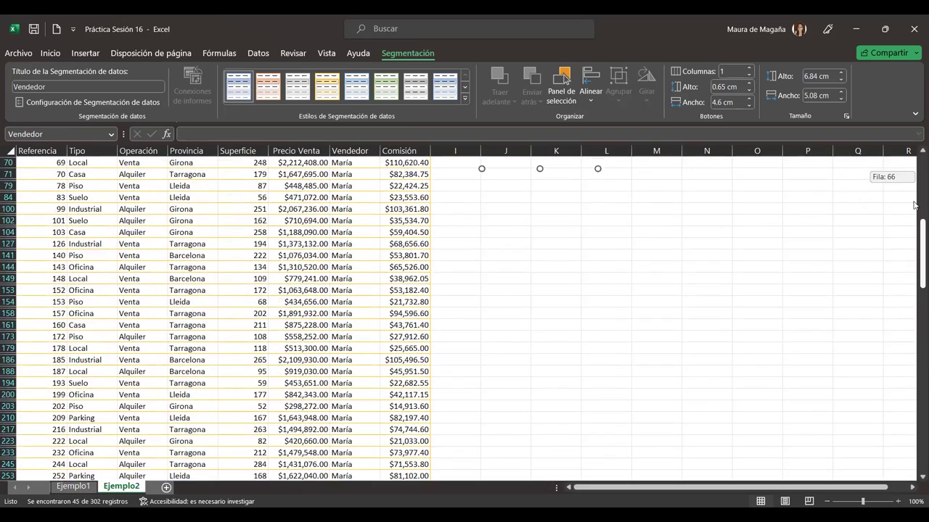
pyautogui.click(540, 187)
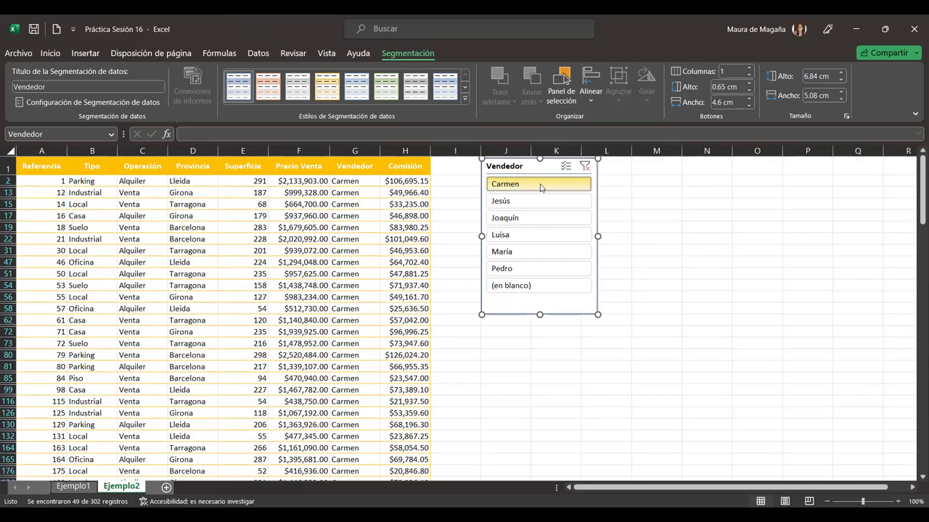
# Shift the Vendedor slicer left and try single and multi-select seller filters
pyautogui.moveTo(518, 166); pyautogui.dragTo(472, 164)
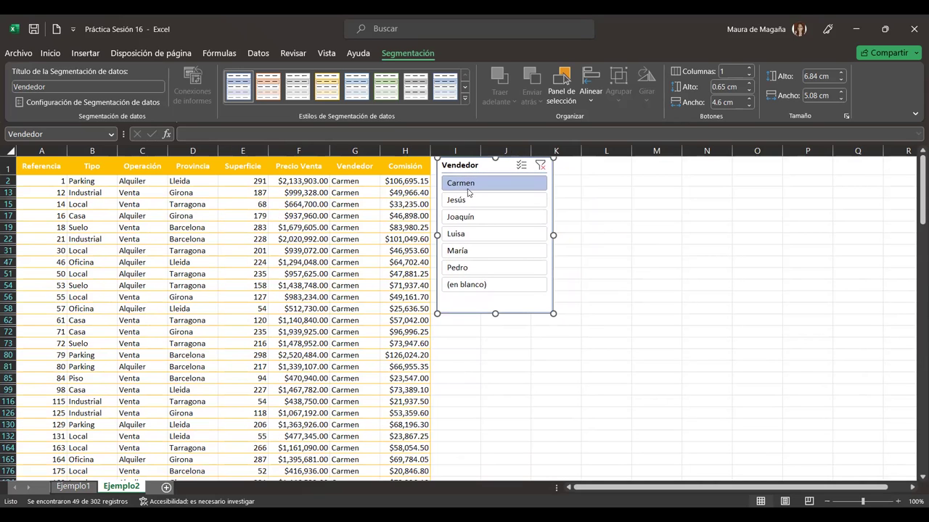
pyautogui.click(479, 215)
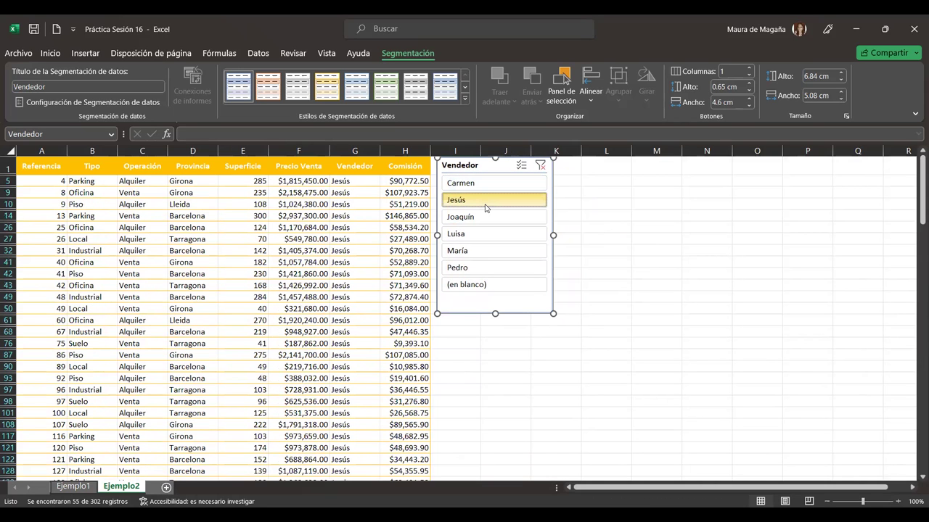
pyautogui.click(496, 267)
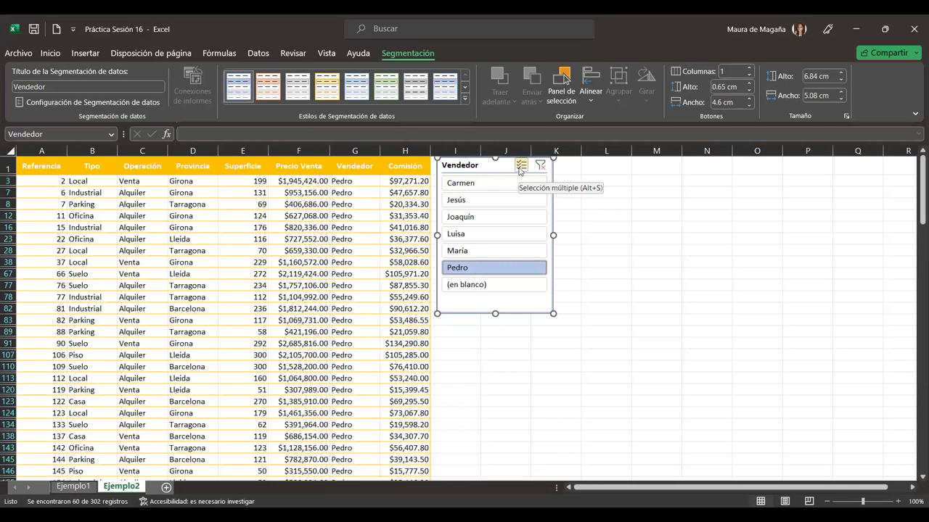
pyautogui.click(520, 167)
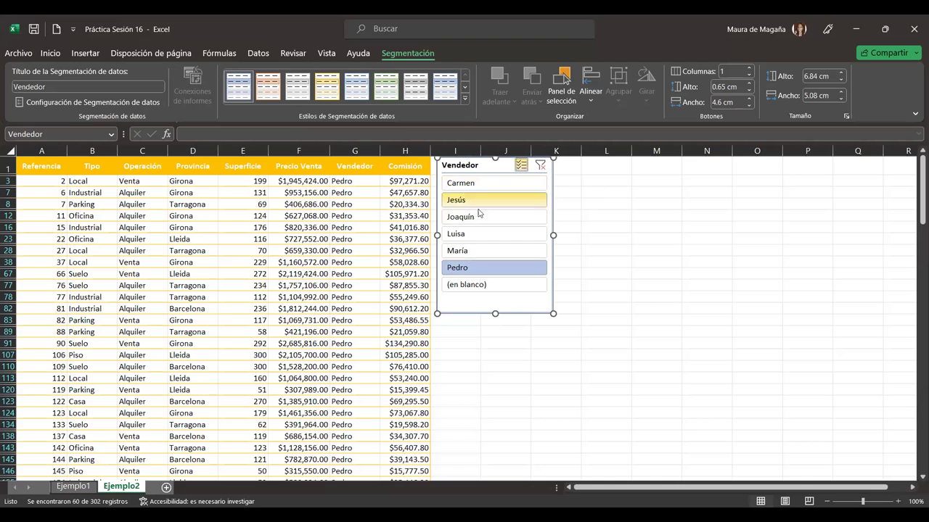
pyautogui.click(474, 233)
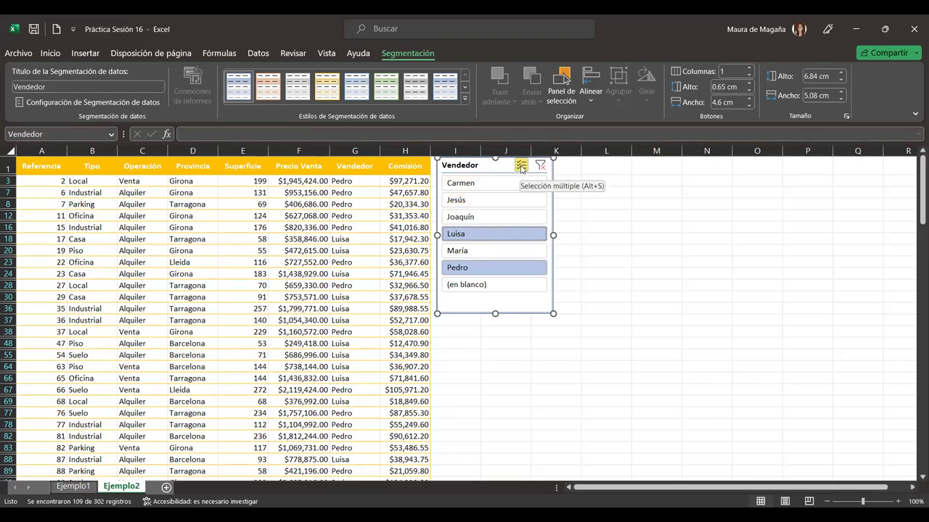
# Try more seller combinations and the blank-seller filter, then clear the slicer filter
pyautogui.click(540, 166)
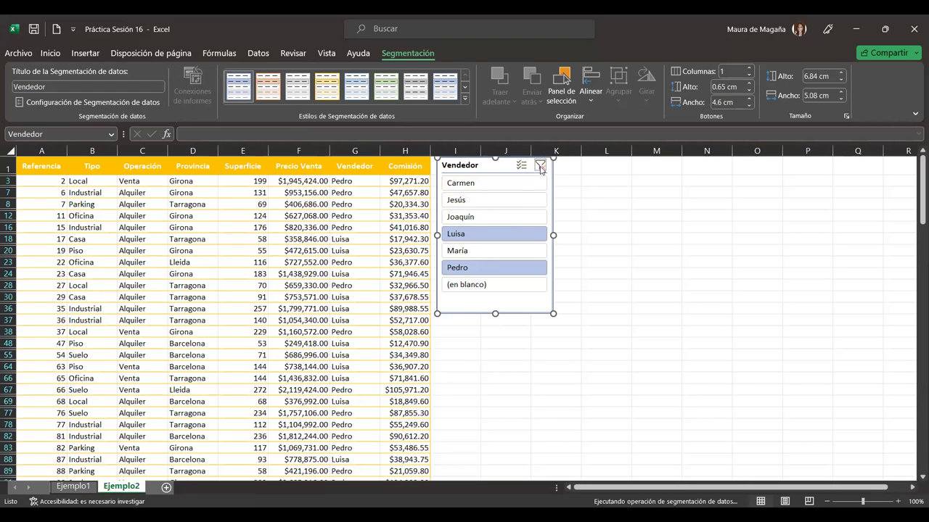
pyautogui.click(489, 182)
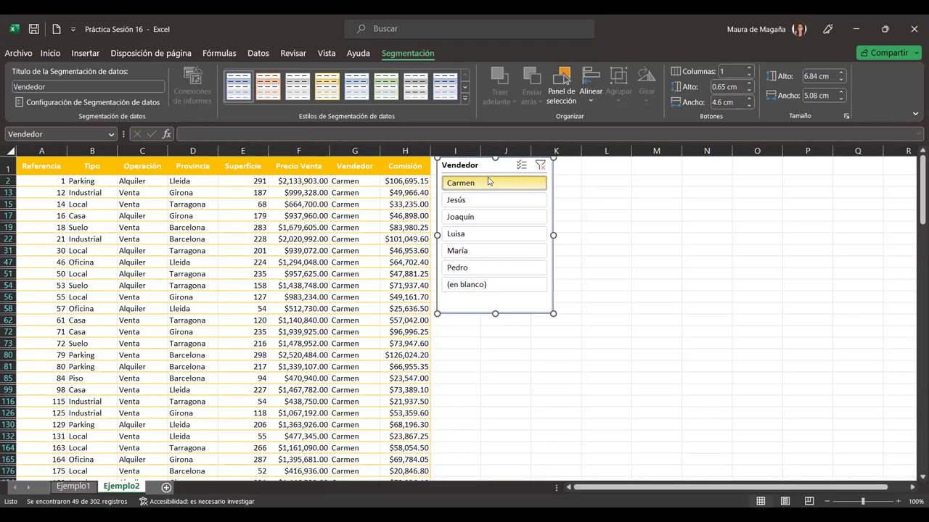
pyautogui.keyDown('ctrl'); pyautogui.click(504, 214); pyautogui.keyUp('ctrl')
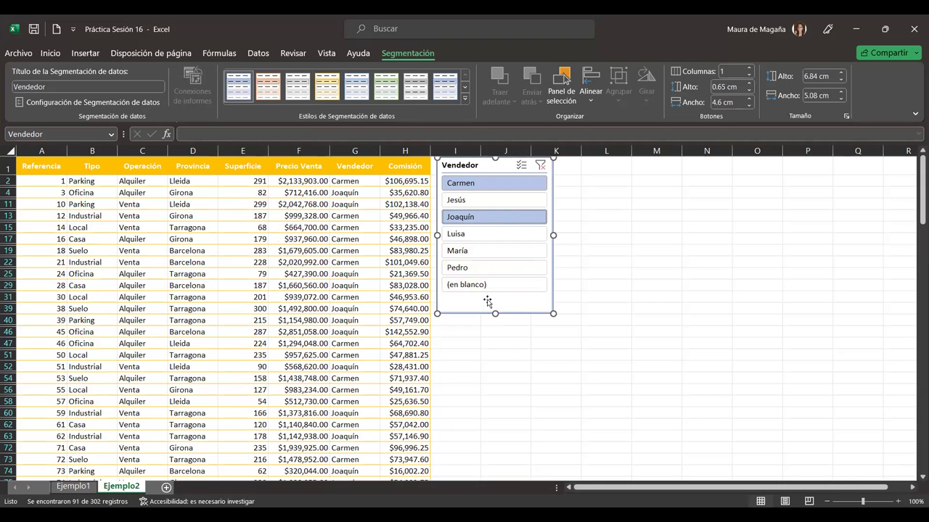
pyautogui.click(539, 166)
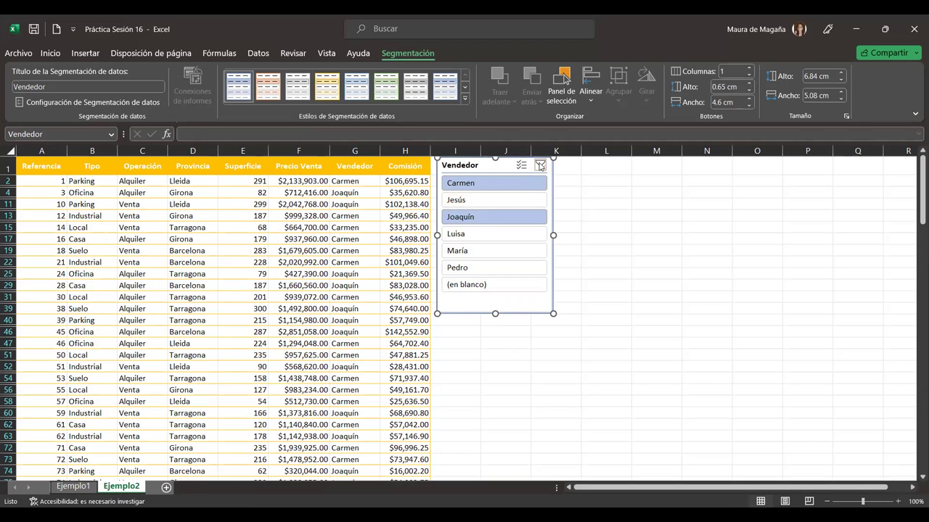
pyautogui.click(497, 286)
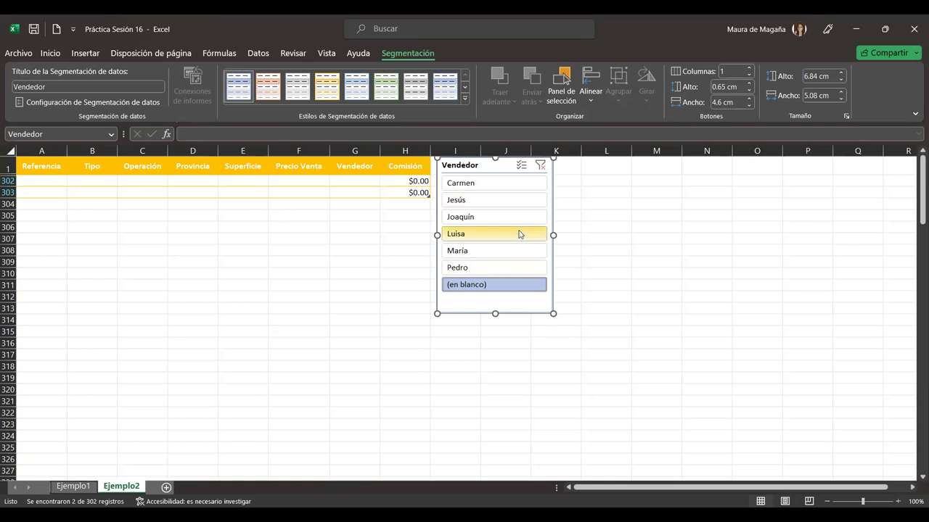
pyautogui.click(540, 166)
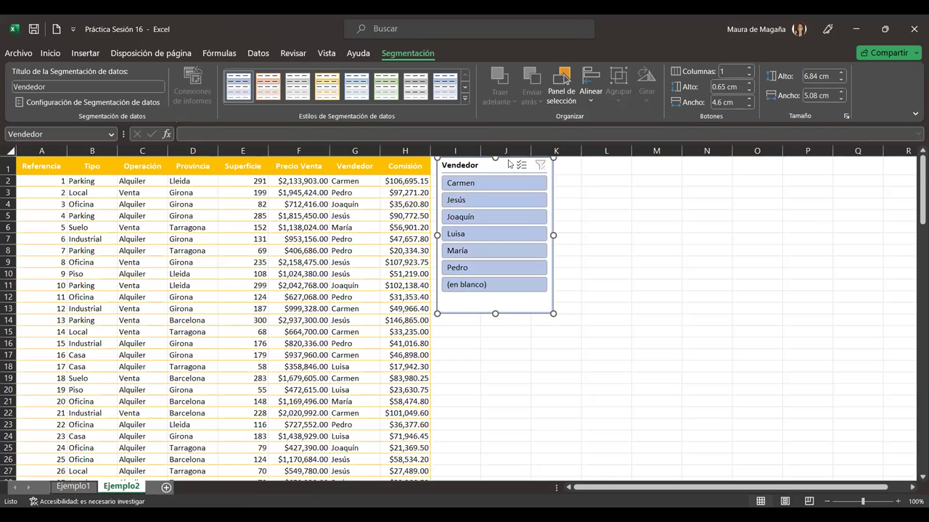
# Jump to the table's end to reveal the empty rows 302–303
pyautogui.click(384, 216)
pyautogui.hotkey('ctrl', 'Down')
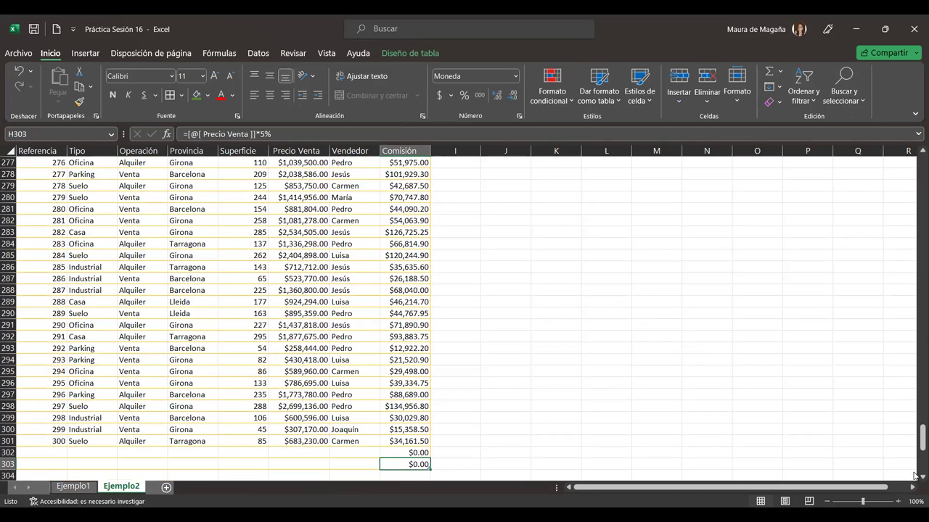
pyautogui.scroll(-3, 913, 479)
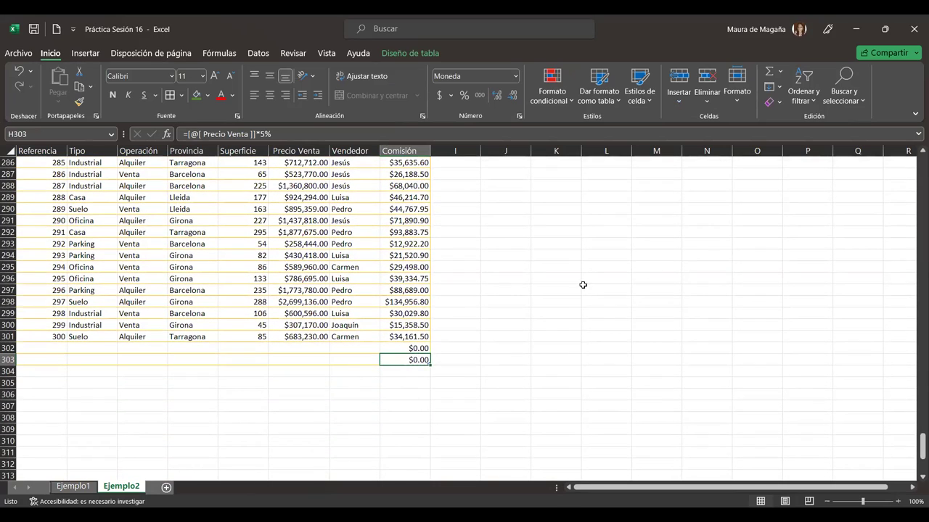
# Resize the property table so it ends at row 301
pyautogui.click(715, 87)
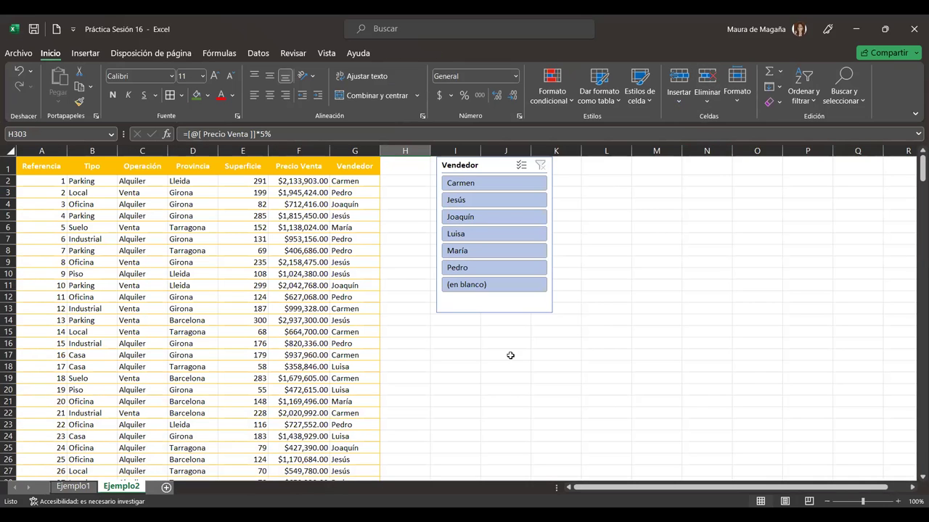
pyautogui.click(359, 335)
pyautogui.hotkey('ctrl', 'Down')
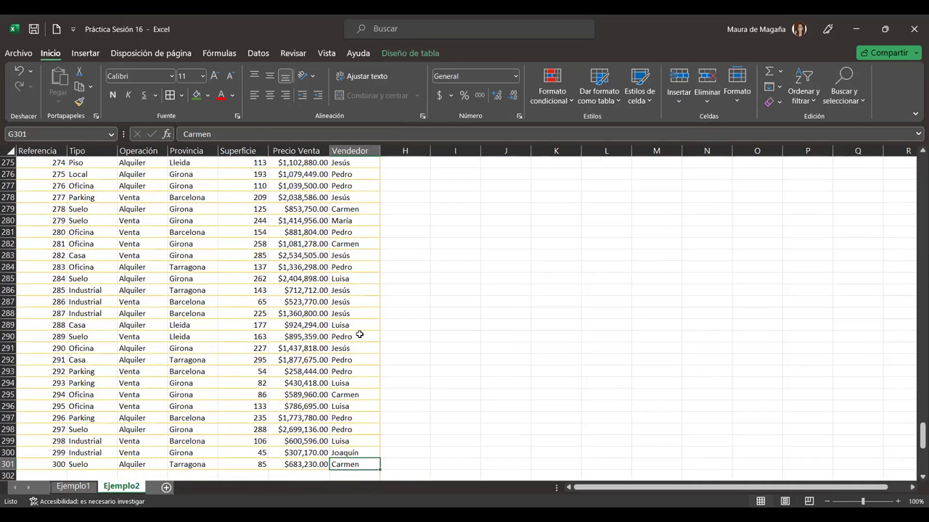
pyautogui.click(915, 478)
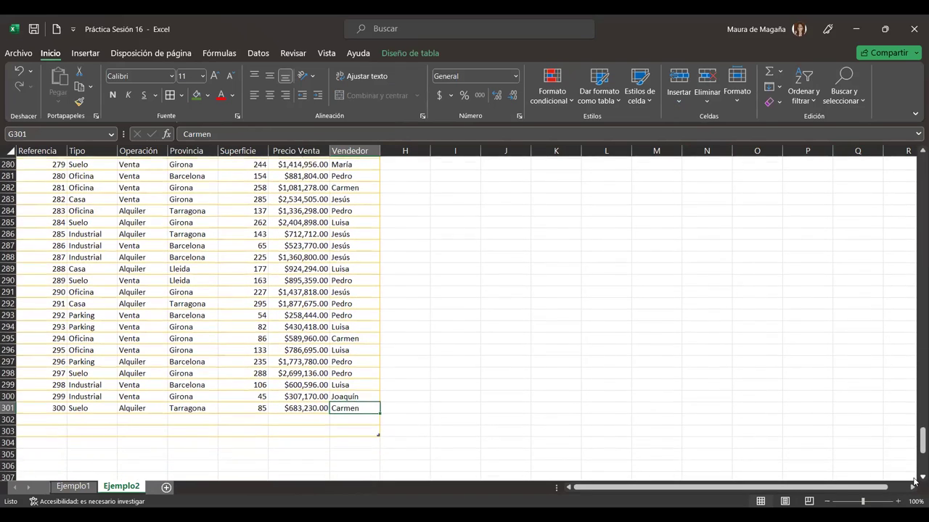
pyautogui.click(914, 481)
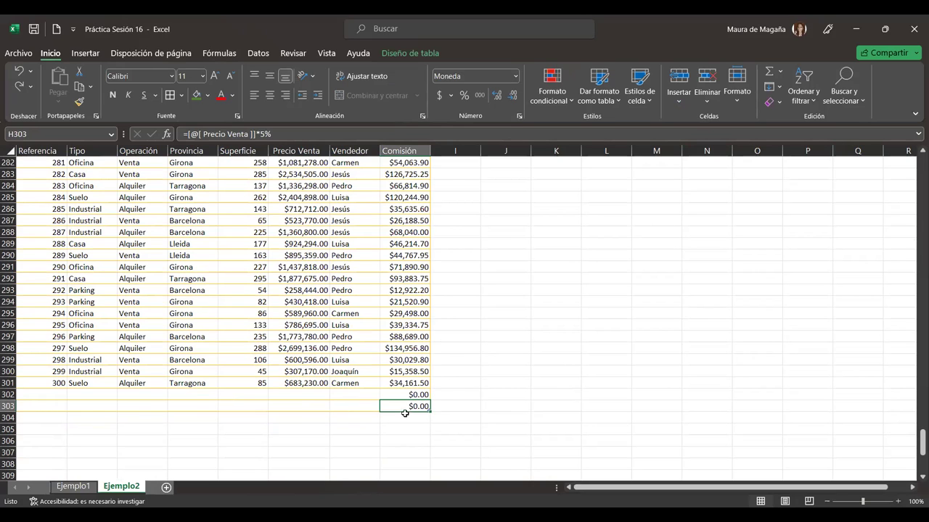
pyautogui.click(319, 417)
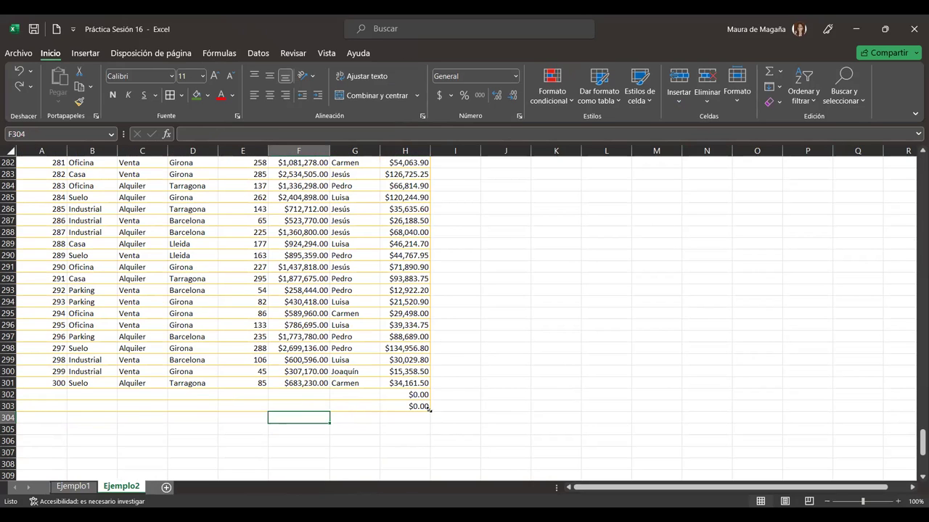
pyautogui.moveTo(430, 410); pyautogui.dragTo(430, 387)
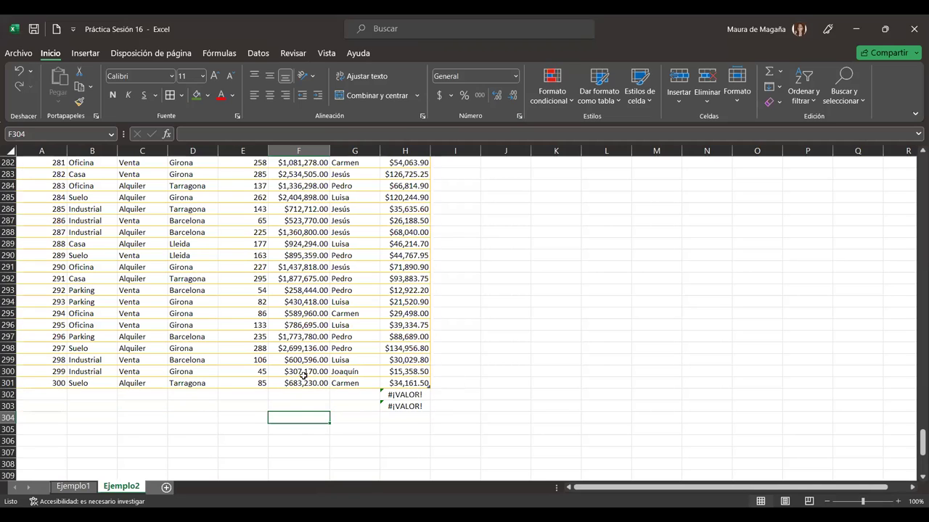
# Clear the #¡VALOR! errors from H302:H303 and check that row 302 is empty
pyautogui.click(385, 397)
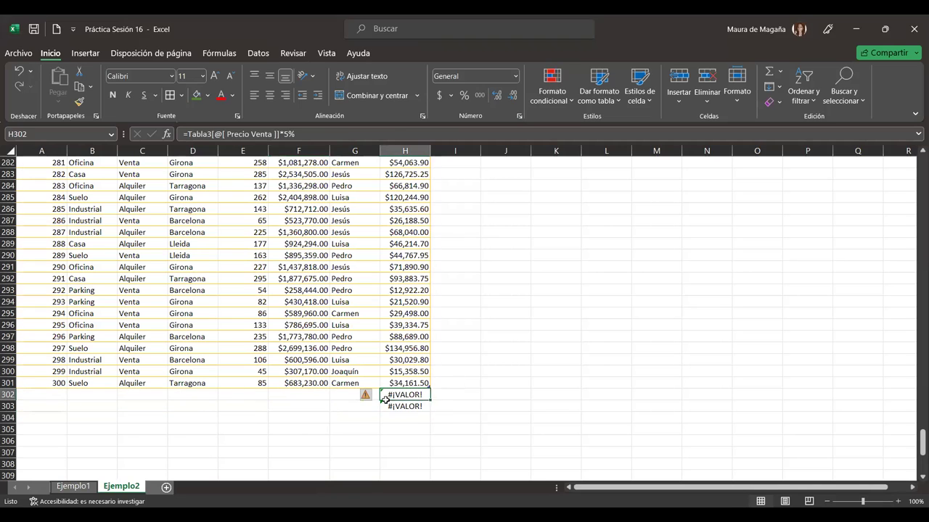
pyautogui.moveTo(384, 397); pyautogui.dragTo(386, 405)
pyautogui.press('Delete')
pyautogui.press('BackSpace')
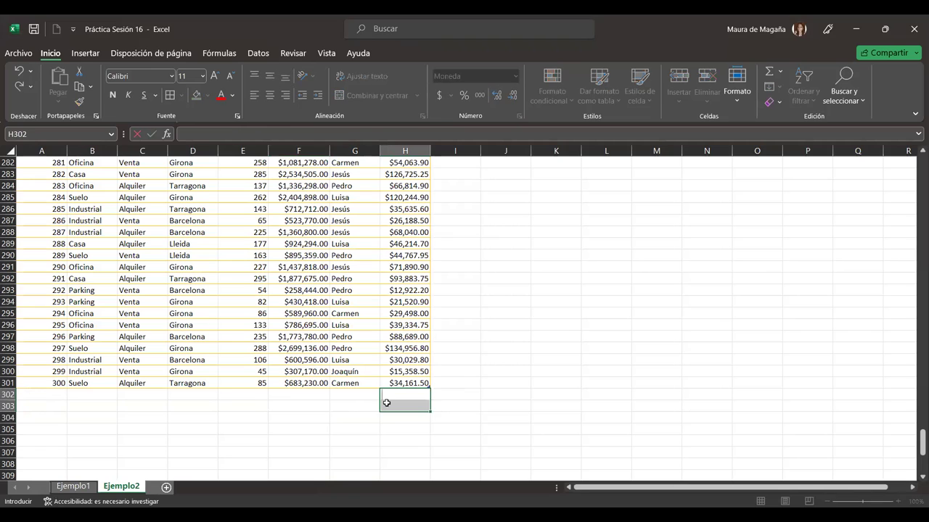
pyautogui.click(332, 409)
pyautogui.click(421, 404)
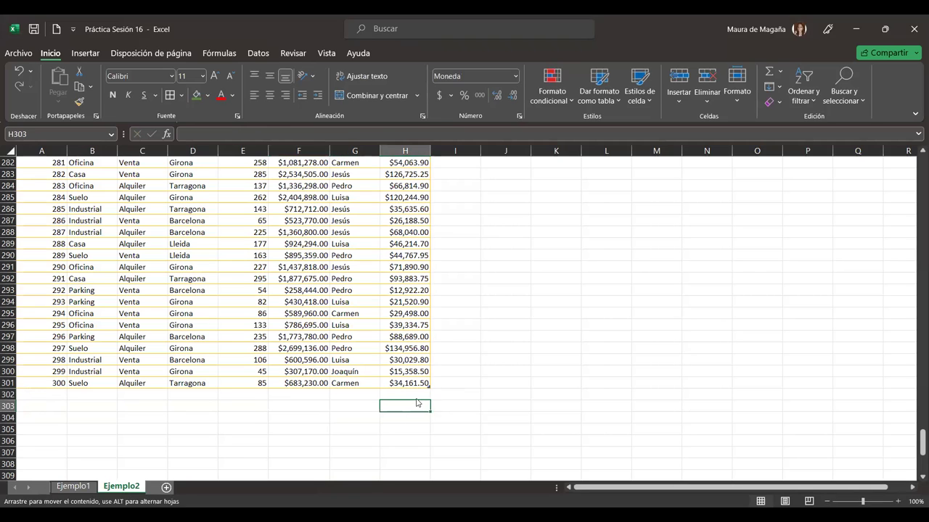
pyautogui.click(358, 395)
pyautogui.click(272, 397)
pyautogui.click(155, 393)
pyautogui.click(71, 393)
pyautogui.doubleClick(253, 332)
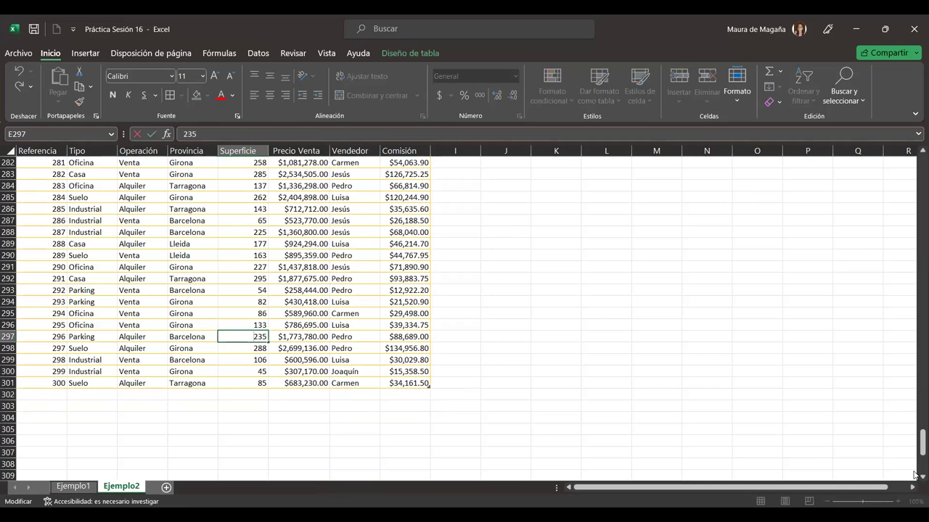
pyautogui.moveTo(922, 444); pyautogui.dragTo(921, 164)
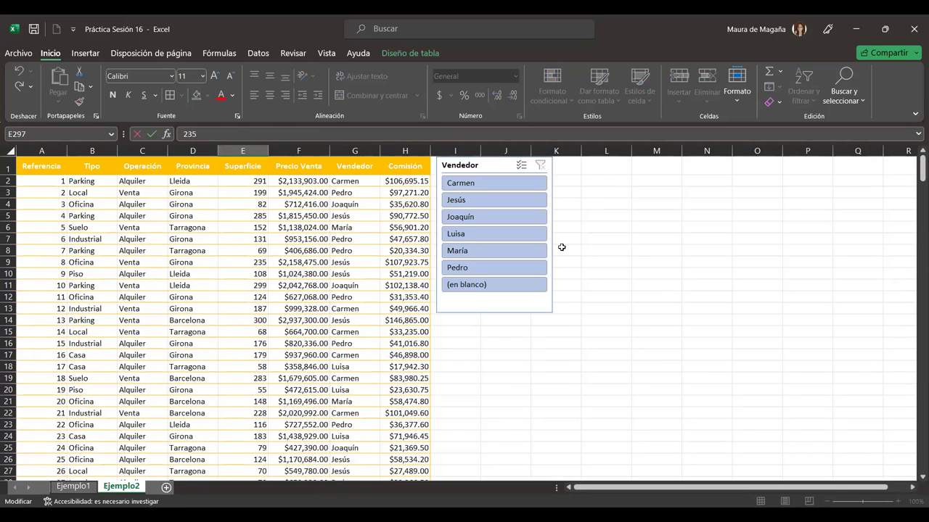
# Replace the old Vendedor slicer with a fresh one placed beside the table
pyautogui.click(473, 165)
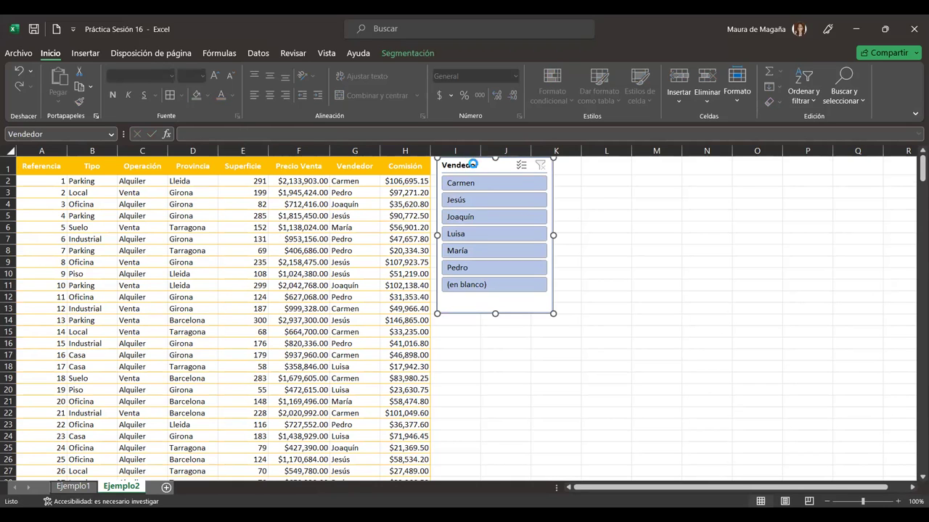
pyautogui.press('Delete')
pyautogui.click(410, 55)
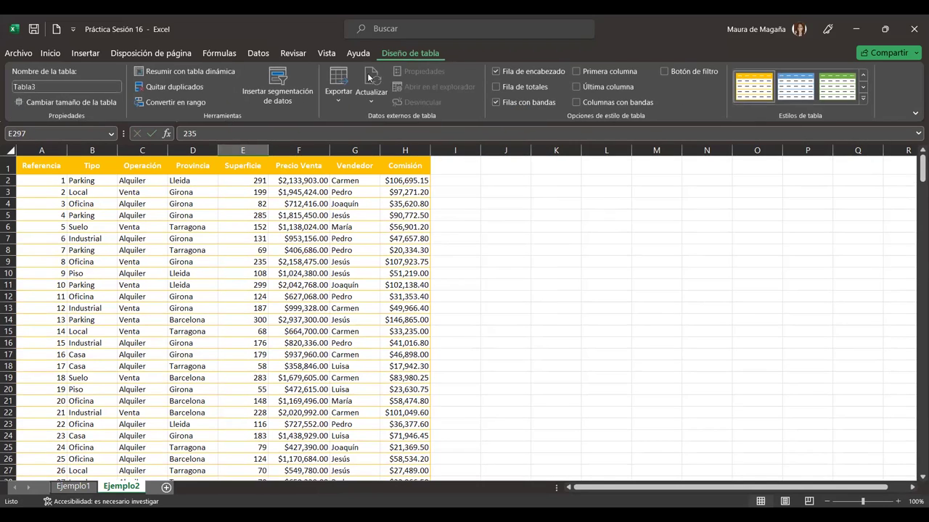
pyautogui.click(278, 86)
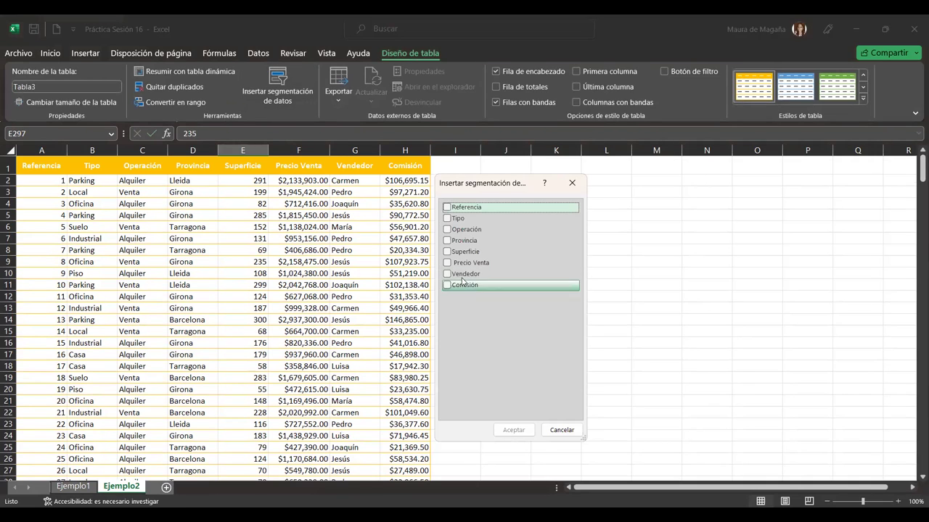
pyautogui.click(448, 274)
pyautogui.click(508, 426)
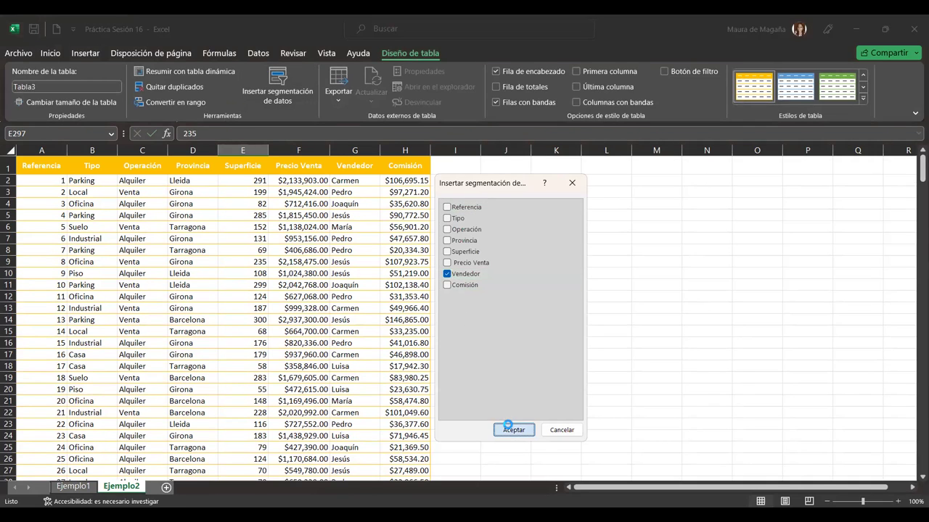
pyautogui.moveTo(479, 247); pyautogui.dragTo(487, 163)
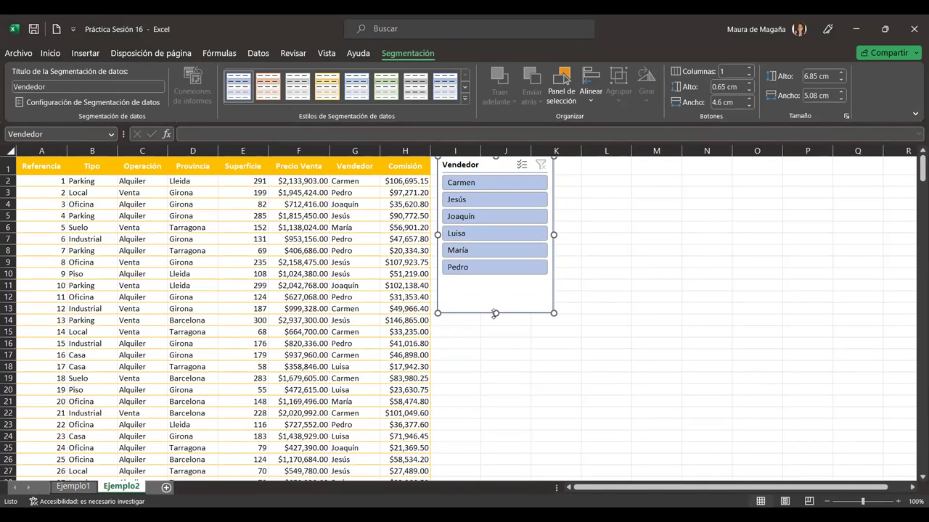
# Shrink the Vendedor slicer to 5.76 × 3.68 cm and apply the yellow Claro style
pyautogui.moveTo(495, 314)
pyautogui.mouseDown()
pyautogui.moveTo(497, 280)
pyautogui.moveTo(497, 288)
pyautogui.mouseUp()
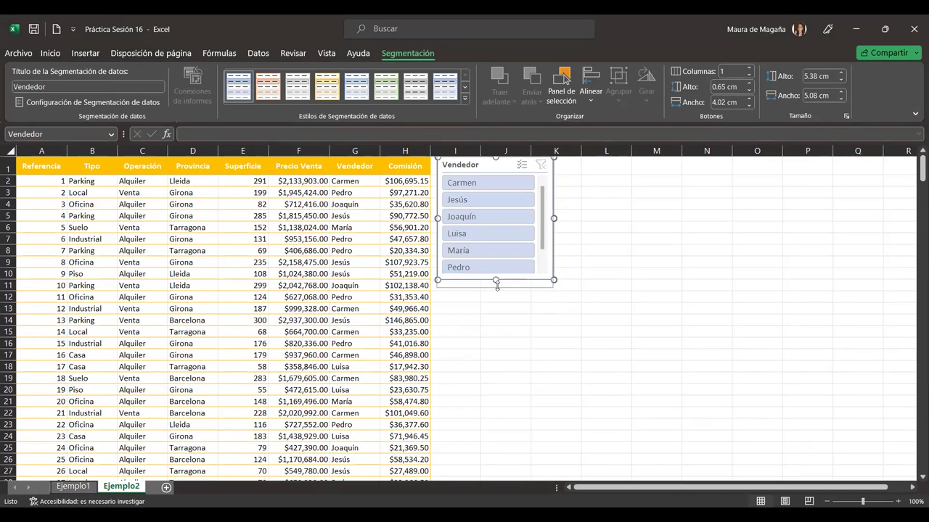
pyautogui.moveTo(553, 222); pyautogui.dragTo(521, 228)
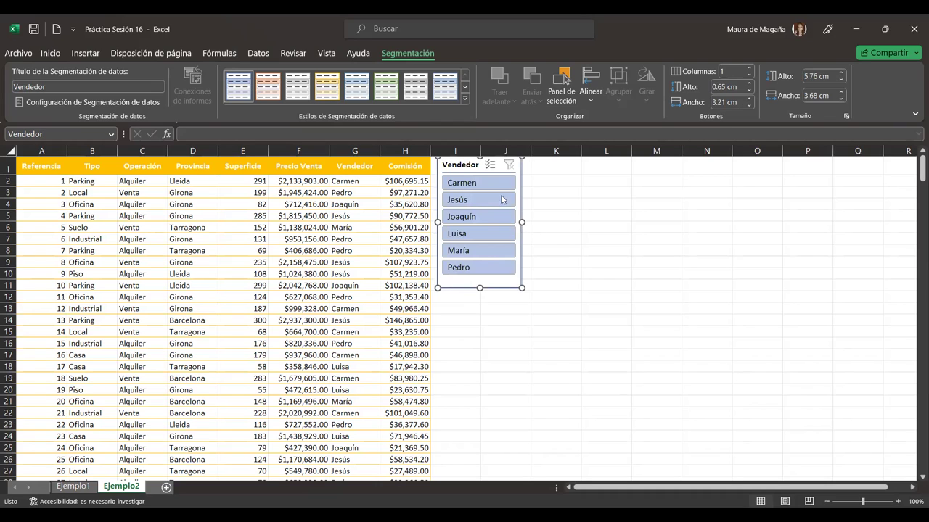
pyautogui.moveTo(440, 164); pyautogui.dragTo(443, 168)
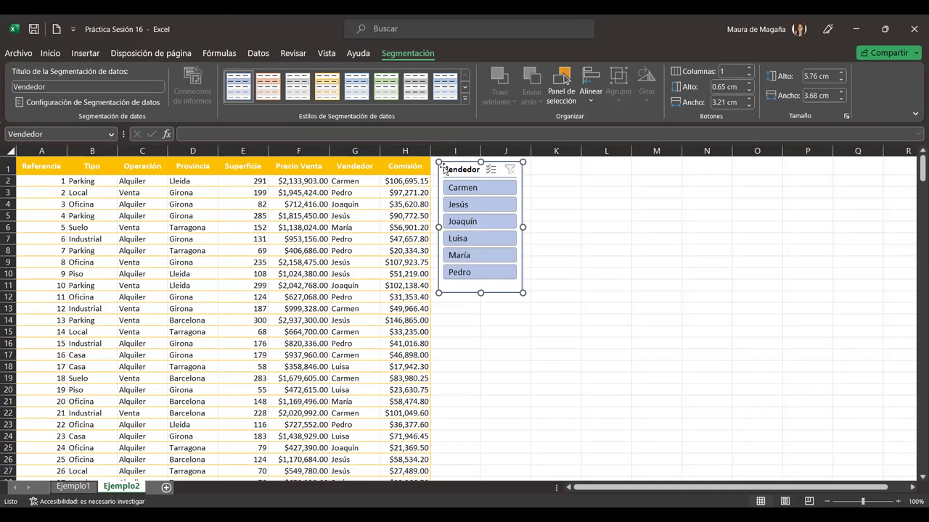
pyautogui.click(466, 102)
pyautogui.click(326, 101)
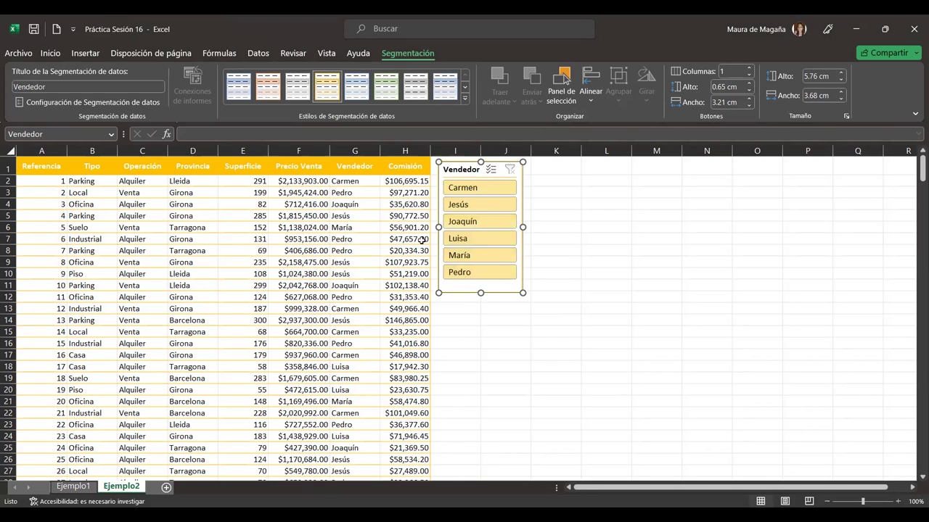
pyautogui.moveTo(454, 165); pyautogui.dragTo(454, 164)
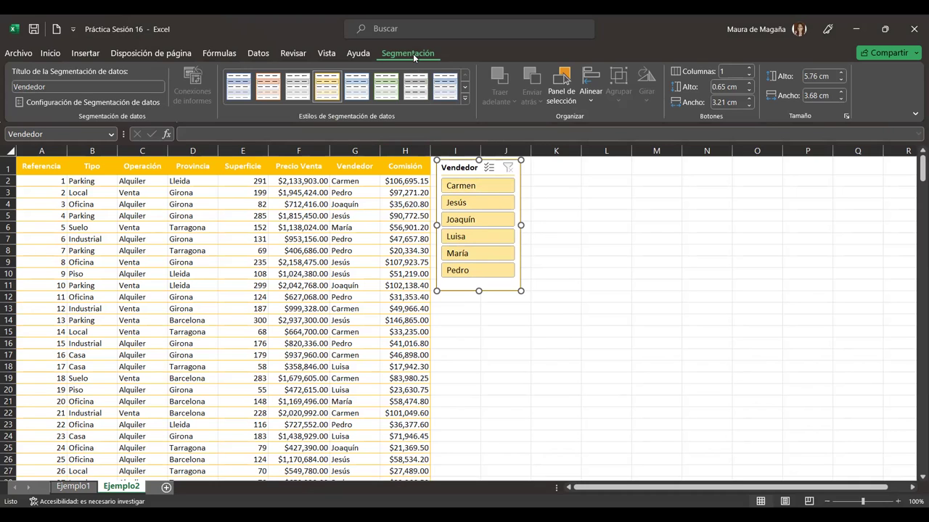
# Set the Vendedor slicer to show its seller names in 2 columns
pyautogui.click(242, 263)
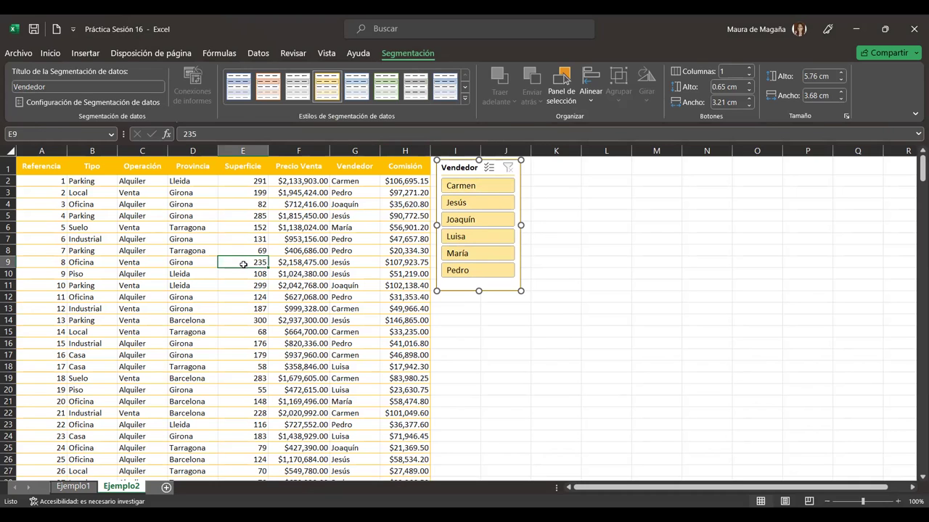
pyautogui.click(464, 167)
pyautogui.click(424, 55)
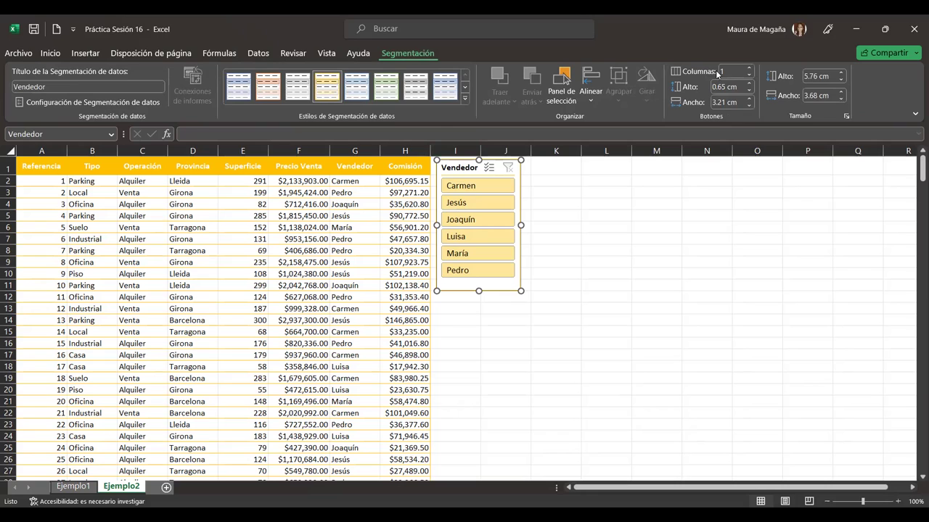
pyautogui.click(750, 68)
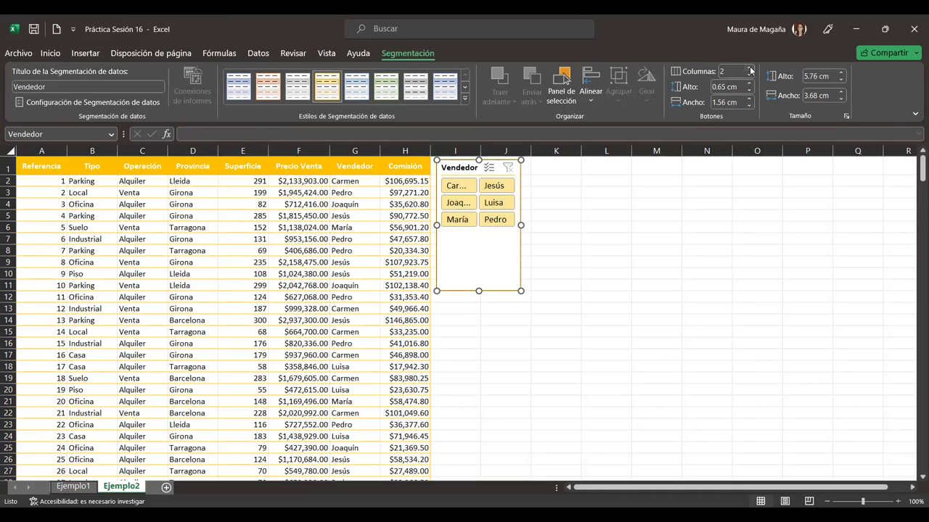
# Resize the slicer to about 3.34 cm tall by 5.61 cm wide, then check H2's commission formula
pyautogui.moveTo(521, 225); pyautogui.dragTo(588, 216)
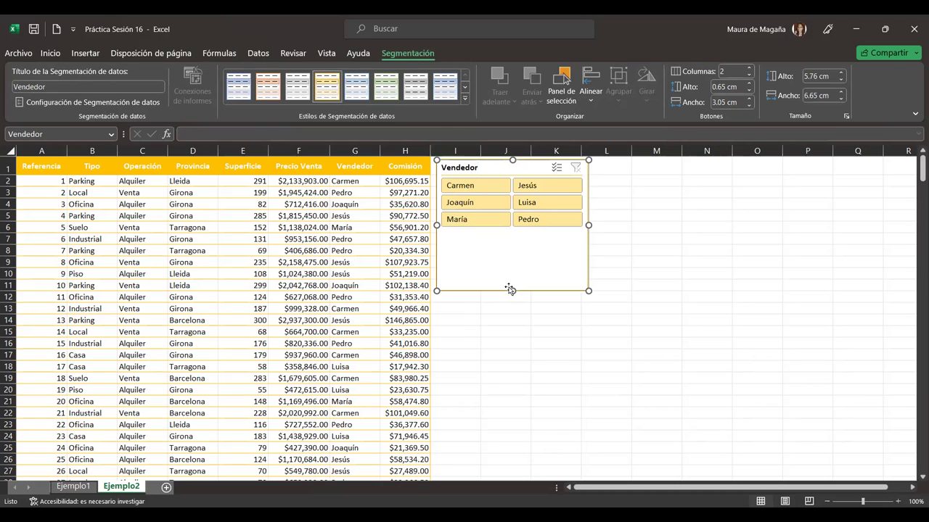
pyautogui.moveTo(512, 291); pyautogui.dragTo(541, 236)
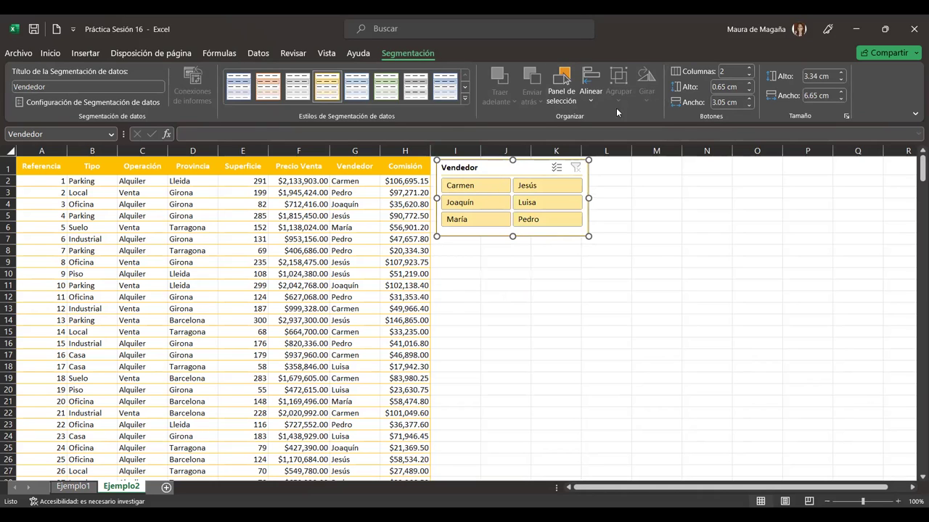
pyautogui.click(739, 69)
pyautogui.moveTo(585, 197); pyautogui.dragTo(573, 198)
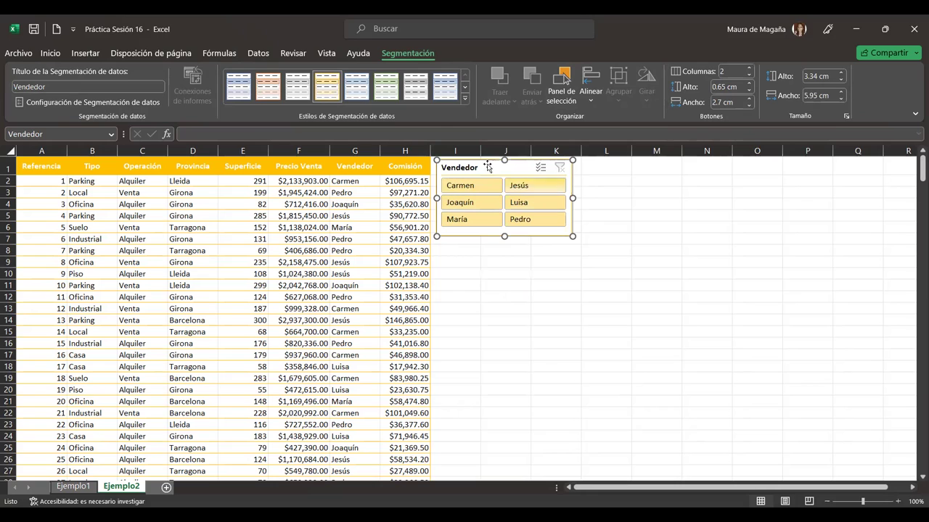
pyautogui.moveTo(572, 199); pyautogui.dragTo(565, 200)
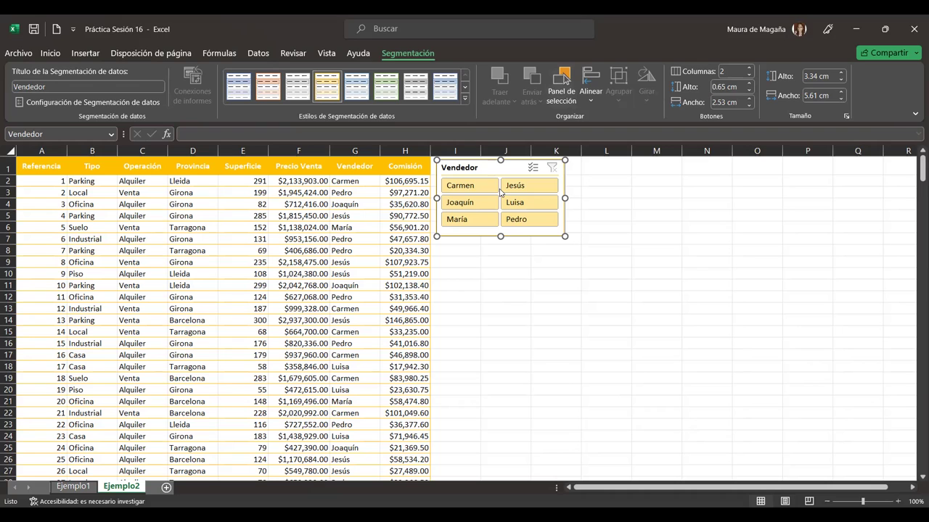
pyautogui.click(395, 167)
pyautogui.click(397, 181)
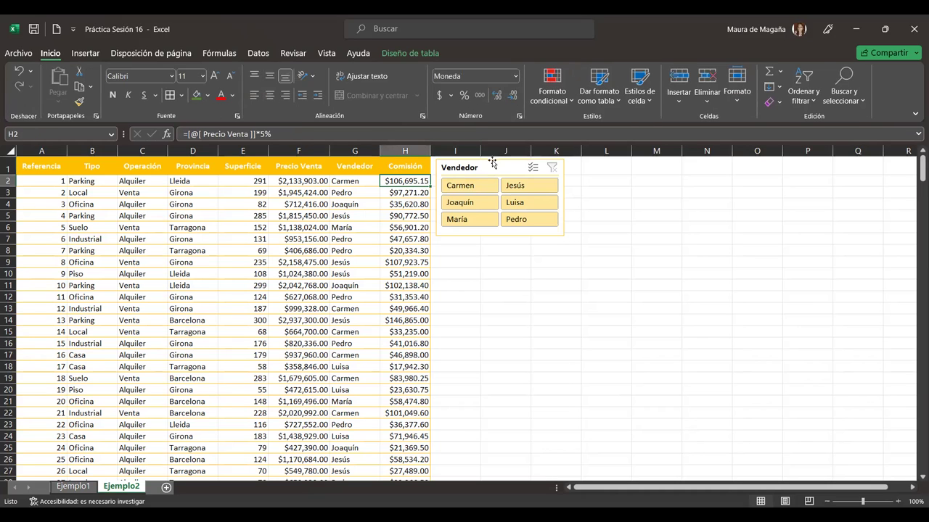
pyautogui.doubleClick(415, 181)
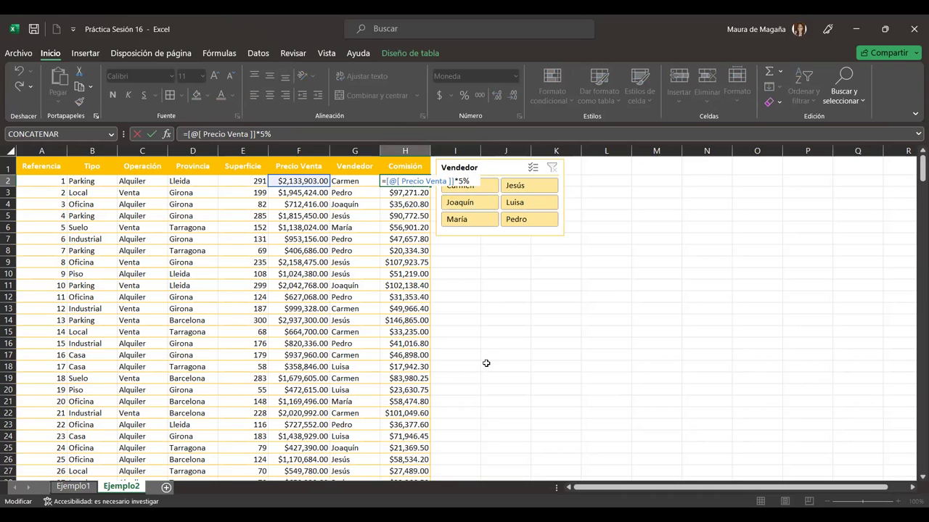
pyautogui.press('Return')
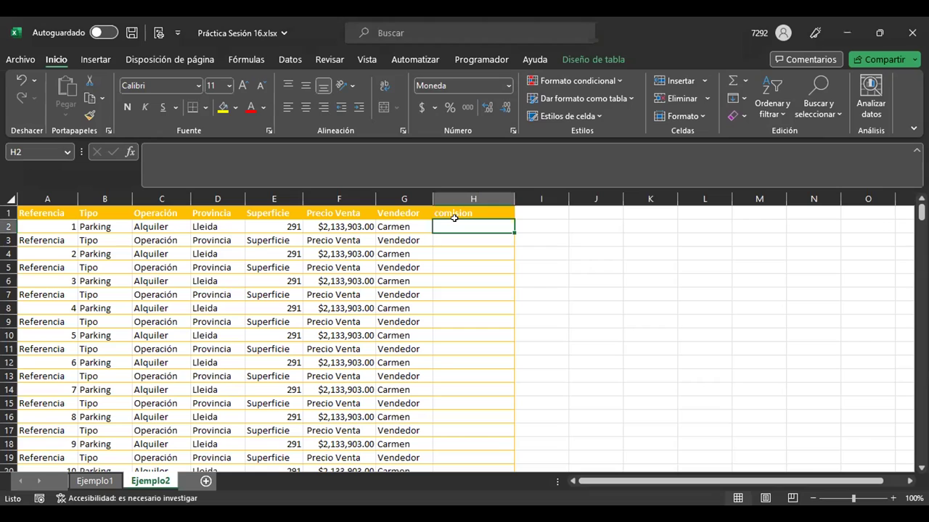
# Remove the stray equals sign from H3 and go back to H2
pyautogui.press('Return')
pyautogui.write('0')
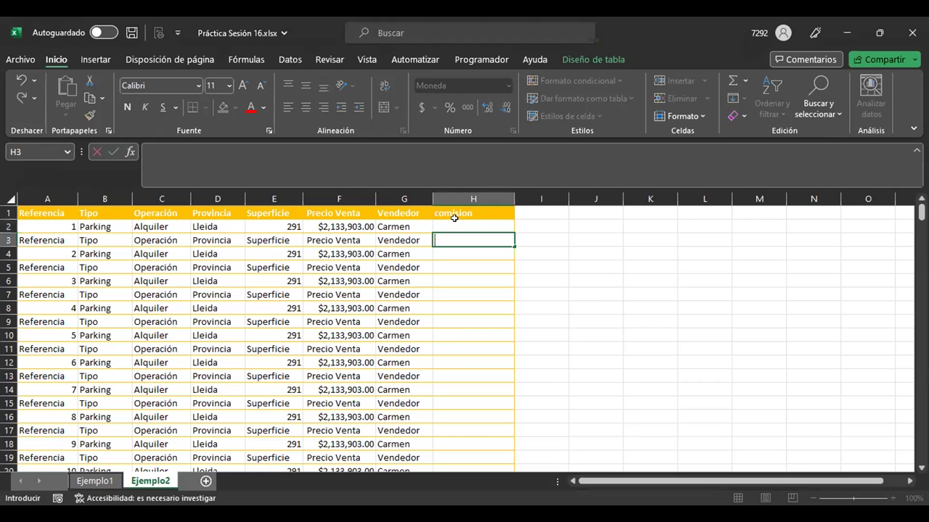
pyautogui.write('=')
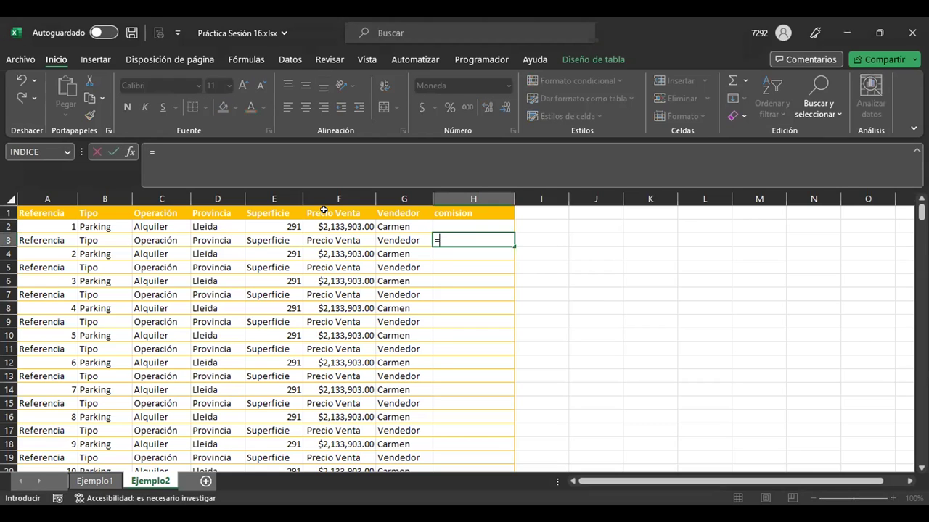
pyautogui.press('BackSpace')
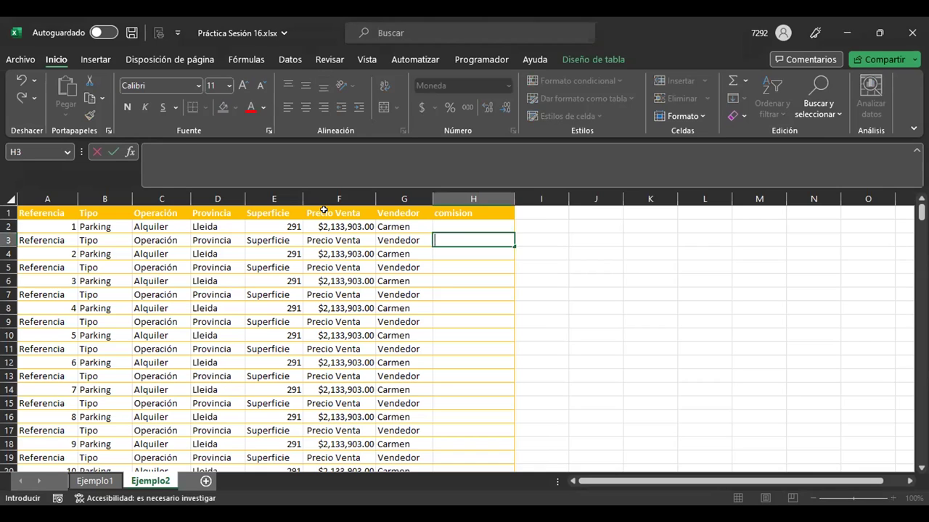
pyautogui.press('Up')
pyautogui.press('Up')
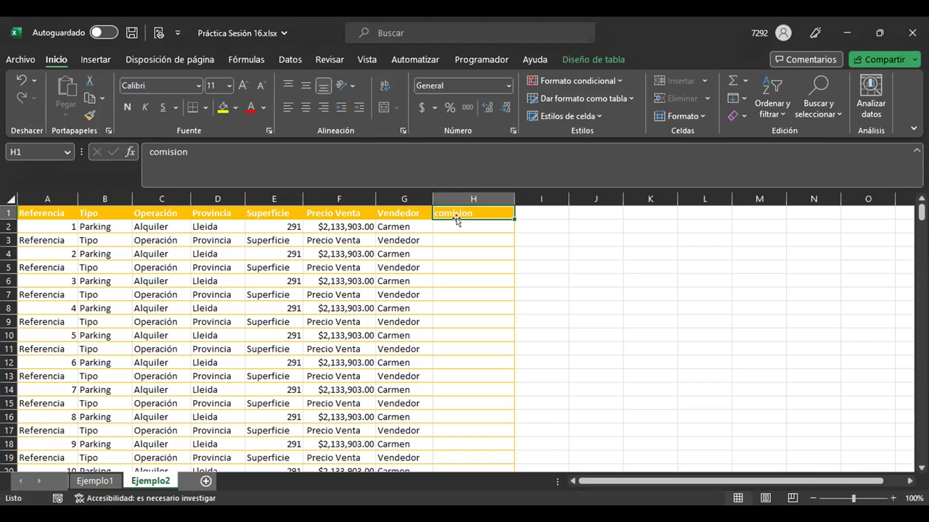
pyautogui.click(453, 228)
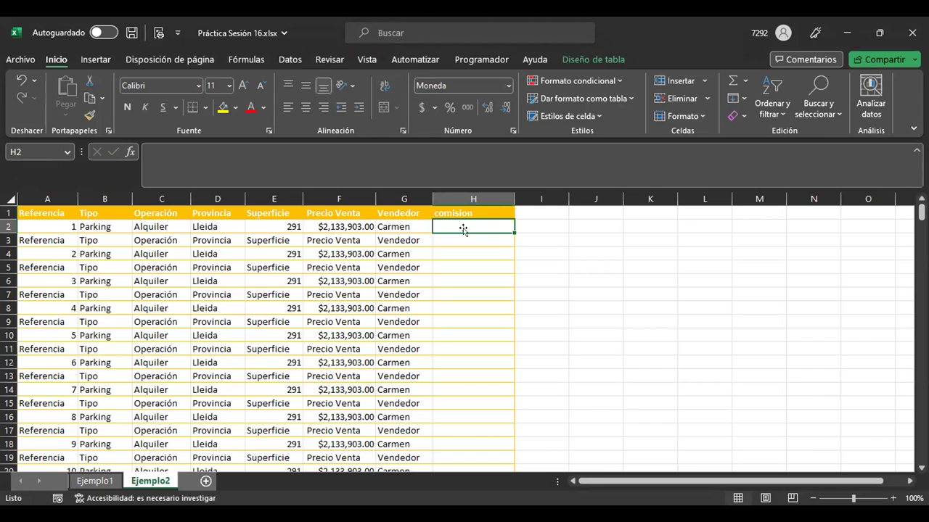
# Paste the 5% commission formula down the whole comision column H
pyautogui.click(591, 274)
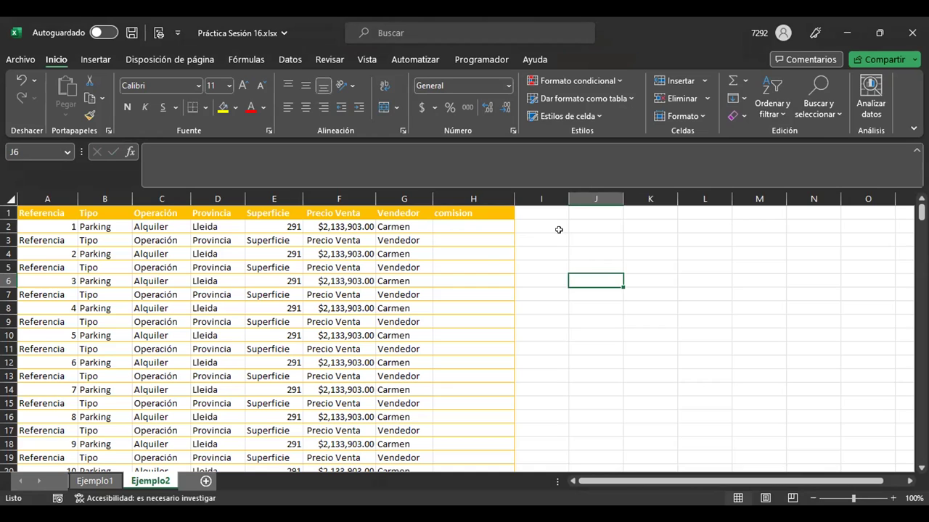
pyautogui.press('Left')
pyautogui.press('Left')
pyautogui.press('Up')
pyautogui.press('Up')
pyautogui.press('Up')
pyautogui.hotkey('ctrl', 'space')
pyautogui.write('=[@[ Precio Venta ]]*5%')
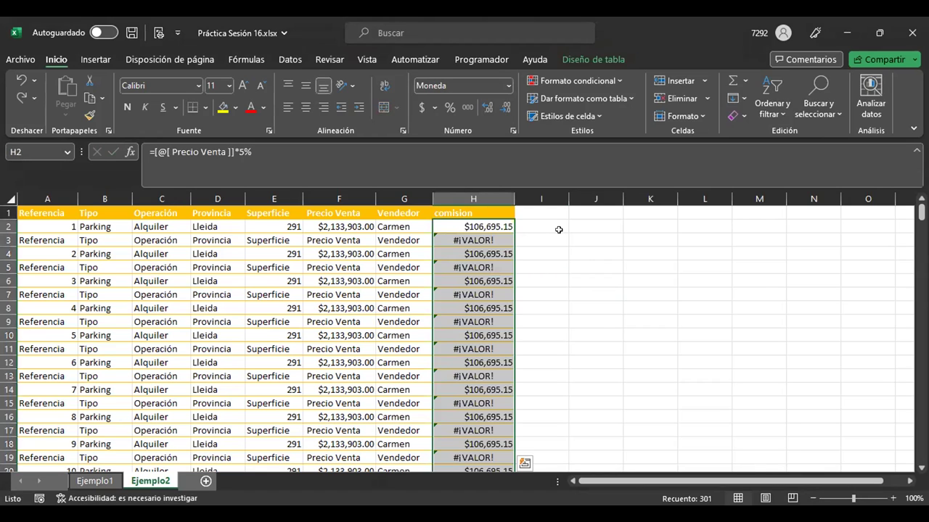
# Toggle the commission fill with undo, fill-down and redo, leaving it undone
pyautogui.hotkey('ctrl', 'z')
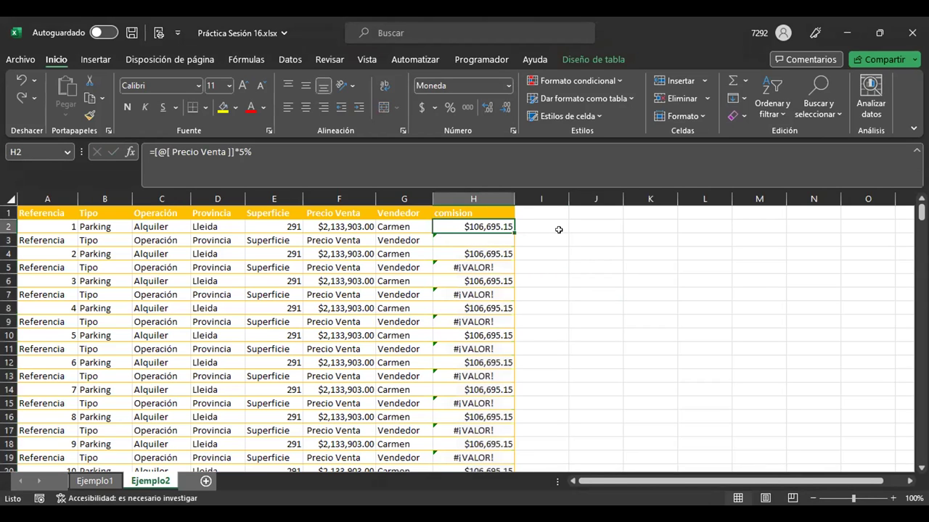
pyautogui.press('Down')
pyautogui.hotkey('ctrl', 'd')
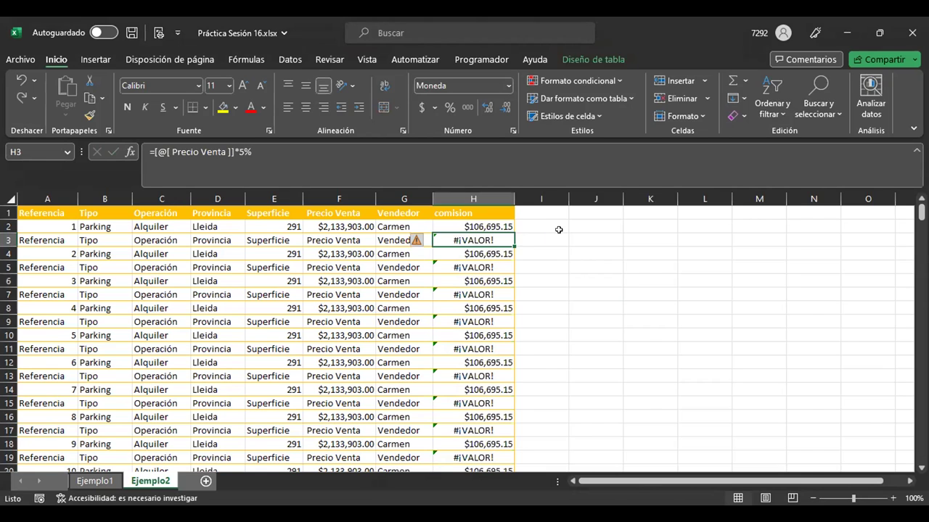
pyautogui.hotkey('ctrl', 'z')
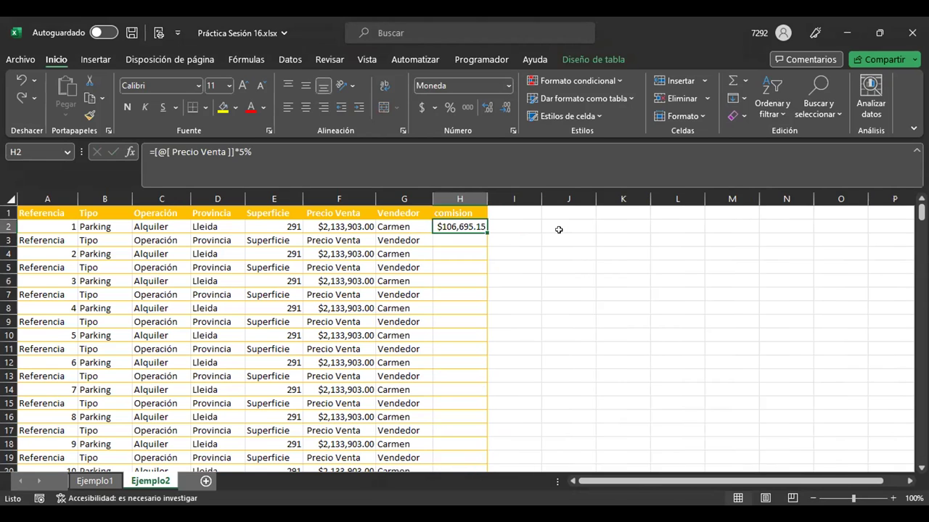
pyautogui.hotkey('ctrl', 'y')
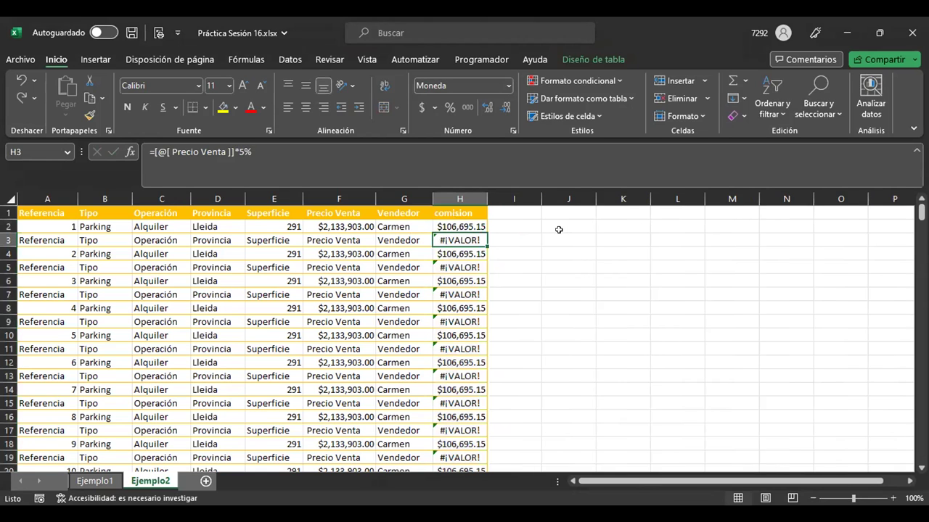
pyautogui.hotkey('ctrl', 'z')
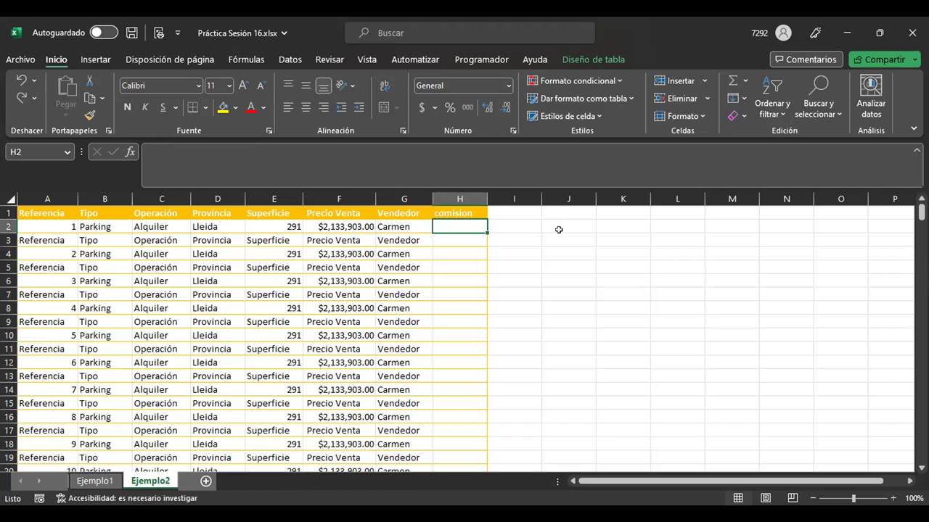
# Undo the comision header and the table formatting, then inspect the Referencia headers in A1 and A3
pyautogui.hotkey('ctrl', 'z')
pyautogui.hotkey('ctrl', 'z')
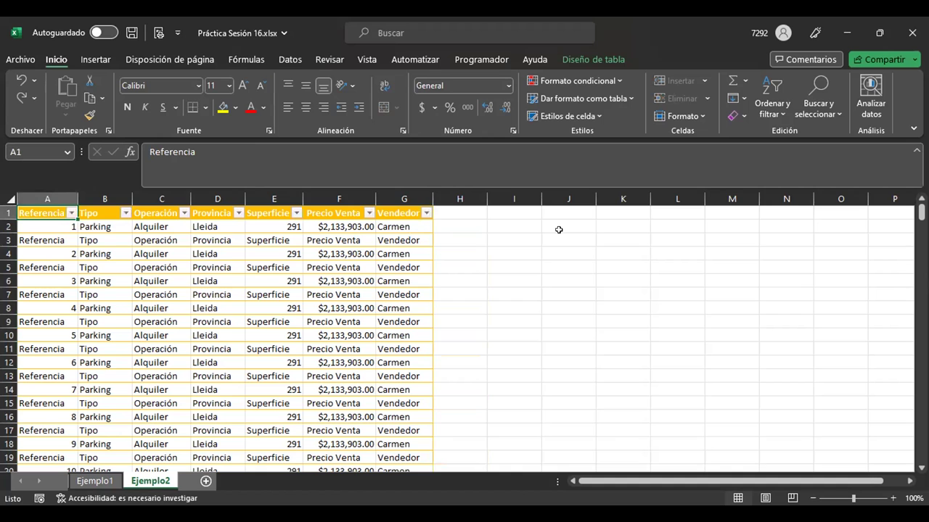
pyautogui.hotkey('ctrl', 'z')
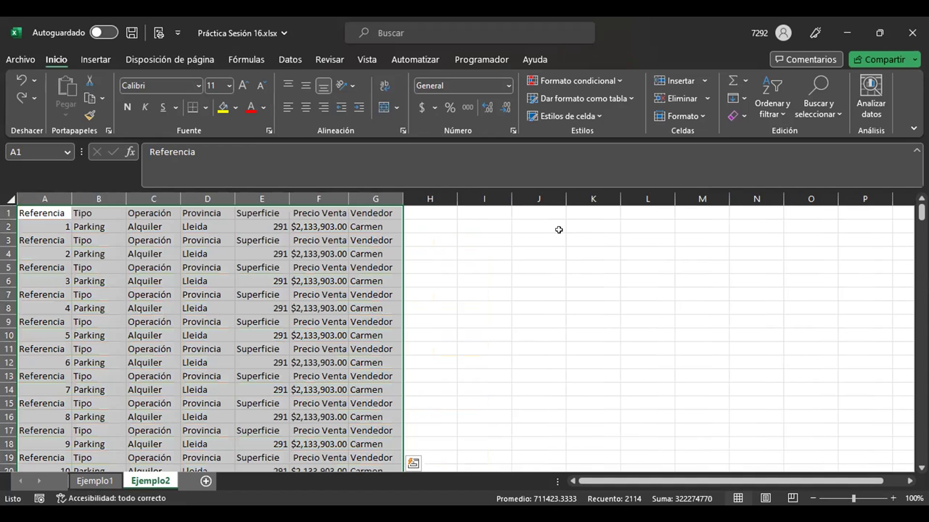
pyautogui.click(558, 233)
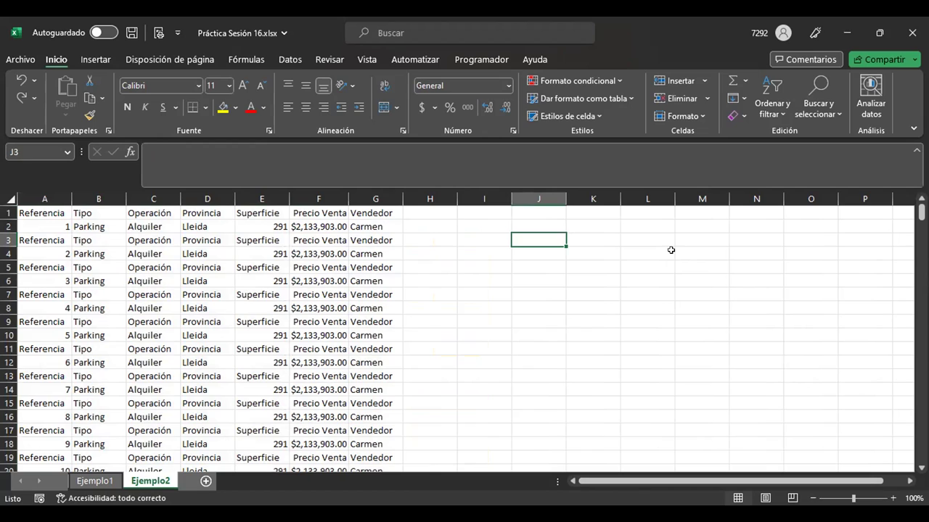
pyautogui.click(51, 210)
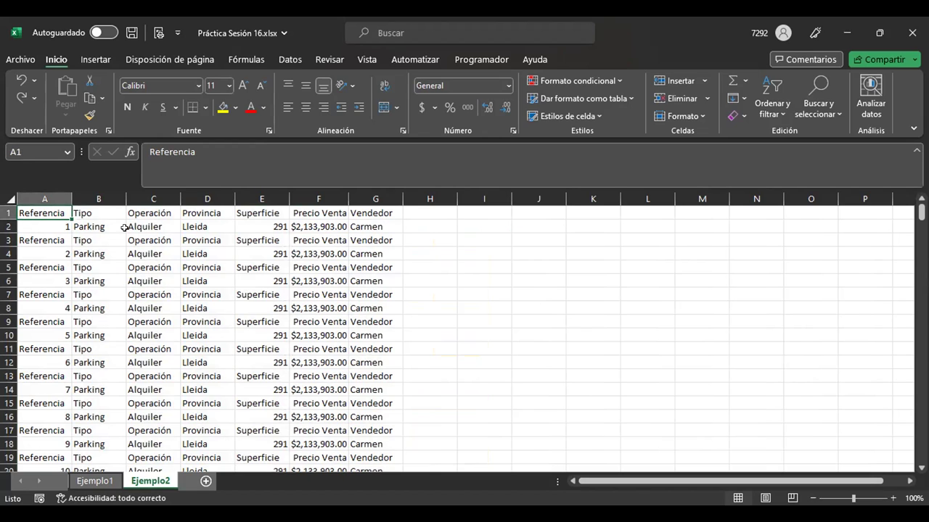
pyautogui.click(52, 236)
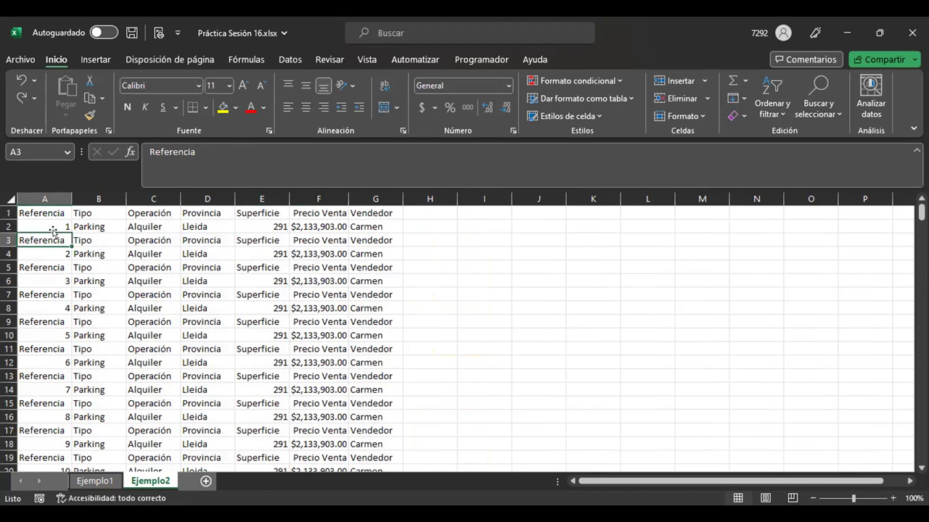
pyautogui.click(53, 216)
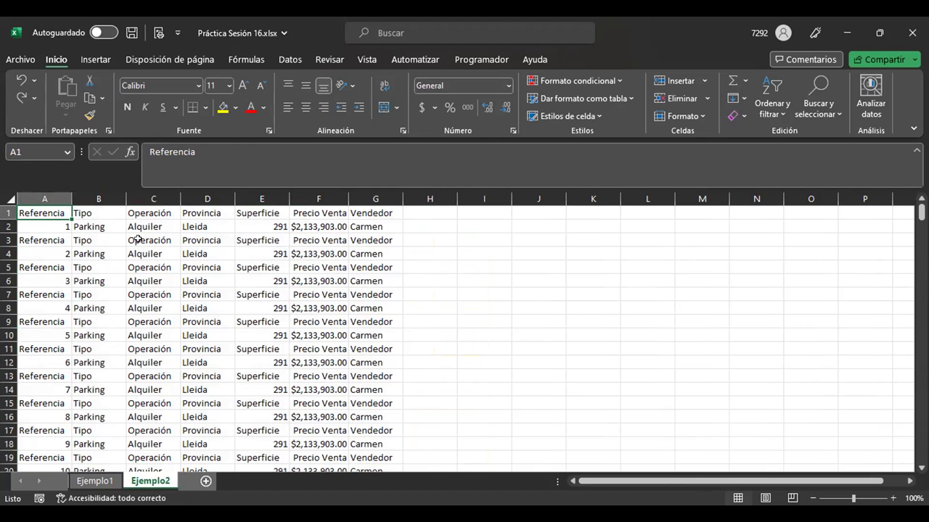
# Sort the data A to Z and select row 153, the first repeated header row
pyautogui.click(756, 87)
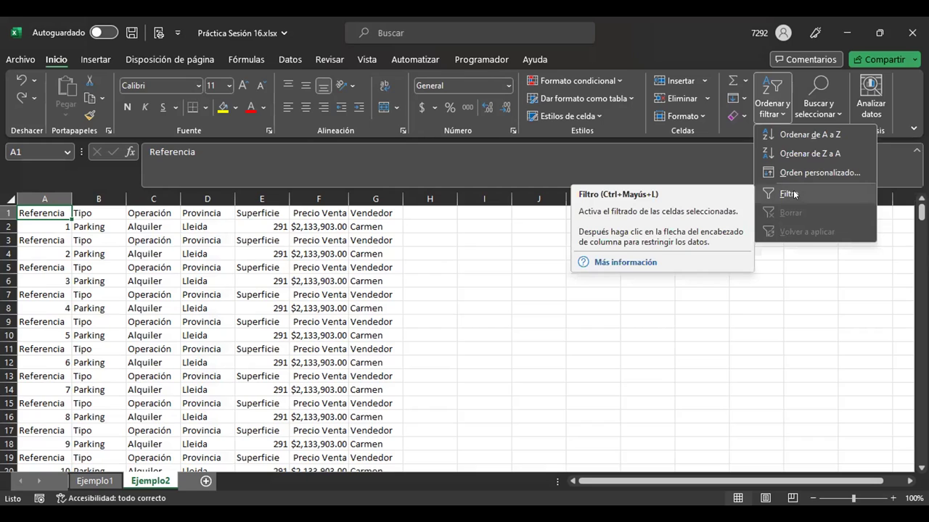
pyautogui.click(838, 134)
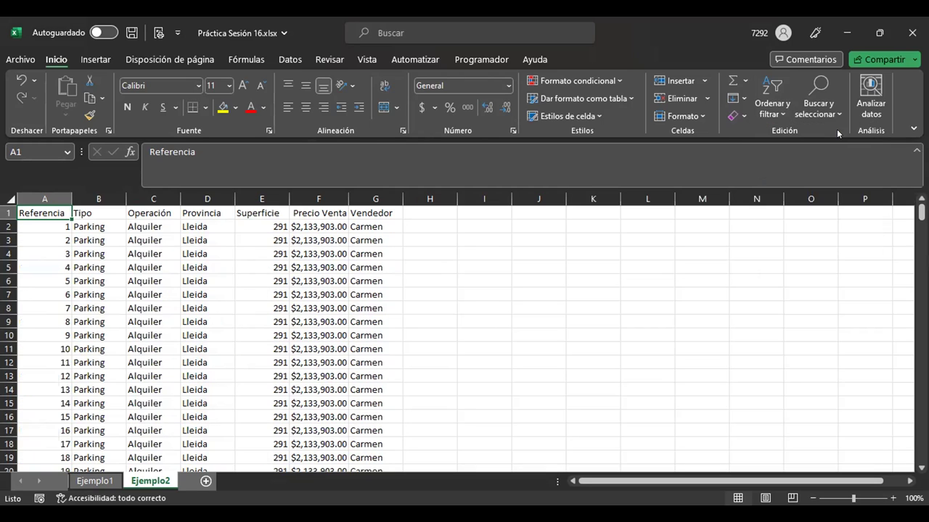
pyautogui.click(451, 326)
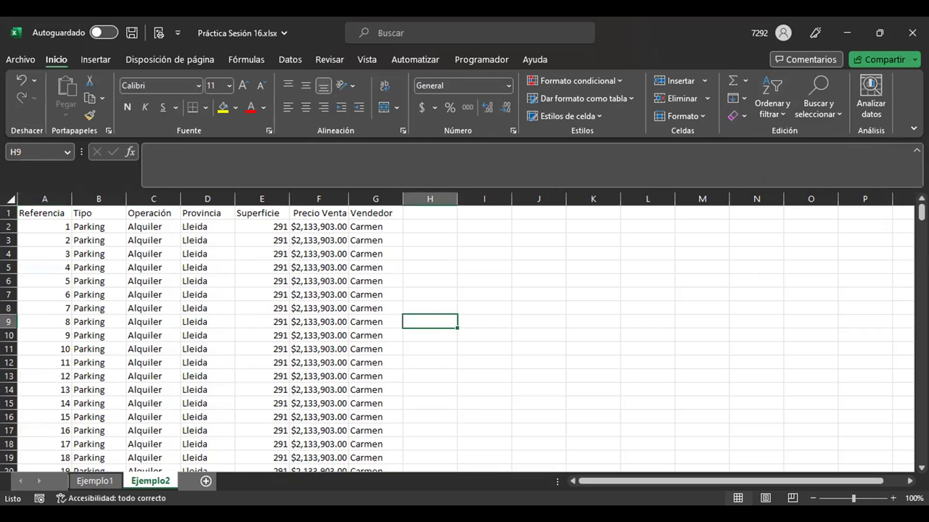
pyautogui.moveTo(920, 211); pyautogui.dragTo(920, 331)
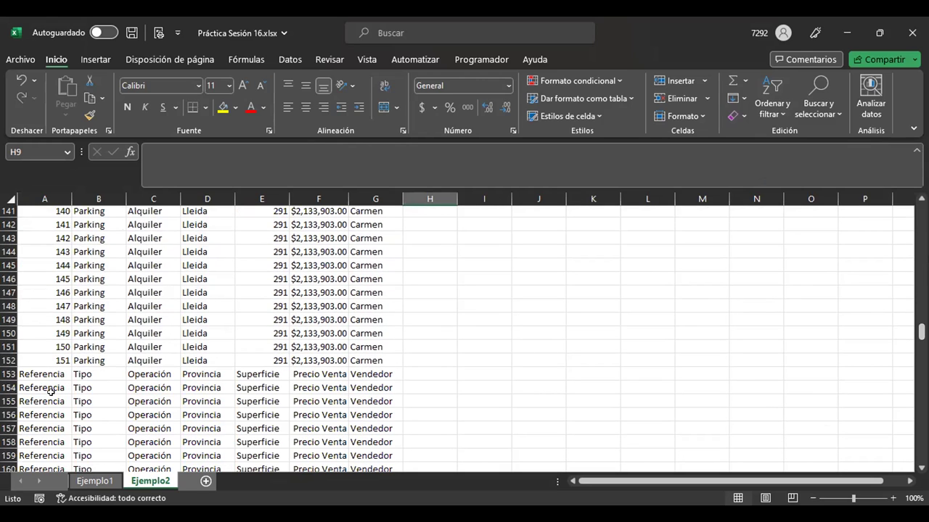
pyautogui.click(6, 373)
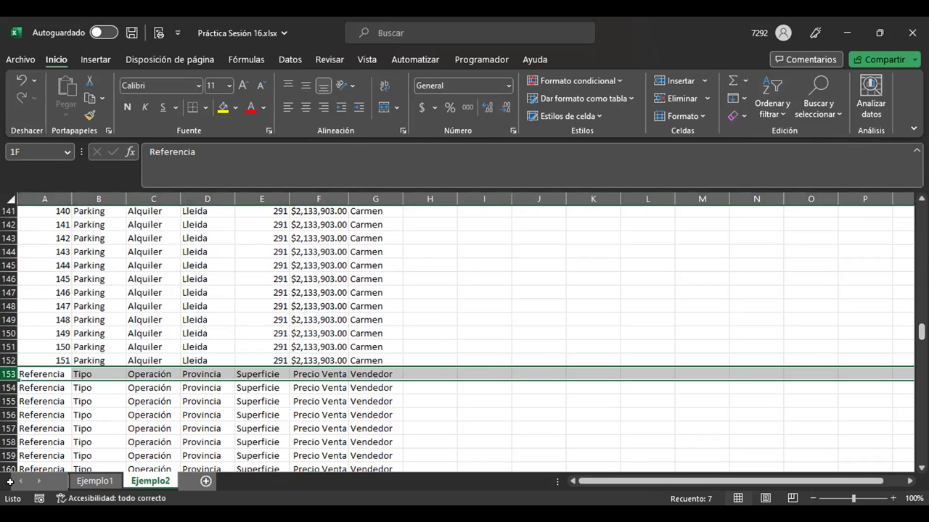
# Select the repeated header rows, then undo the last three actions from the undo history
pyautogui.moveTo(9, 375)
pyautogui.mouseDown()
pyautogui.moveTo(9, 467)
pyautogui.moveTo(9, 435)
pyautogui.mouseUp()
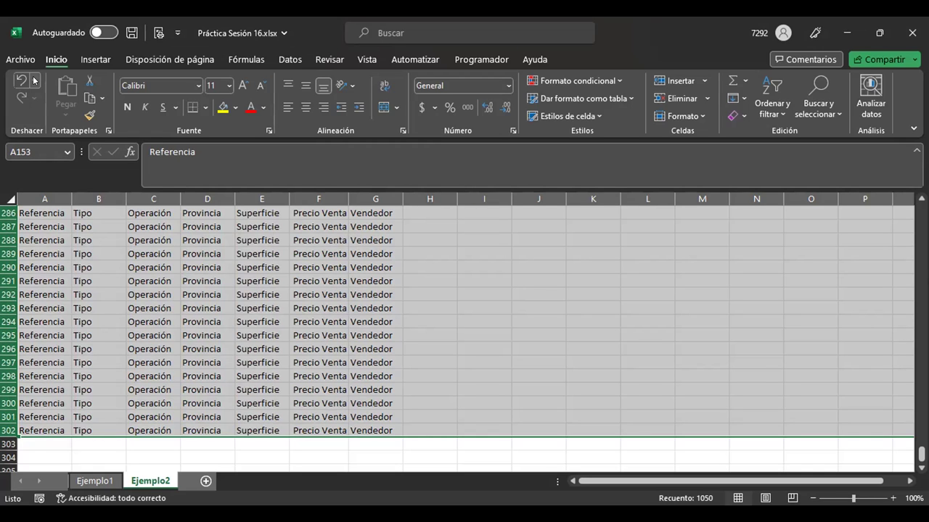
pyautogui.click(34, 80)
pyautogui.click(34, 81)
pyautogui.click(34, 80)
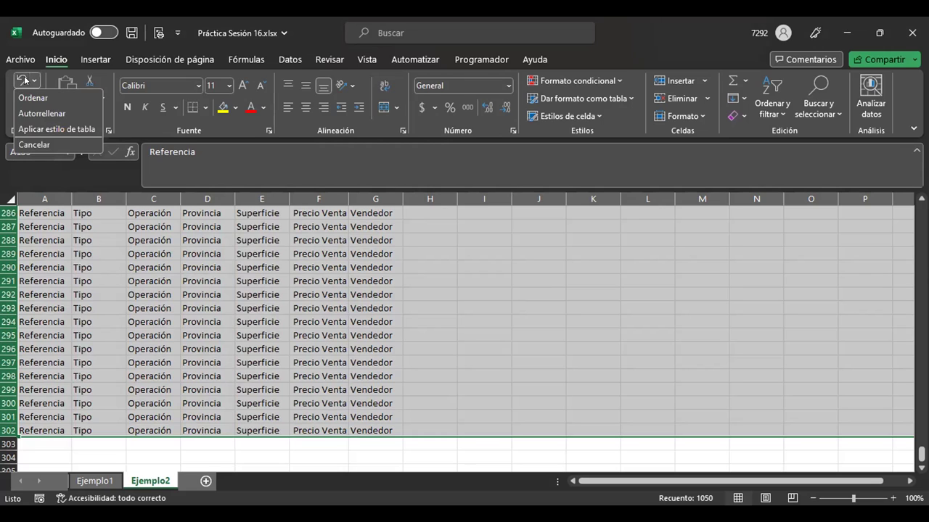
pyautogui.click(68, 131)
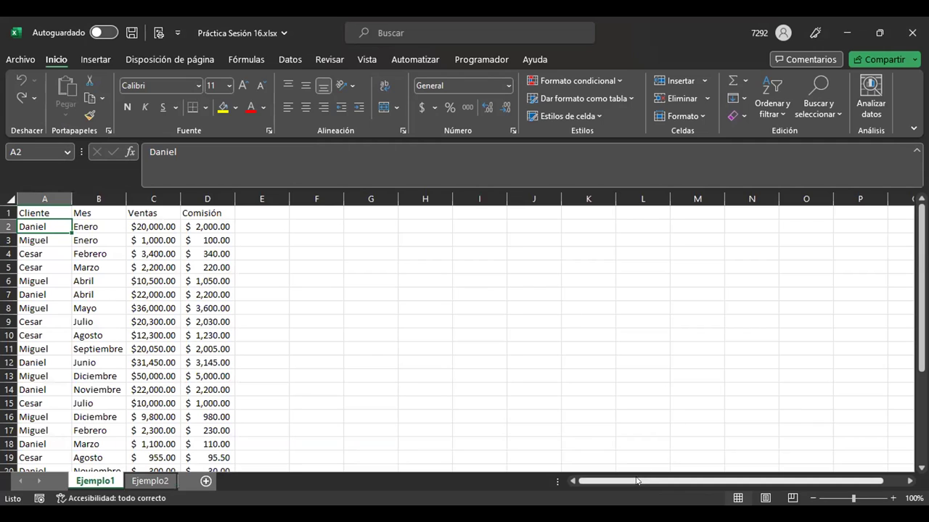
# Redo the Ejemplo1 table style and return to the Ejemplo2 sheet
pyautogui.moveTo(633, 484); pyautogui.dragTo(589, 484)
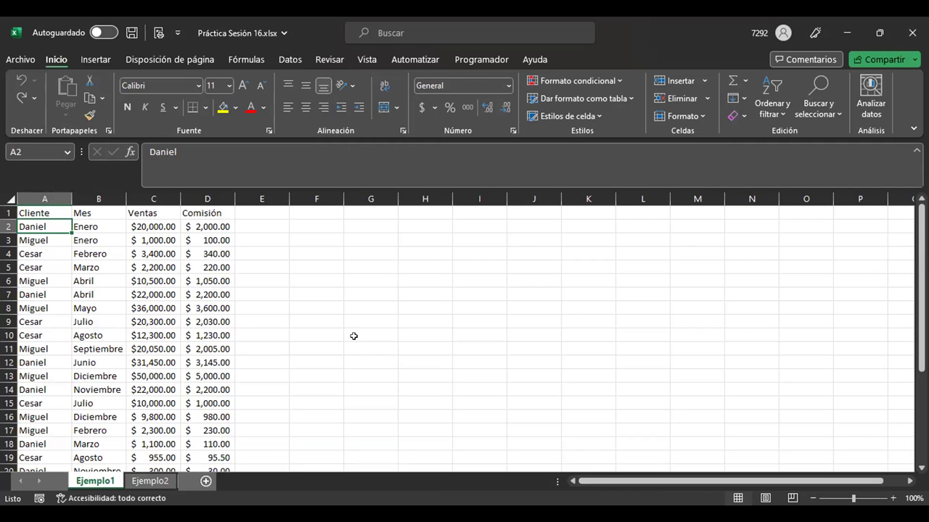
pyautogui.click(18, 99)
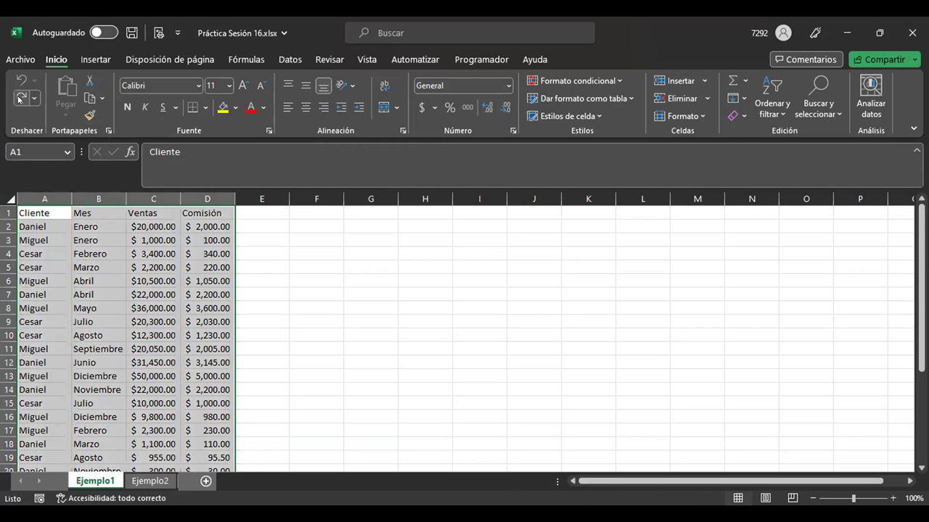
pyautogui.click(19, 100)
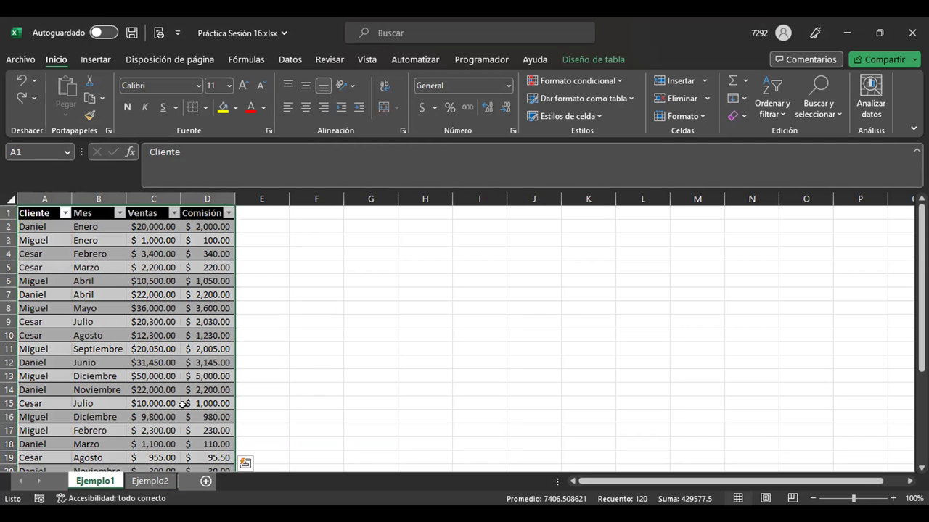
pyautogui.click(145, 483)
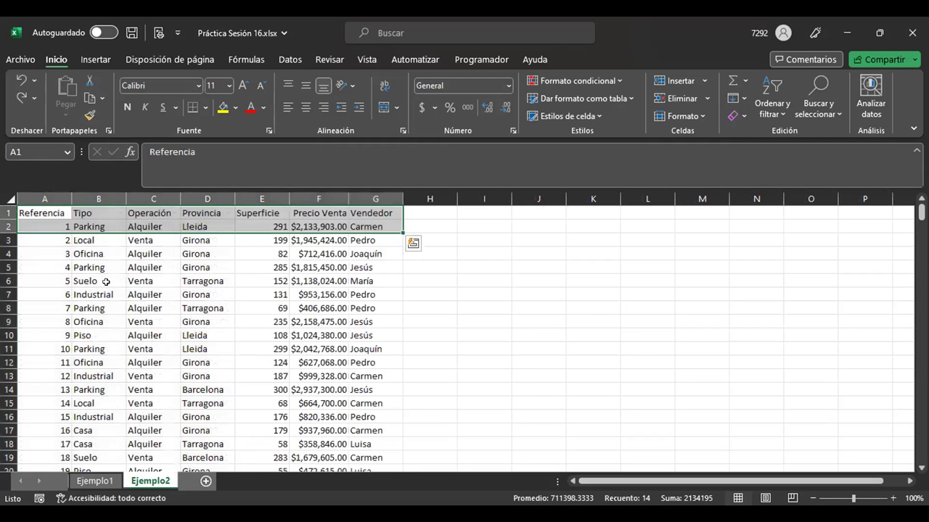
# Look up the word Referencia from header cell A1 in the Research pane
pyautogui.click(51, 222)
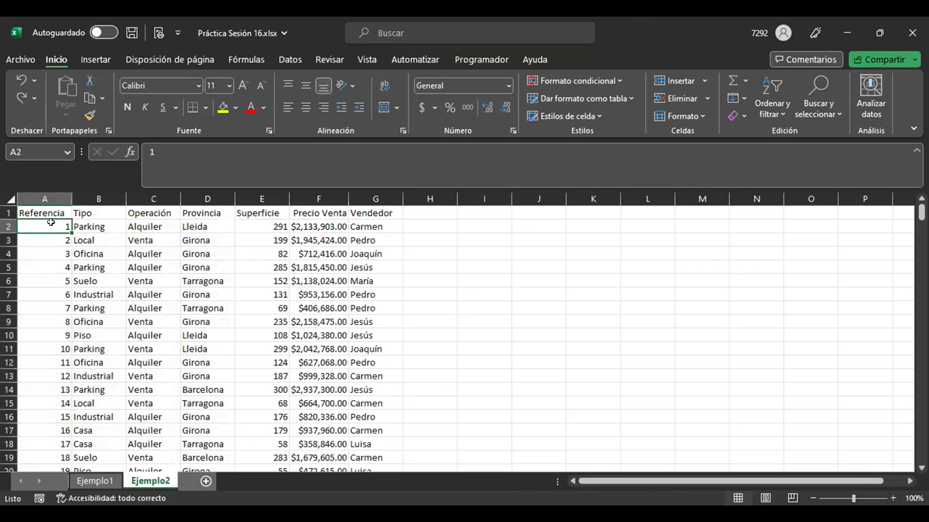
pyautogui.click(49, 209)
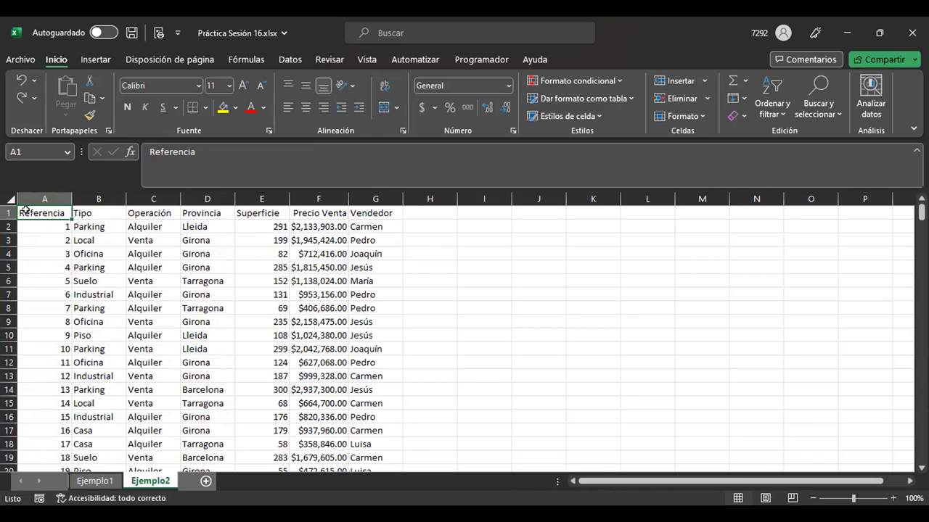
pyautogui.hotkey('ctrl', 'Right')
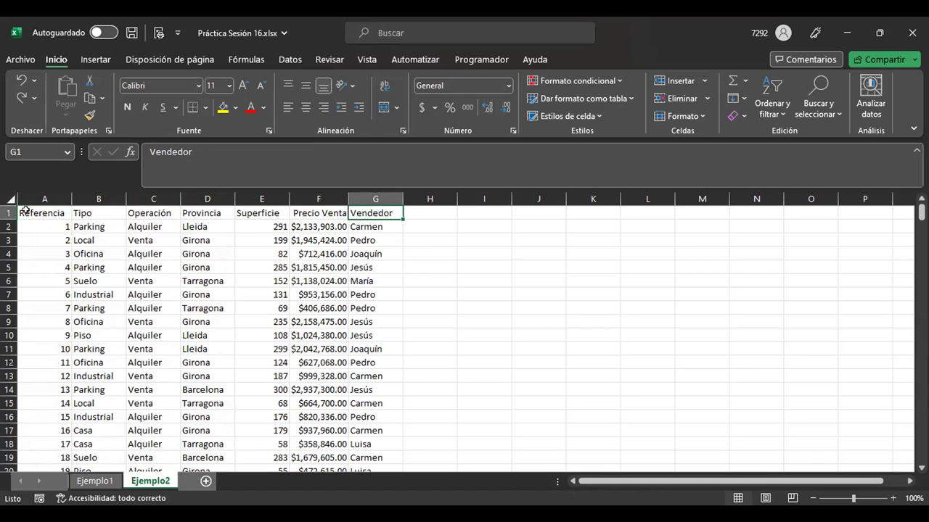
pyautogui.press('Left')
pyautogui.press('Left')
pyautogui.press('Left')
pyautogui.press('Left')
pyautogui.press('Left')
pyautogui.press('Left')
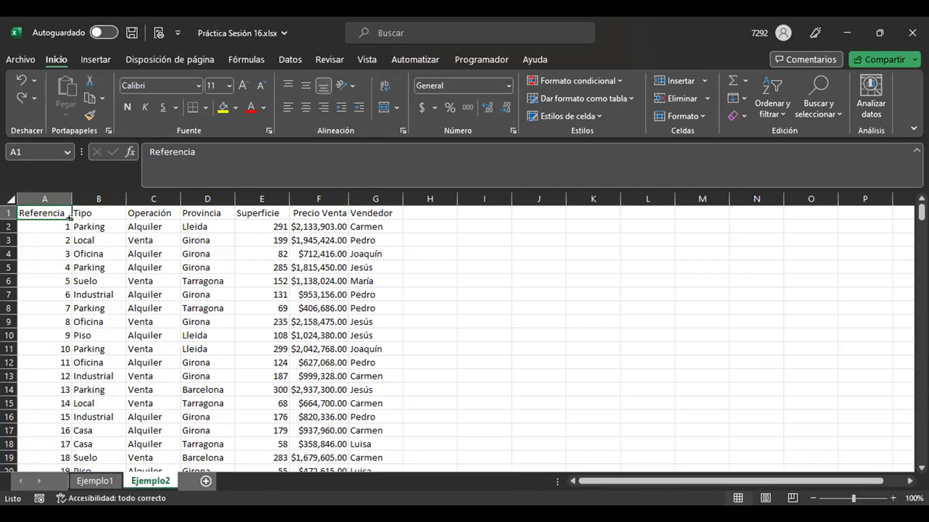
pyautogui.moveTo(69, 217)
pyautogui.mouseDown()
pyautogui.moveTo(68, 296)
pyautogui.moveTo(67, 211)
pyautogui.mouseUp()
pyautogui.moveTo(46, 239); pyautogui.dragTo(40, 227)
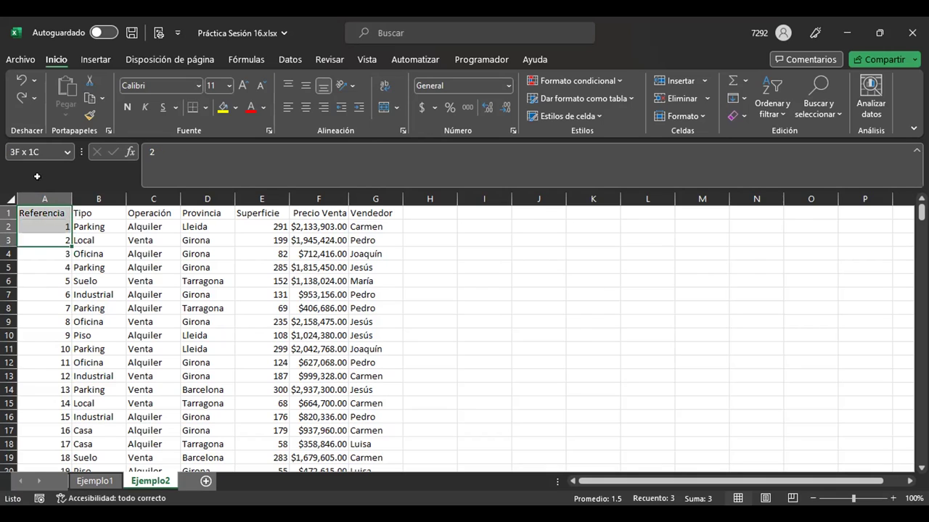
pyautogui.click(40, 212)
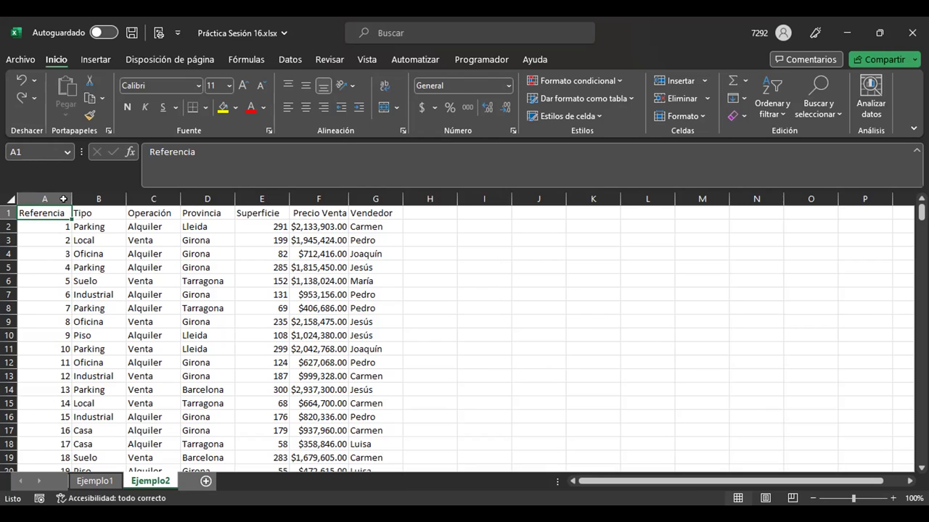
pyautogui.keyDown('alt'); pyautogui.click(63, 198); pyautogui.keyUp('alt')
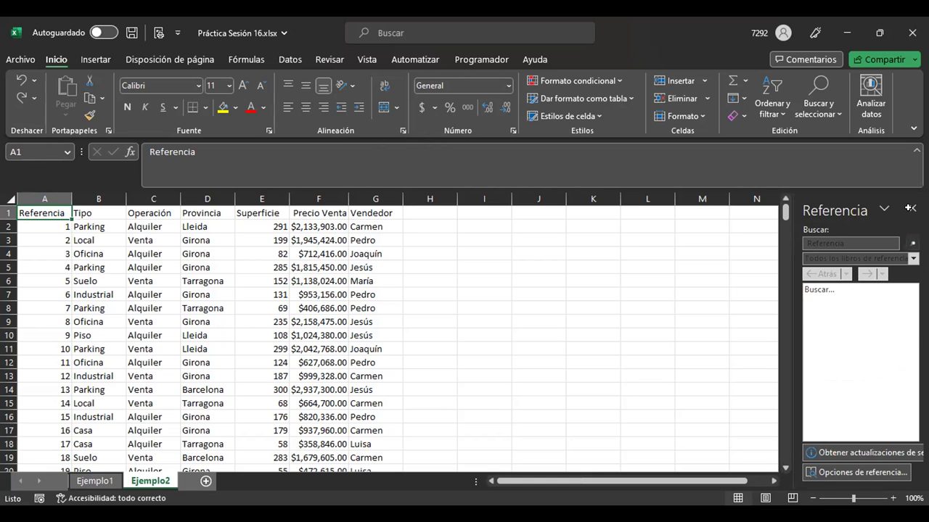
# Jump past the data to the very bottom of the sheet, around row 1048557
pyautogui.hotkey('ctrl', 'Down')
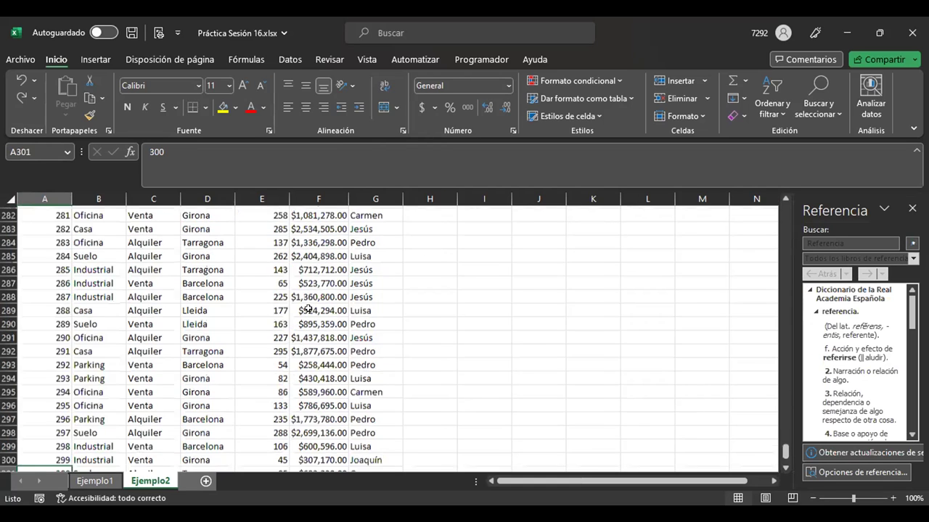
pyautogui.hotkey('ctrl', 'Down')
pyautogui.moveTo(116, 226); pyautogui.dragTo(172, 253)
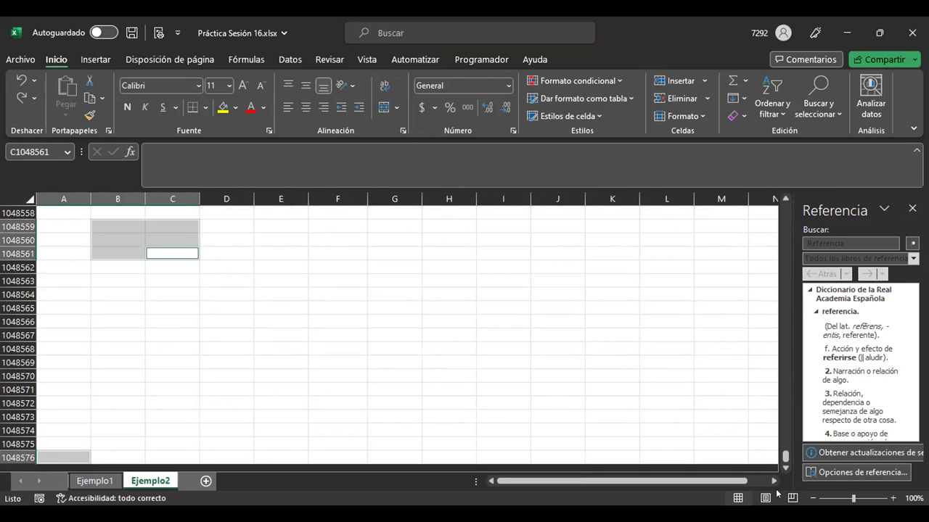
pyautogui.click(785, 200)
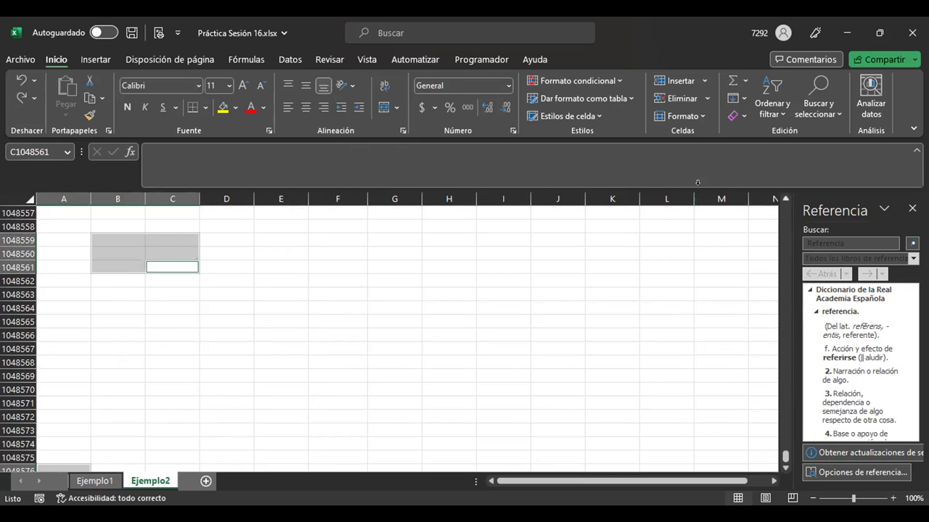
pyautogui.click(61, 217)
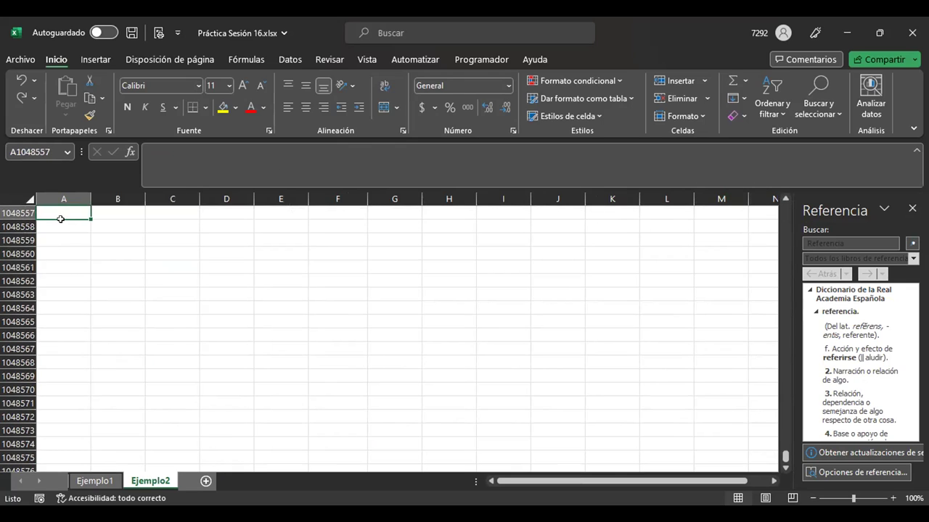
pyautogui.click(135, 264)
pyautogui.press('Up')
pyautogui.press('Up')
pyautogui.press('Up')
pyautogui.press('Up')
pyautogui.press('Up')
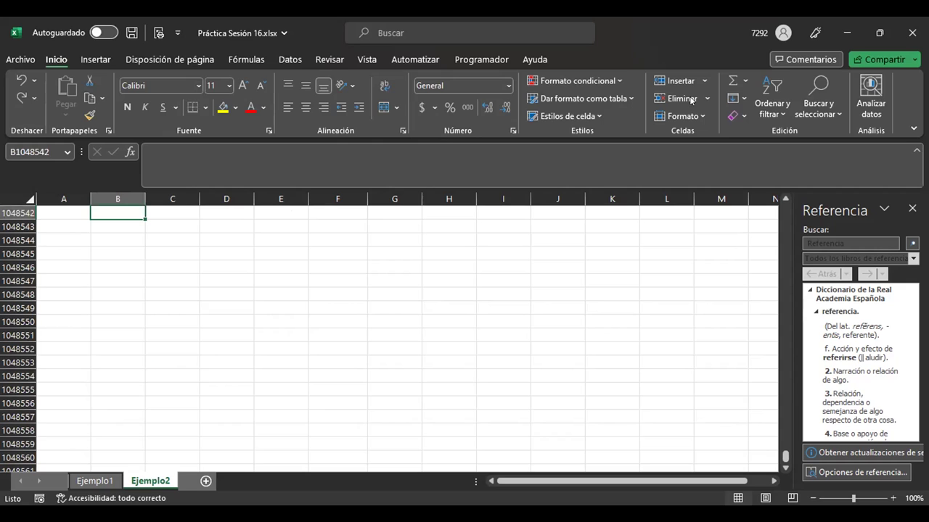
# Scroll back up and move through the Tipo and Superficie columns to the header row
pyautogui.moveTo(785, 457); pyautogui.dragTo(780, 132)
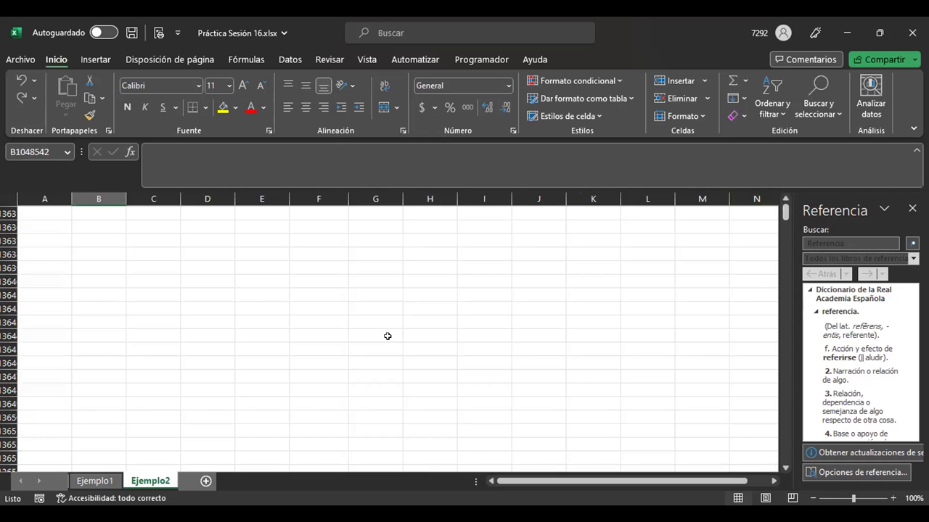
pyautogui.moveTo(213, 258); pyautogui.dragTo(464, 419)
pyautogui.click(115, 254)
pyautogui.hotkey('ctrl', 'Down')
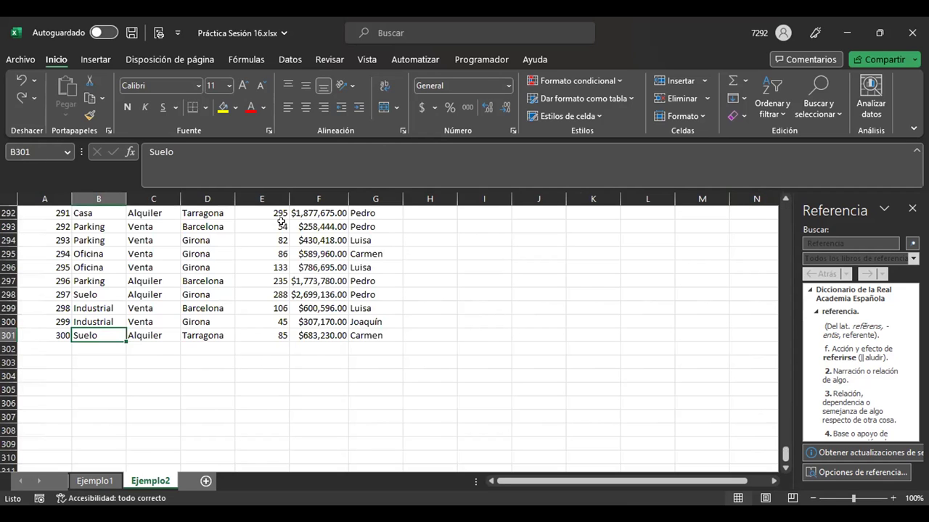
pyautogui.click(281, 222)
pyautogui.press('Up')
pyautogui.press('Up')
pyautogui.press('Up')
pyautogui.press('Up')
pyautogui.press('Up')
pyautogui.press('Up')
pyautogui.press('Up')
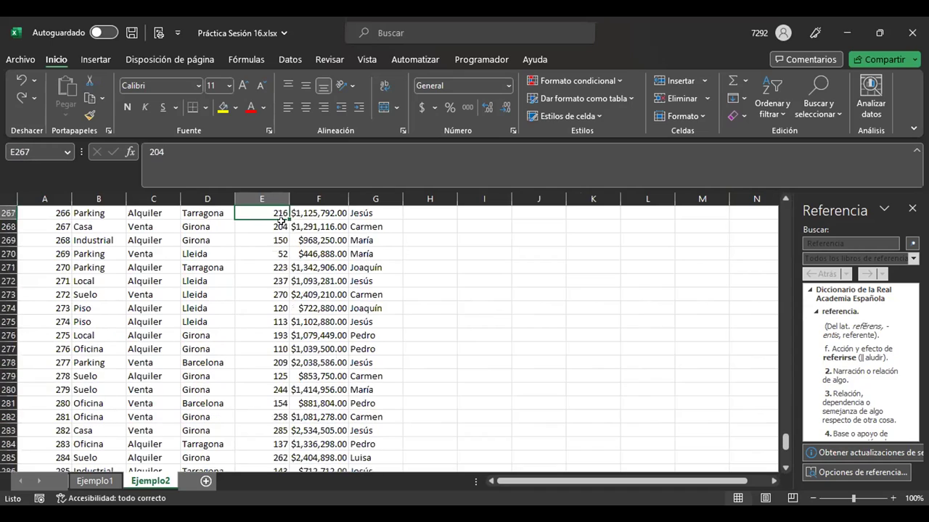
pyautogui.press('Up')
pyautogui.press('Up')
pyautogui.press('Up')
pyautogui.press('Up')
pyautogui.press('Up')
pyautogui.press('Up')
pyautogui.press('Up')
pyautogui.press('Up')
pyautogui.press('Up')
pyautogui.press('Up')
pyautogui.press('Up')
pyautogui.press('Up')
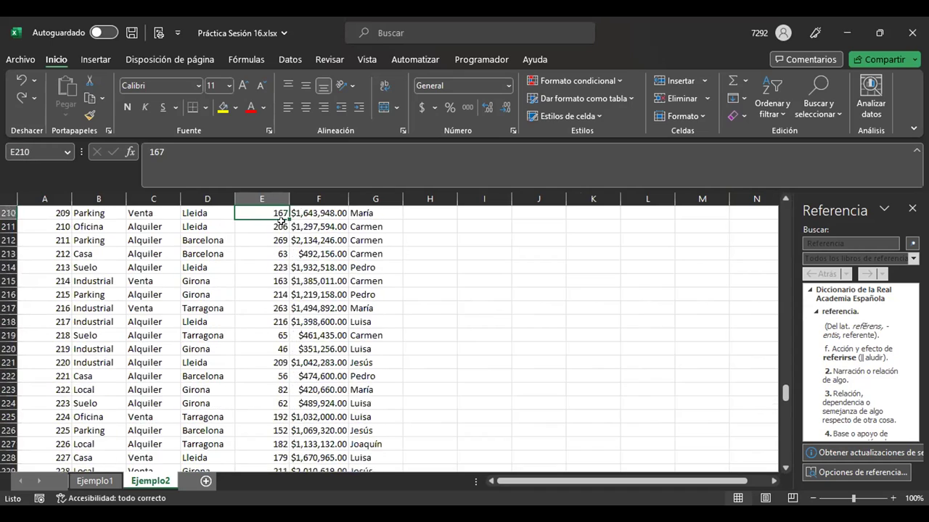
pyautogui.press('Up')
pyautogui.press('Up')
pyautogui.press('Up')
pyautogui.press('Up')
pyautogui.press('Up')
pyautogui.press('Up')
pyautogui.press('Up')
pyautogui.press('Up')
pyautogui.press('Up')
pyautogui.press('Up')
pyautogui.press('Up')
pyautogui.press('Up')
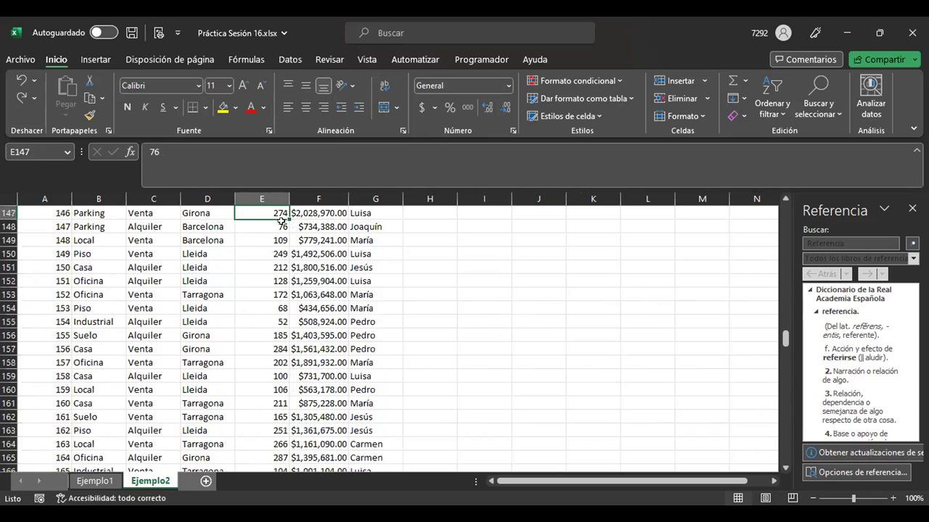
pyautogui.press('Up')
pyautogui.press('Up')
pyautogui.press('Up')
pyautogui.press('Up')
pyautogui.press('Up')
pyautogui.press('Up')
pyautogui.press('Up')
pyautogui.press('Up')
pyautogui.press('Up')
pyautogui.press('Up')
pyautogui.press('Up')
pyautogui.press('Up')
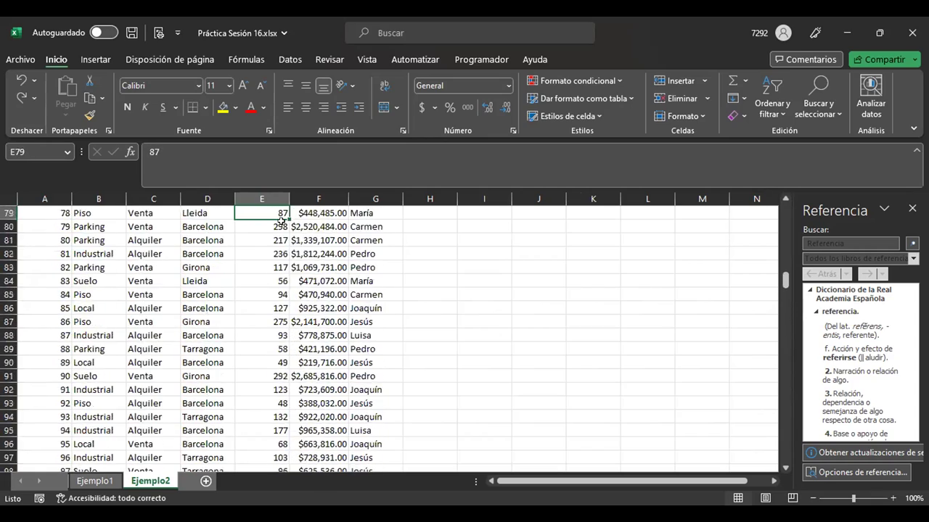
pyautogui.press('Up')
pyautogui.press('Up')
pyautogui.press('Up')
pyautogui.press('Up')
pyautogui.press('Up')
pyautogui.press('Up')
pyautogui.press('Up')
pyautogui.press('Up')
pyautogui.press('Up')
pyautogui.press('Up')
pyautogui.press('Up')
pyautogui.press('Up')
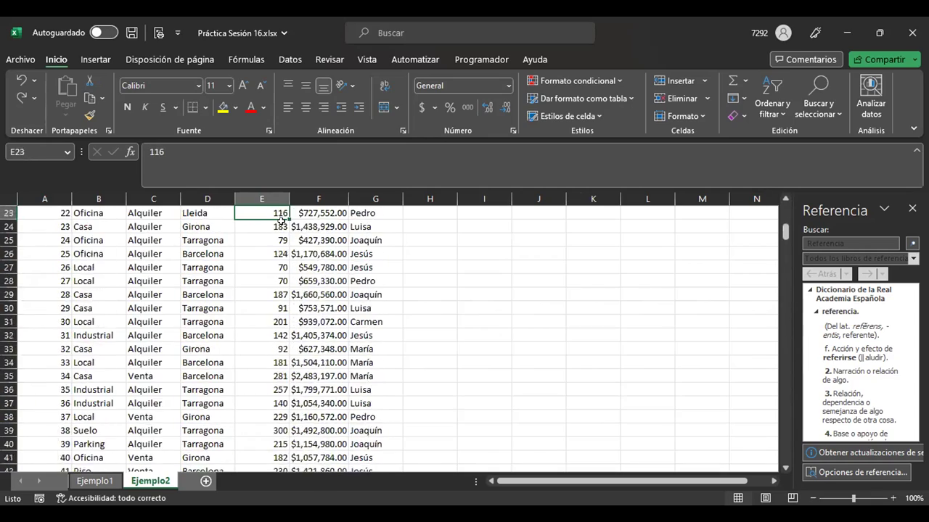
pyautogui.press('Up')
pyautogui.press('Up')
pyautogui.press('Up')
pyautogui.press('Up')
pyautogui.press('Up')
pyautogui.press('Up')
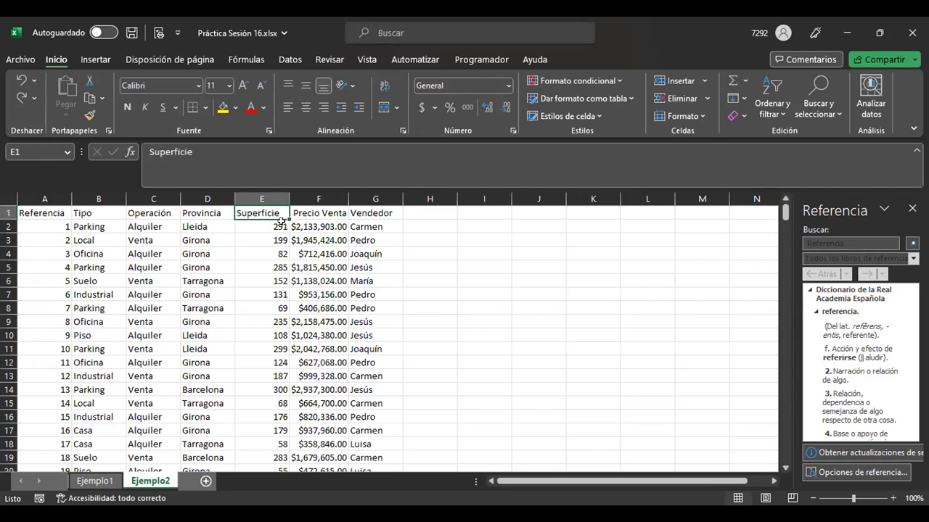
pyautogui.click(38, 209)
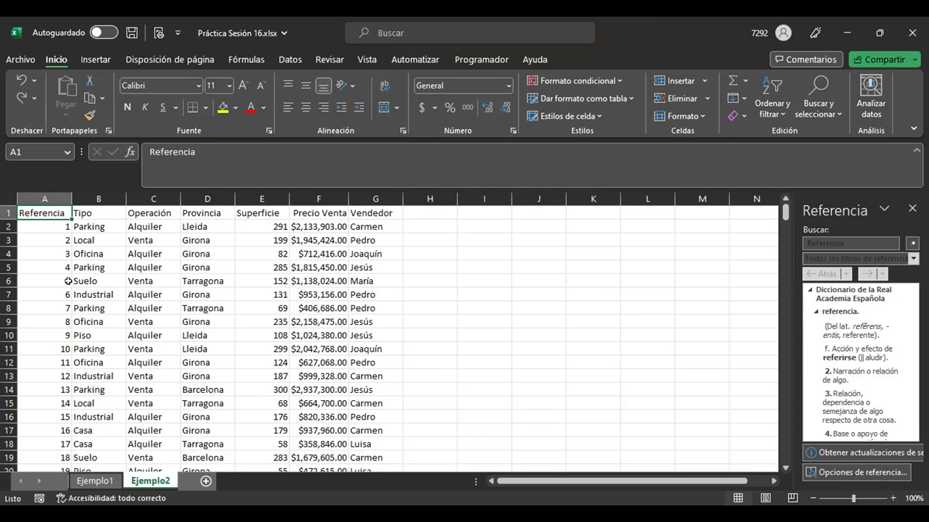
pyautogui.click(68, 281)
pyautogui.click(50, 210)
pyautogui.doubleClick(51, 213)
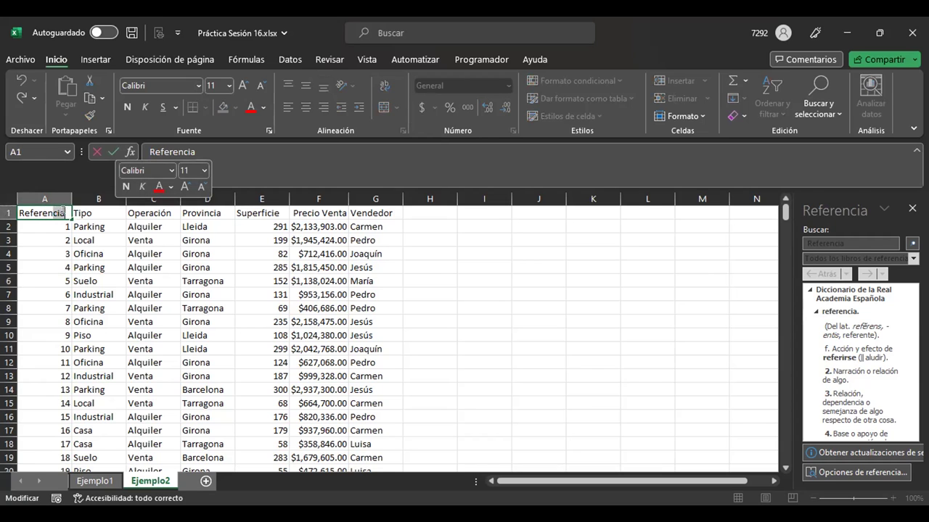
pyautogui.press('Tab')
pyautogui.hotkey('shift', 'Down')
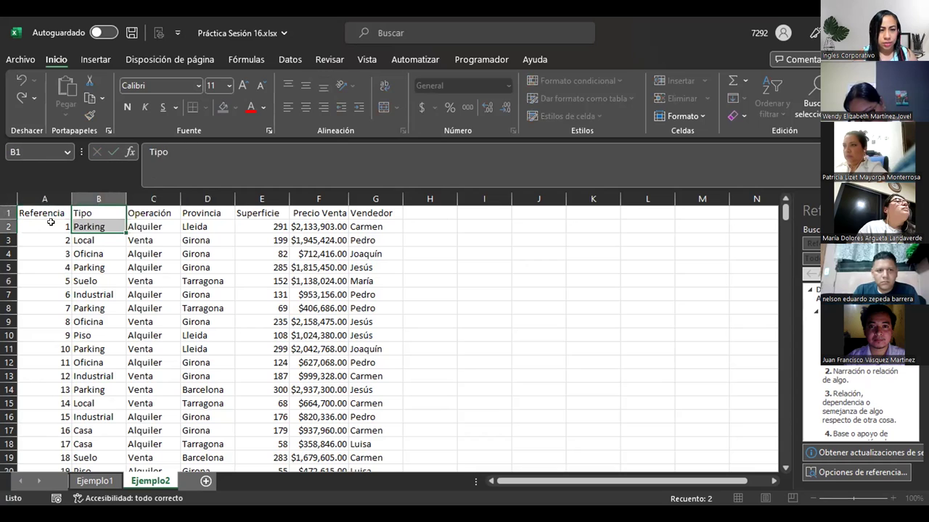
pyautogui.moveTo(48, 214); pyautogui.dragTo(354, 205)
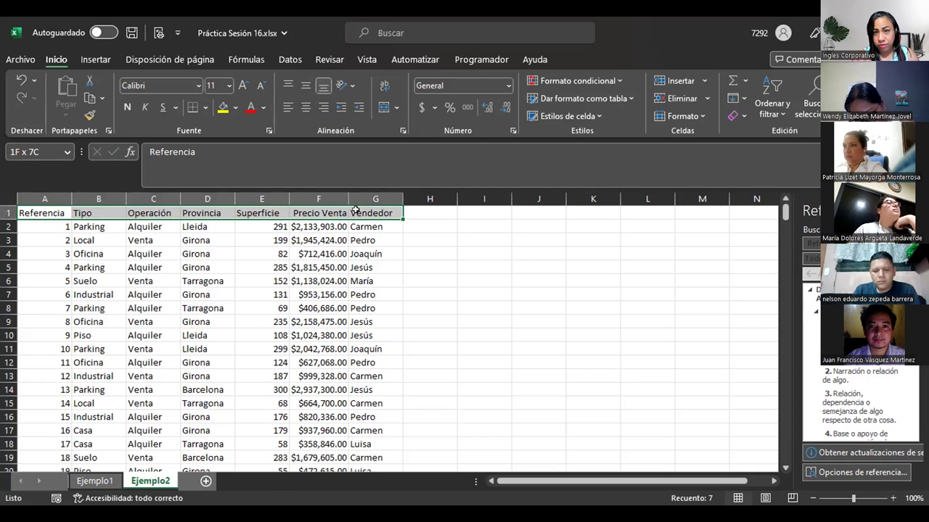
# Format A1:G301 as a table in the yellow Oro style, keeping the first row as headers
pyautogui.moveTo(354, 210)
pyautogui.mouseDown()
pyautogui.moveTo(364, 466)
pyautogui.moveTo(401, 455)
pyautogui.moveTo(346, 468)
pyautogui.moveTo(376, 459)
pyautogui.mouseUp()
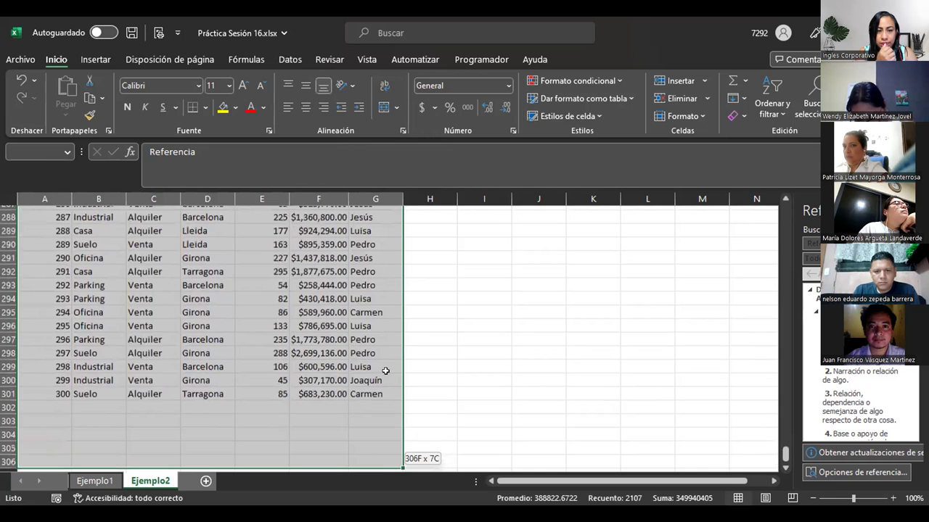
pyautogui.moveTo(385, 371); pyautogui.dragTo(385, 372)
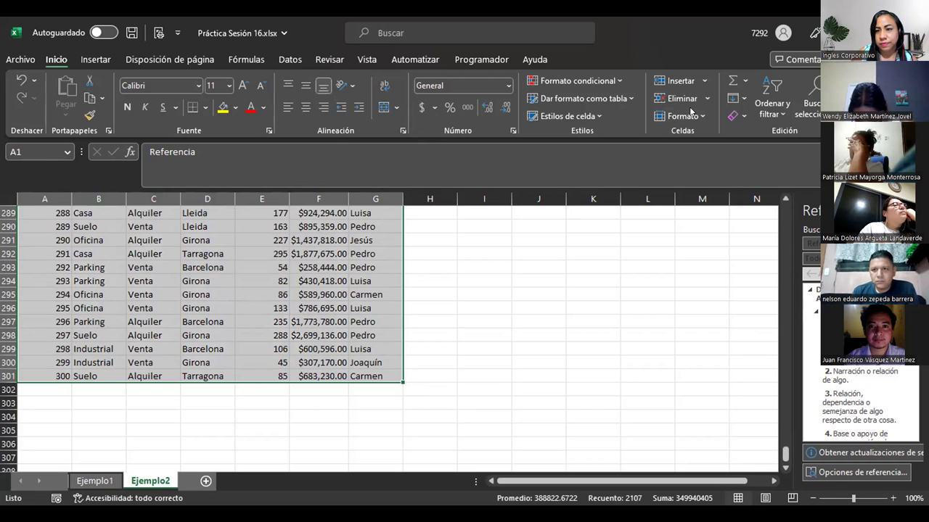
pyautogui.click(584, 98)
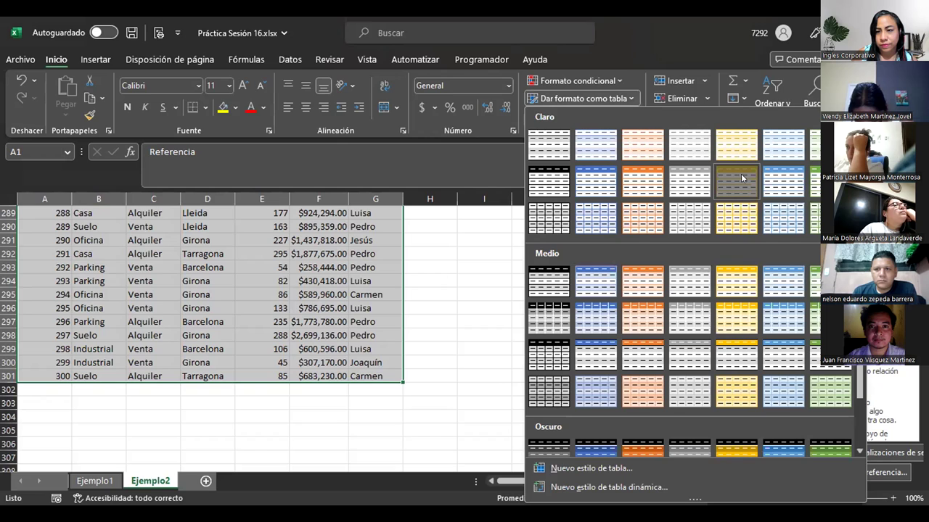
pyautogui.click(740, 178)
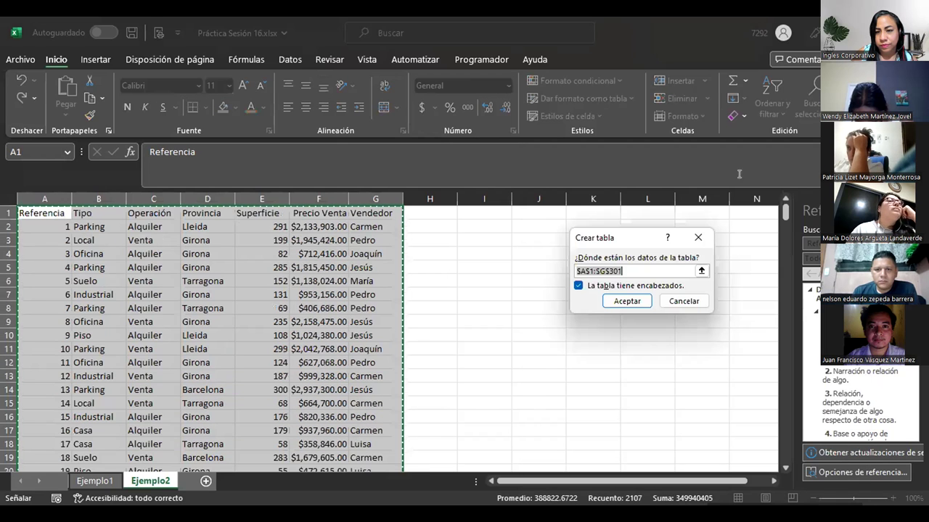
pyautogui.click(616, 299)
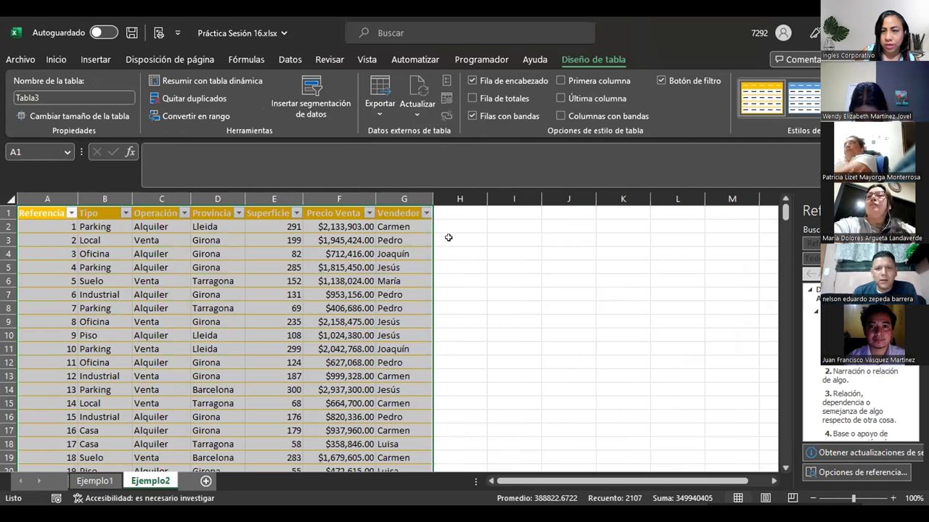
pyautogui.click(473, 224)
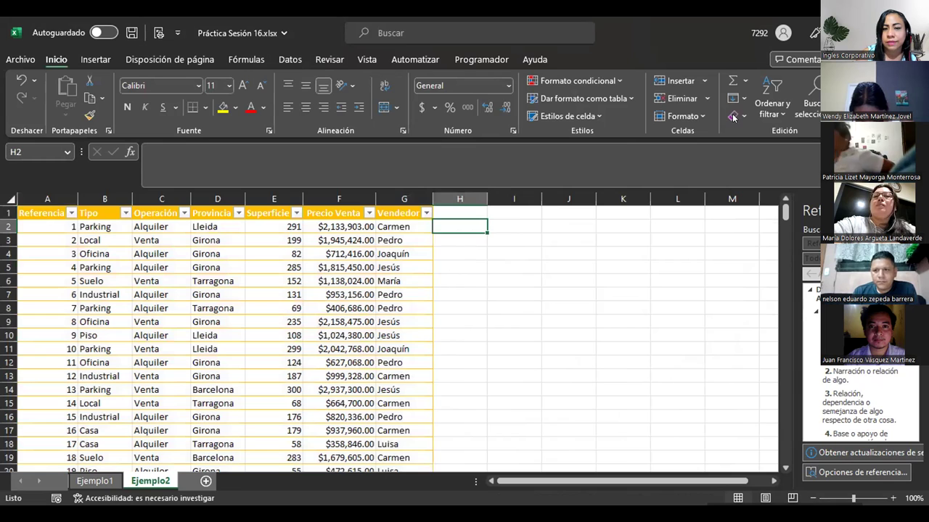
# Turn off Tabla3's header filter buttons and move just below the table's last row, 301
pyautogui.click(348, 280)
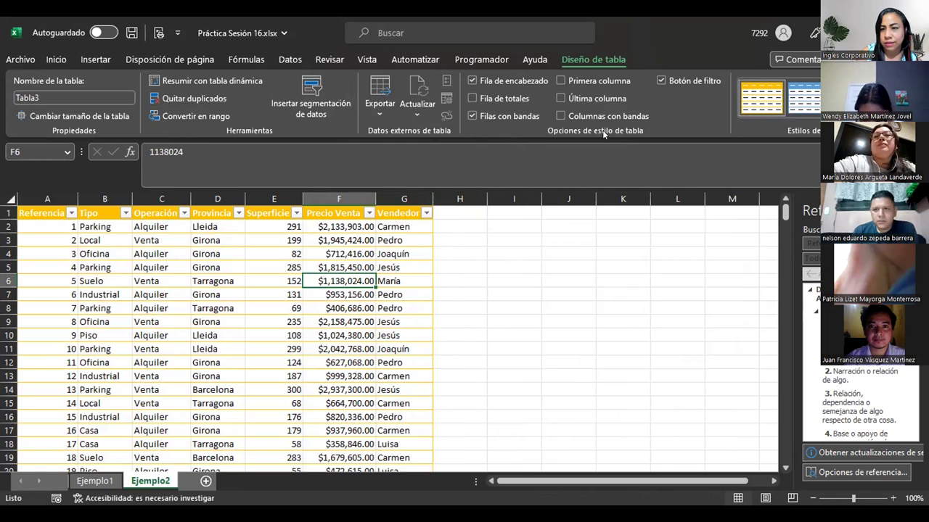
pyautogui.click(659, 80)
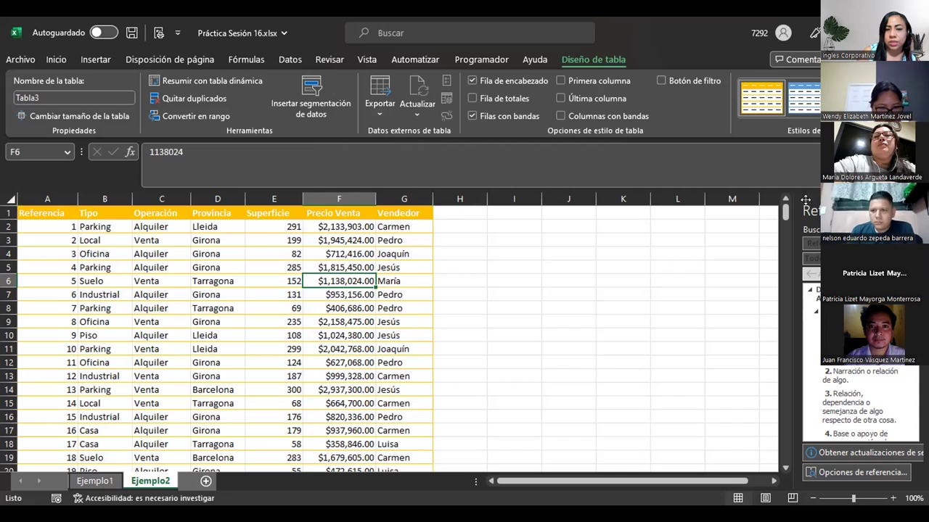
pyautogui.moveTo(785, 213); pyautogui.dragTo(785, 470)
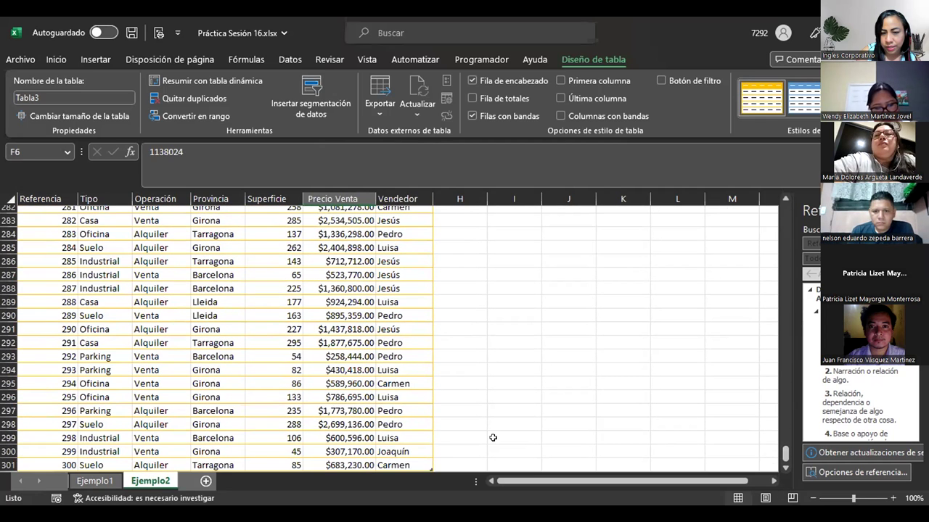
pyautogui.click(428, 407)
pyautogui.press('Down')
pyautogui.press('Down')
pyautogui.press('Down')
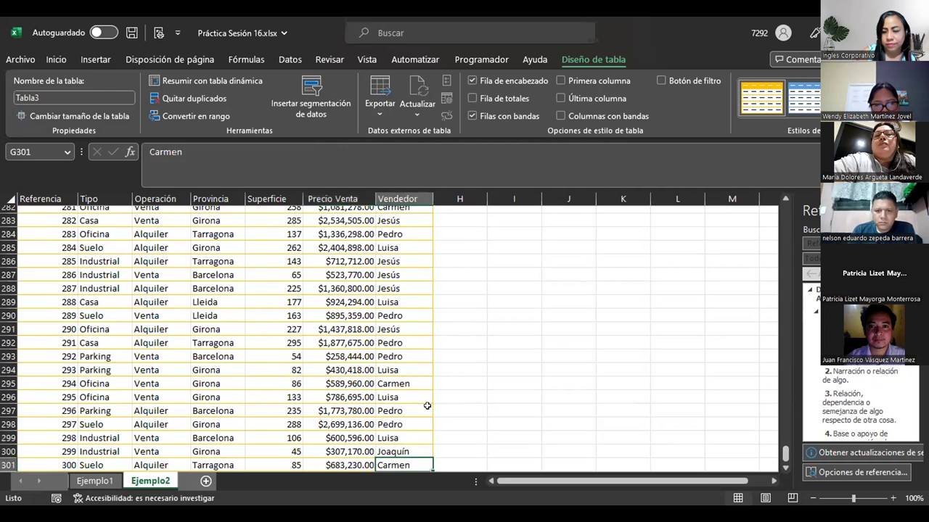
pyautogui.press('Down')
pyautogui.press('Down')
pyautogui.press('Down')
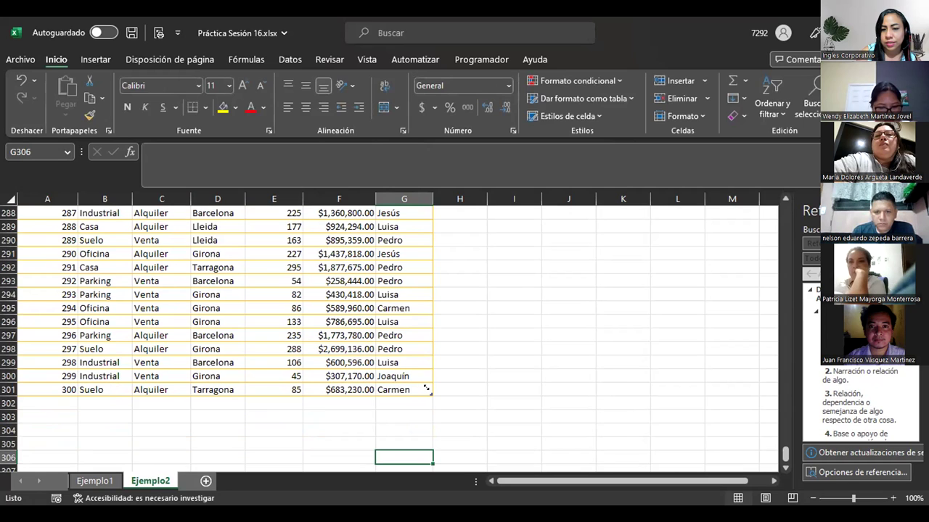
# Rename the new column H header from Columna1 to 'comisión'
pyautogui.moveTo(466, 386); pyautogui.dragTo(468, 388)
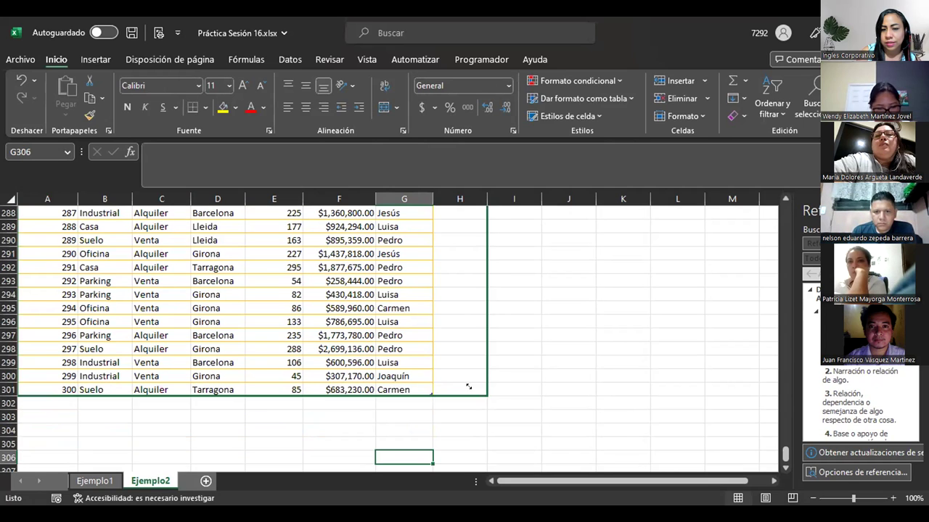
pyautogui.moveTo(784, 453); pyautogui.dragTo(784, 210)
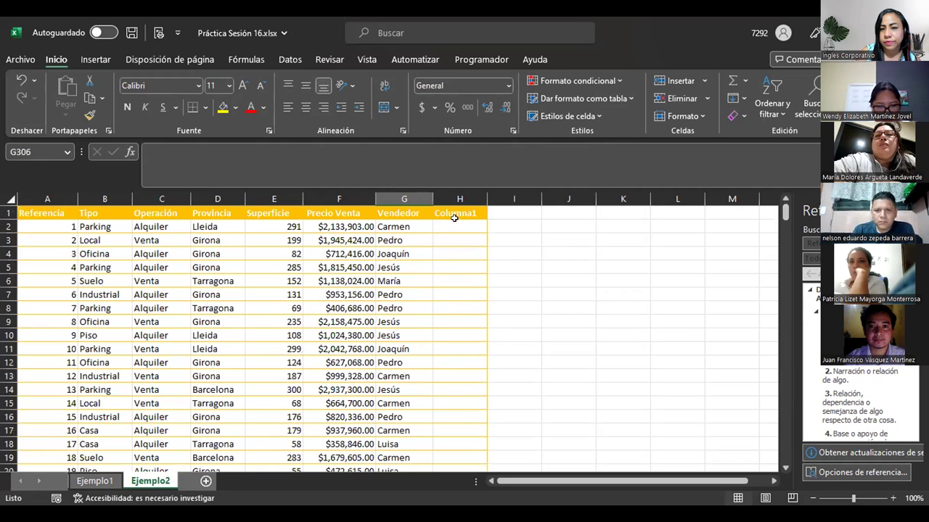
pyautogui.click(451, 222)
pyautogui.click(452, 210)
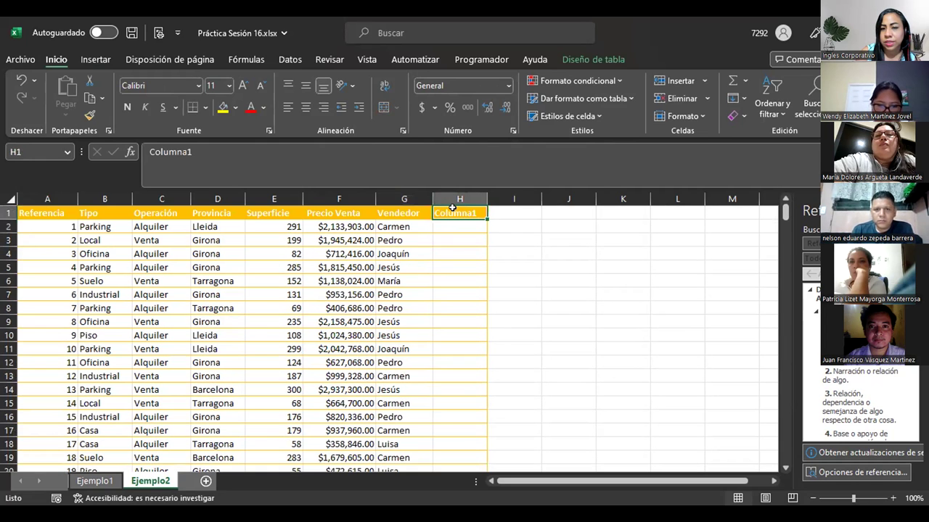
pyautogui.write('co')
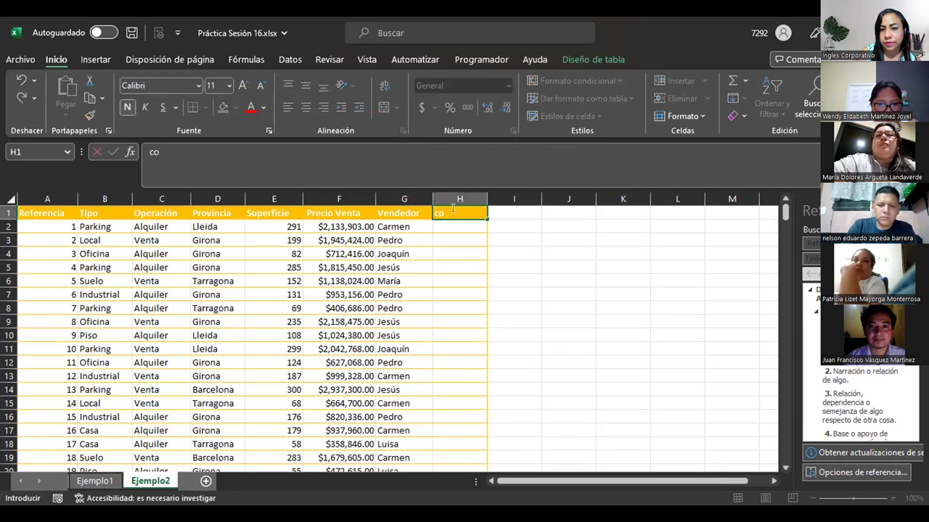
pyautogui.write('misión')
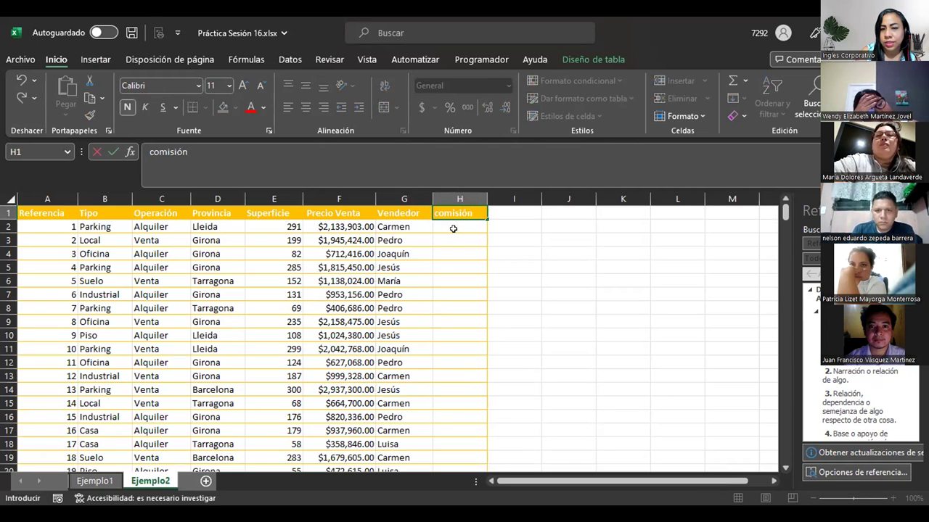
pyautogui.click(454, 227)
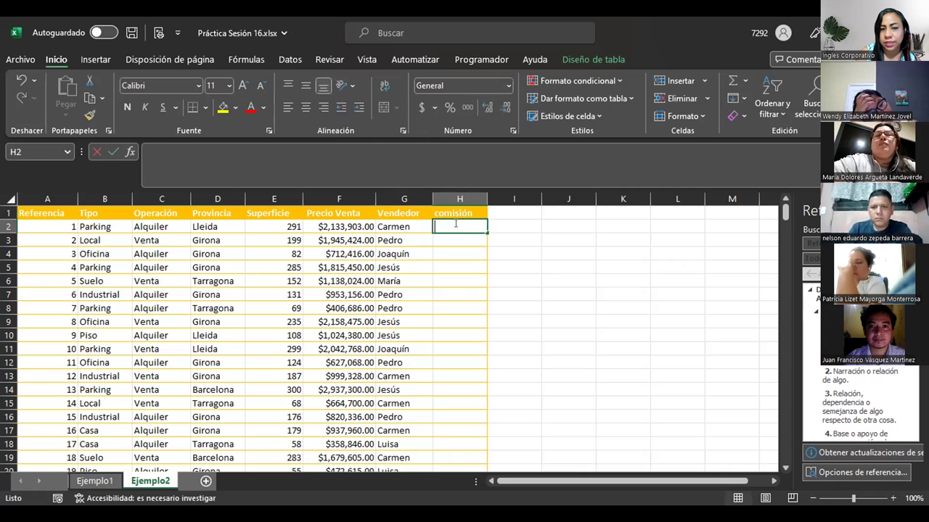
# Fill the comisión column with 5% of Precio Venta and close the Research pane
pyautogui.write('=')
pyautogui.click(347, 224)
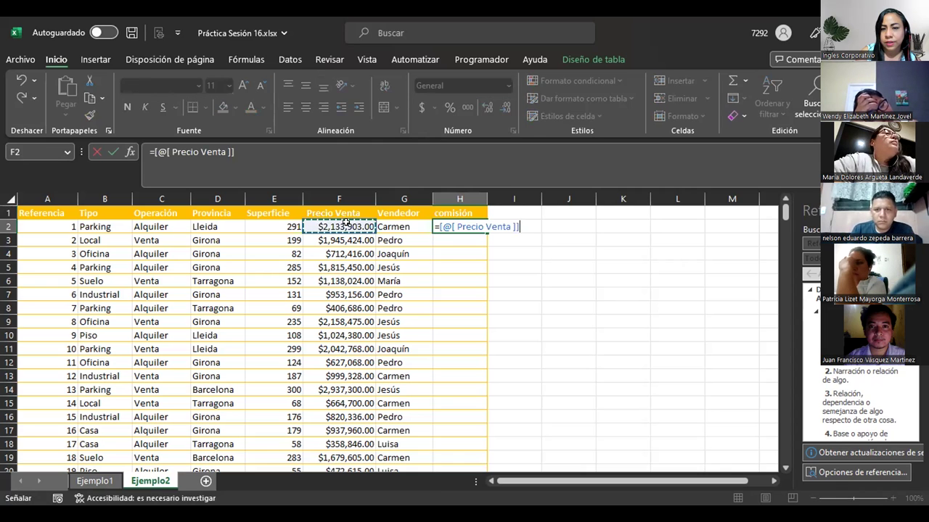
pyautogui.write('*5')
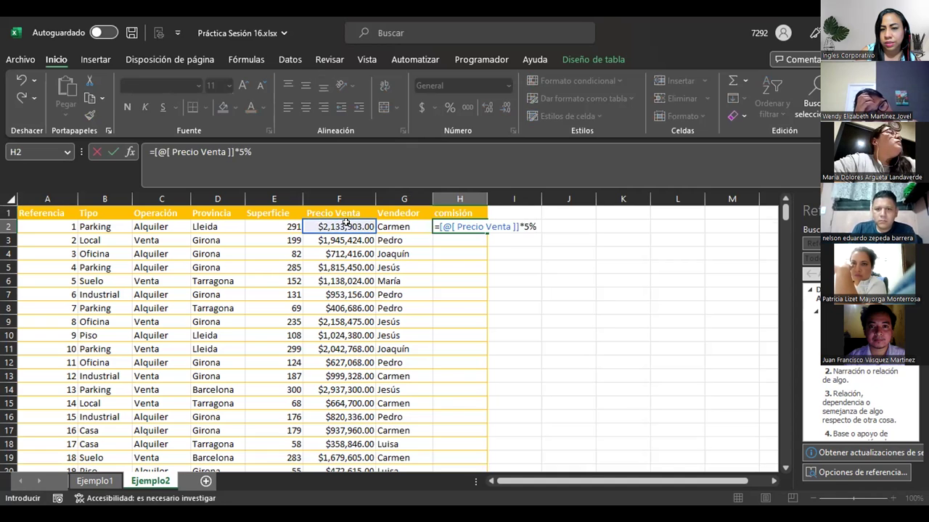
pyautogui.press('Return')
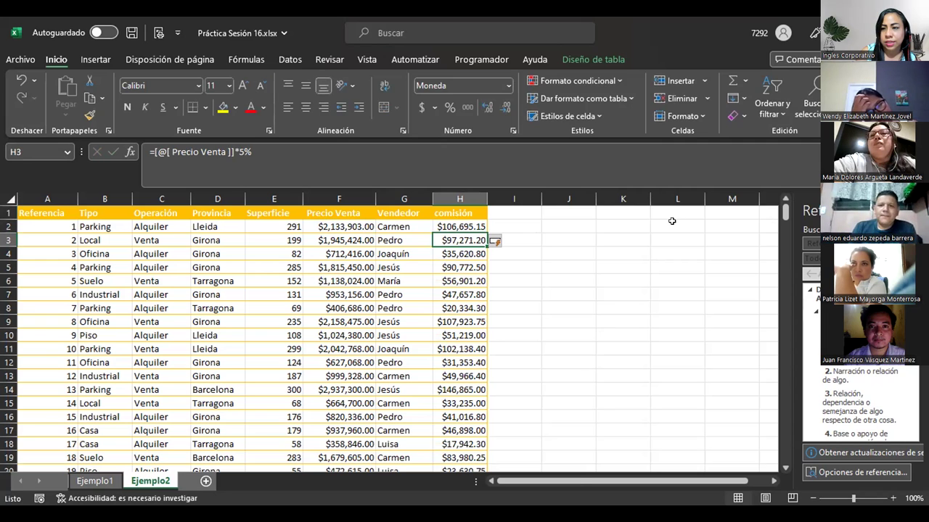
pyautogui.click(918, 210)
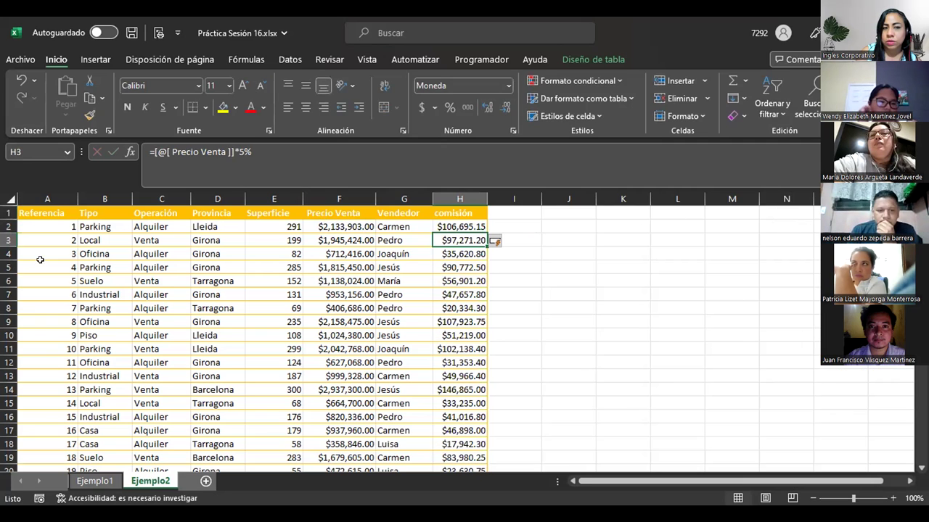
# Select a Vendedor cell in Tabla3 and show its Diseño de tabla options
pyautogui.moveTo(58, 217)
pyautogui.mouseDown()
pyautogui.moveTo(420, 230)
pyautogui.moveTo(465, 217)
pyautogui.mouseUp()
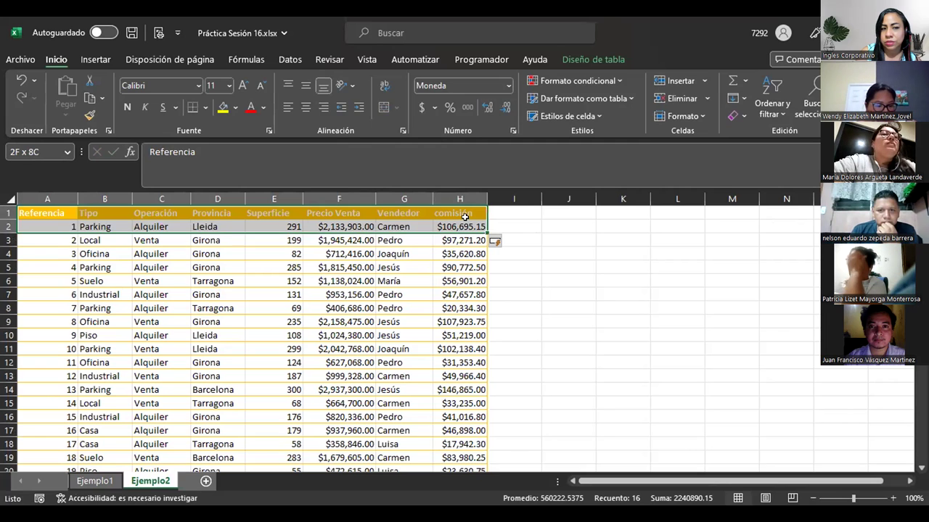
pyautogui.moveTo(465, 217); pyautogui.dragTo(484, 218)
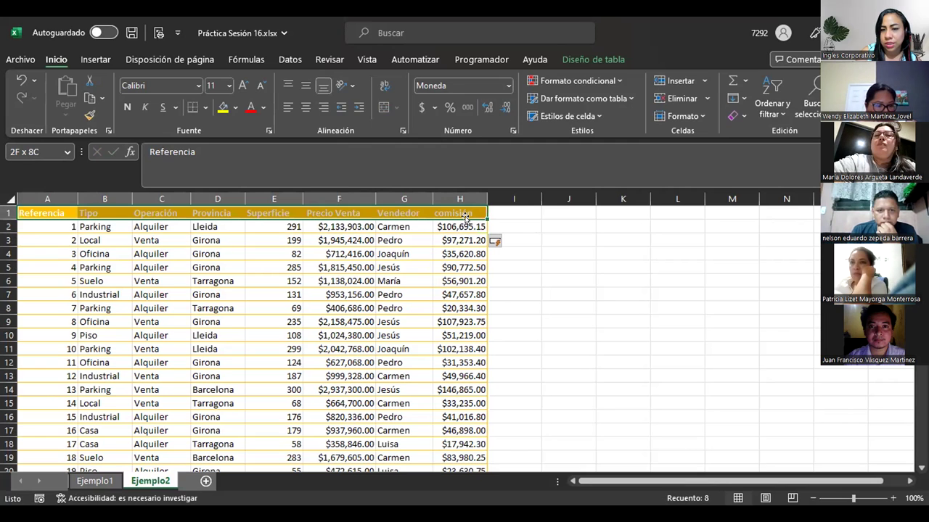
pyautogui.click(237, 240)
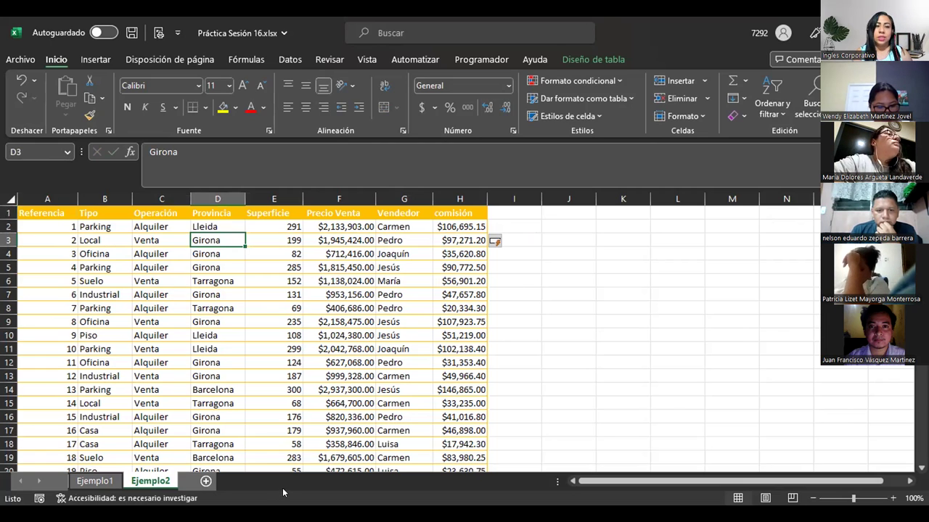
pyautogui.moveTo(70, 253); pyautogui.dragTo(467, 173)
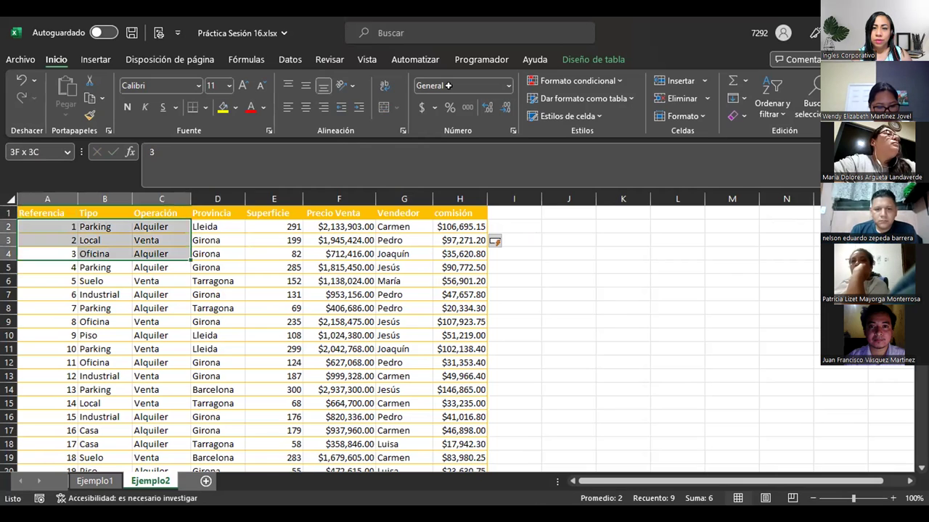
pyautogui.click(547, 280)
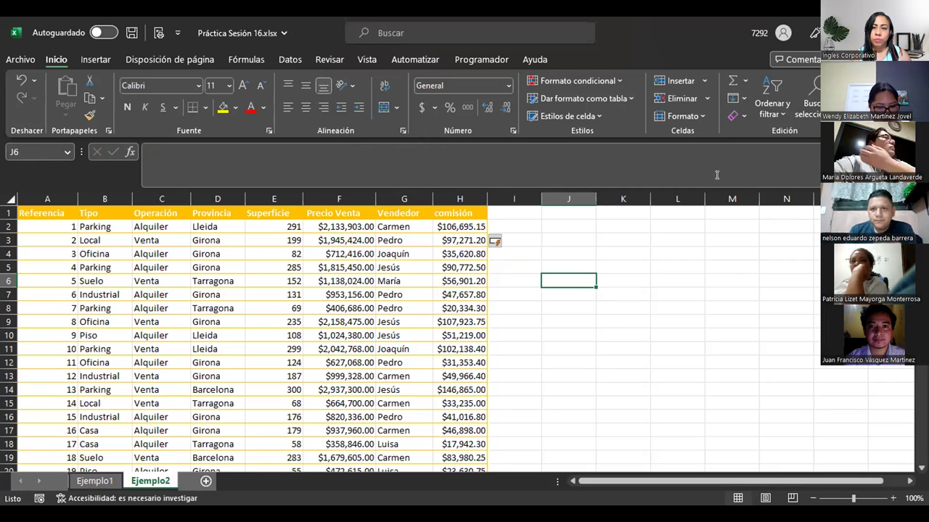
pyautogui.click(347, 294)
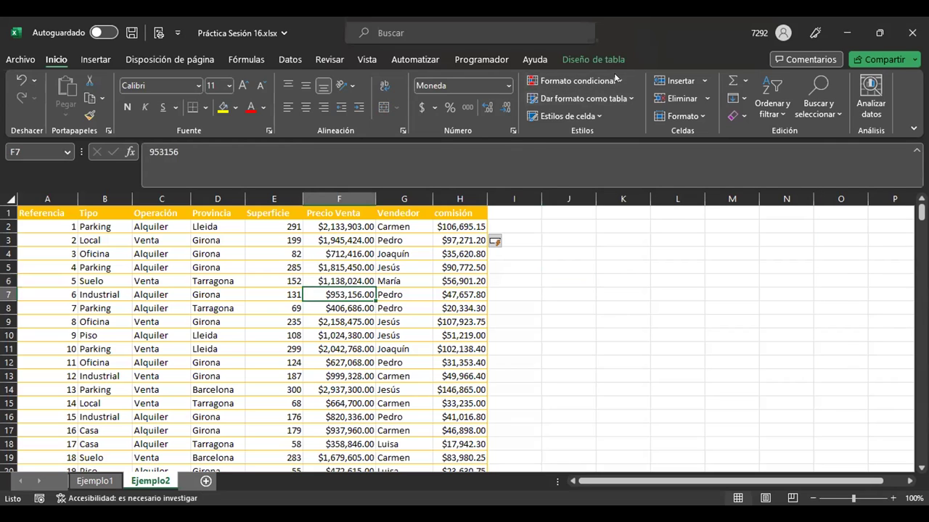
pyautogui.click(417, 227)
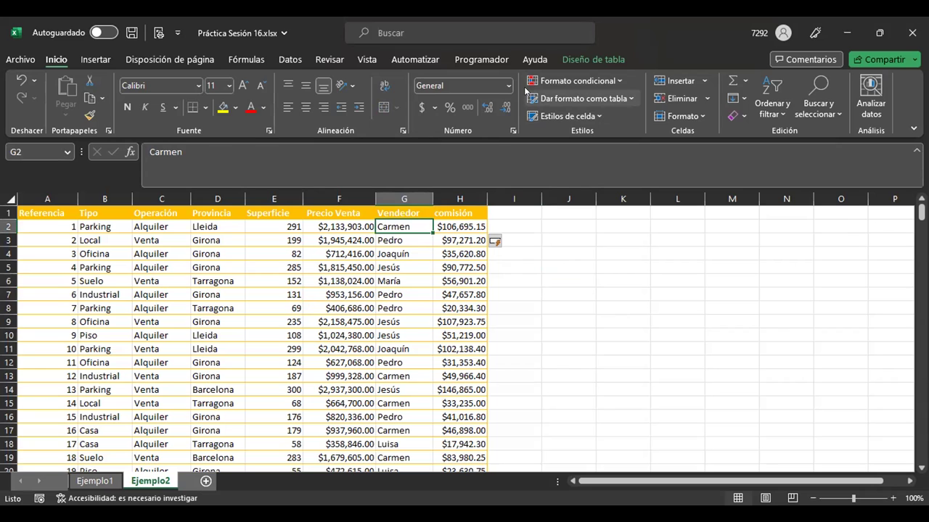
pyautogui.click(563, 61)
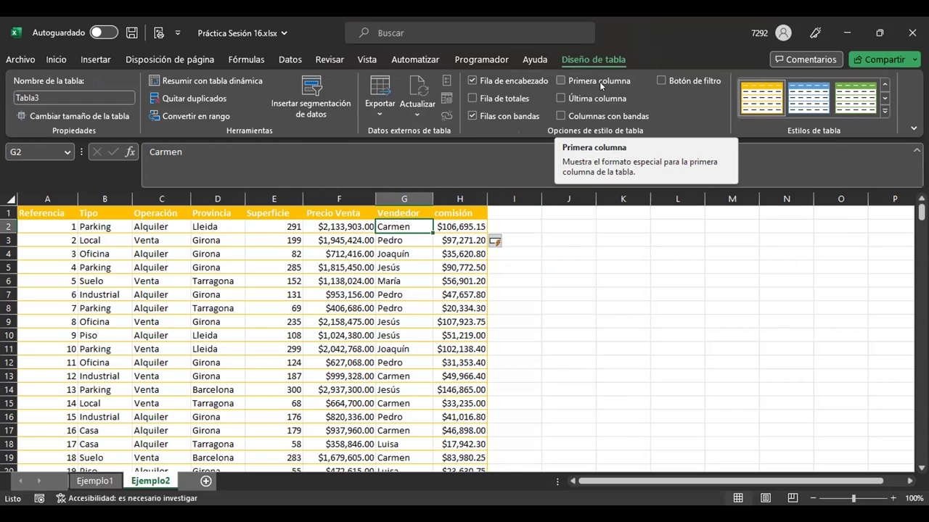
# Insert a Vendedor slicer for Tabla3 and move it up beside the table's right edge
pyautogui.click(308, 89)
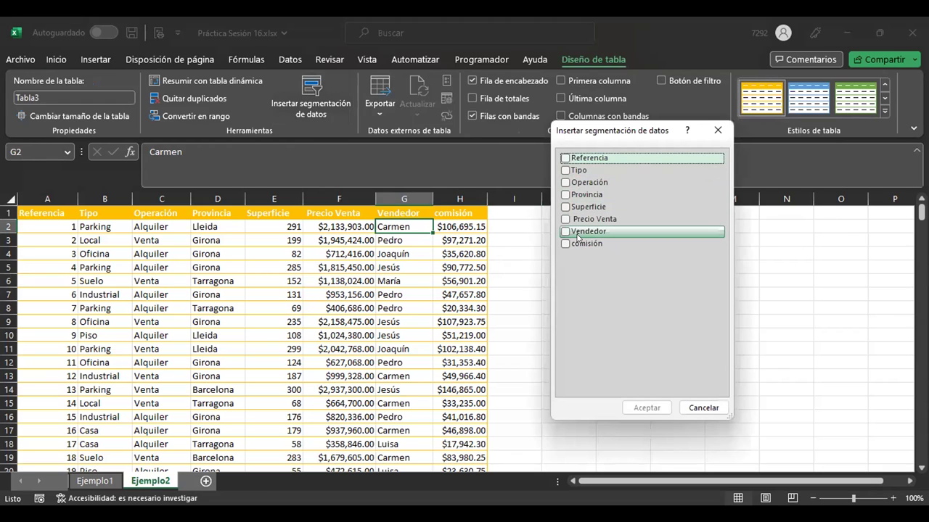
pyautogui.click(578, 232)
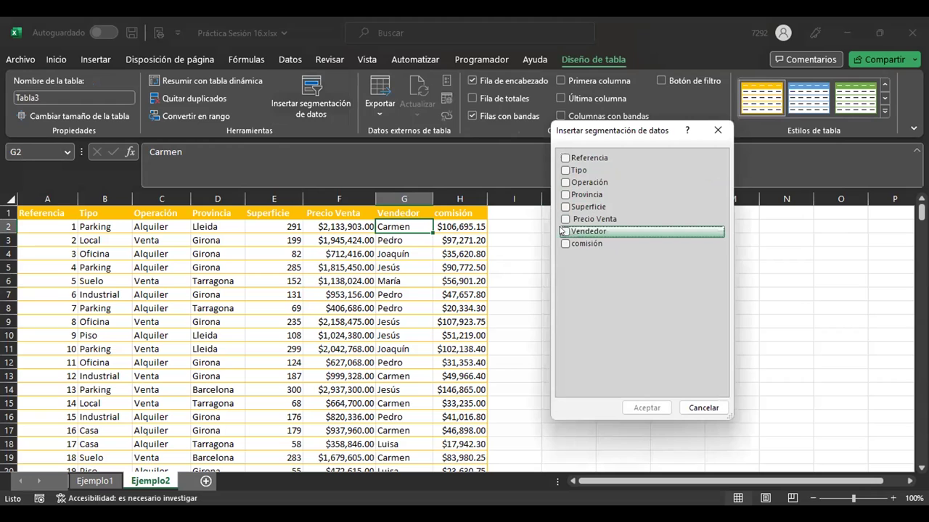
pyautogui.click(563, 232)
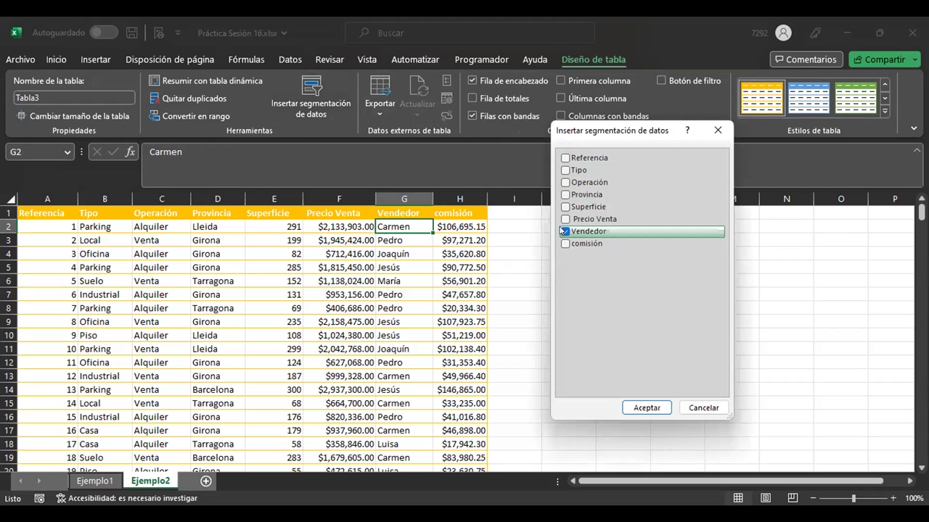
pyautogui.click(635, 411)
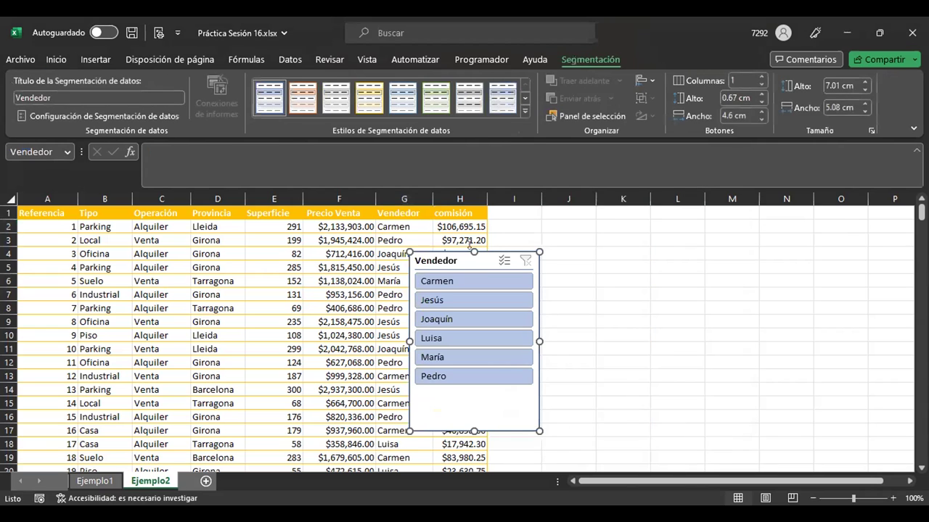
pyautogui.moveTo(474, 252); pyautogui.dragTo(572, 214)
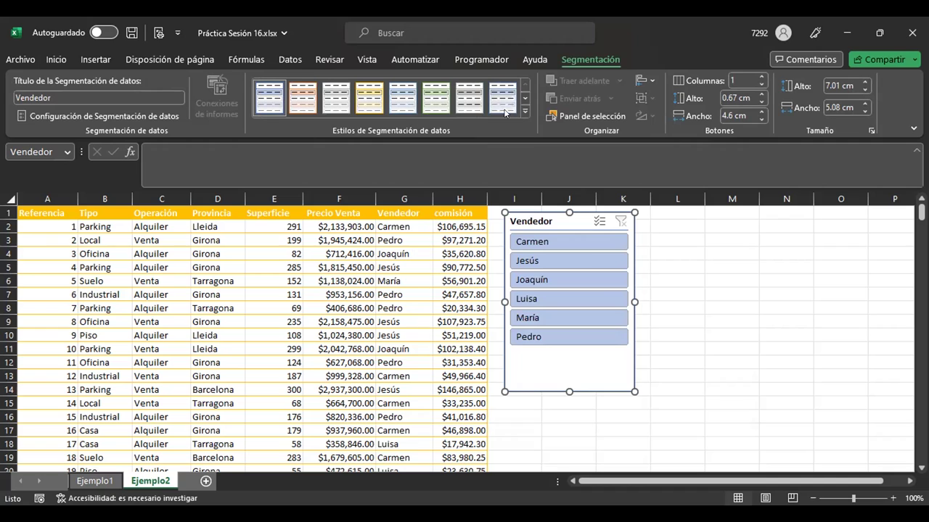
# Style the slicer Amarillo claro, use 2 button columns, and shorten it to about 5.05 cm
pyautogui.click(524, 111)
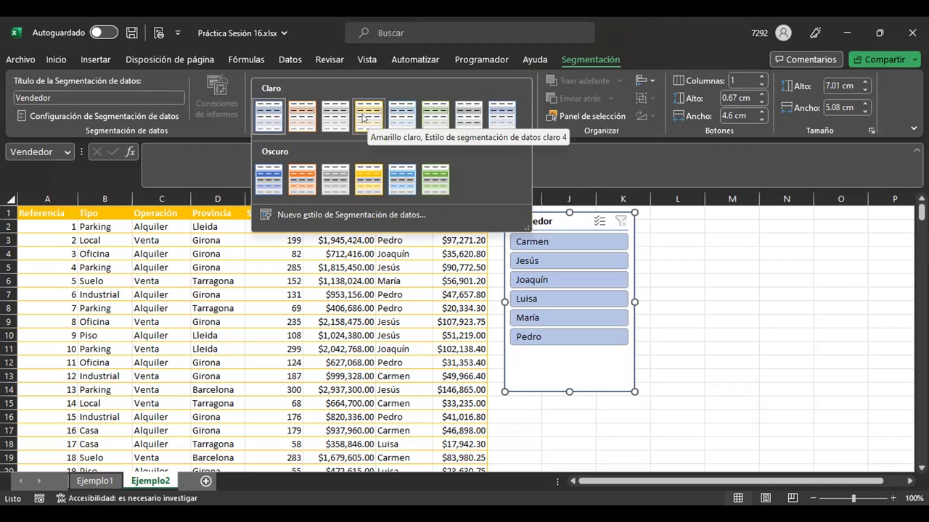
pyautogui.click(364, 118)
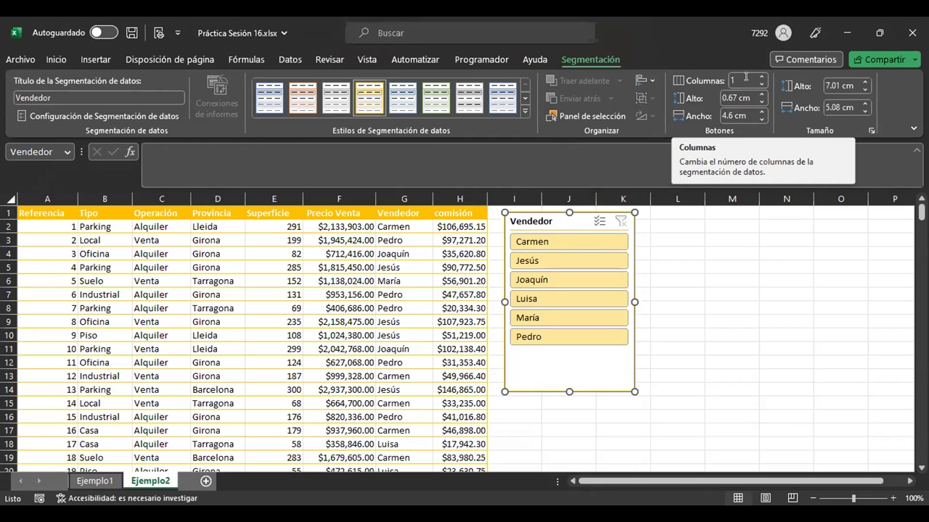
pyautogui.doubleClick(733, 80)
pyautogui.write('2')
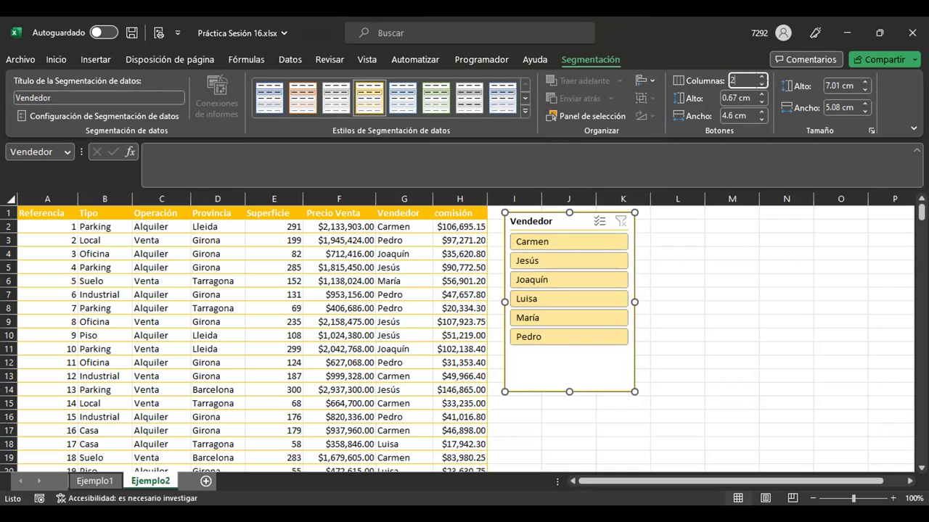
pyautogui.press('Return')
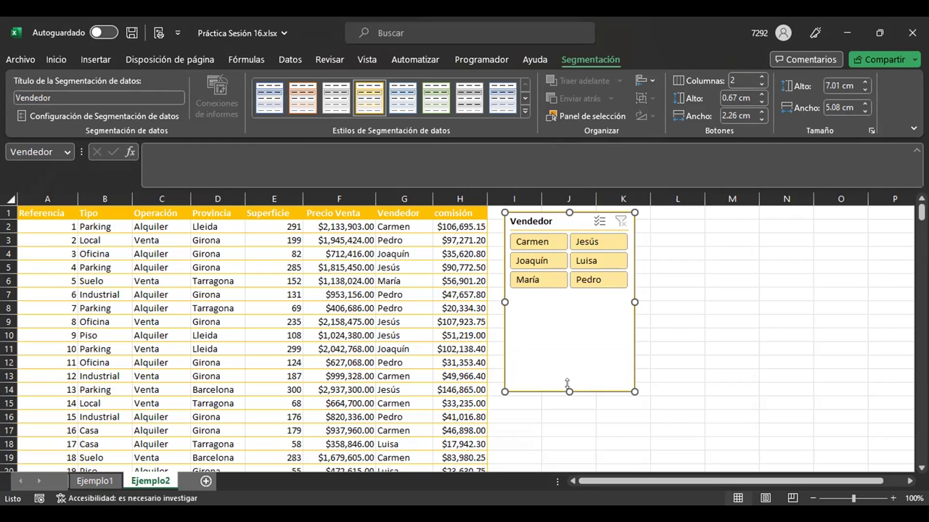
pyautogui.moveTo(567, 386); pyautogui.dragTo(572, 341)
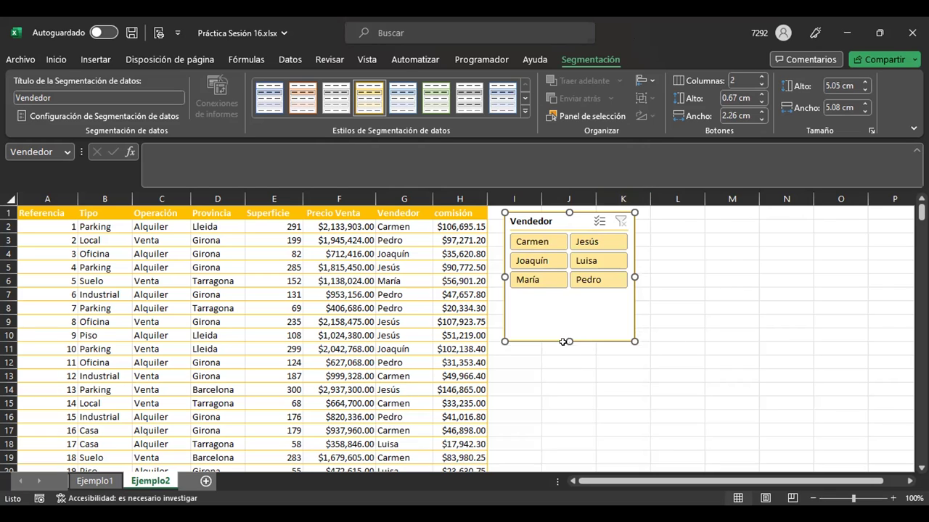
pyautogui.moveTo(564, 328); pyautogui.dragTo(564, 302)
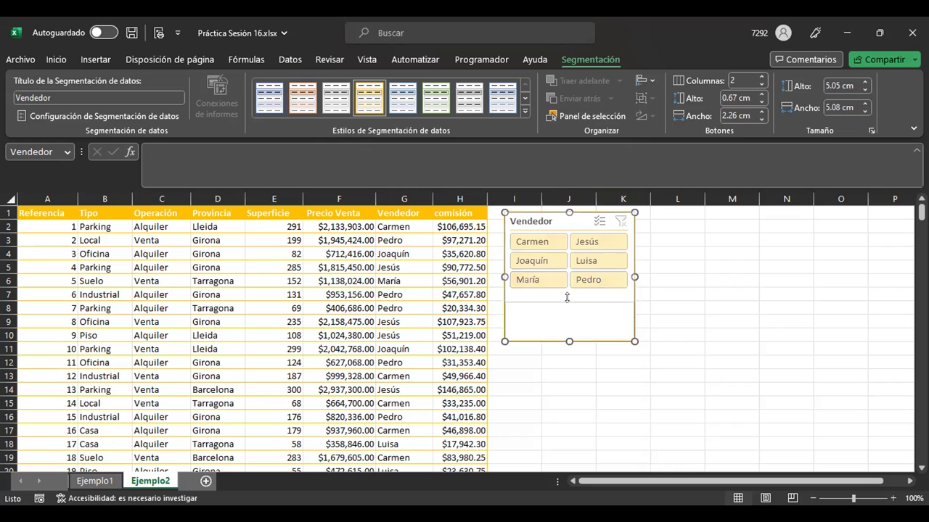
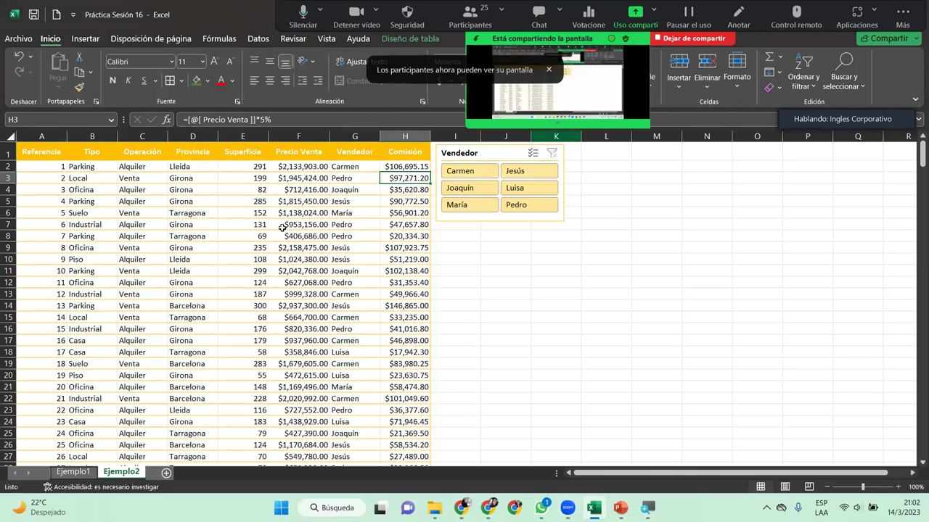
# From the sales table's design tools, start a new slicer with the Provincia field ticked
pyautogui.click(361, 212)
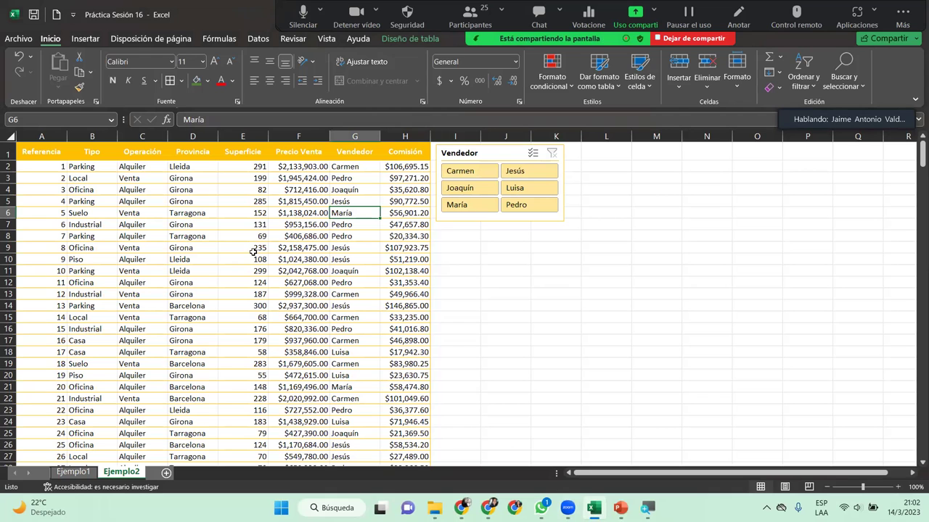
pyautogui.click(410, 39)
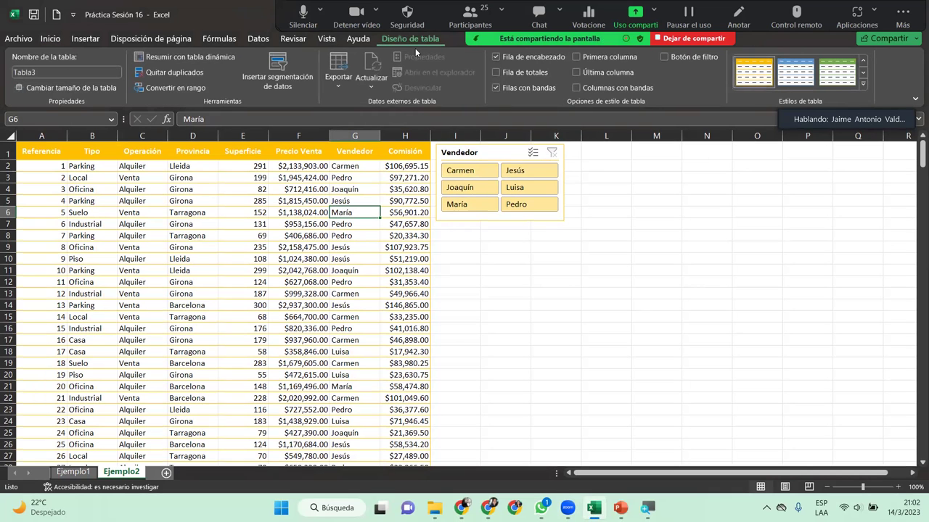
pyautogui.click(289, 66)
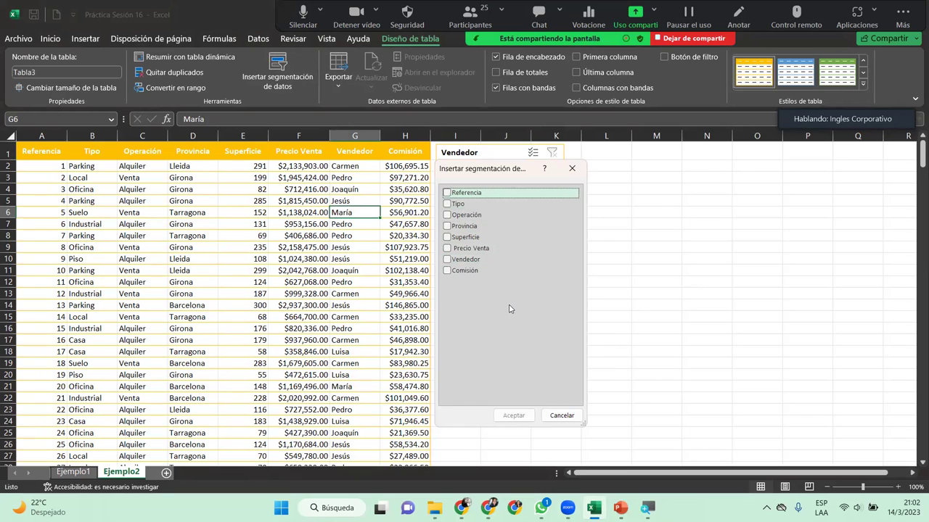
pyautogui.click(448, 225)
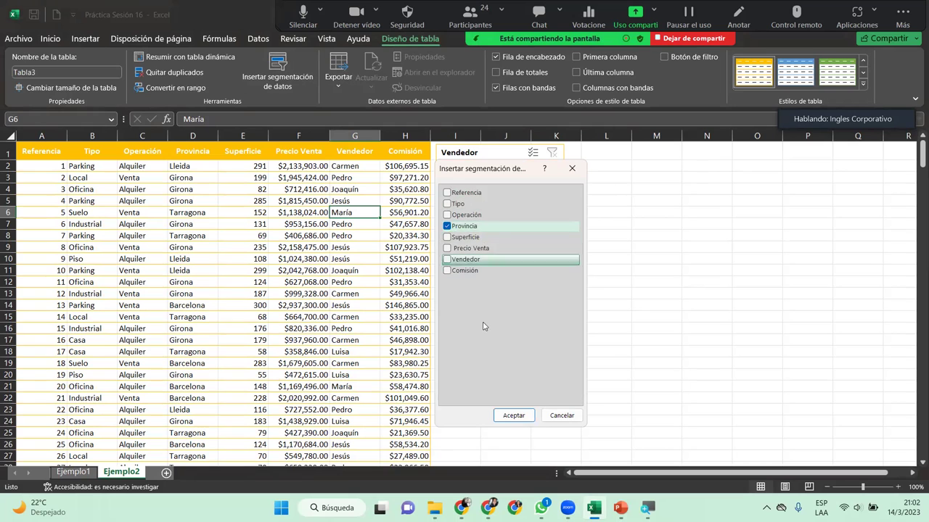
# Create the Provincia slicer under Vendedor, shorten it, and filter to Joaquín's Girona sales
pyautogui.click(515, 415)
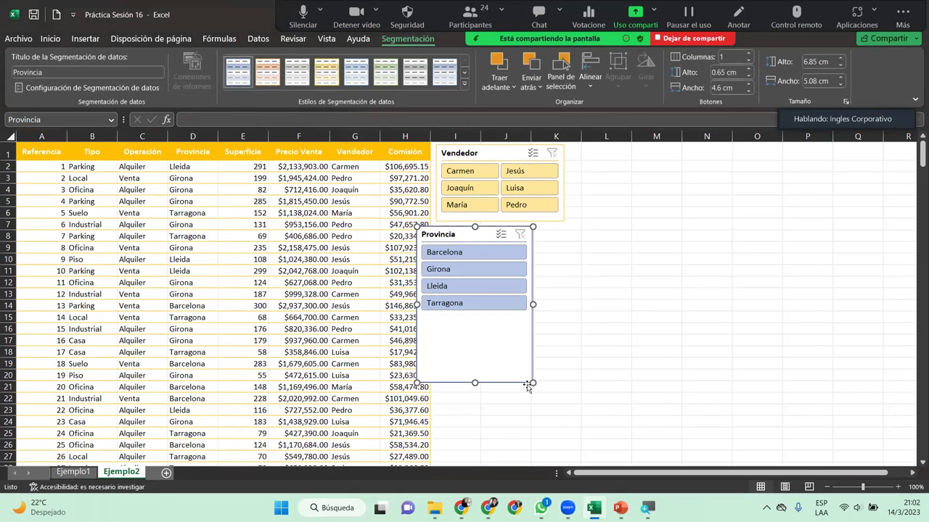
pyautogui.moveTo(445, 236); pyautogui.dragTo(465, 235)
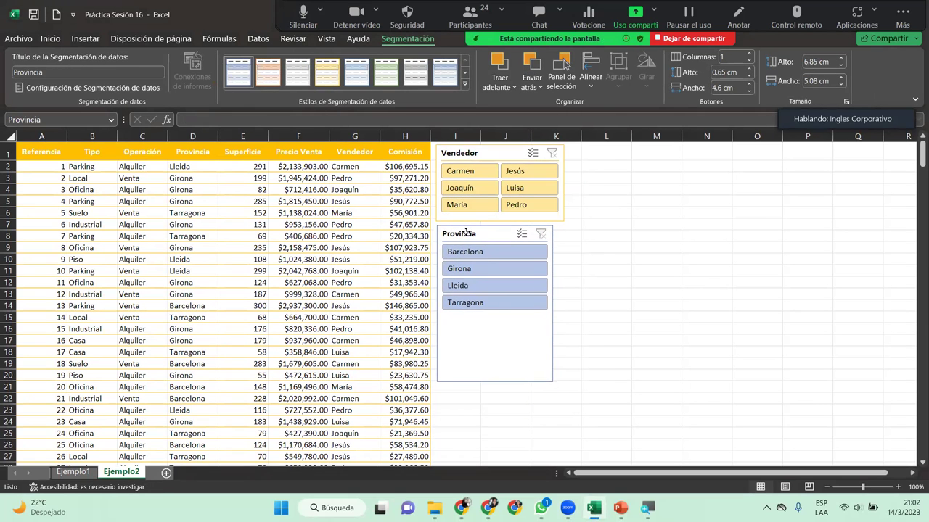
pyautogui.moveTo(495, 382)
pyautogui.mouseDown()
pyautogui.moveTo(516, 310)
pyautogui.moveTo(516, 324)
pyautogui.mouseUp()
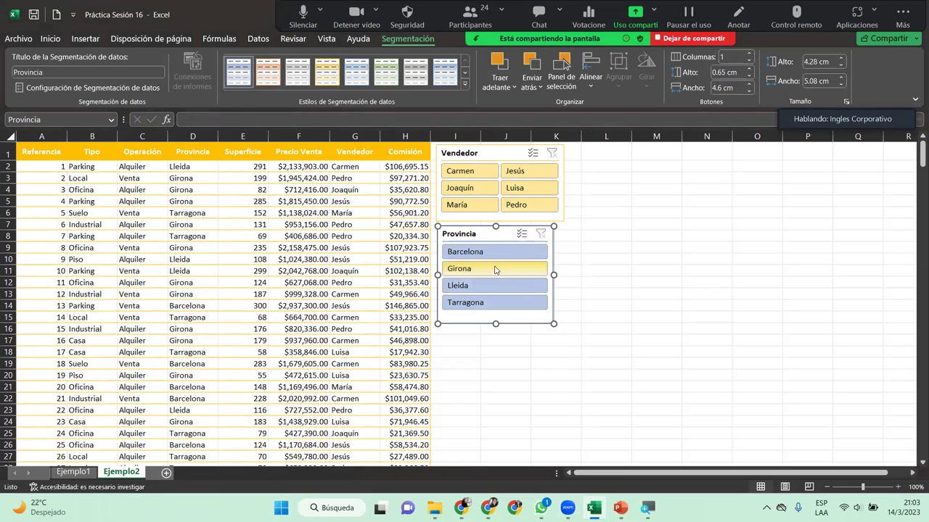
pyautogui.click(495, 269)
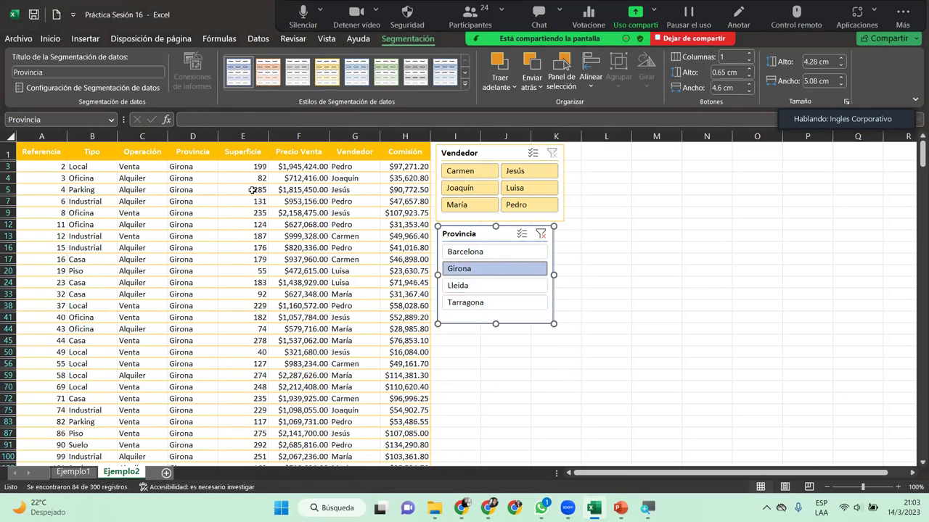
pyautogui.click(467, 190)
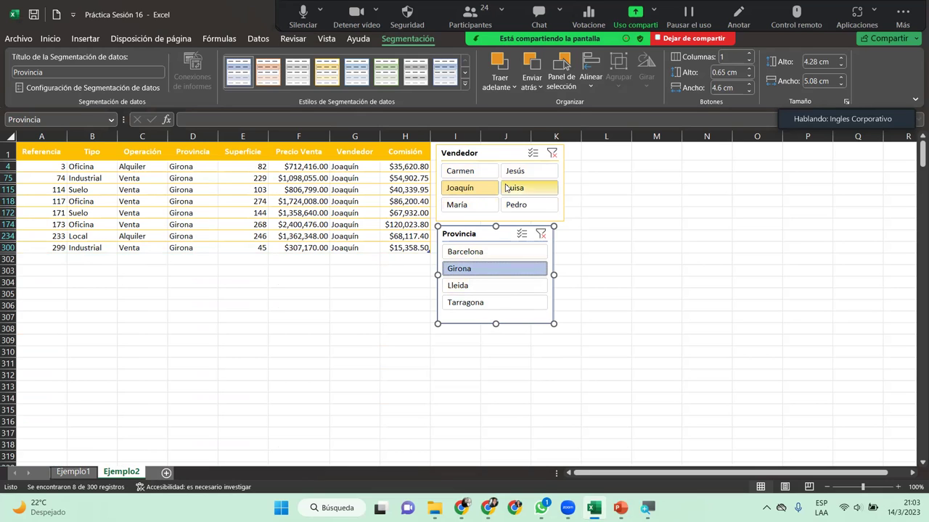
# Give the Provincia slicer the yellow style and try the Luisa, Carmen, María and Jesús filters
pyautogui.click(327, 66)
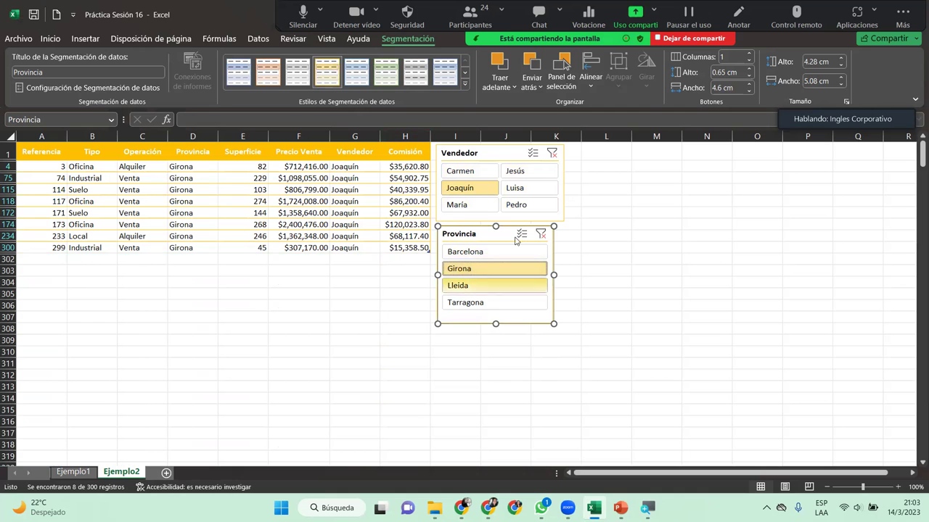
pyautogui.click(522, 187)
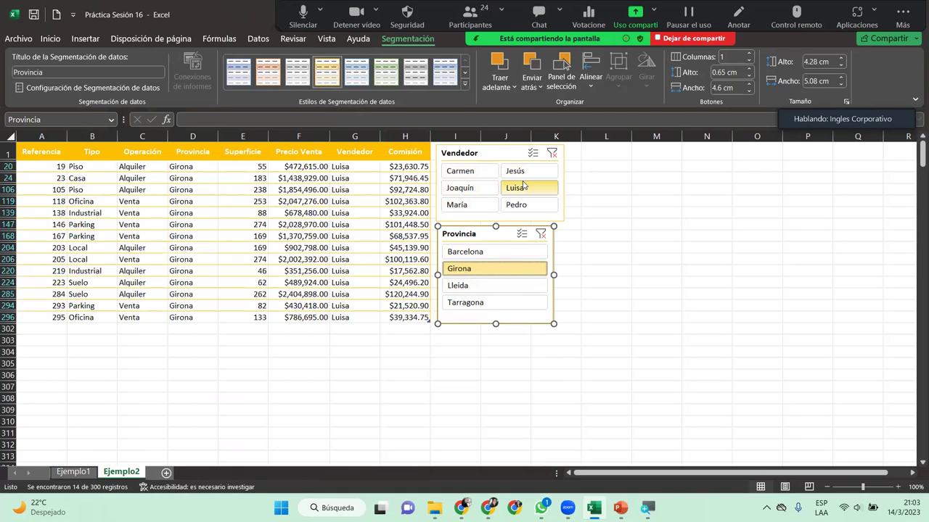
pyautogui.click(478, 171)
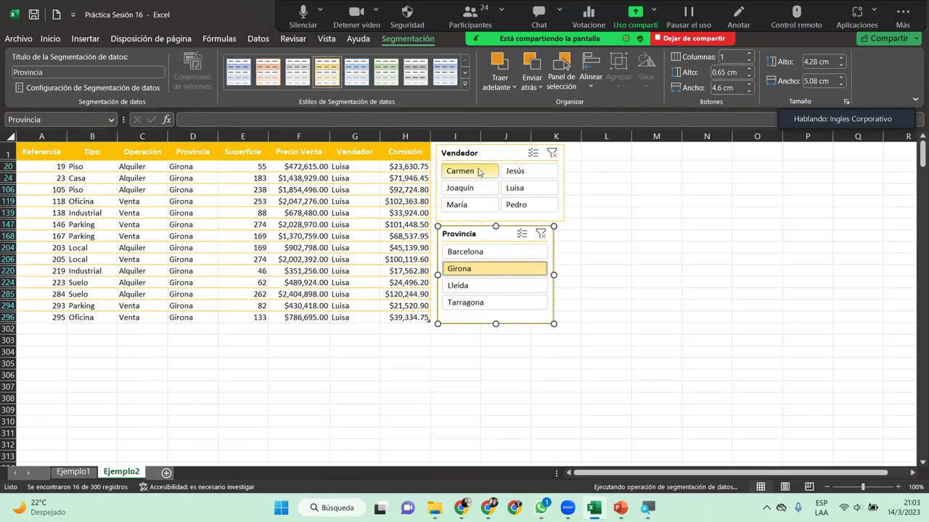
pyautogui.click(467, 206)
pyautogui.click(538, 176)
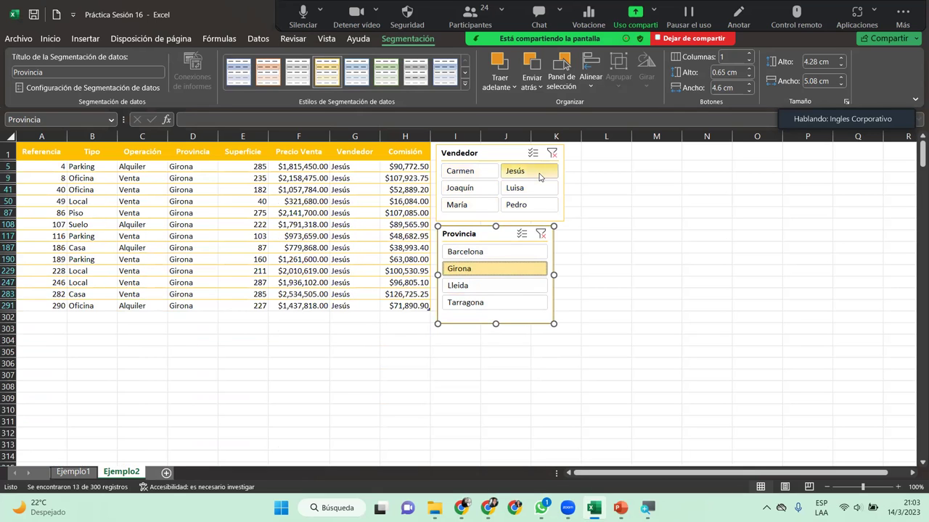
# Compare Jesús's Lleida, Tarragona and Girona sales, then settle on Luisa's sales in Girona
pyautogui.click(496, 286)
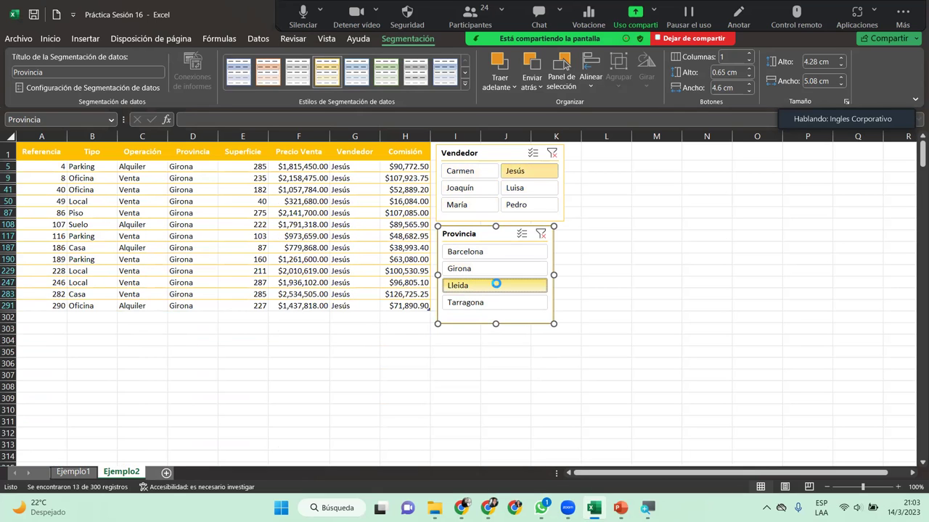
pyautogui.click(497, 303)
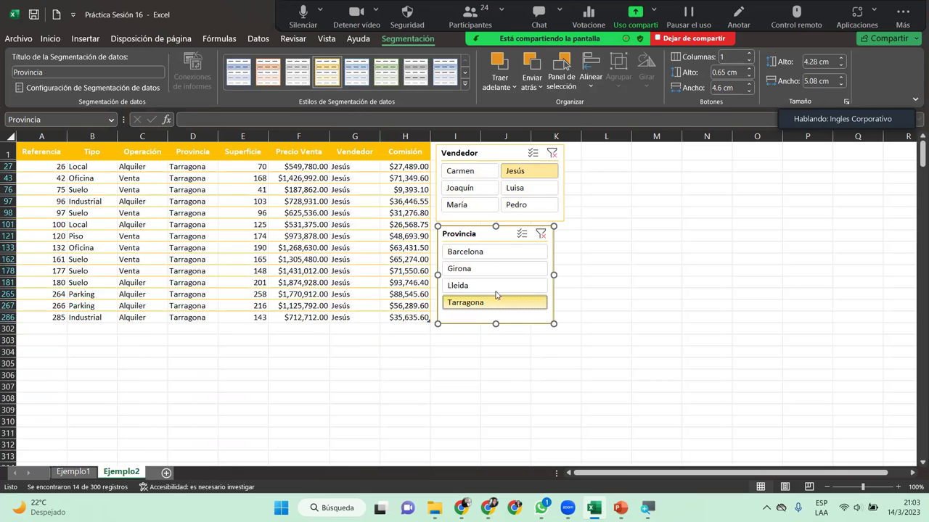
pyautogui.click(493, 270)
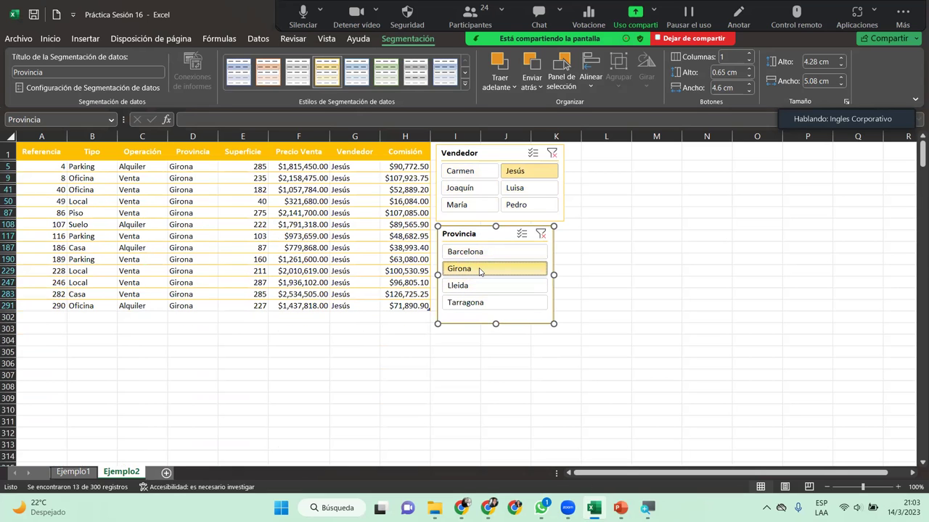
pyautogui.click(473, 189)
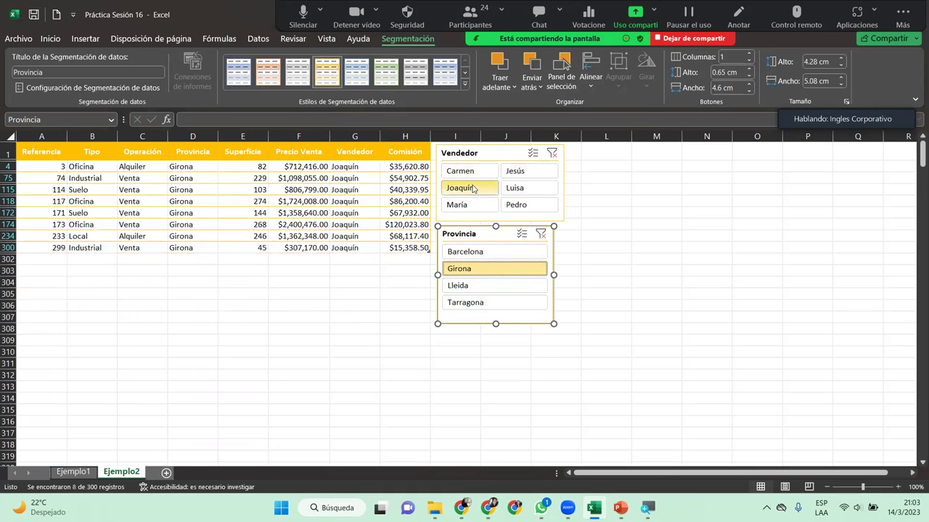
pyautogui.click(515, 188)
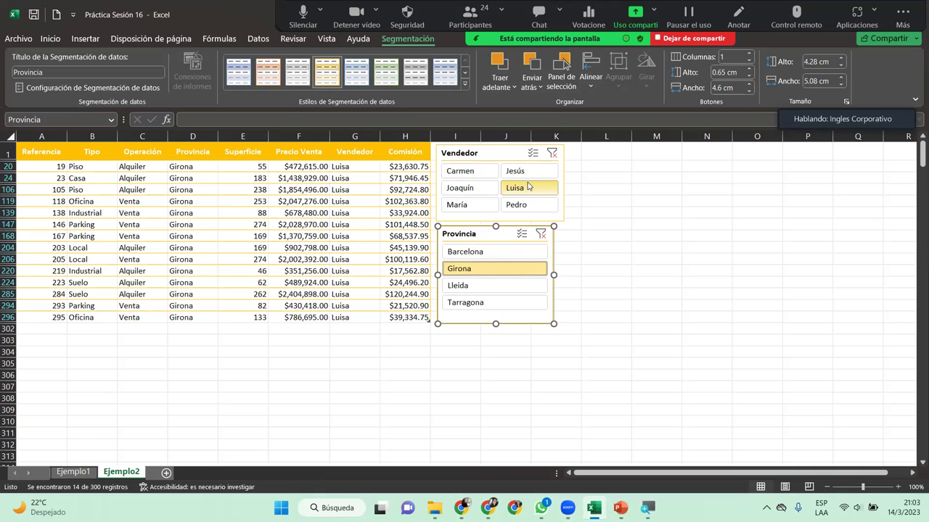
pyautogui.click(397, 222)
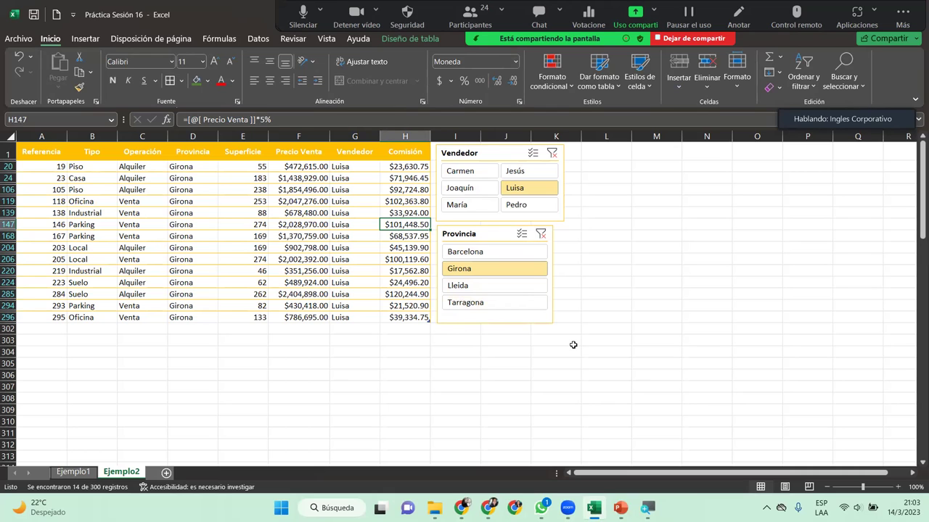
# Drag the Provincia slicer's right edge to match the Vendedor slicer's width
pyautogui.click(549, 270)
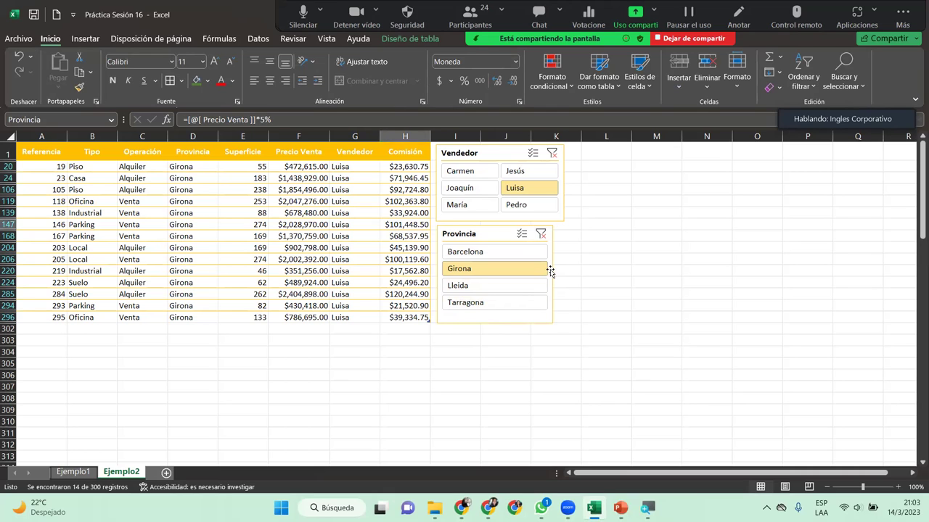
pyautogui.moveTo(560, 274); pyautogui.dragTo(562, 276)
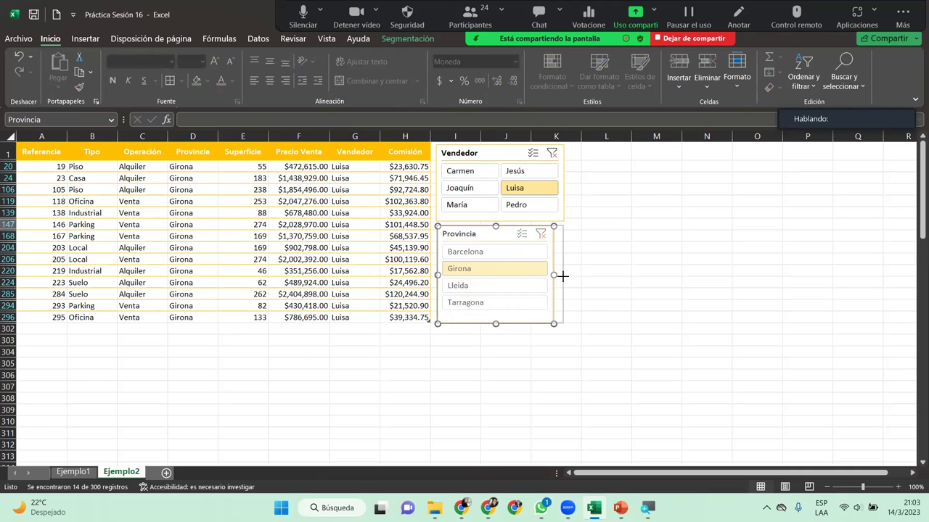
pyautogui.moveTo(563, 275); pyautogui.dragTo(564, 276)
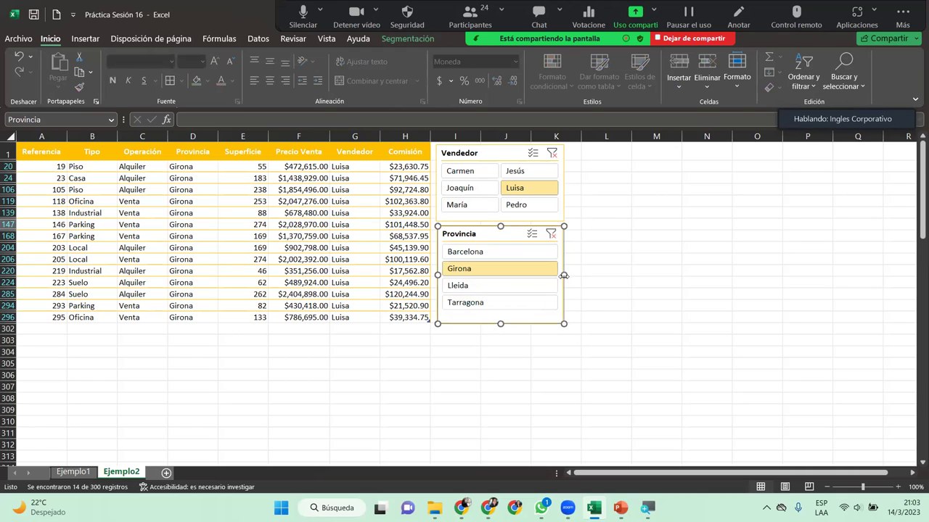
pyautogui.click(376, 237)
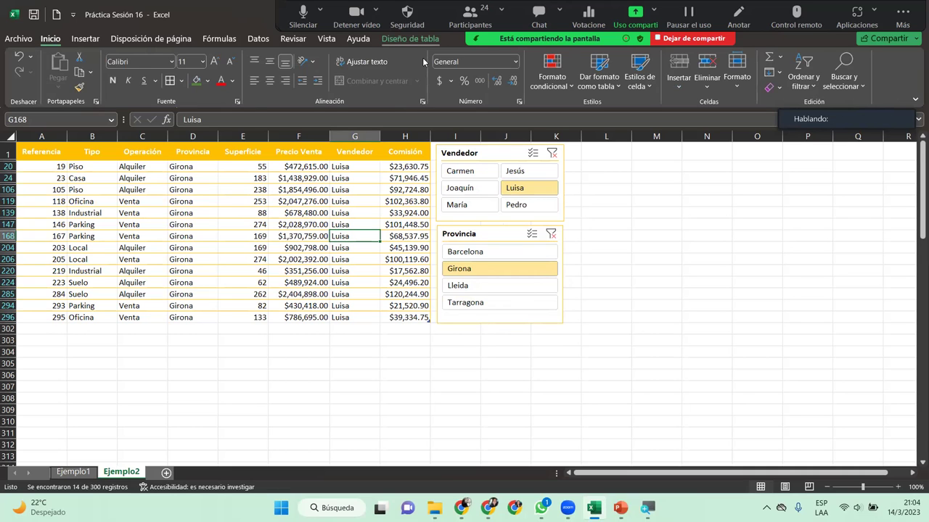
# Review Luisa's filtered rows, select the first Referencia cell, then return to the slideshow
pyautogui.scroll(-8, 423, 61)
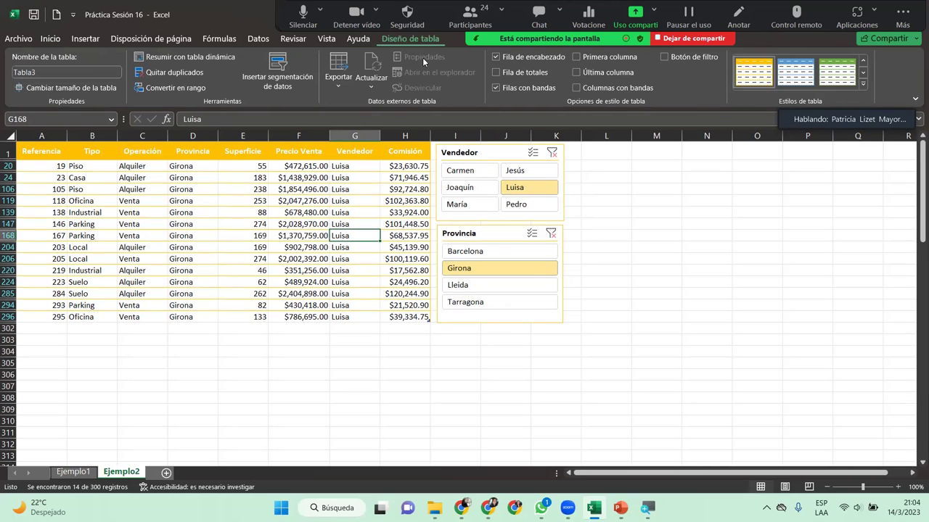
pyautogui.click(357, 259)
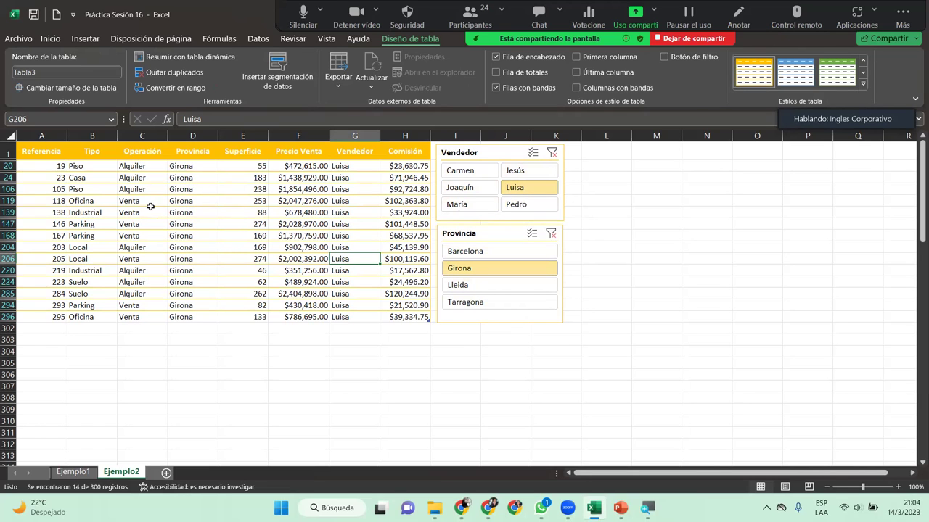
pyautogui.click(56, 168)
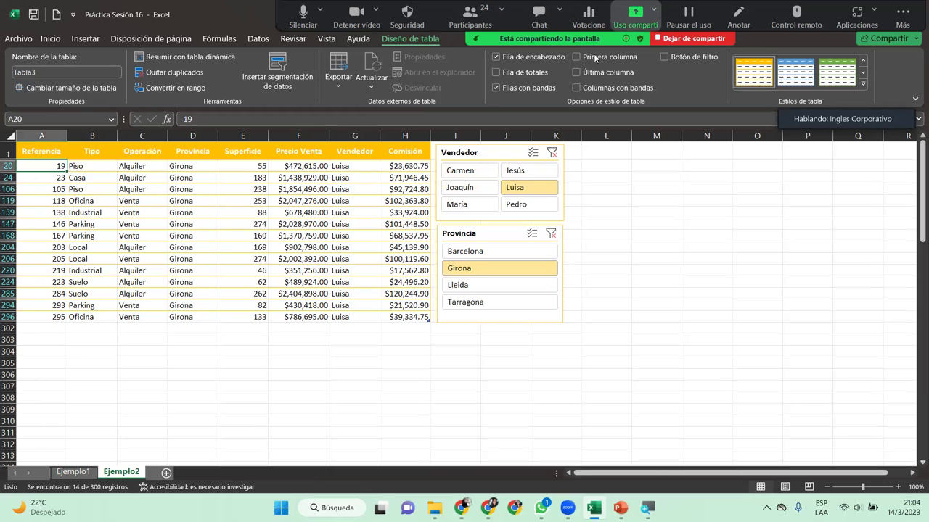
pyautogui.moveTo(620, 507)
pyautogui.click(682, 449)
# Advance to the CIERRE Y CONCLUSIONES slide and stop the Zoom screen share
pyautogui.click(856, 323)
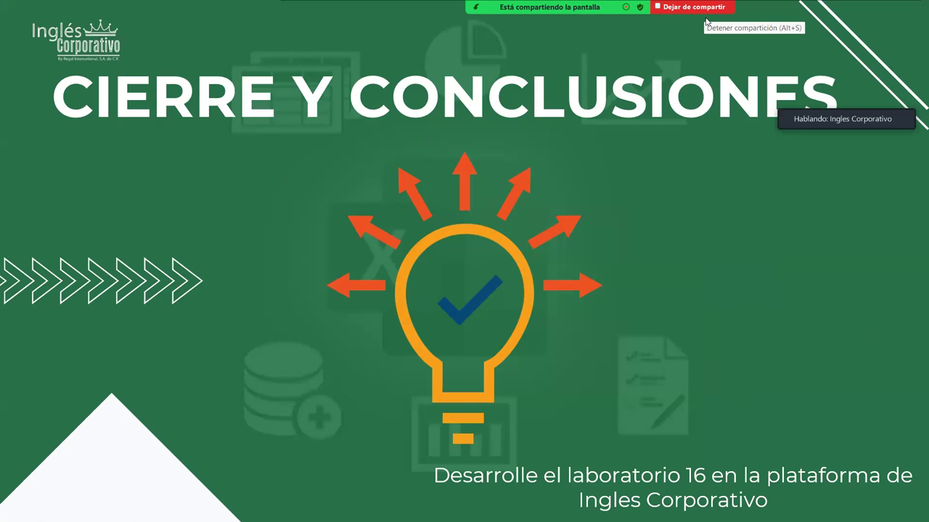
pyautogui.click(693, 8)
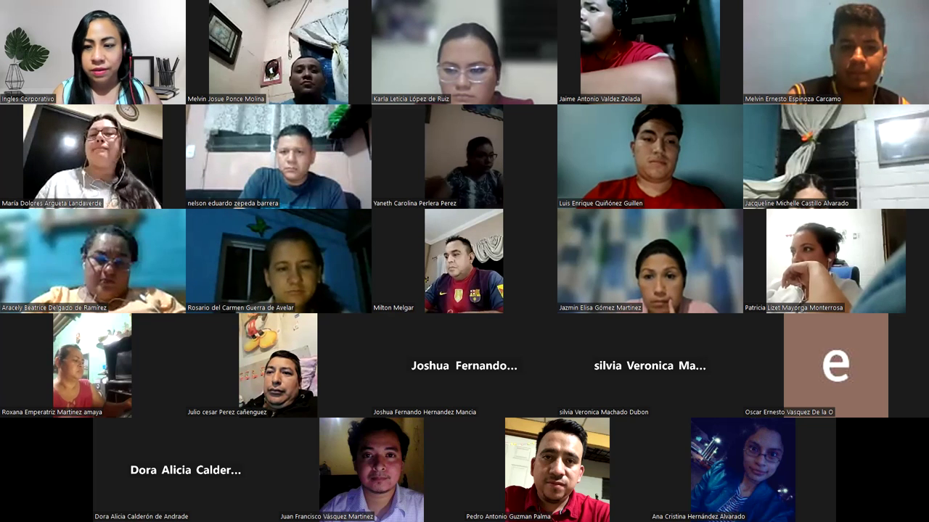